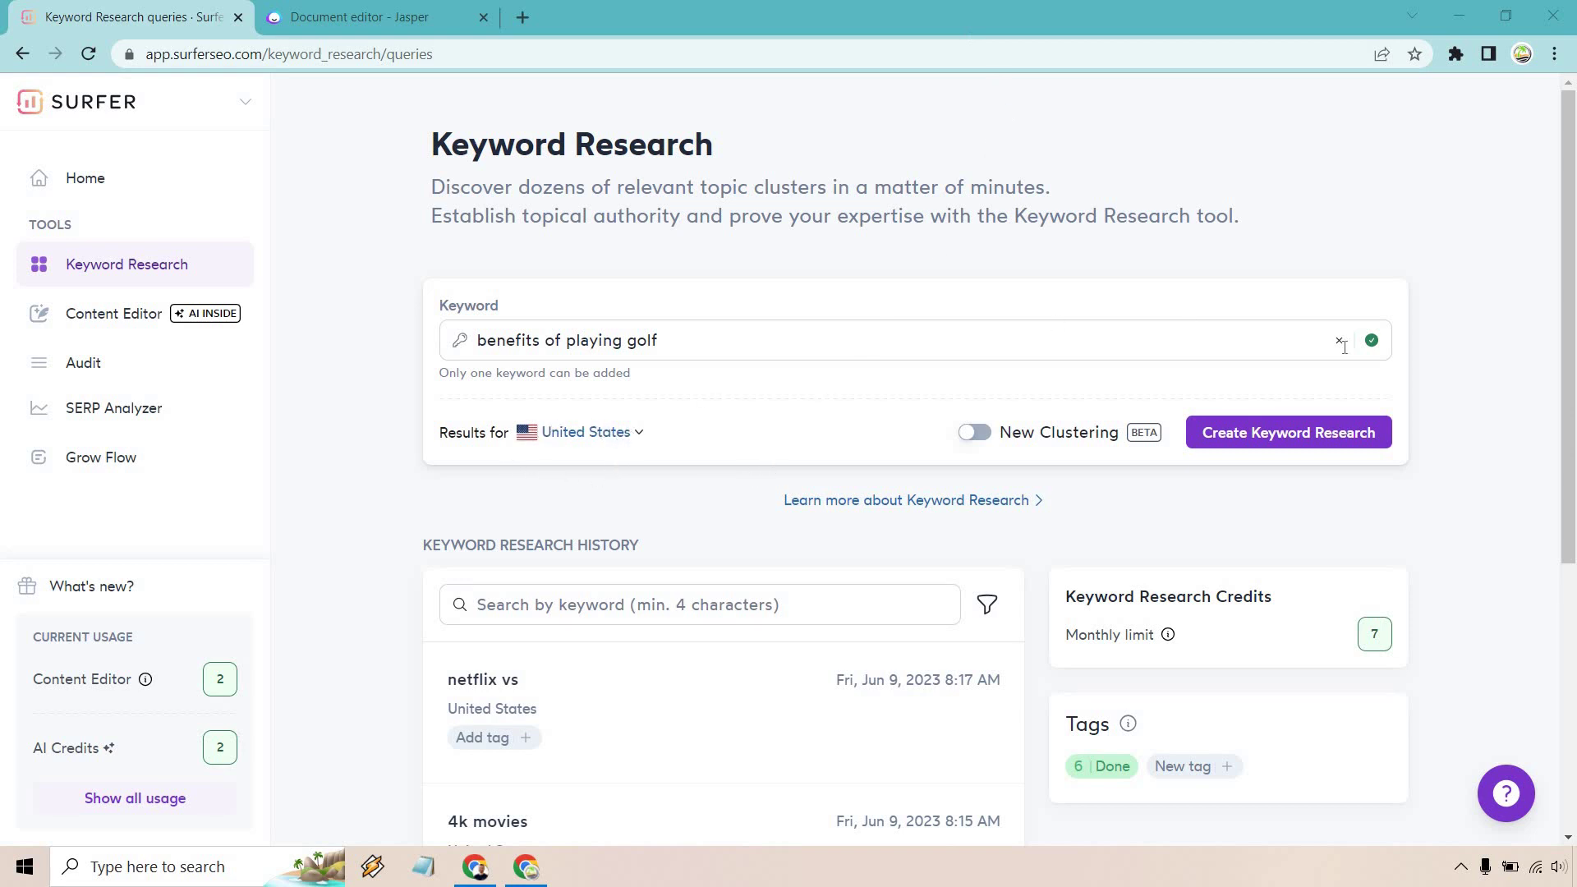
Create a keyword research for "benefits of playing golf" in the United States and open its summary
{"action": "left_click", "coordinate": [1354, 438]}
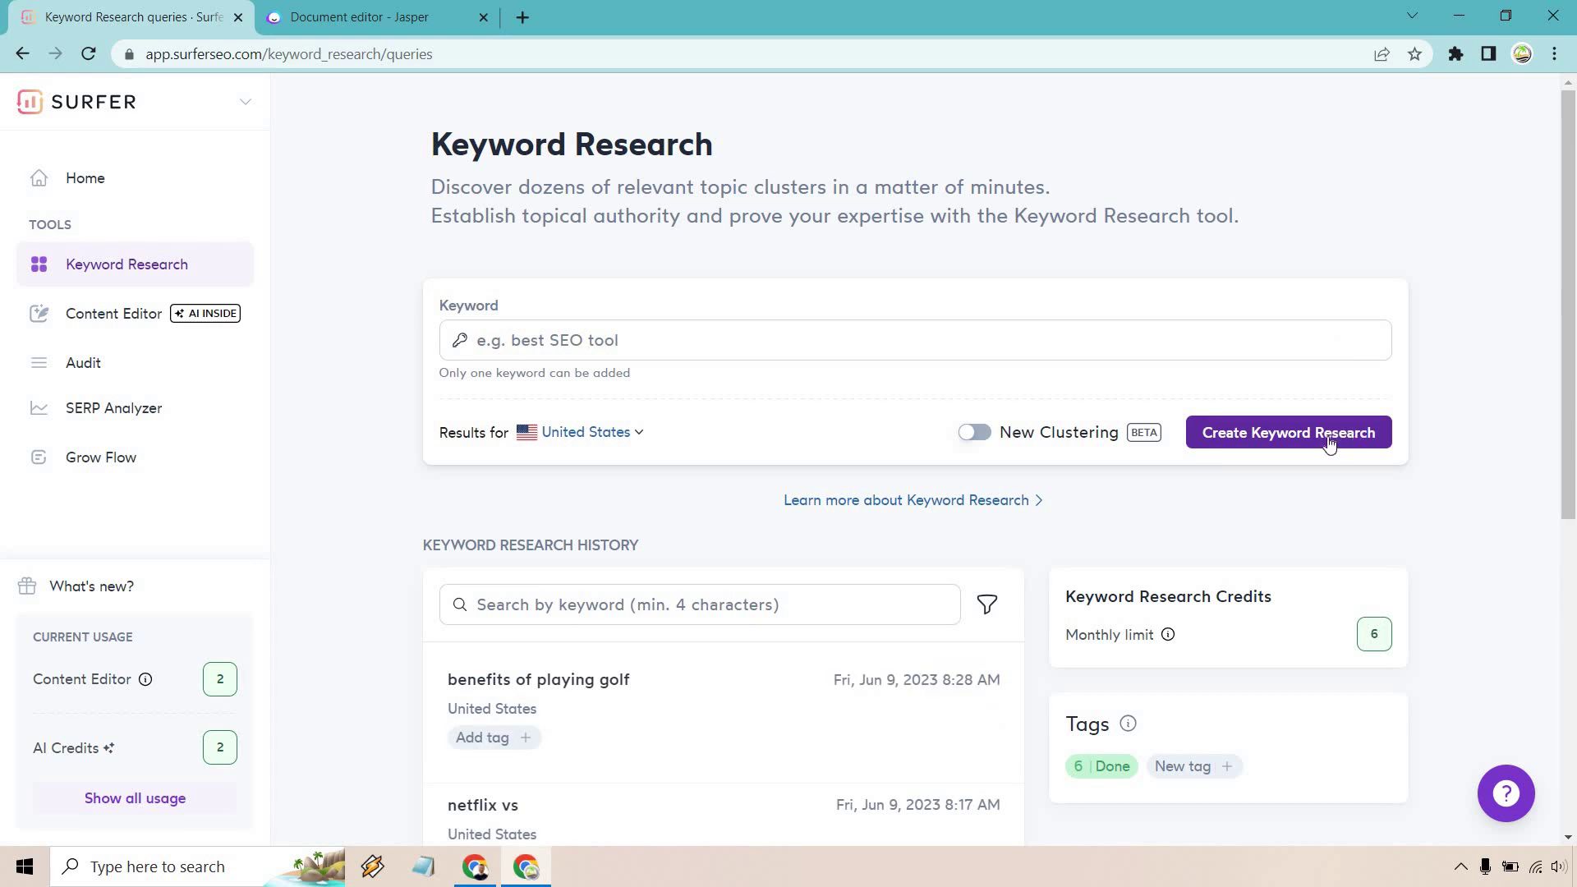
{"action": "left_click", "coordinate": [593, 687]}
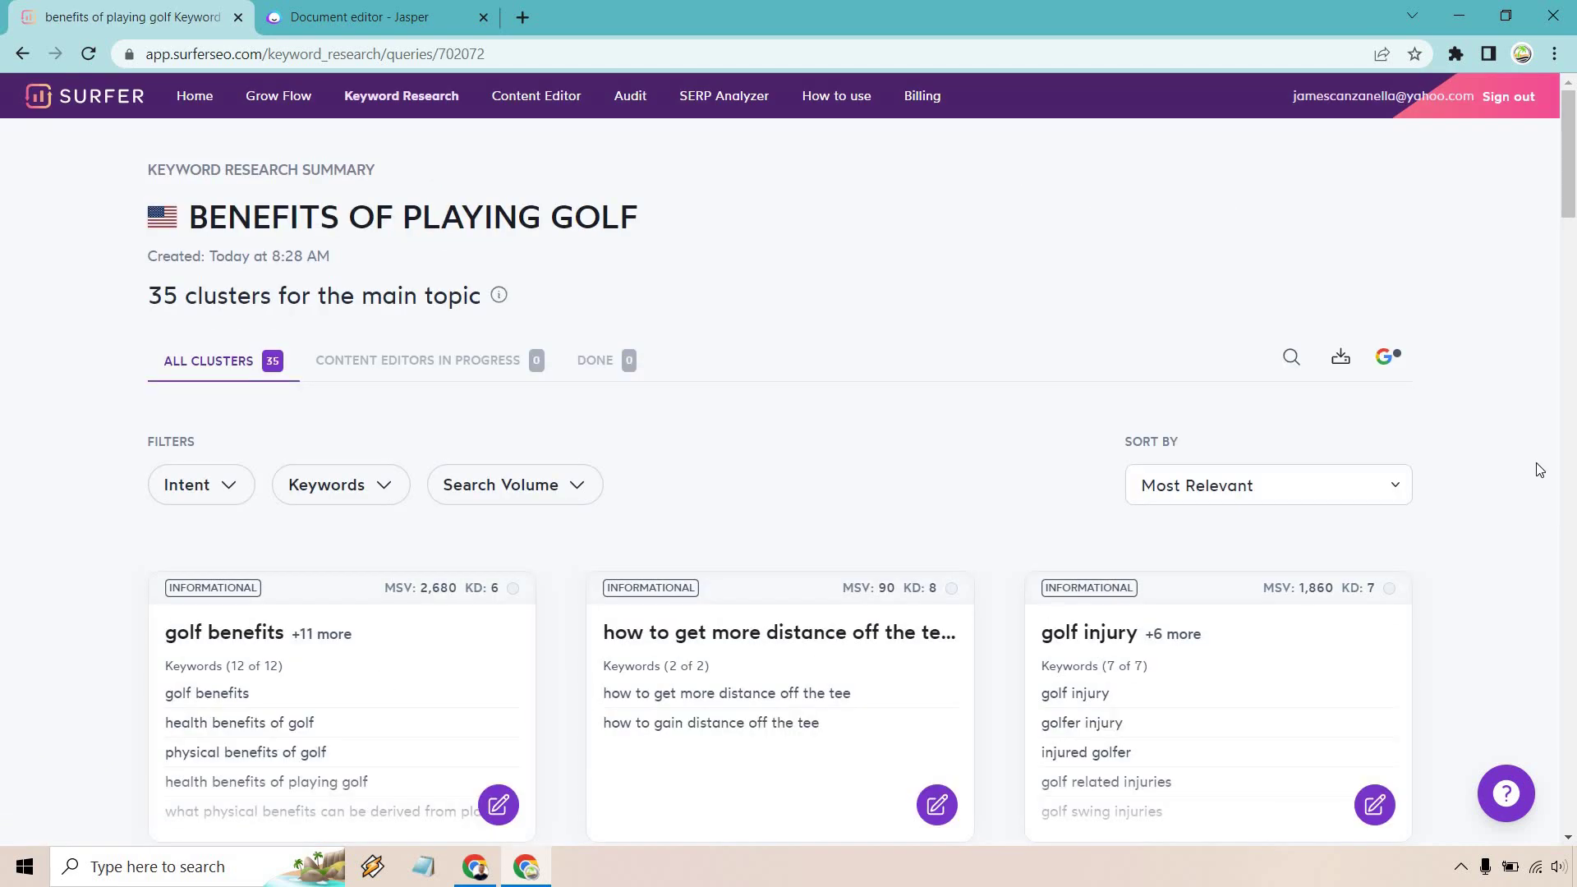
Check the available sorting options for the topic clusters, keeping the Most Relevant order
{"action": "scroll", "coordinate": [1539, 469], "scroll_direction": "down", "scroll_amount": 3}
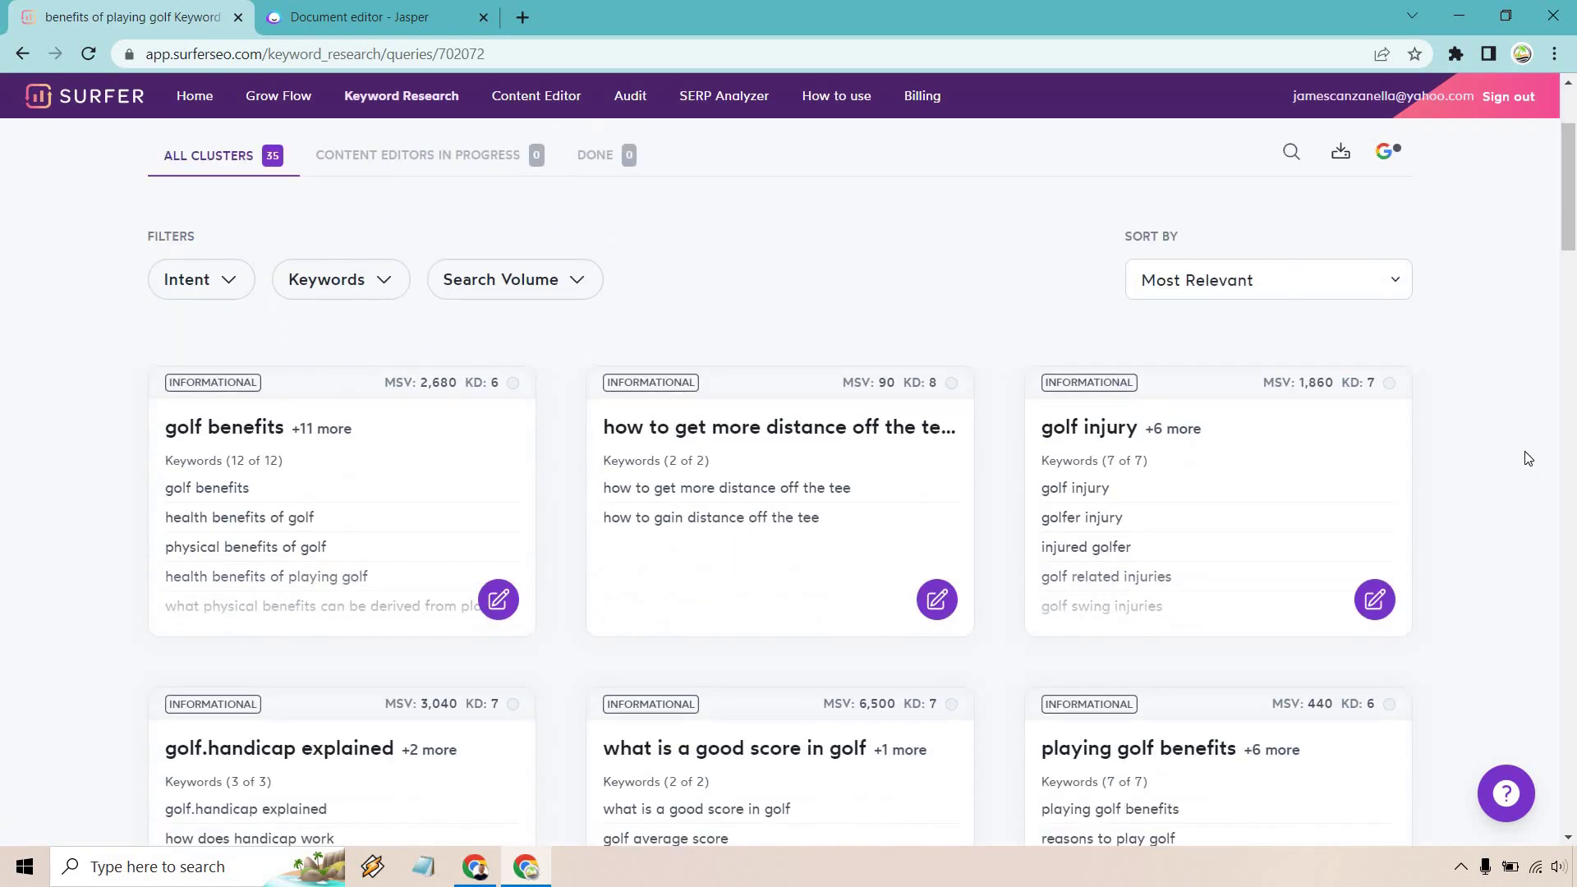
{"action": "scroll", "coordinate": [1396, 345], "scroll_direction": "down", "scroll_amount": 1}
{"action": "left_click", "coordinate": [1300, 189]}
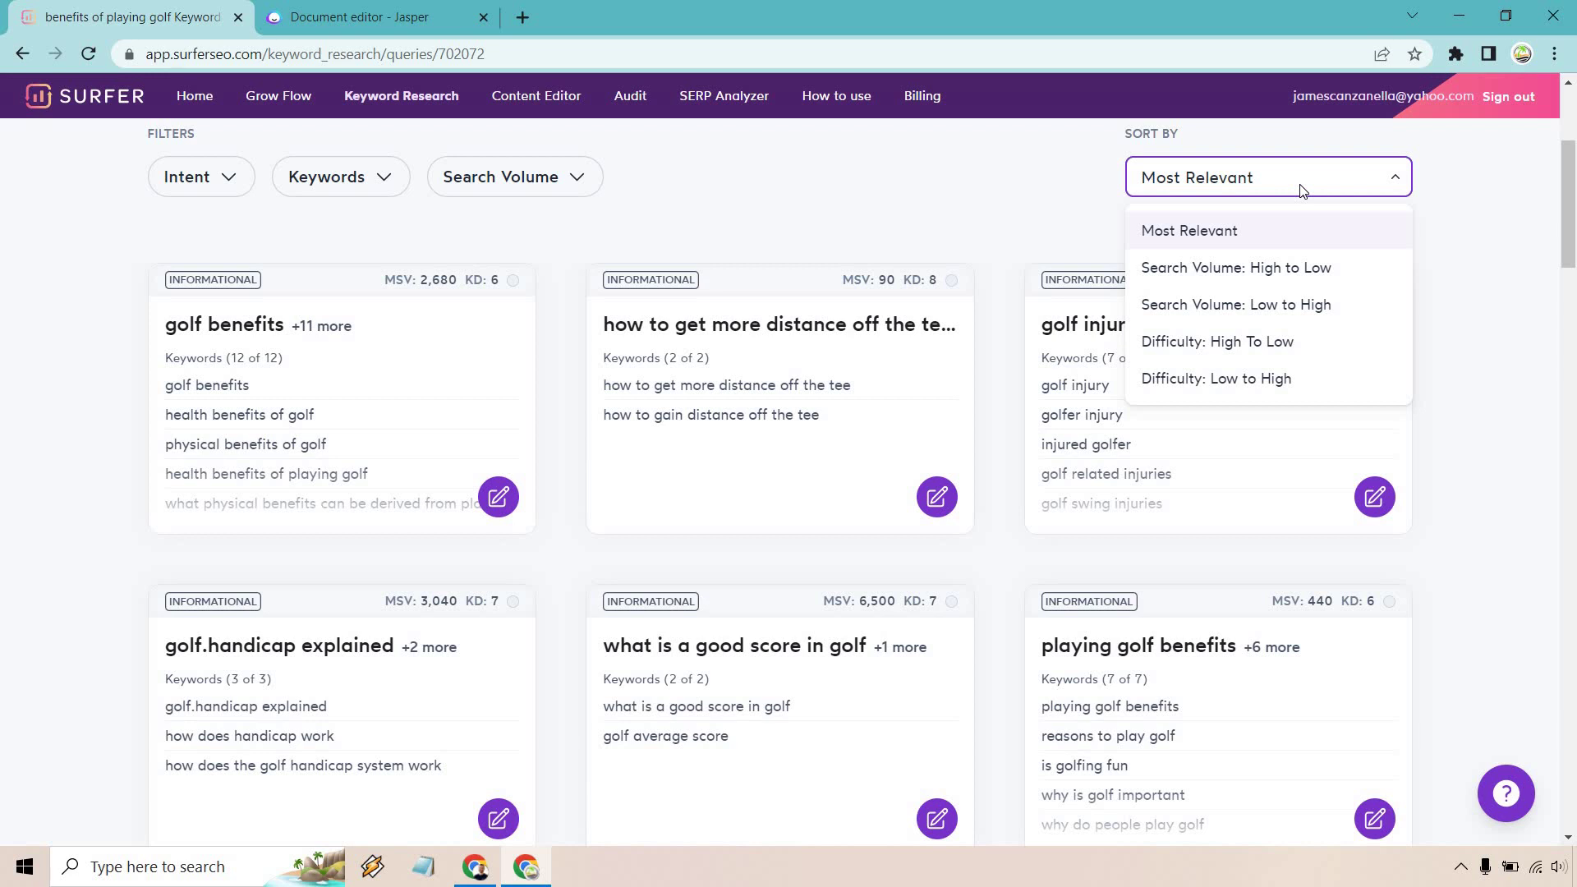
{"action": "left_click", "coordinate": [1497, 278]}
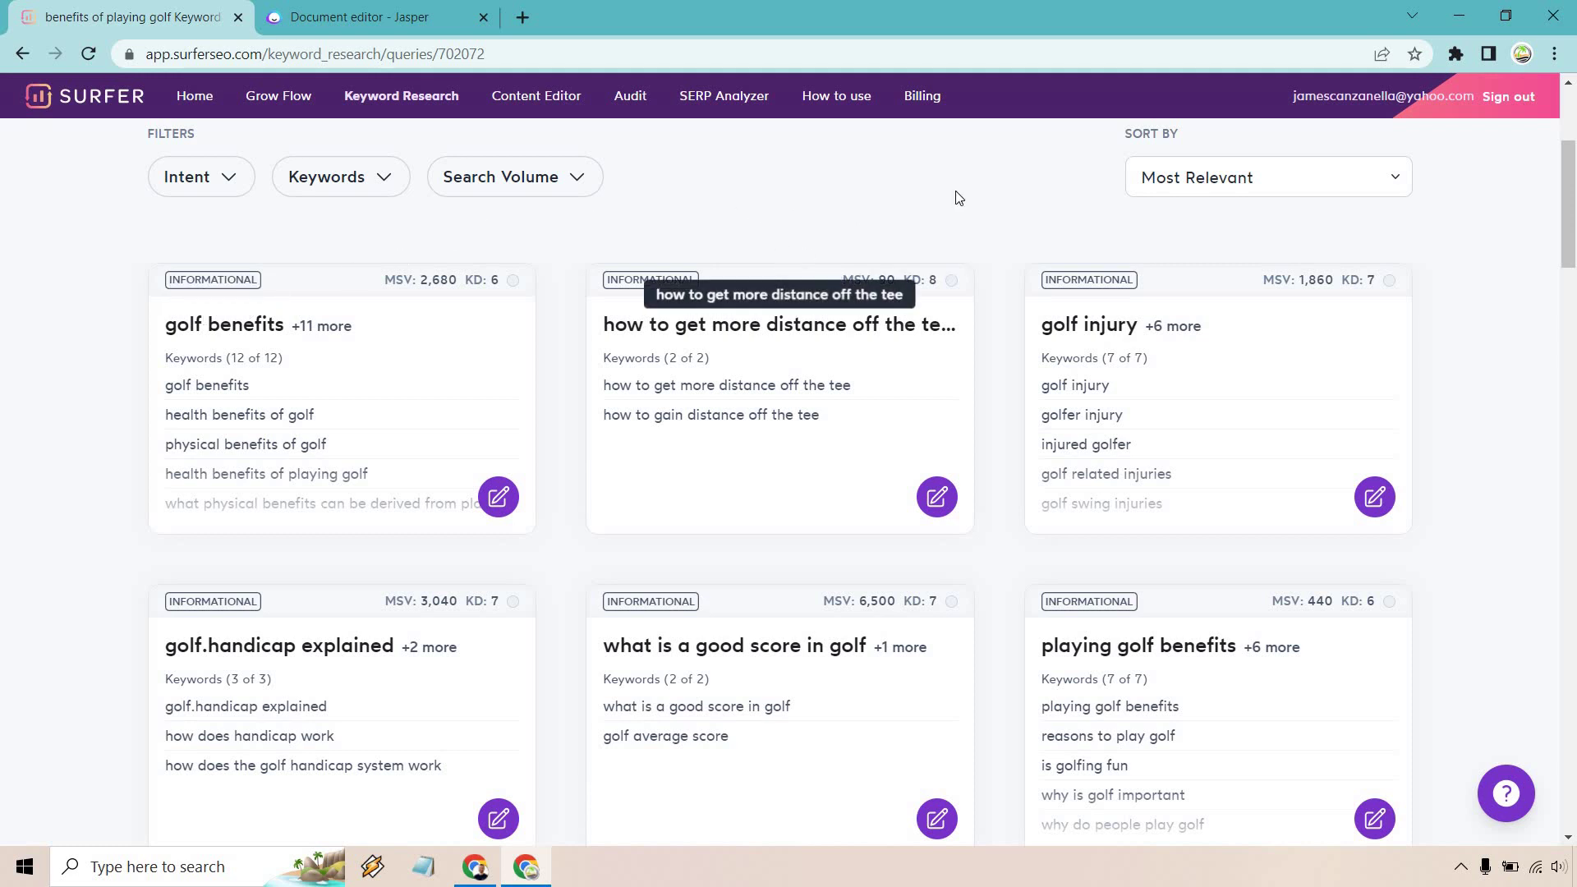
Look through the topic clusters, examining their keywords, search intent, monthly search volume and keyword difficulty
{"action": "scroll", "coordinate": [1533, 340], "scroll_direction": "down", "scroll_amount": 2}
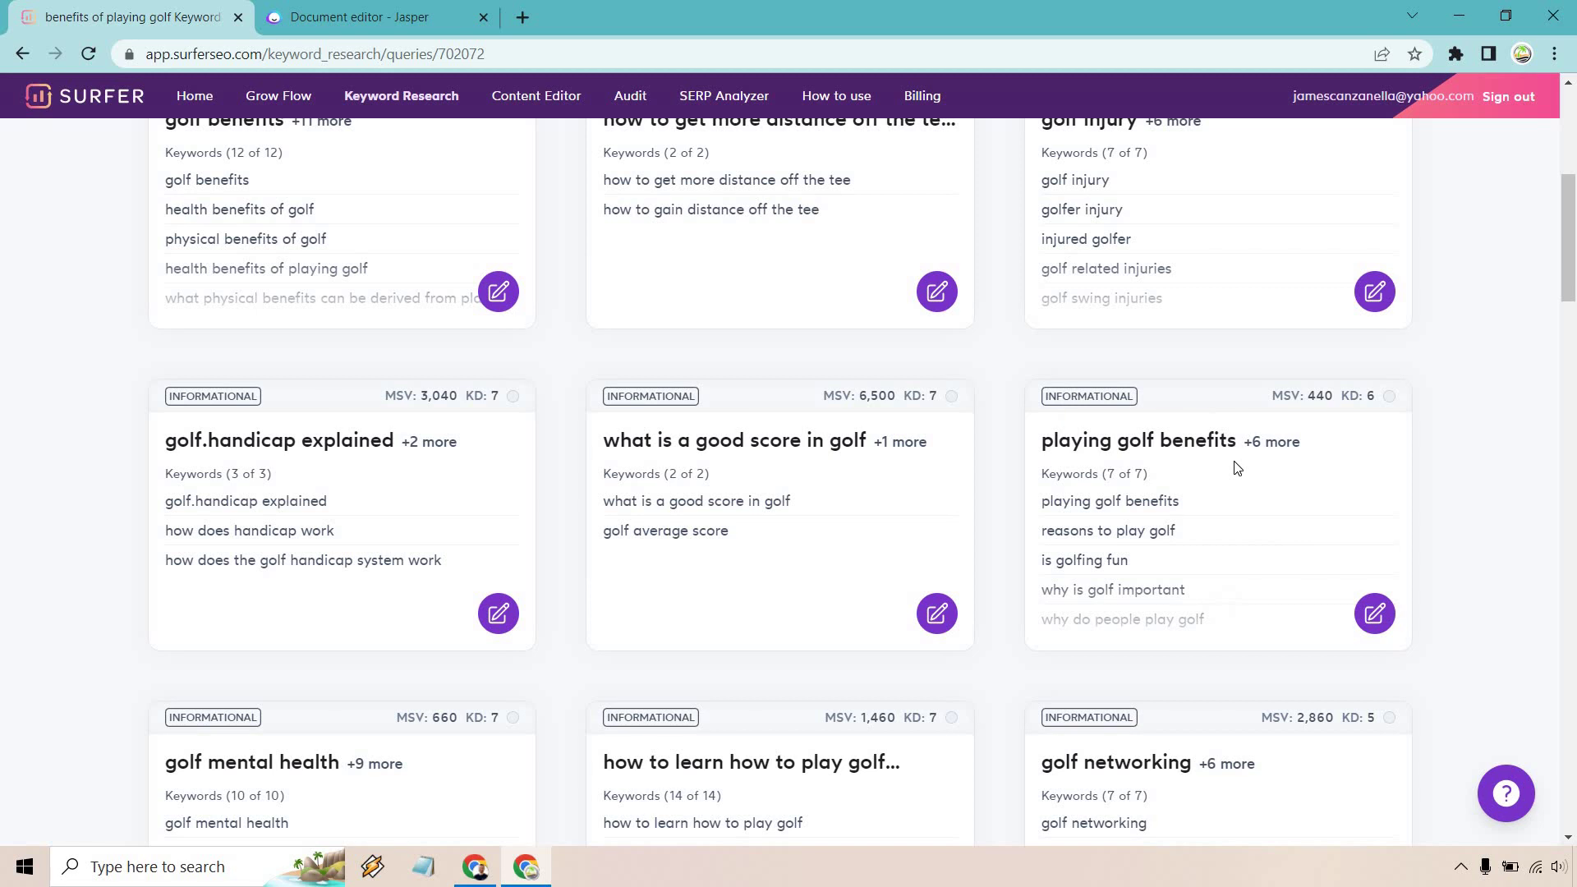
{"action": "scroll", "coordinate": [1556, 366], "scroll_direction": "down", "scroll_amount": 2}
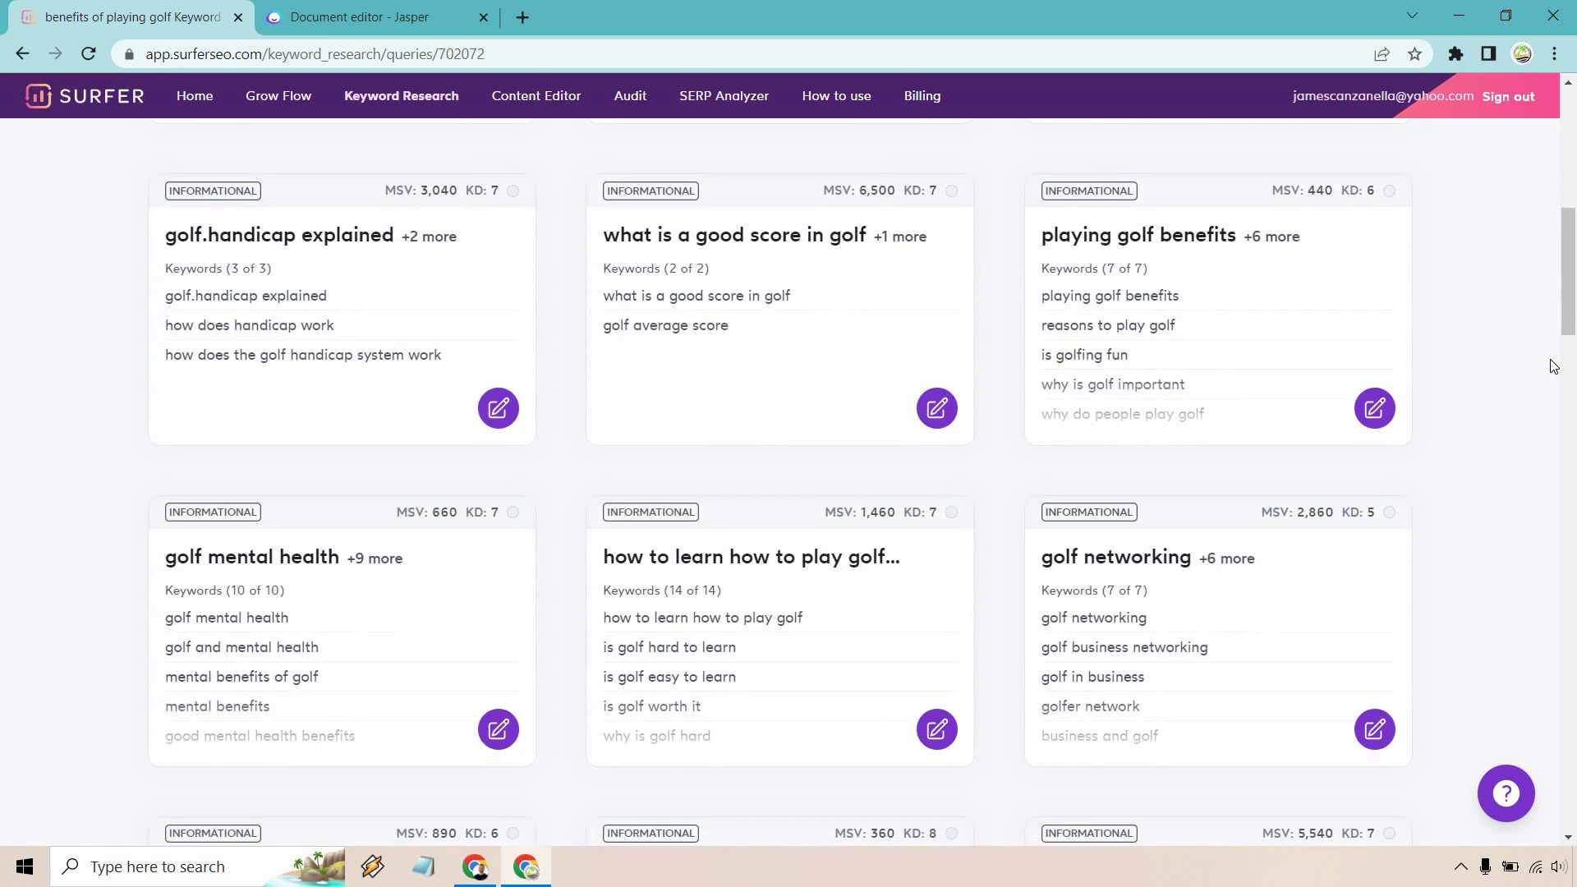
{"action": "scroll", "coordinate": [1550, 366], "scroll_direction": "down", "scroll_amount": 3}
{"action": "scroll", "coordinate": [1545, 374], "scroll_direction": "down", "scroll_amount": 1}
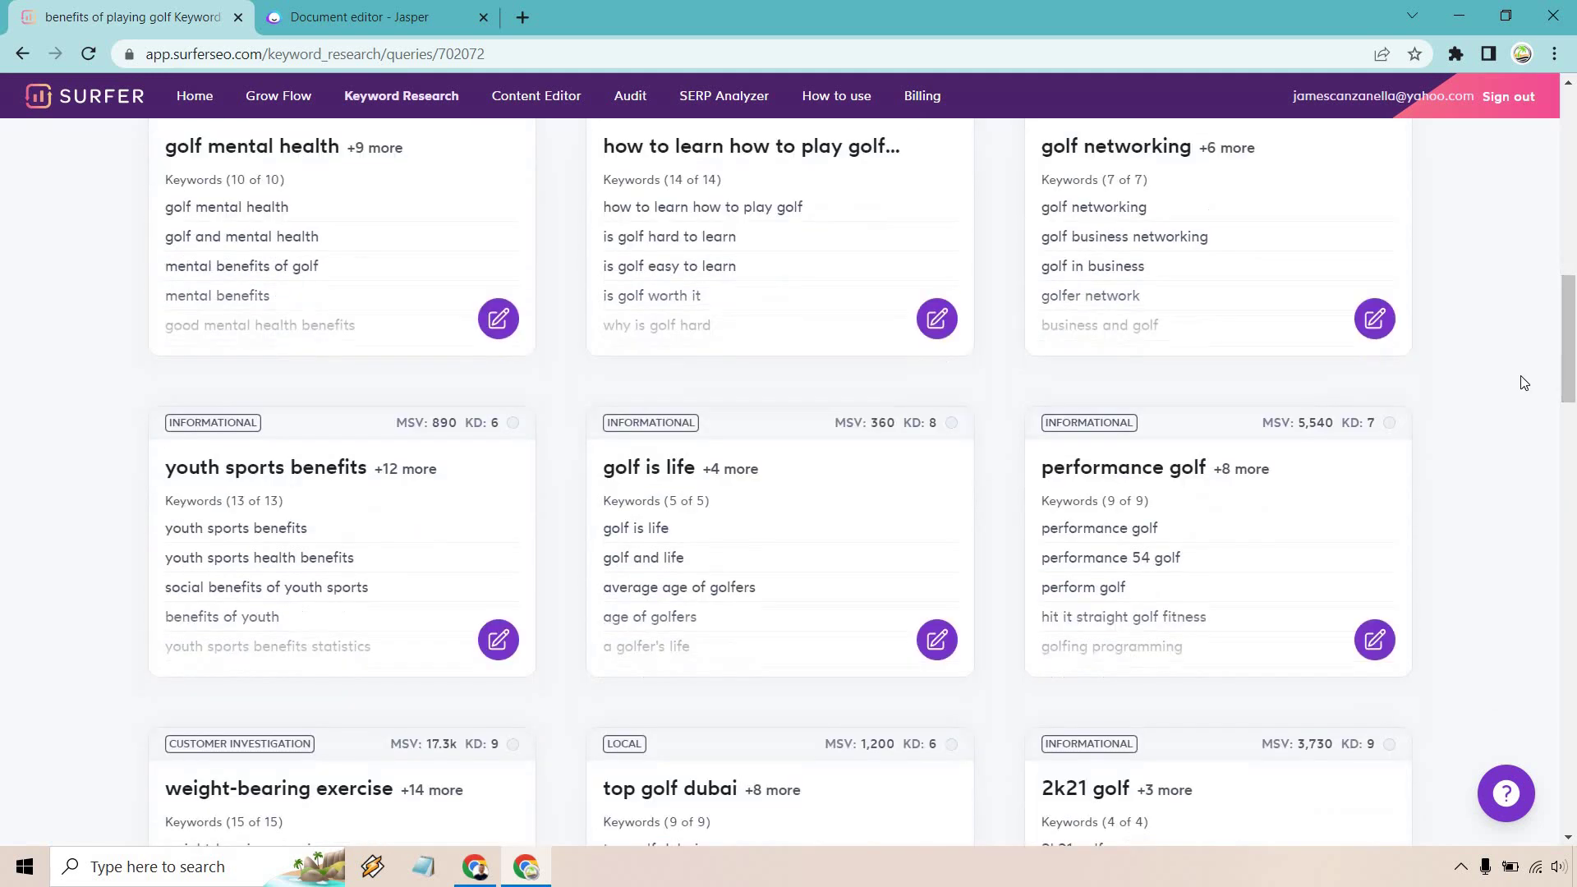
{"action": "scroll", "coordinate": [1524, 382], "scroll_direction": "down", "scroll_amount": 1}
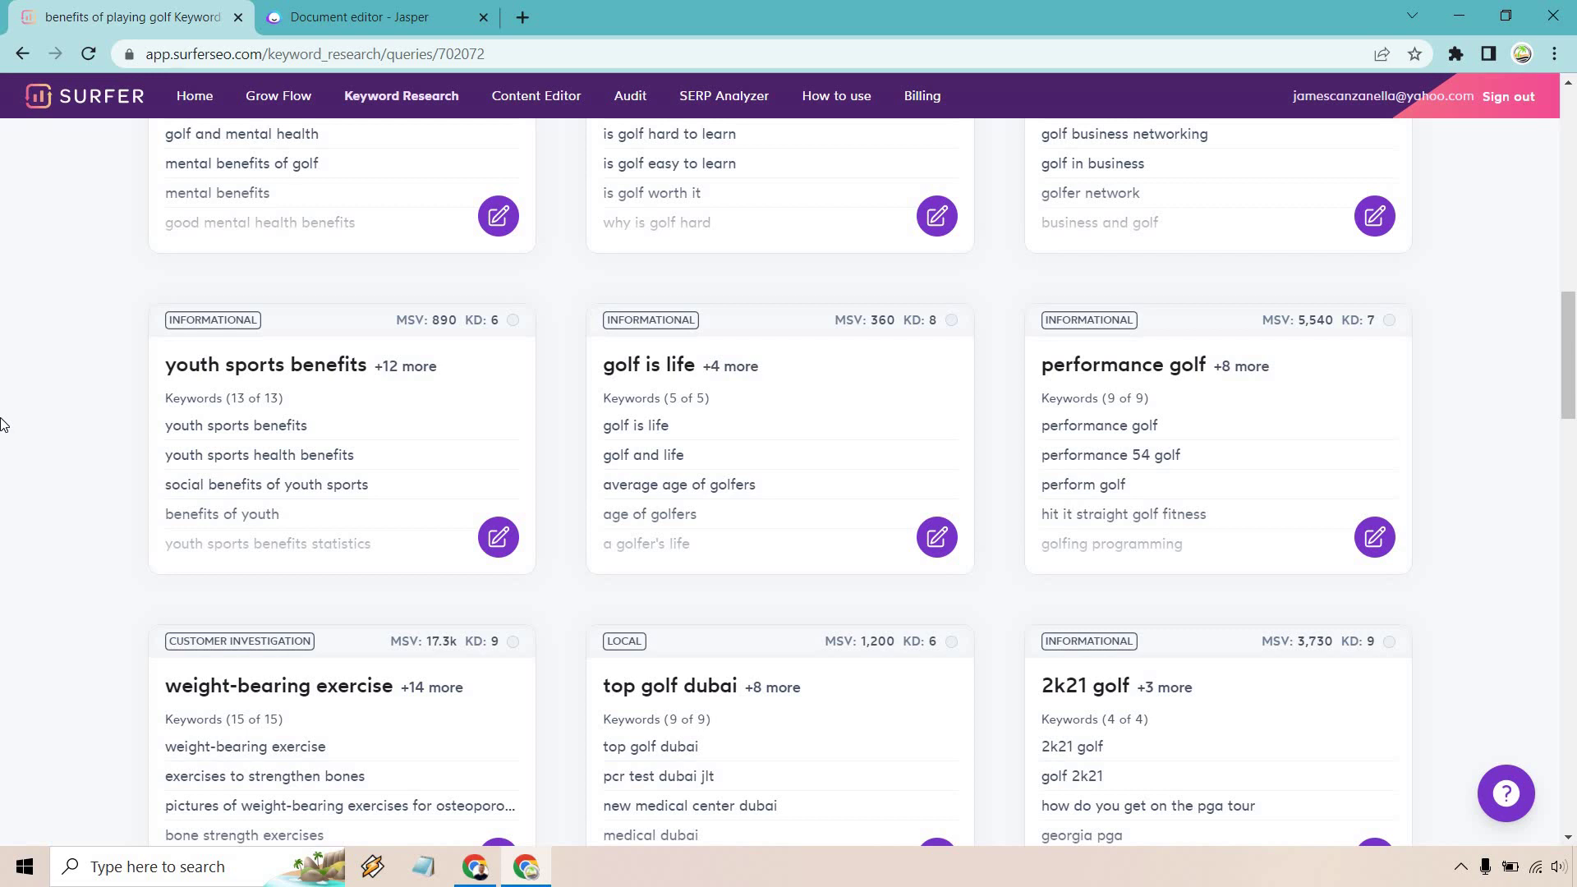
{"action": "scroll", "coordinate": [4, 420], "scroll_direction": "down", "scroll_amount": 2}
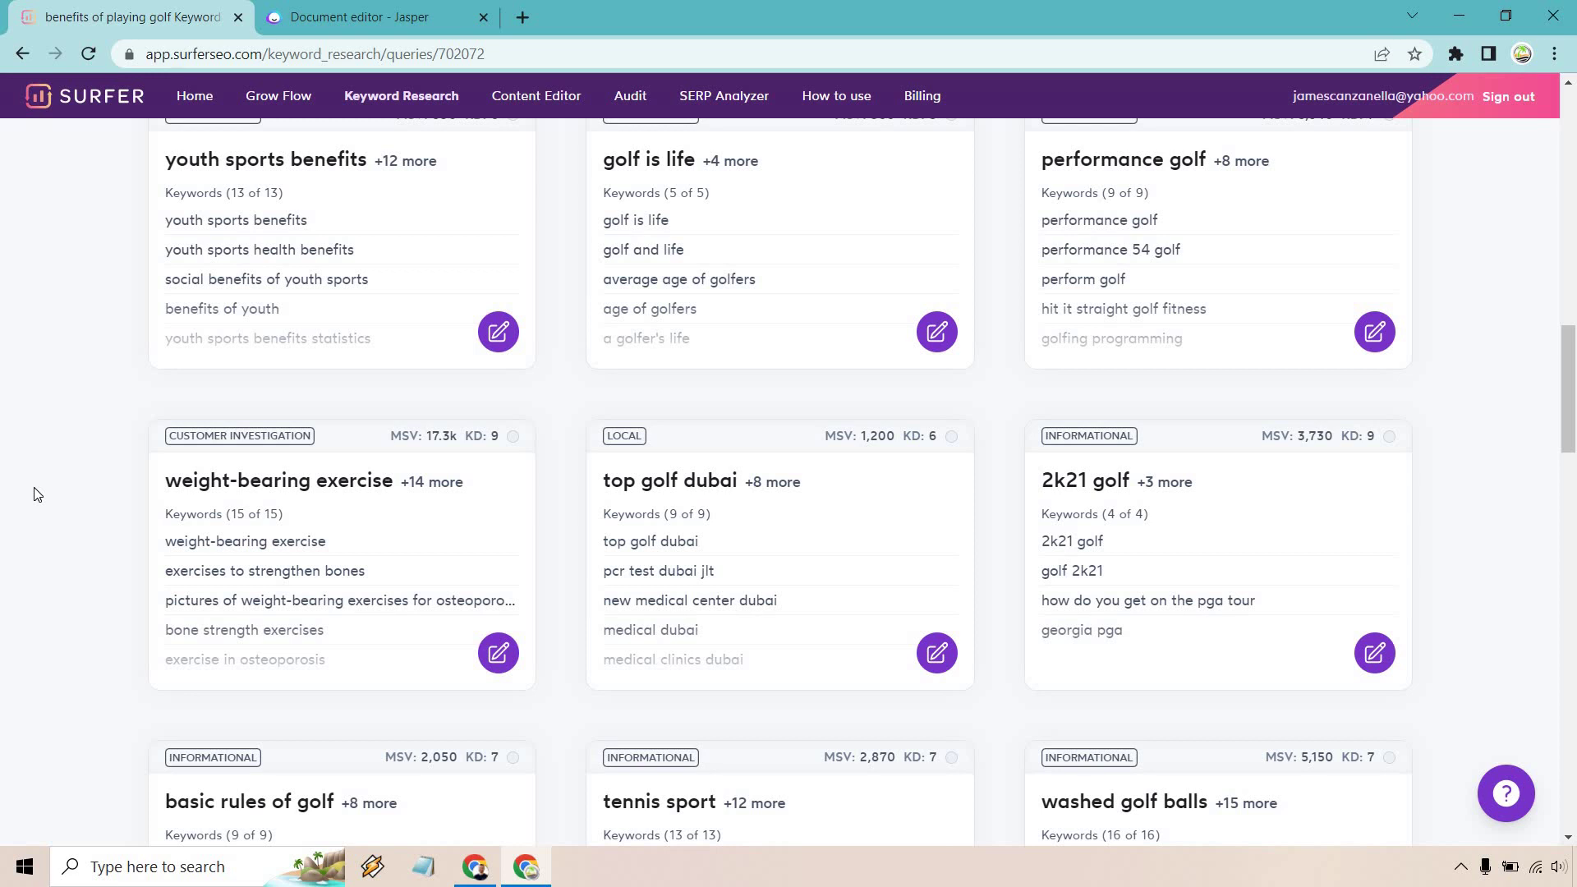
{"action": "scroll", "coordinate": [42, 442], "scroll_direction": "down", "scroll_amount": 2}
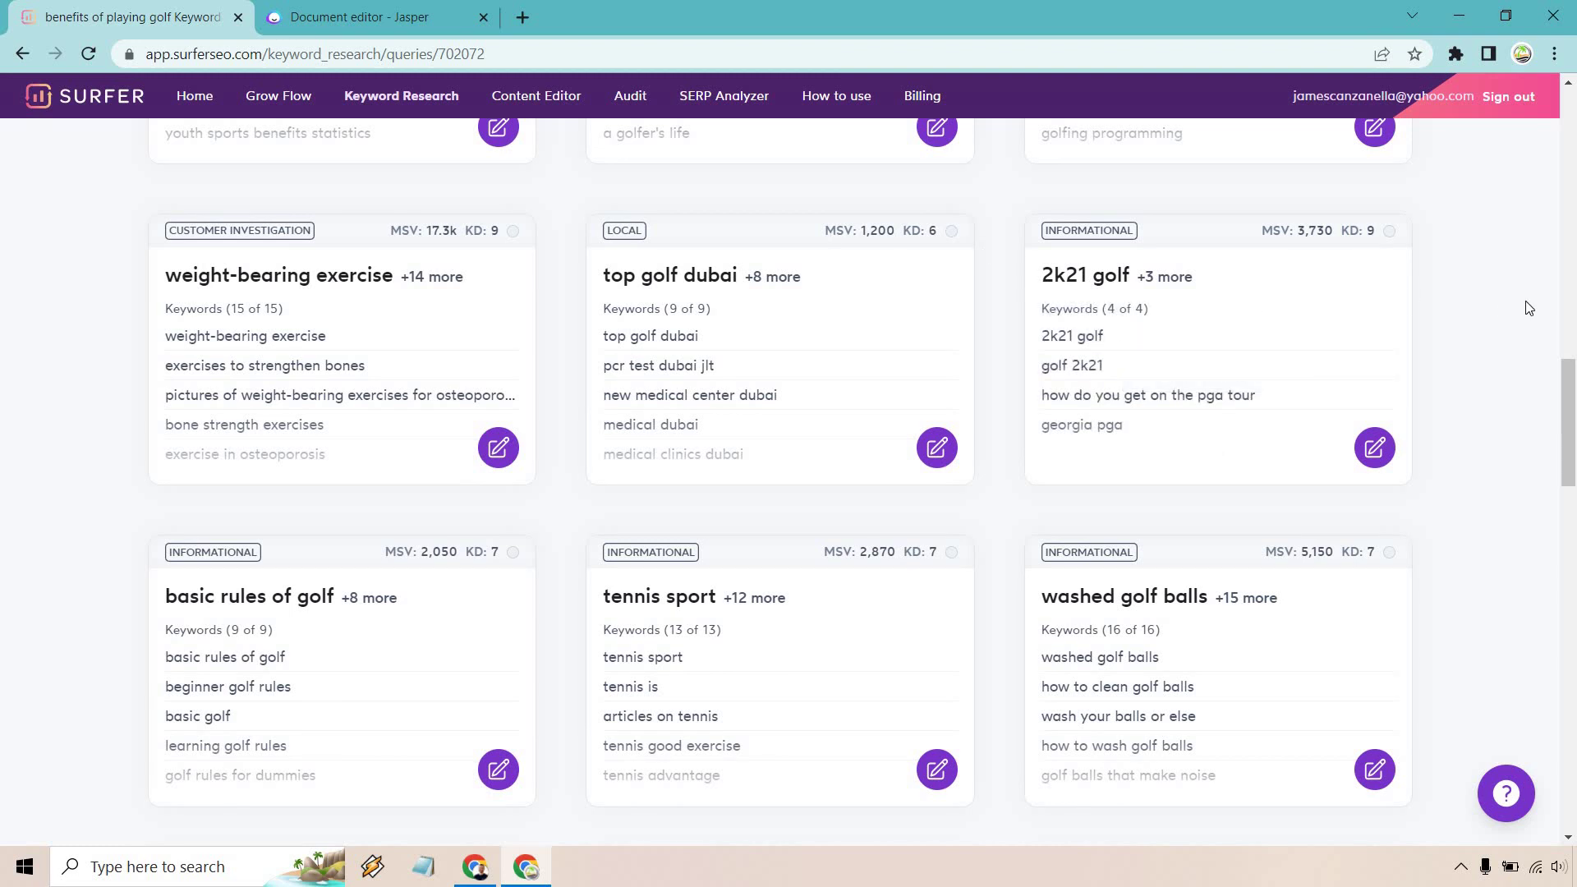
{"action": "scroll", "coordinate": [1528, 308], "scroll_direction": "down", "scroll_amount": 3}
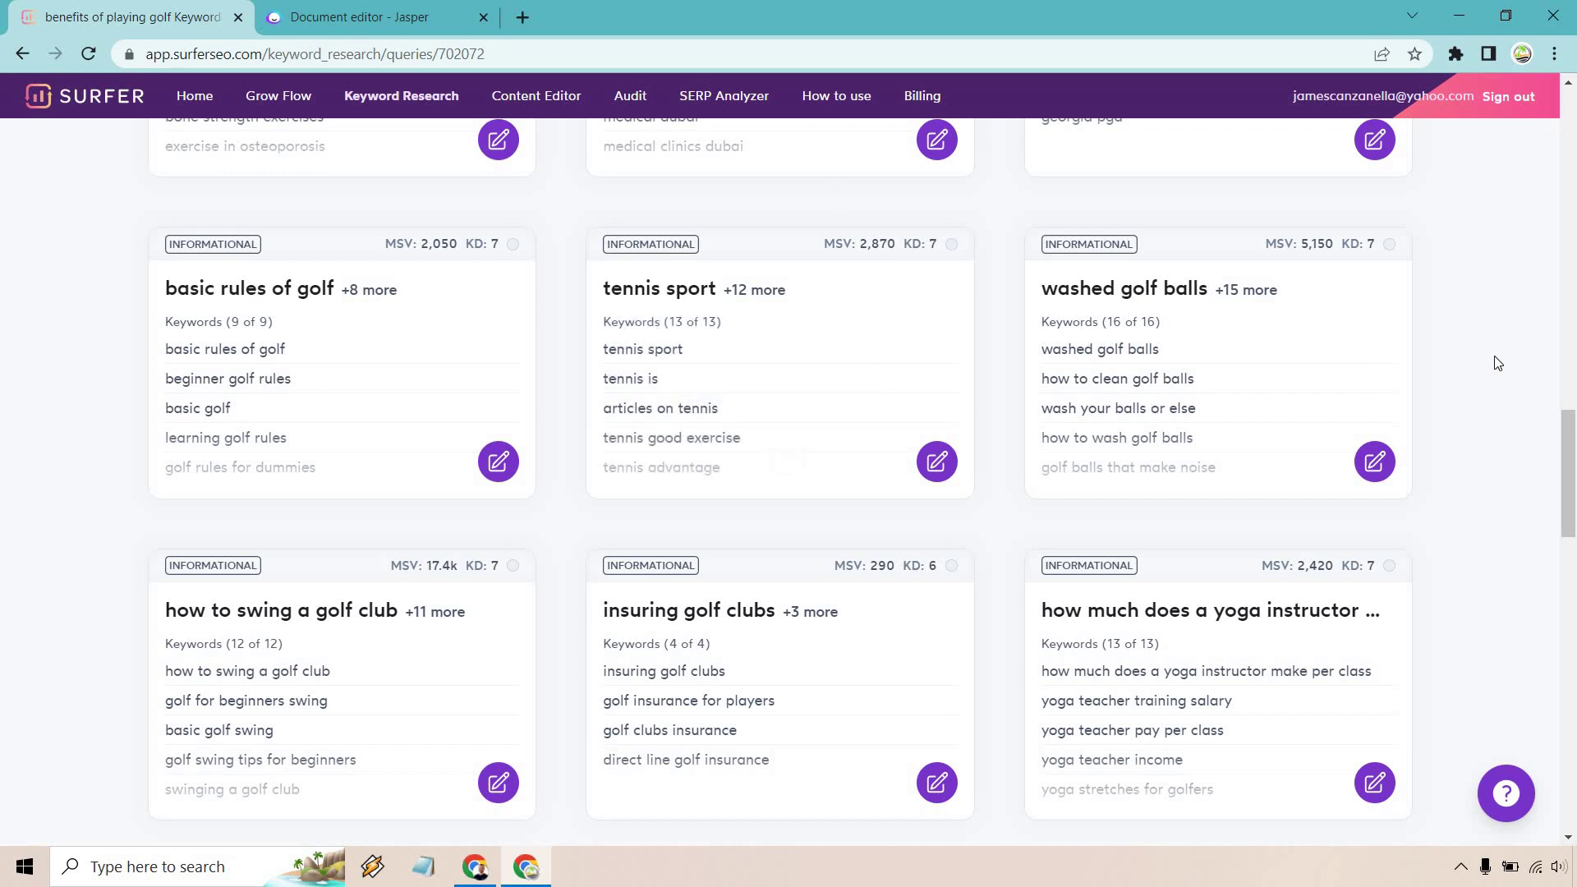
{"action": "scroll", "coordinate": [1498, 363], "scroll_direction": "down", "scroll_amount": 5}
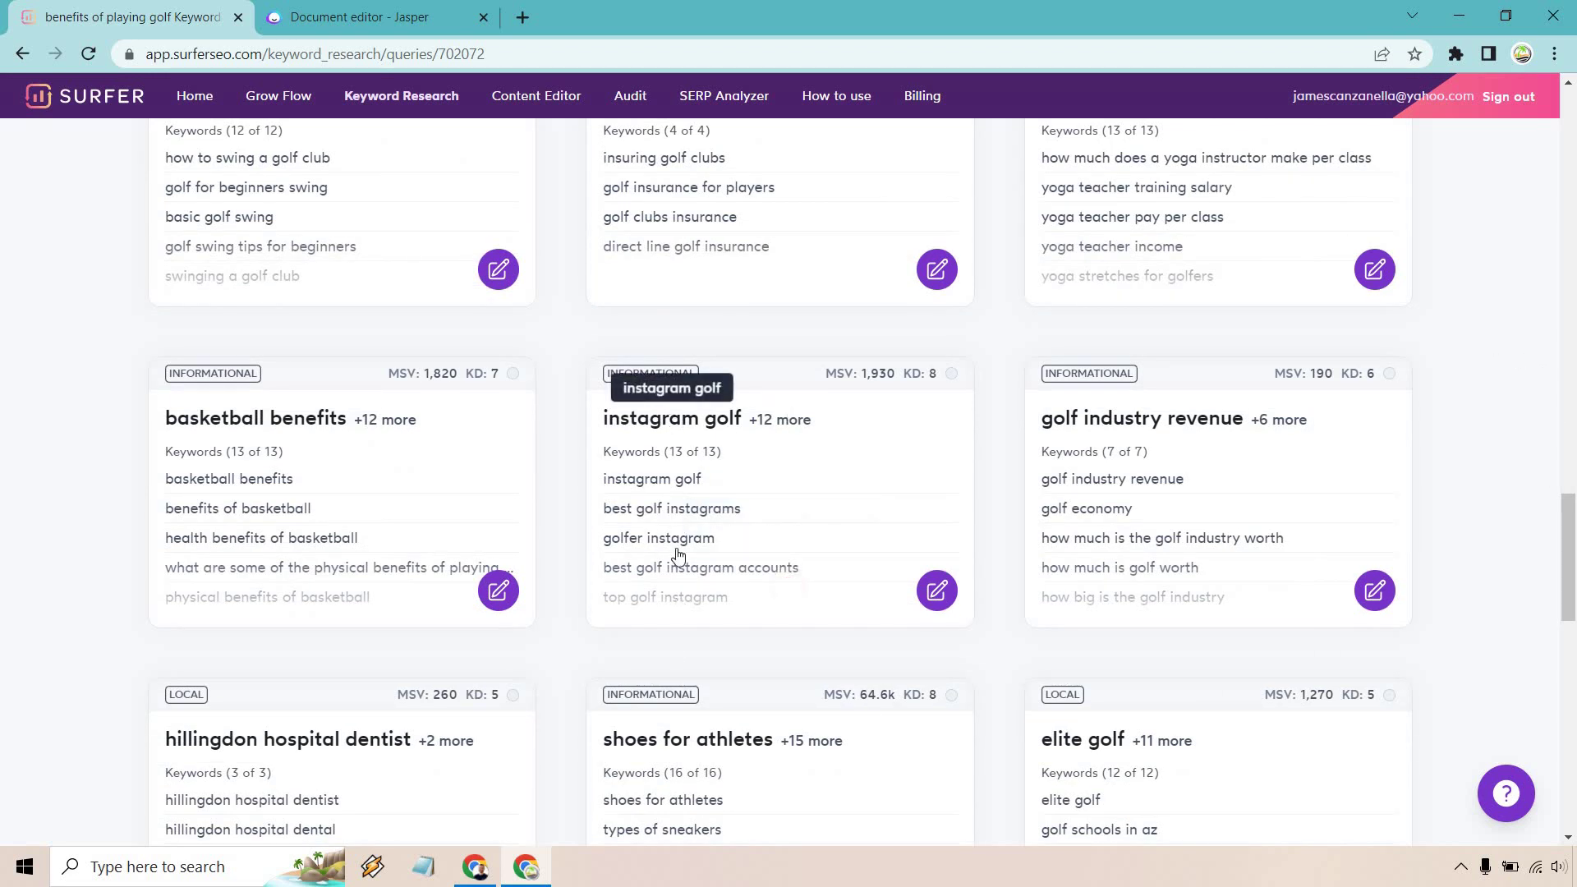
{"action": "scroll", "coordinate": [1552, 562], "scroll_direction": "down", "scroll_amount": 2}
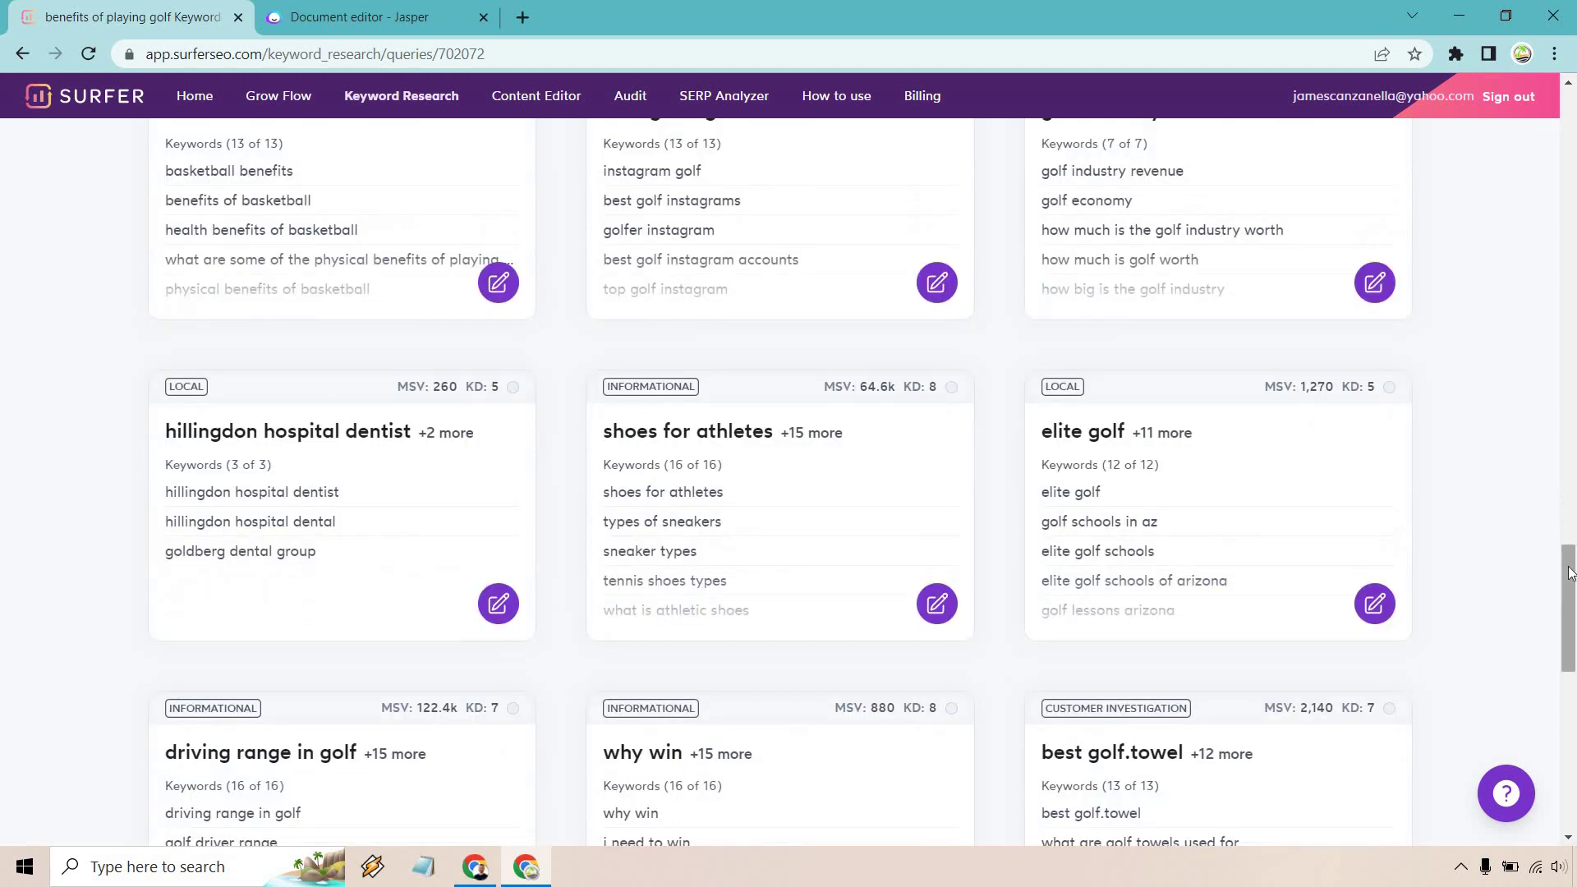
{"action": "left_click_drag", "start_coordinate": [1569, 584], "coordinate": [1567, 197]}
Create a content editor from all keywords in the "playing golf benefits" cluster and open it
{"action": "scroll", "coordinate": [1536, 425], "scroll_direction": "down", "scroll_amount": 2}
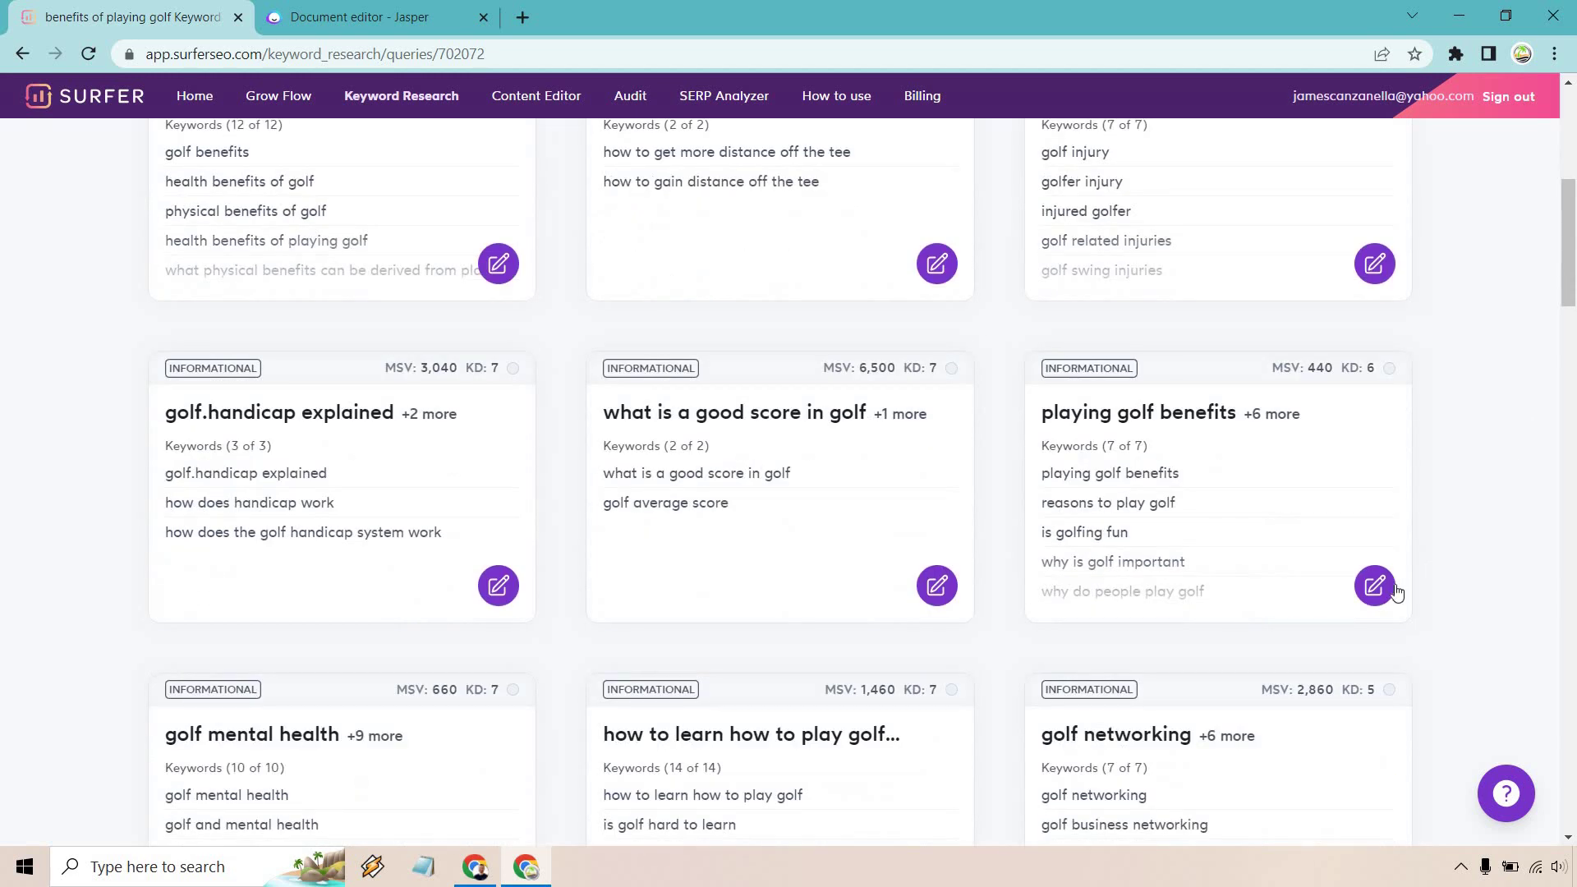
{"action": "left_click", "coordinate": [1374, 587]}
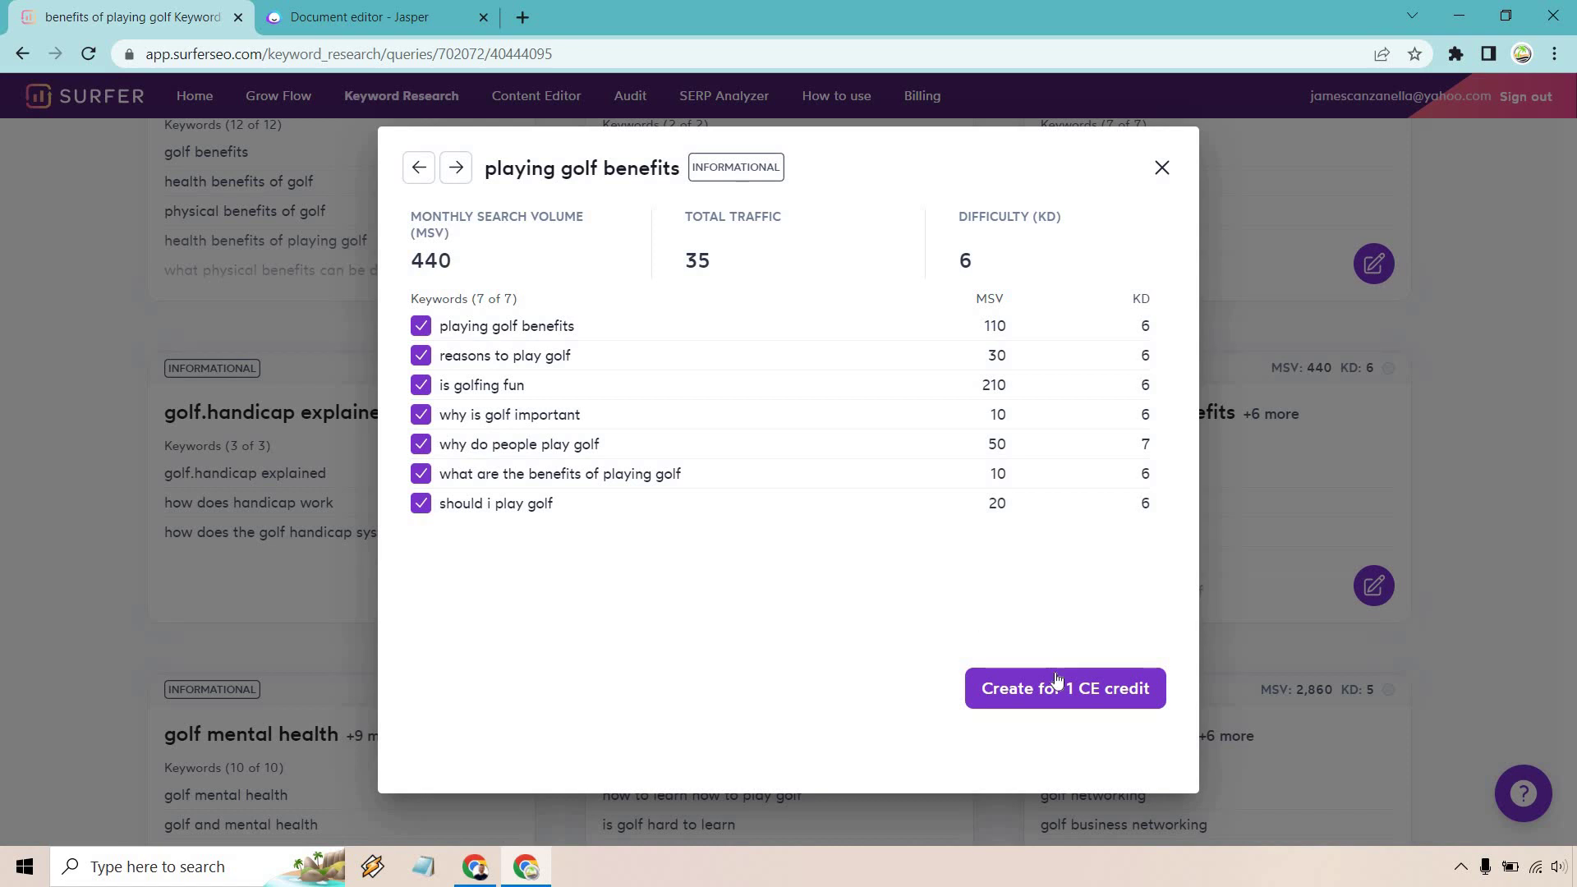
{"action": "left_click", "coordinate": [1065, 690]}
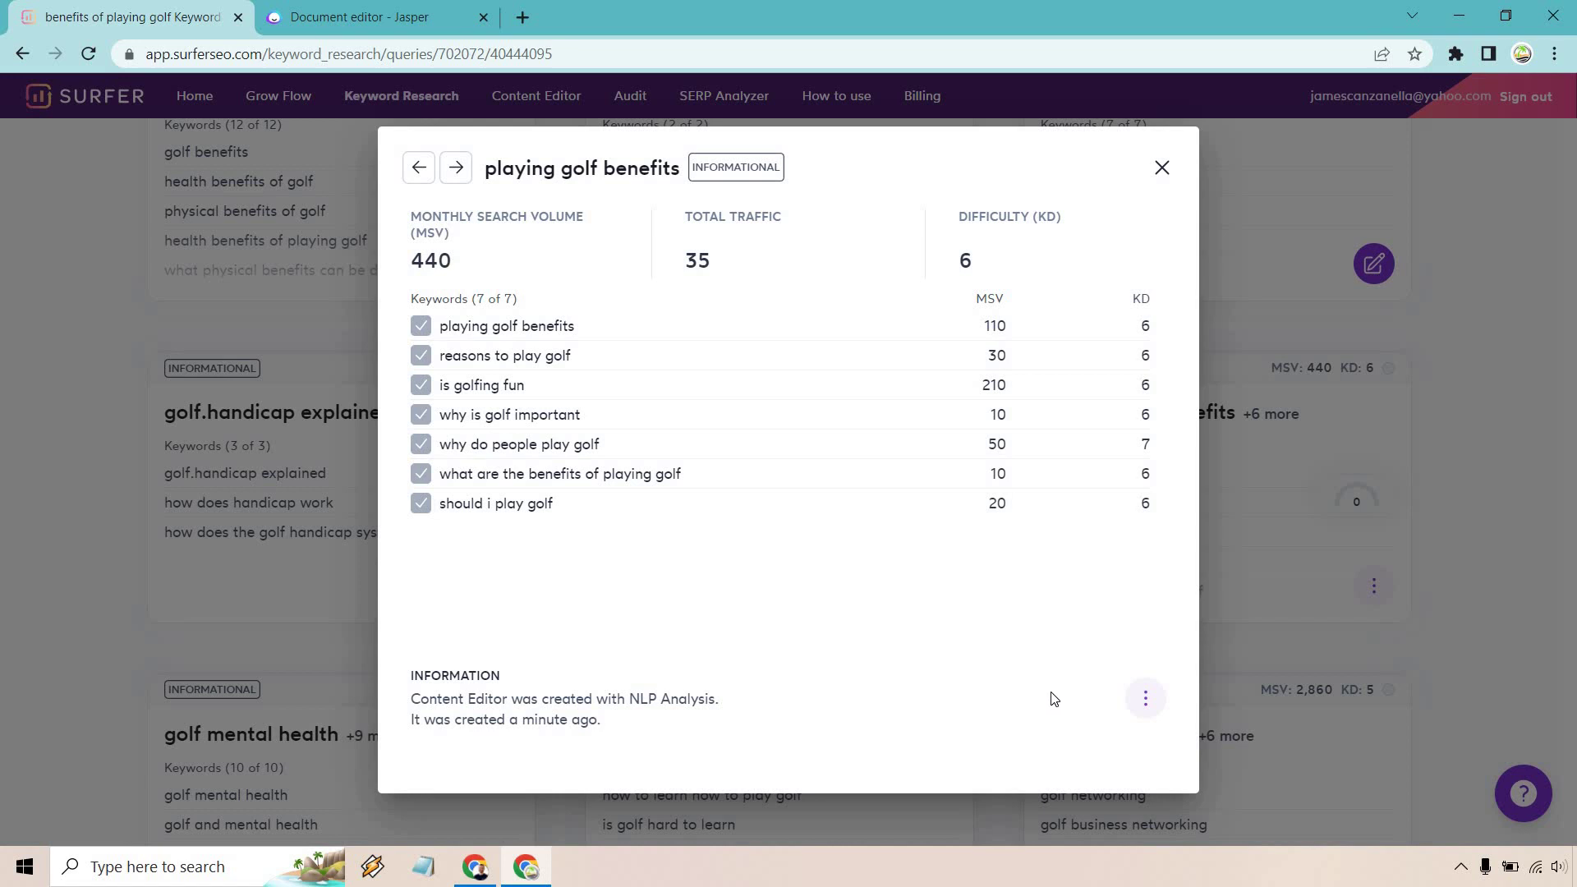
{"action": "left_click", "coordinate": [1147, 698]}
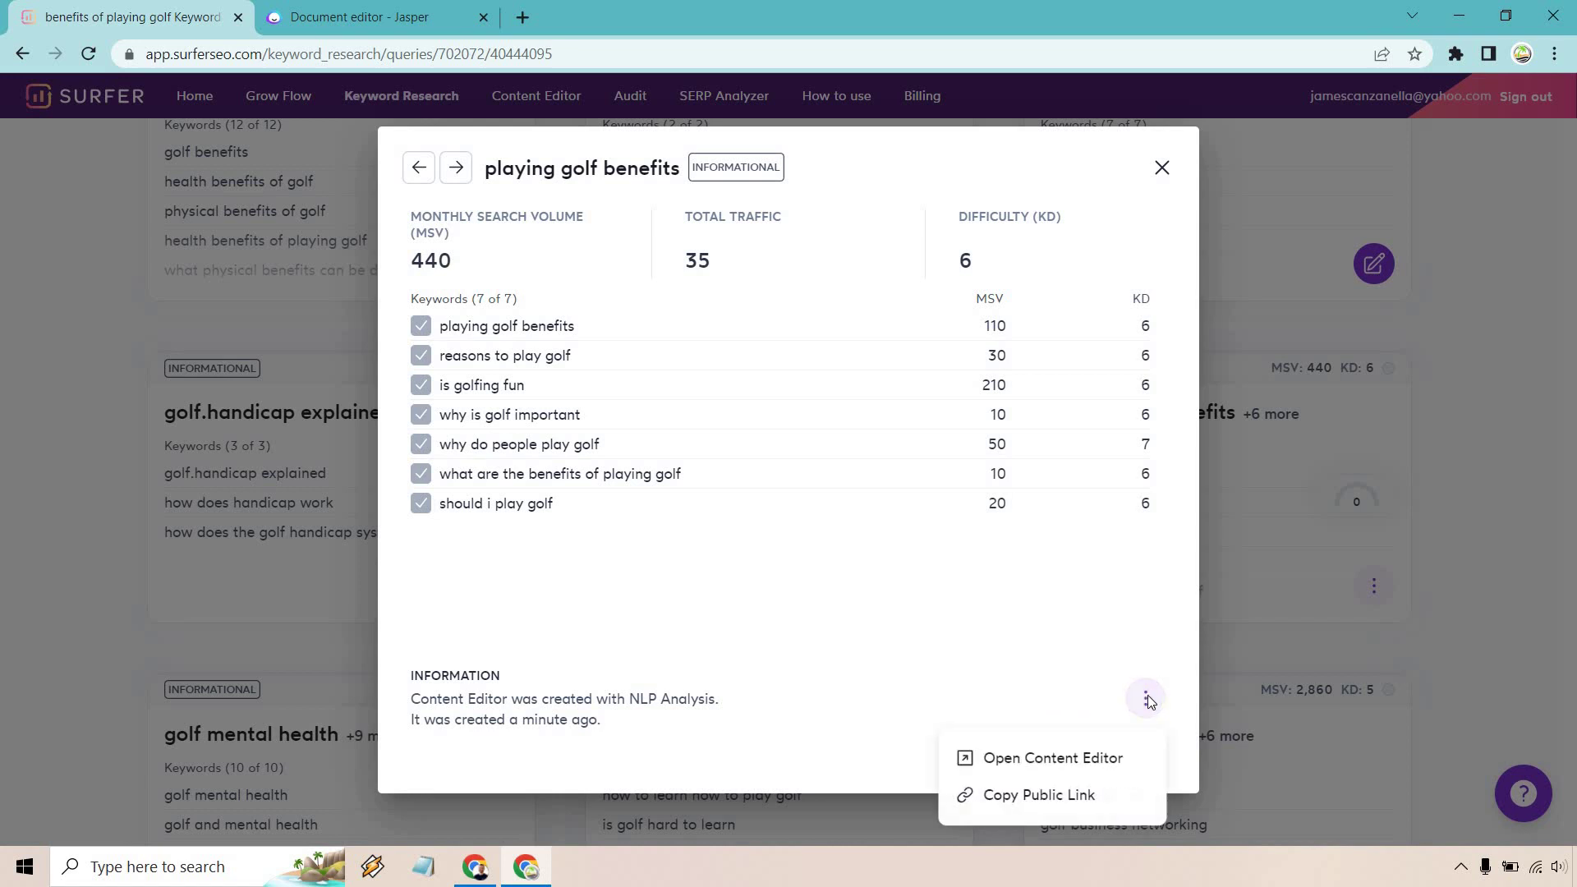
{"action": "left_click", "coordinate": [1066, 760]}
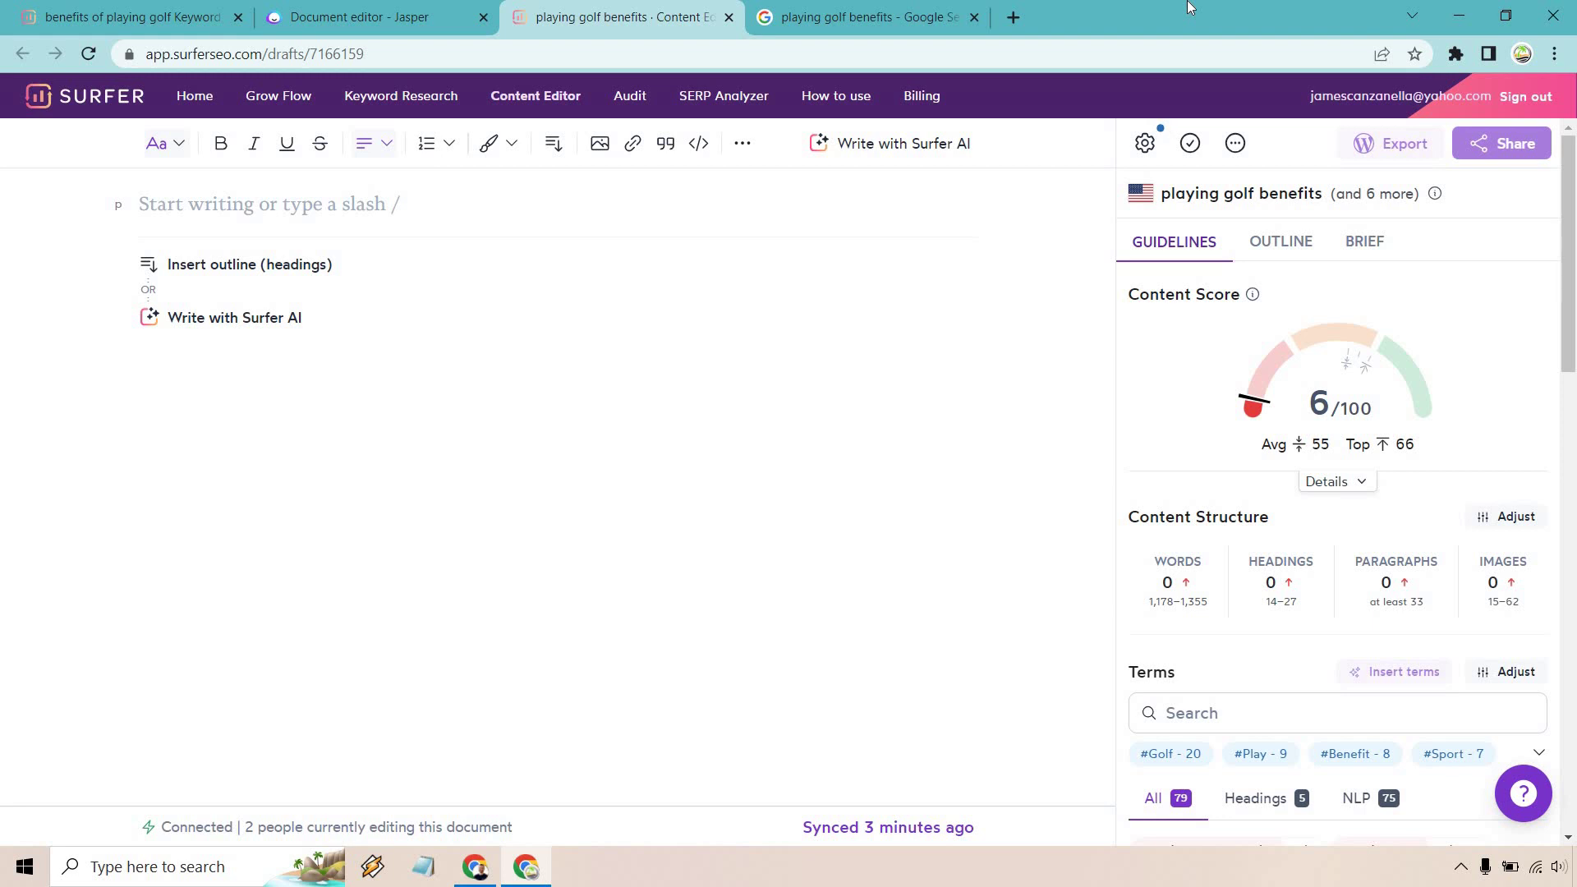
Insert the suggested outline headings into the empty article and clear them all from the document again
{"action": "left_click", "coordinate": [310, 267]}
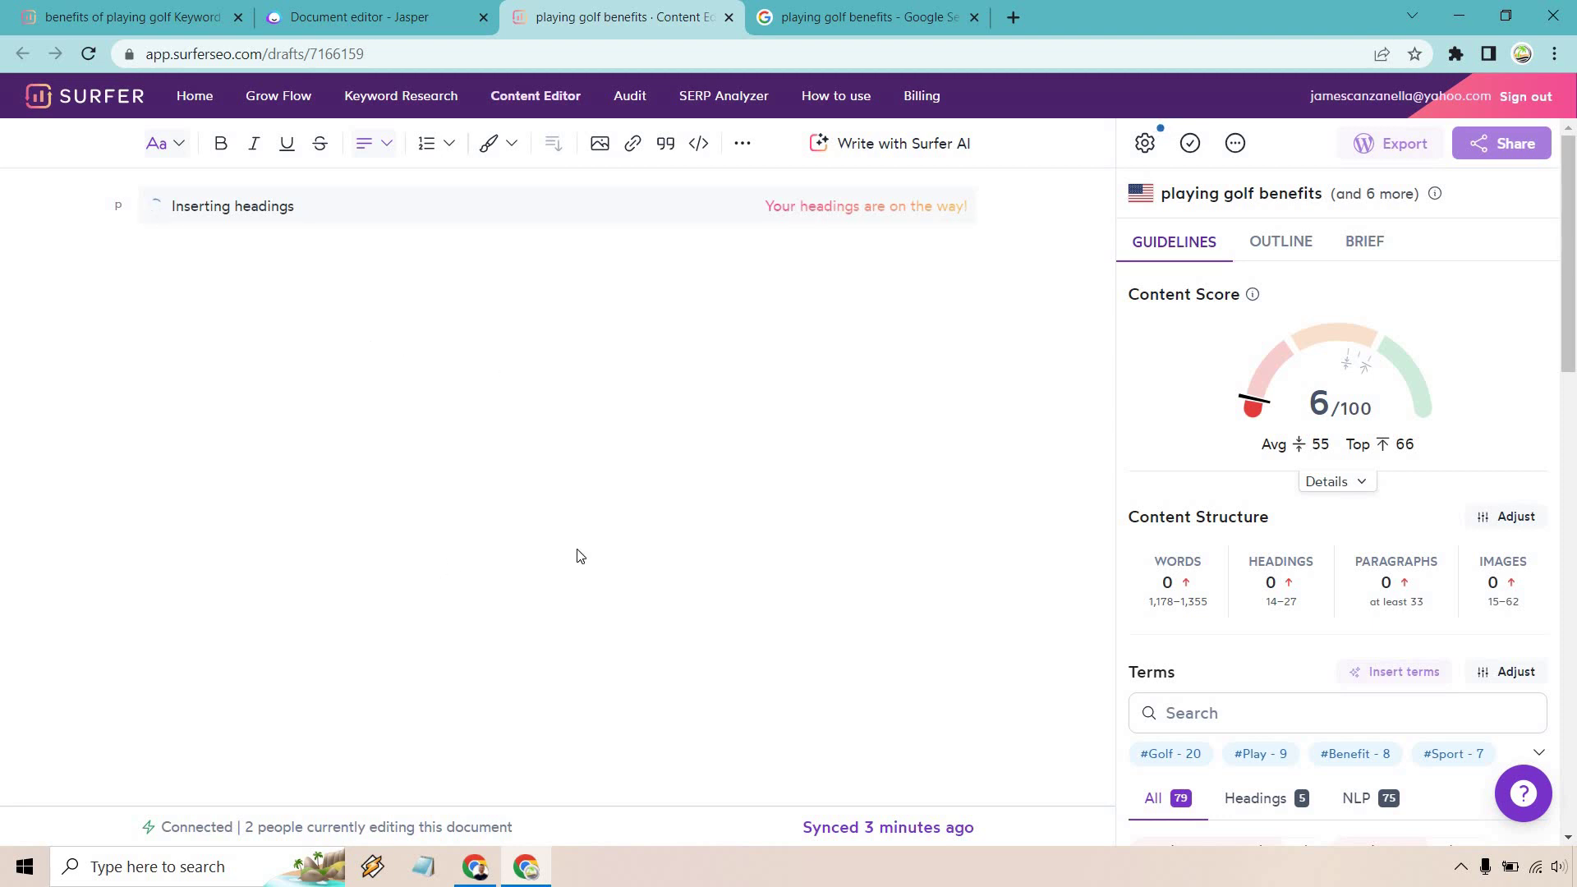
{"action": "mouse_move", "coordinate": [1273, 348]}
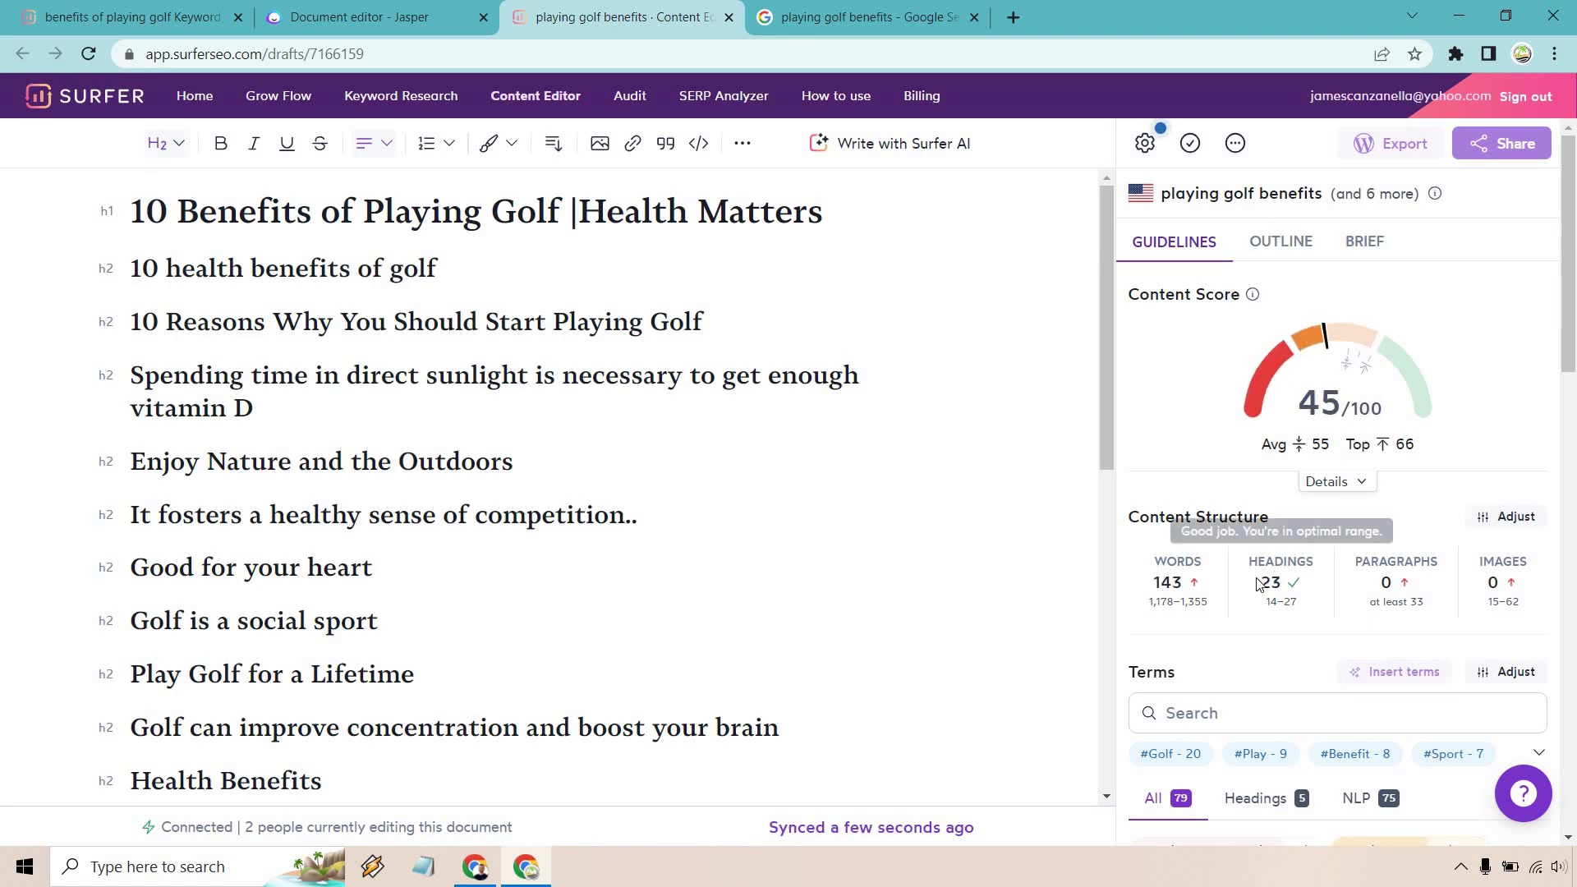
{"action": "mouse_move", "coordinate": [1356, 355]}
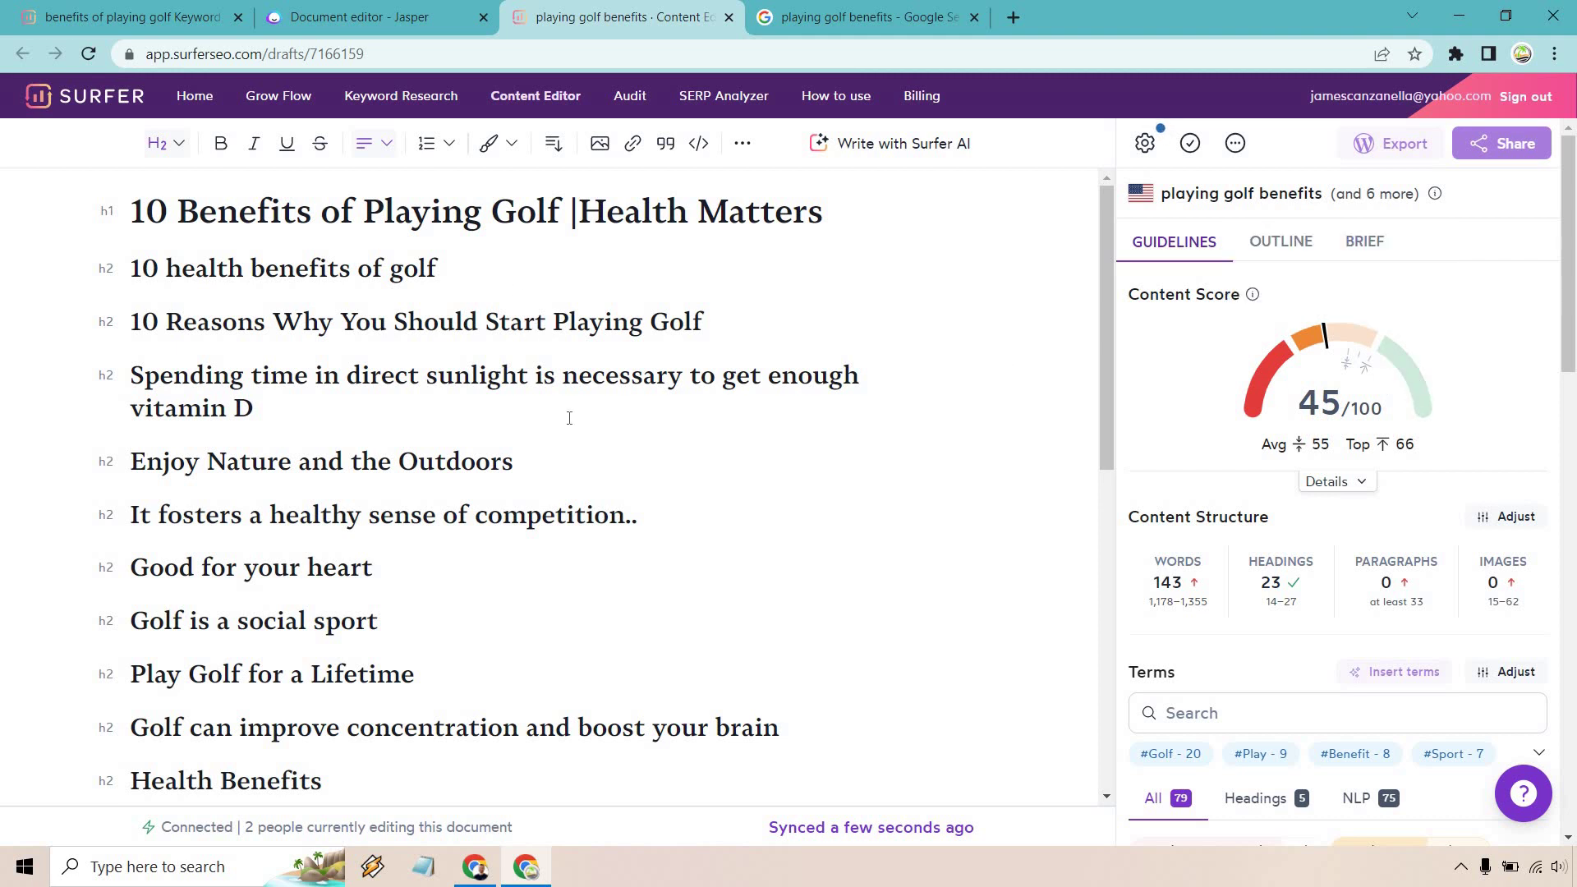
{"action": "scroll", "coordinate": [570, 418], "scroll_direction": "down", "scroll_amount": 4}
{"action": "scroll", "coordinate": [569, 418], "scroll_direction": "down", "scroll_amount": 4}
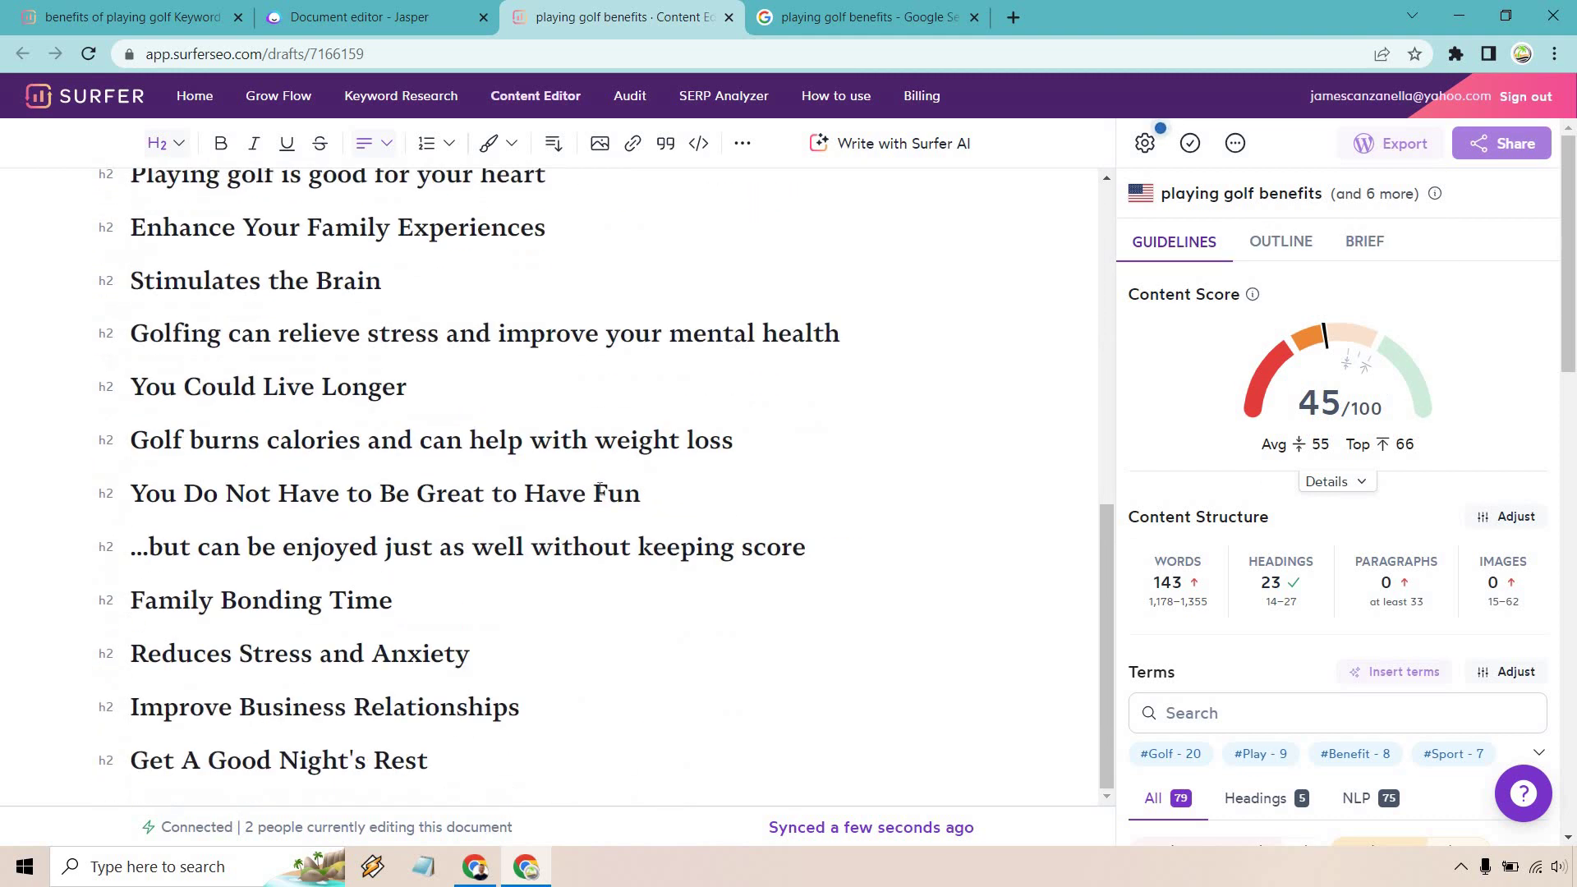
{"action": "scroll", "coordinate": [600, 491], "scroll_direction": "up", "scroll_amount": 8}
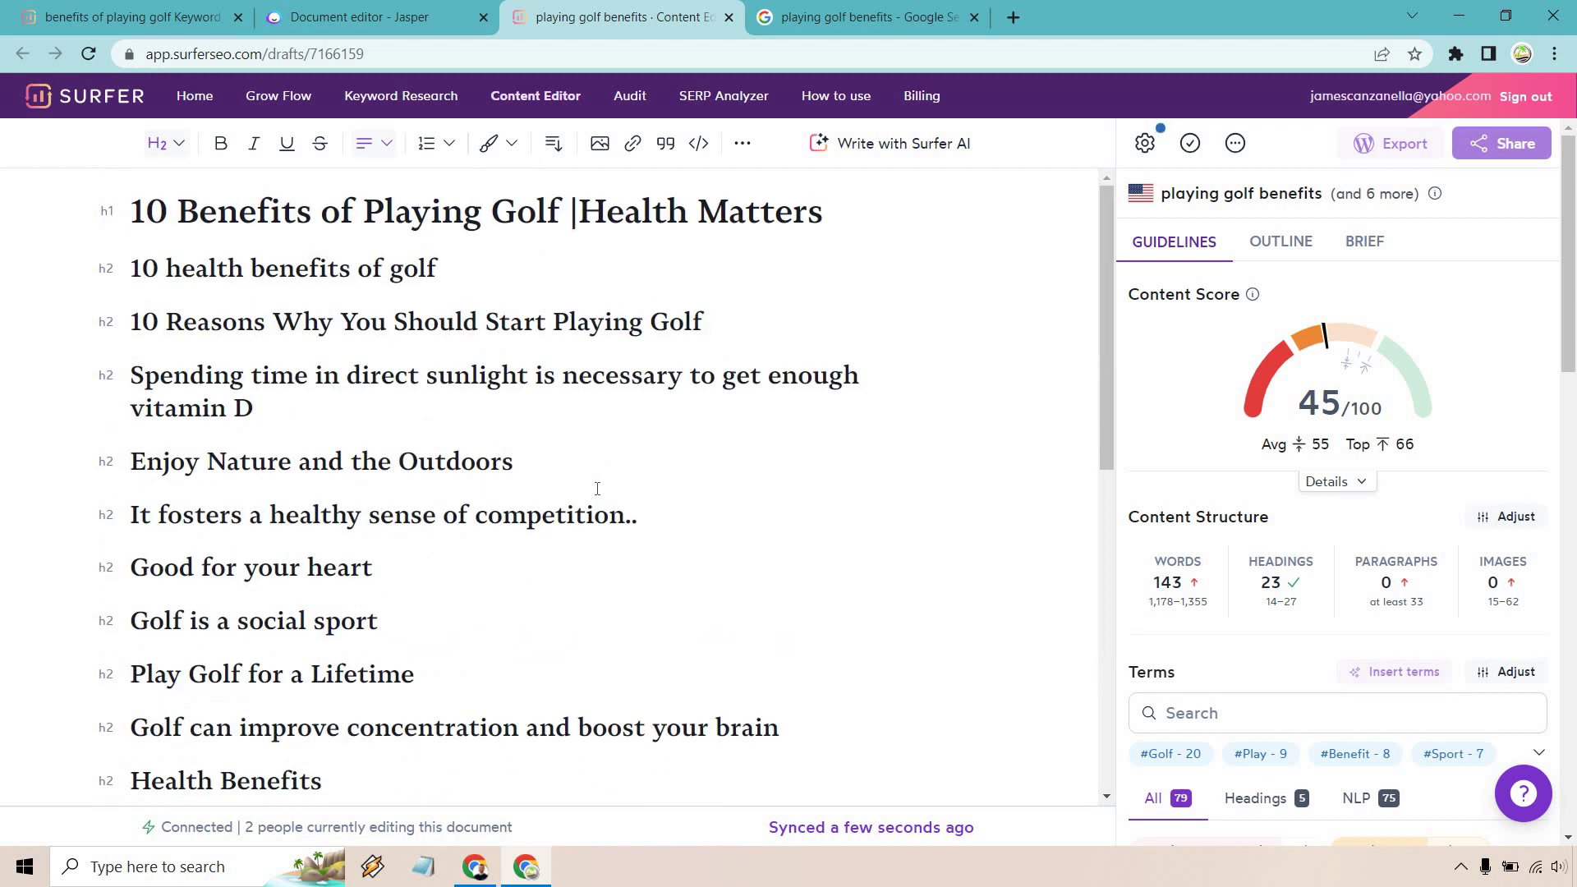
{"action": "key", "text": "ctrl+a"}
{"action": "key", "text": "BackSpace"}
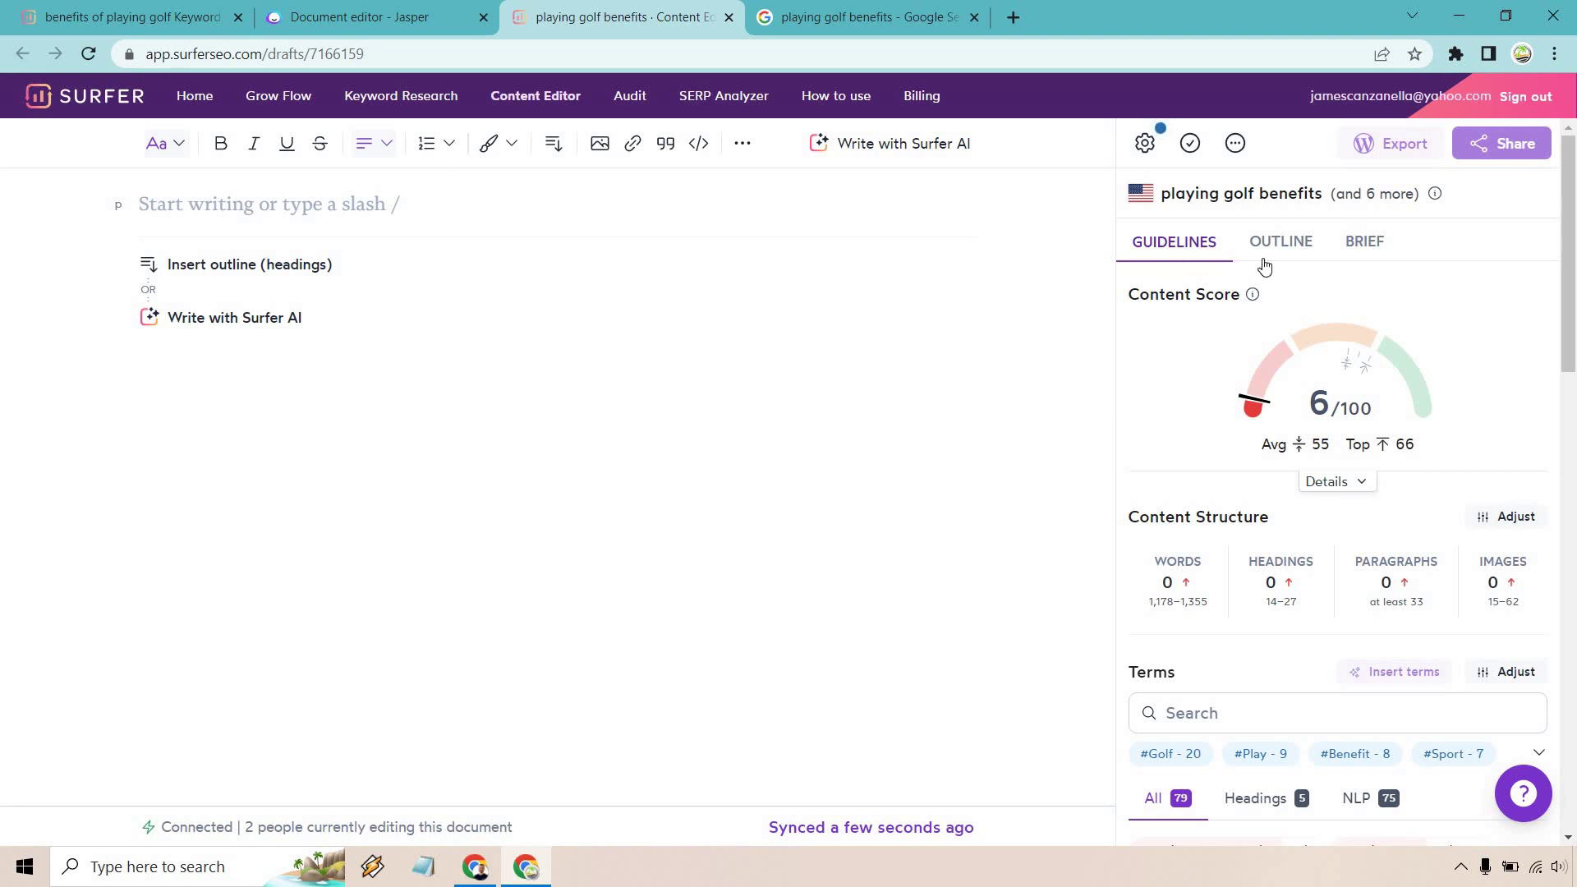
Examine the content guidelines for the article, including its structure targets and the list of suggested terms
{"action": "scroll", "coordinate": [1533, 327], "scroll_direction": "down", "scroll_amount": 3}
{"action": "scroll", "coordinate": [1529, 322], "scroll_direction": "down", "scroll_amount": 3}
{"action": "scroll", "coordinate": [1514, 405], "scroll_direction": "up", "scroll_amount": 5}
{"action": "scroll", "coordinate": [1503, 395], "scroll_direction": "down", "scroll_amount": 5}
{"action": "scroll", "coordinate": [1509, 581], "scroll_direction": "down", "scroll_amount": 2}
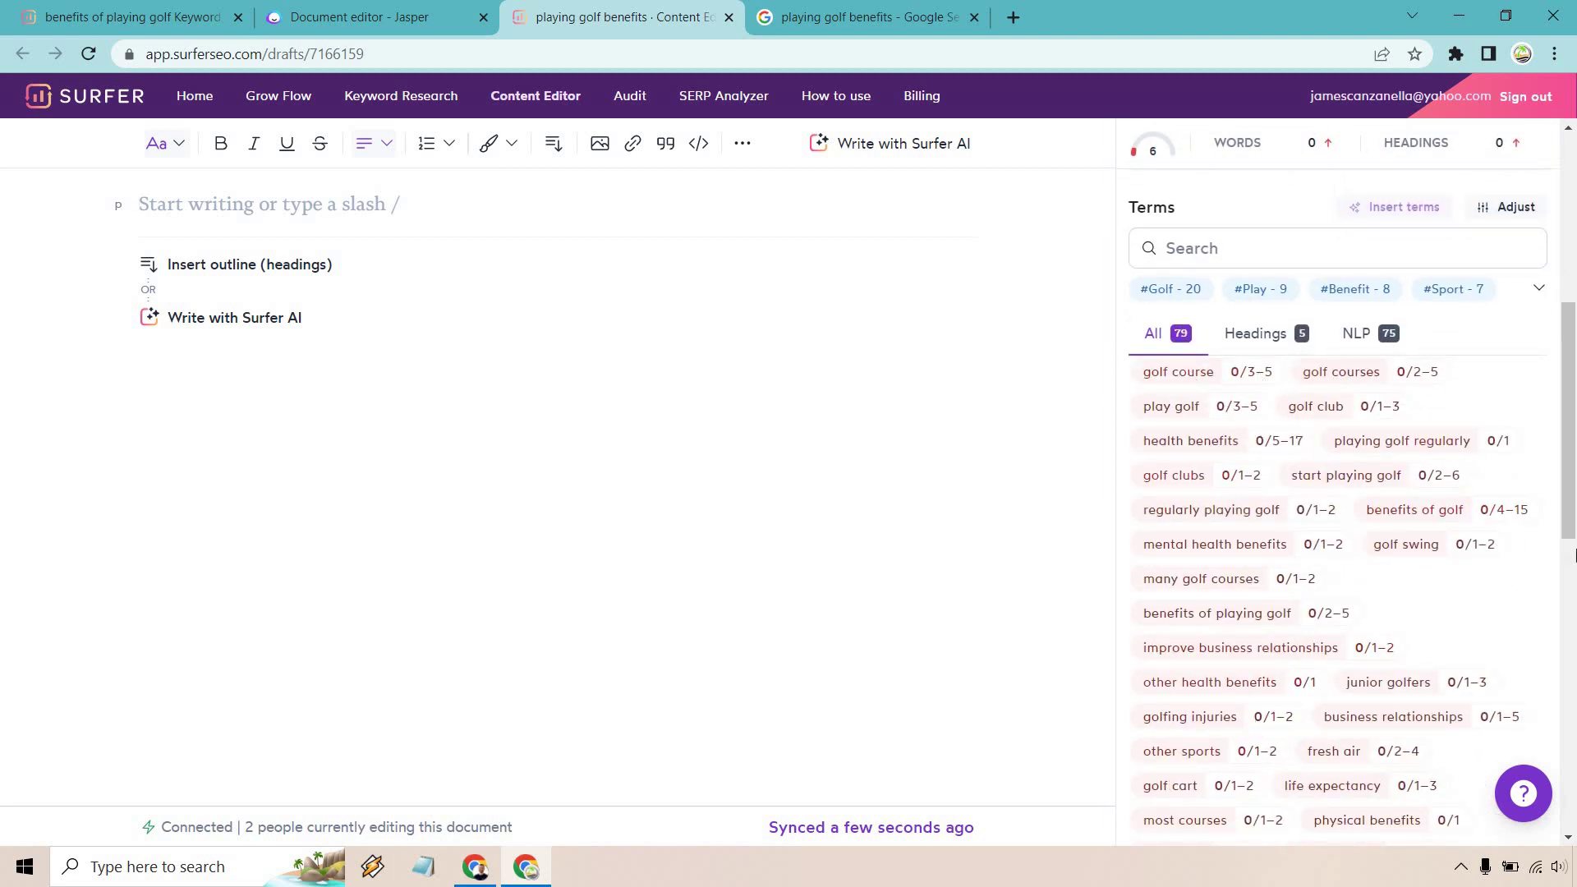
{"action": "scroll", "coordinate": [1524, 569], "scroll_direction": "down", "scroll_amount": 1}
{"action": "scroll", "coordinate": [1522, 569], "scroll_direction": "down", "scroll_amount": 8}
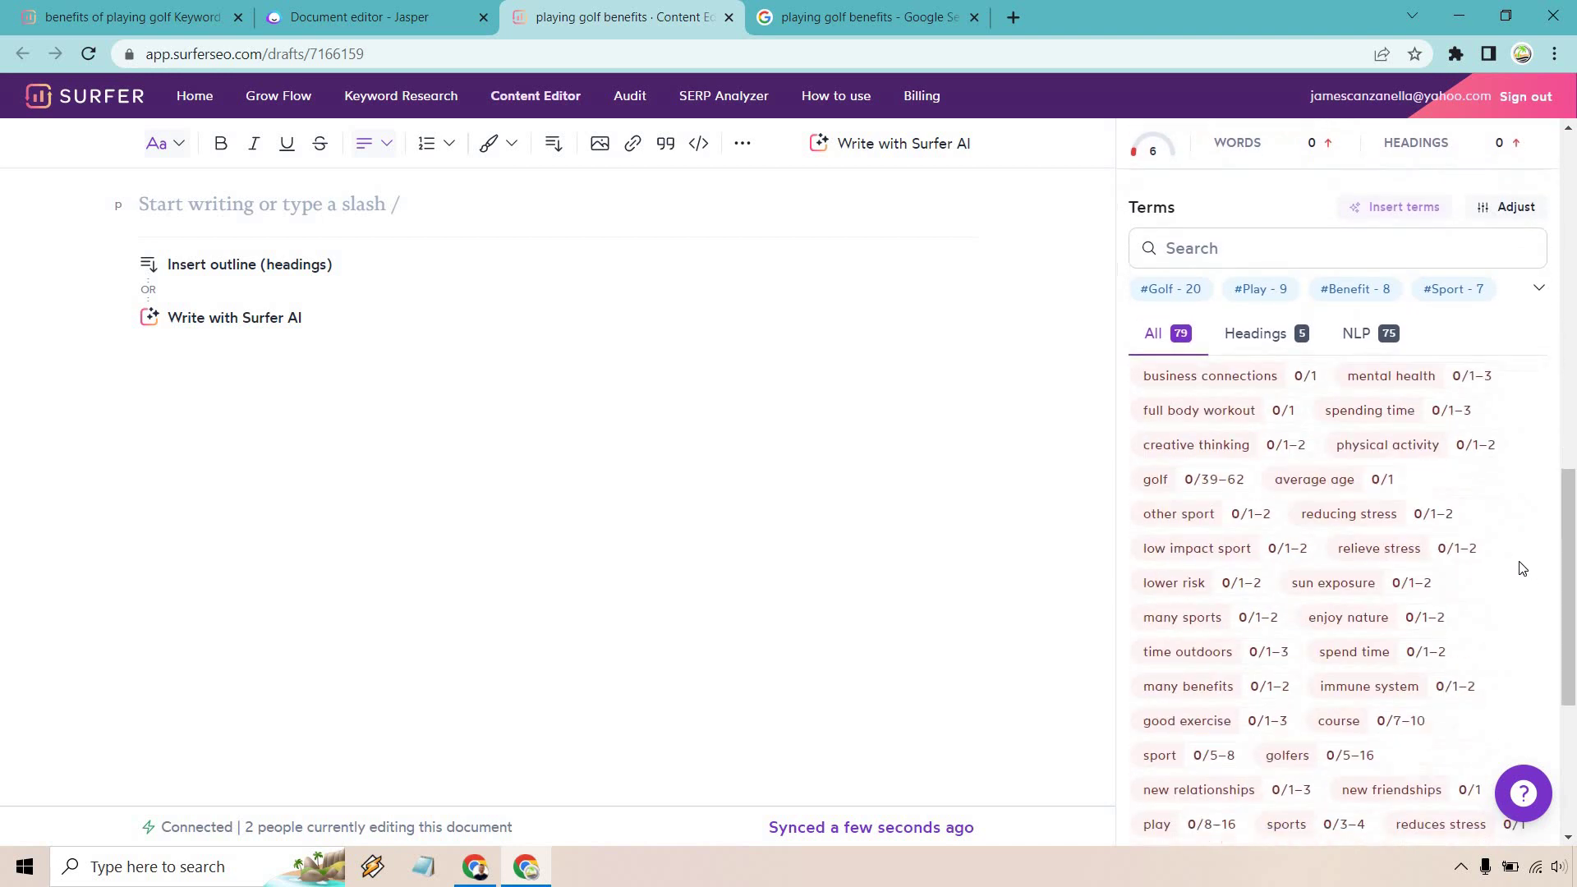
{"action": "scroll", "coordinate": [1523, 568], "scroll_direction": "up", "scroll_amount": 6}
{"action": "scroll", "coordinate": [1522, 568], "scroll_direction": "up", "scroll_amount": 5}
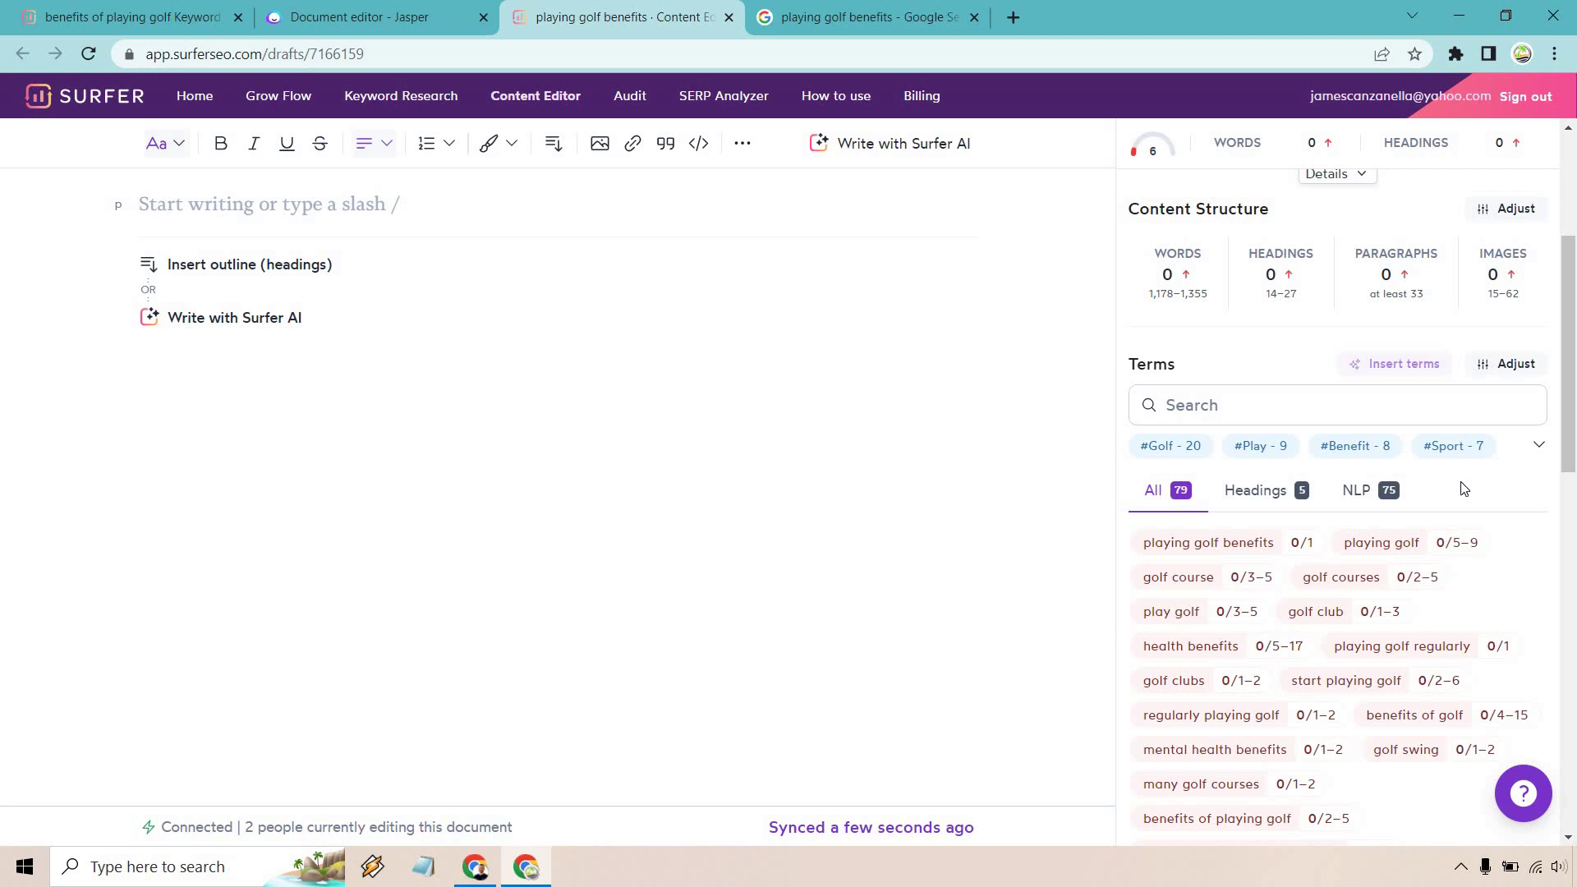
{"action": "scroll", "coordinate": [1460, 493], "scroll_direction": "up", "scroll_amount": 3}
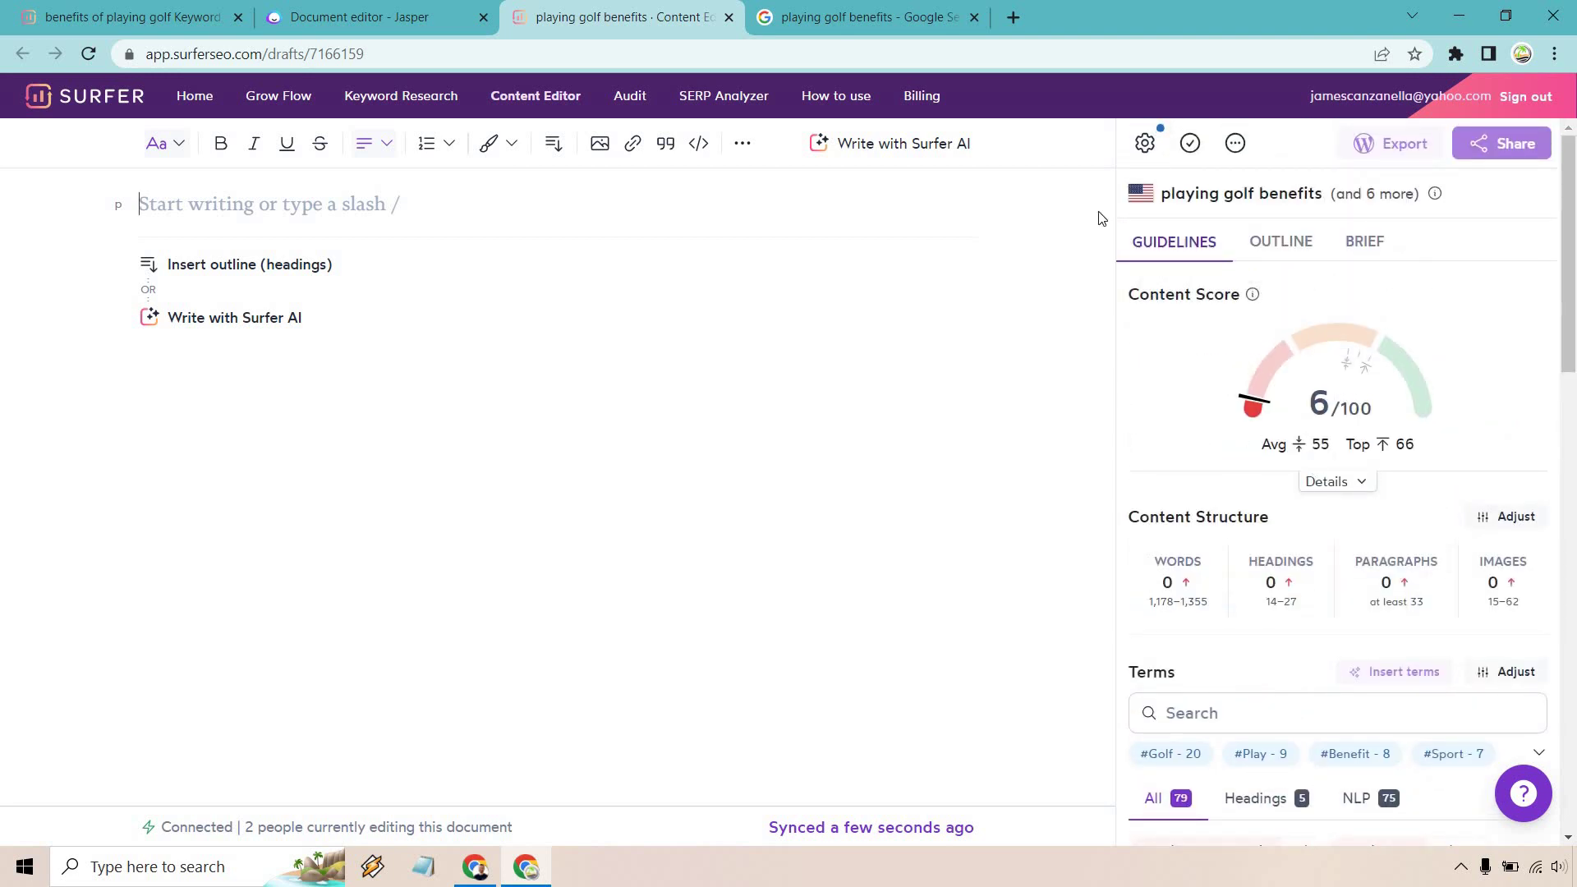
Open the content editor's customization settings and compare the listed organic competitors with the Google results for "playing golf benefits"
{"action": "left_click", "coordinate": [1144, 145]}
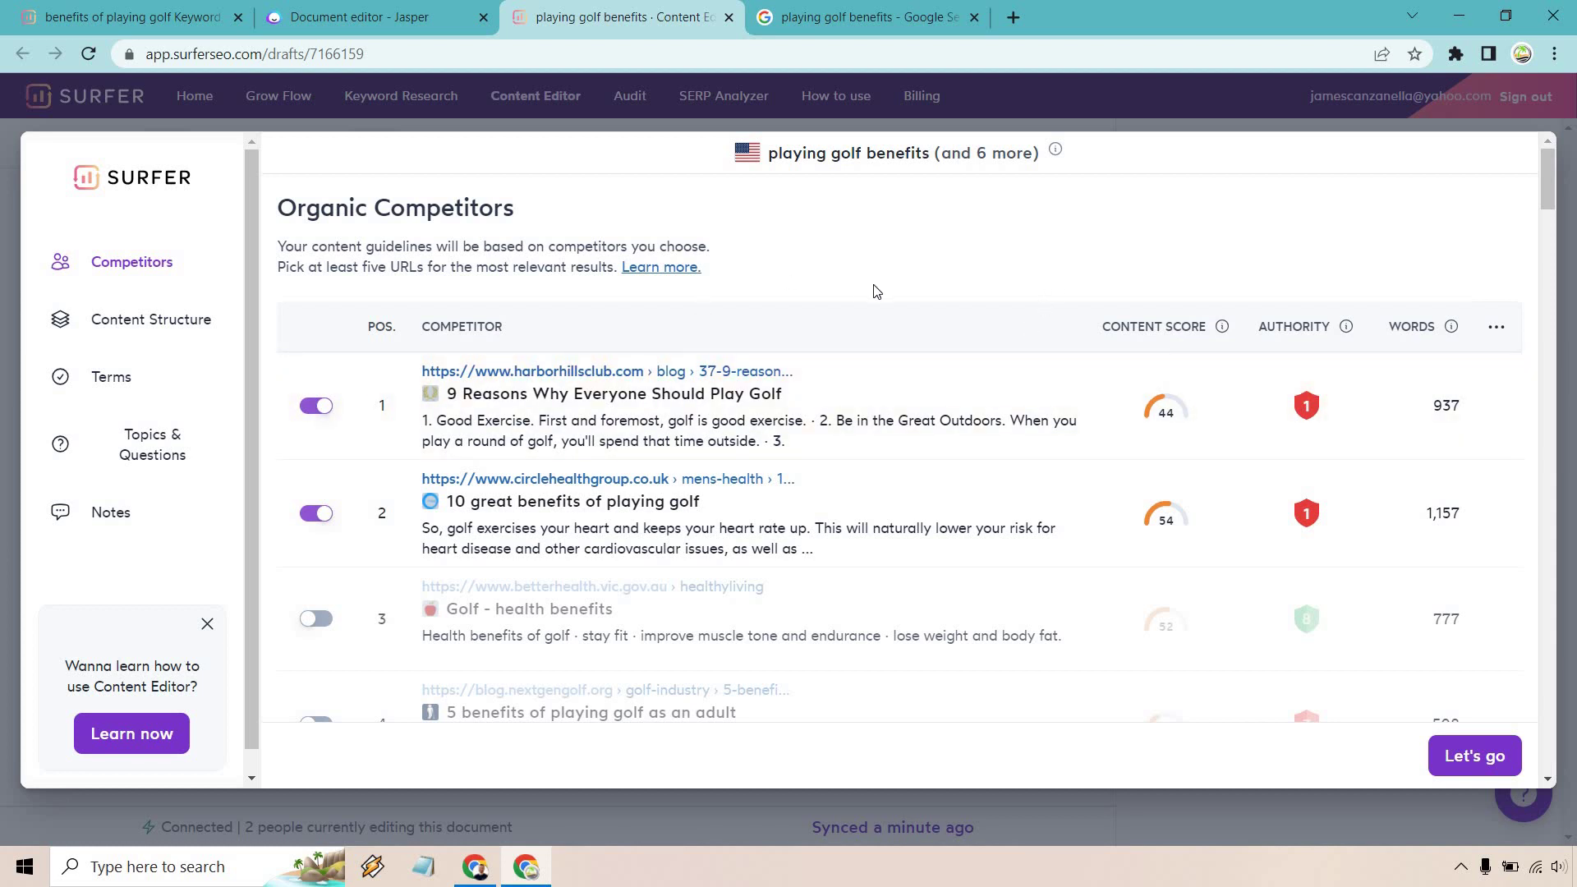
{"action": "left_click", "coordinate": [875, 14]}
{"action": "scroll", "coordinate": [849, 407], "scroll_direction": "up", "scroll_amount": 4}
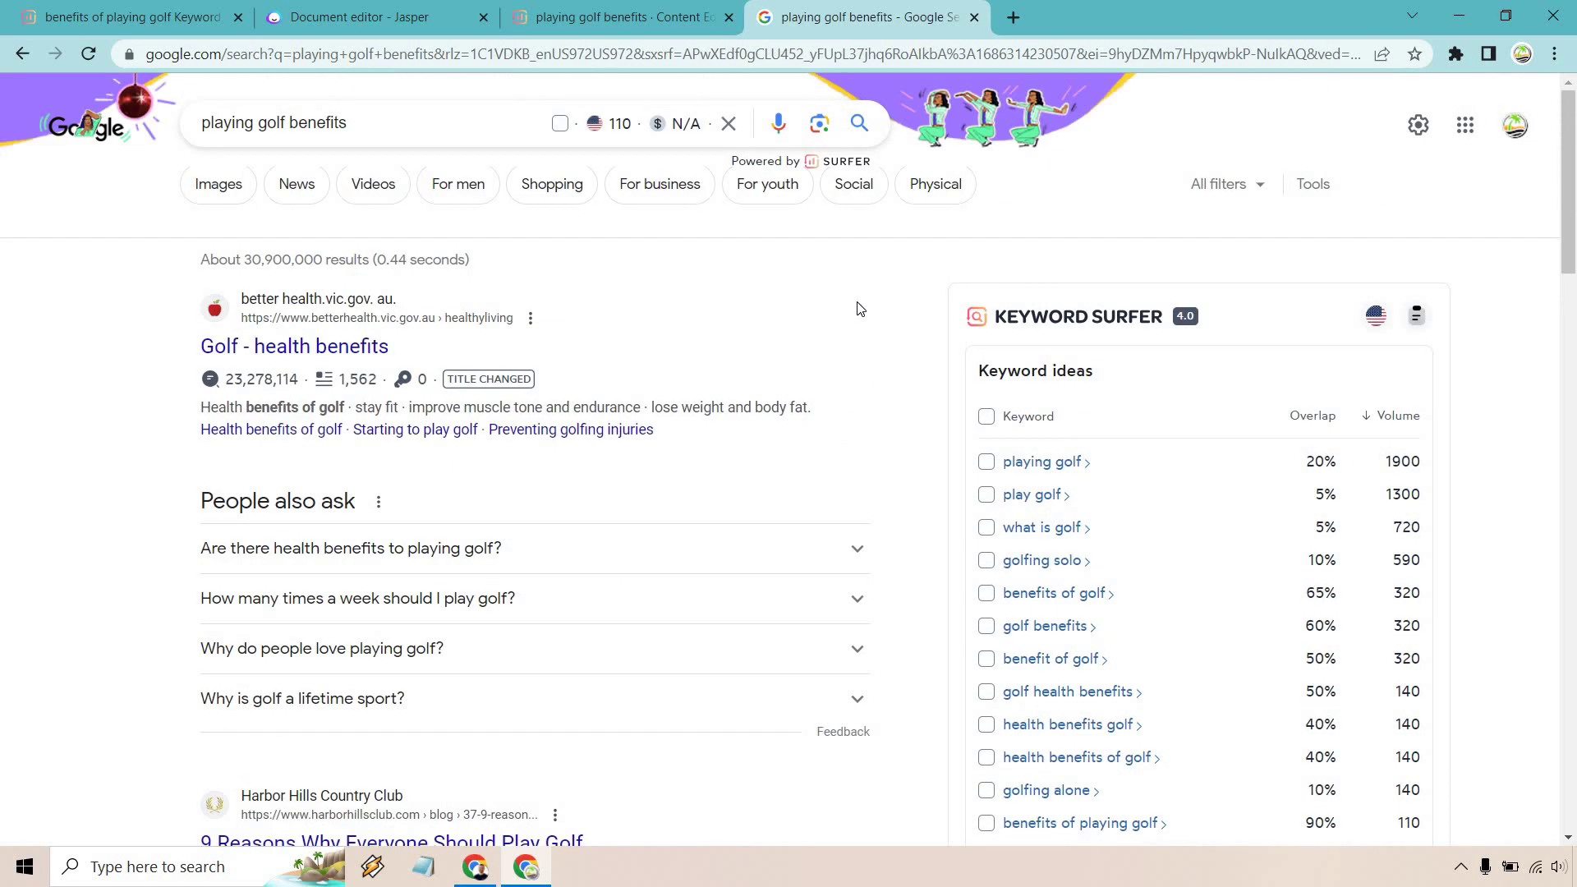
{"action": "mouse_move", "coordinate": [258, 379]}
{"action": "left_click", "coordinate": [657, 10]}
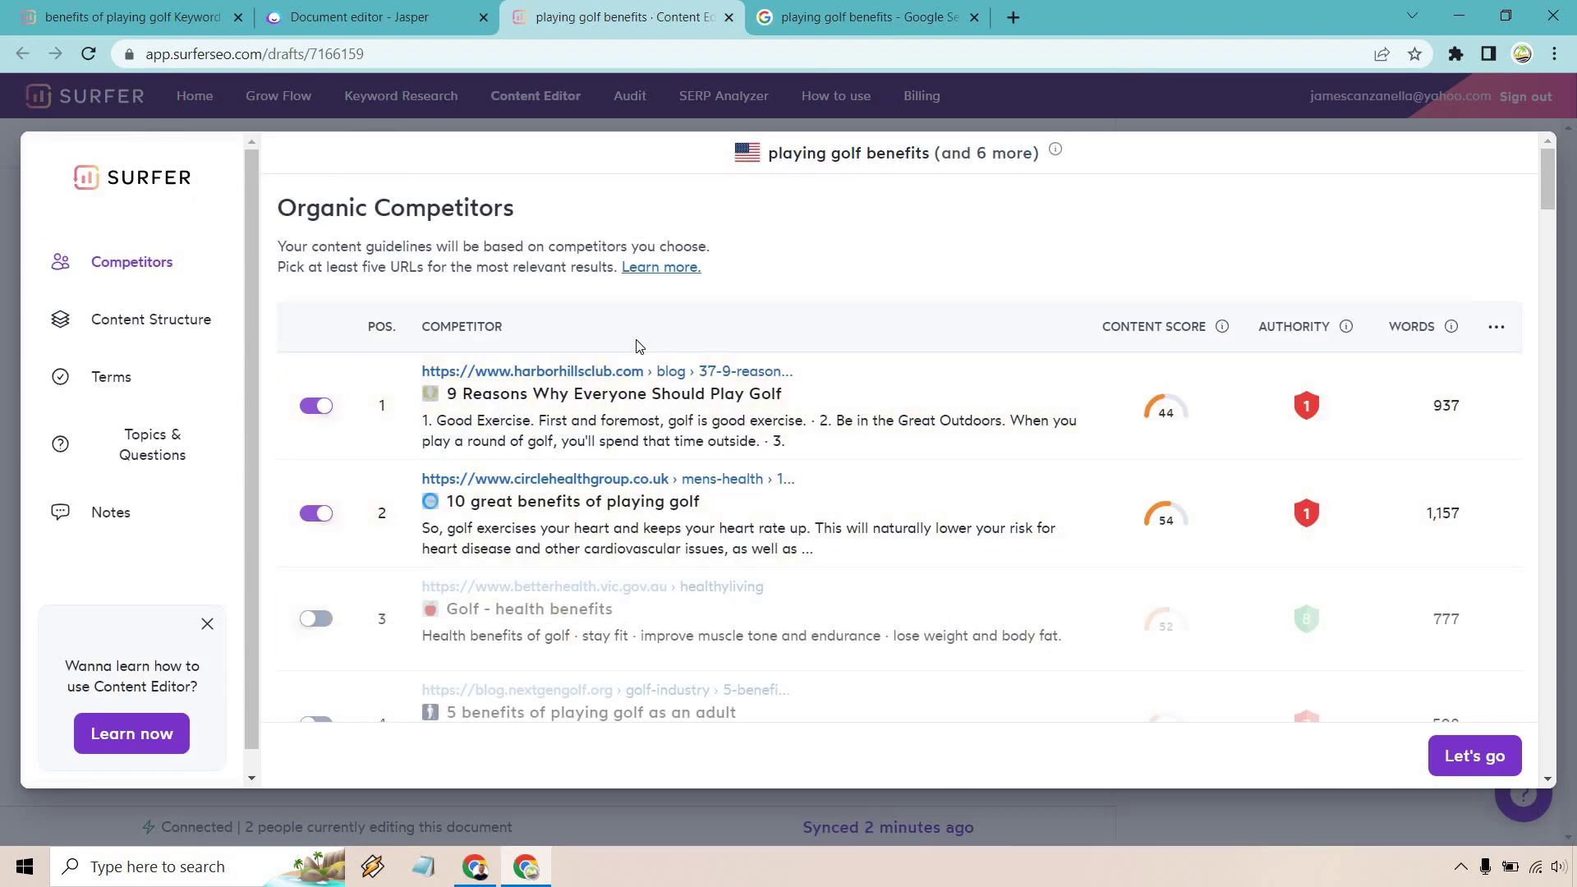
{"action": "left_click", "coordinate": [862, 17]}
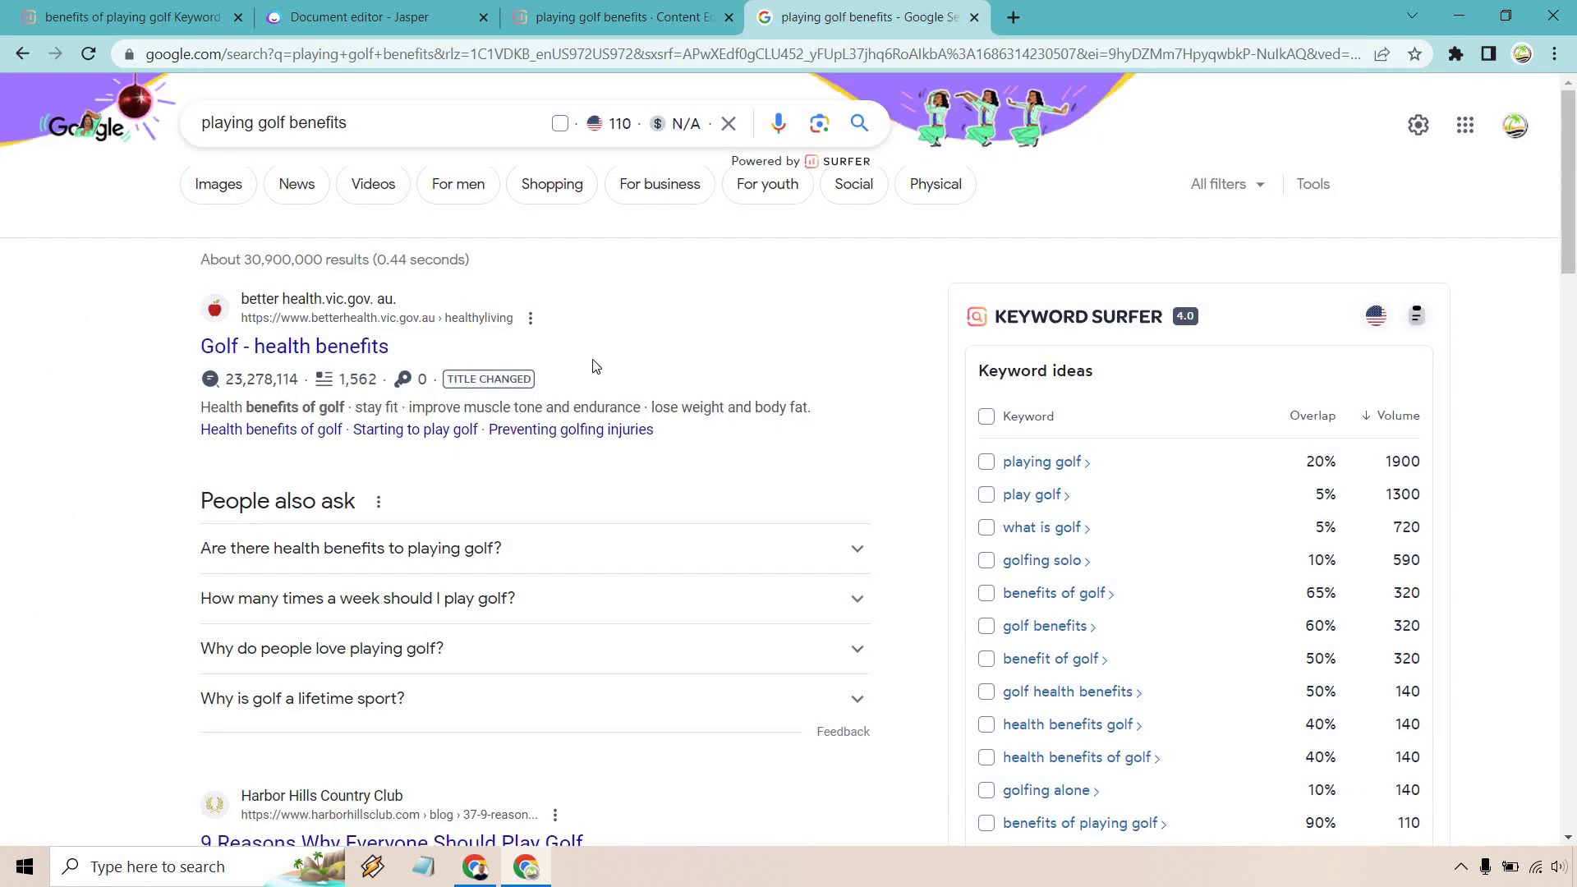
{"action": "scroll", "coordinate": [671, 296], "scroll_direction": "down", "scroll_amount": 5}
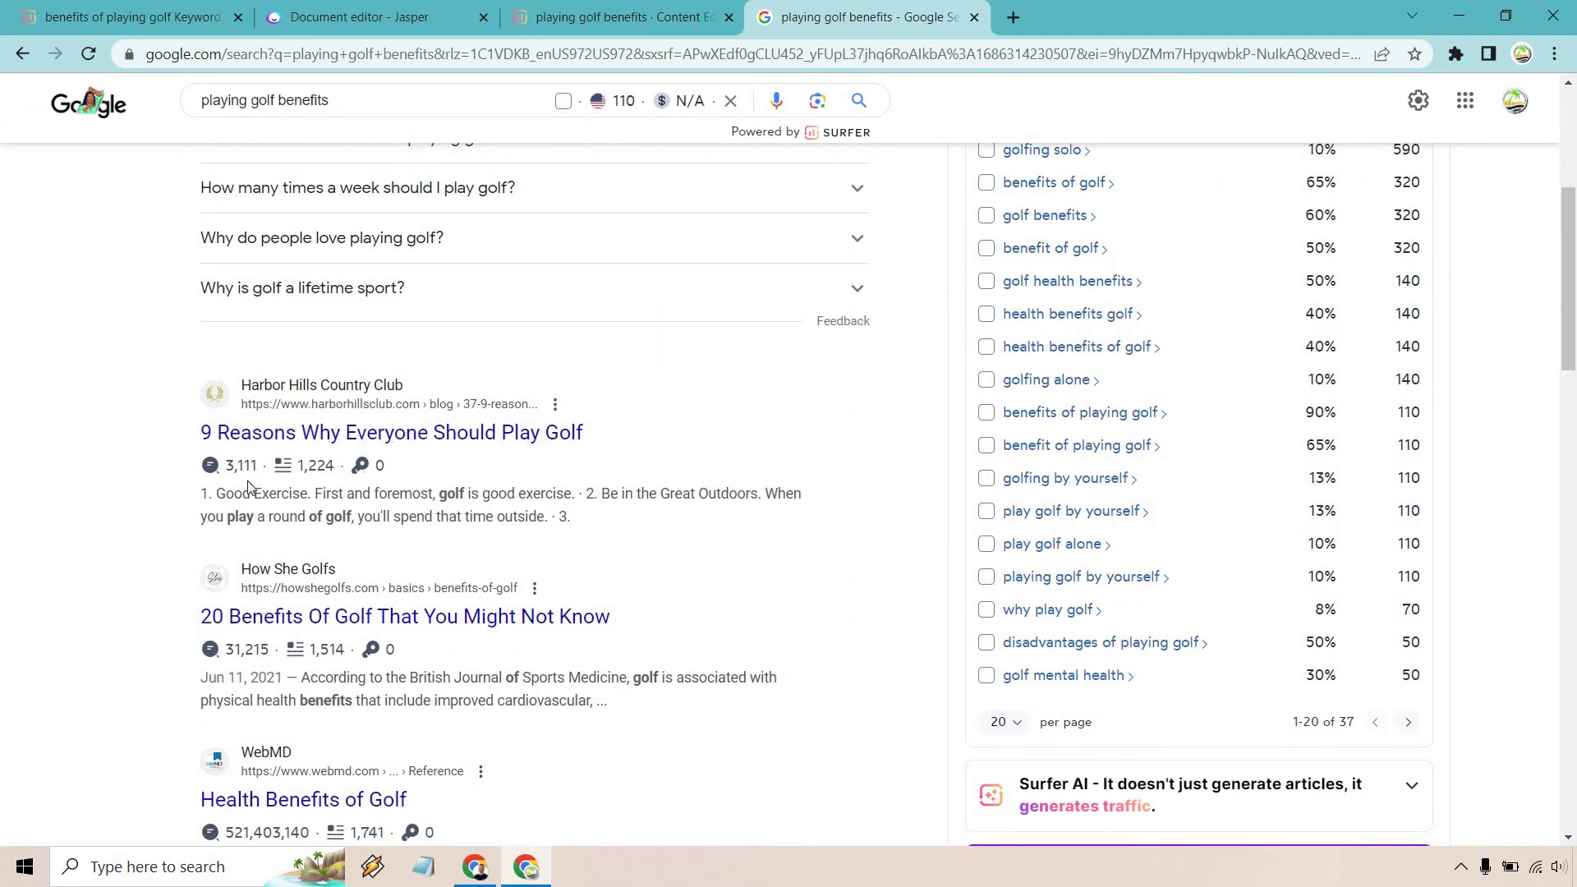
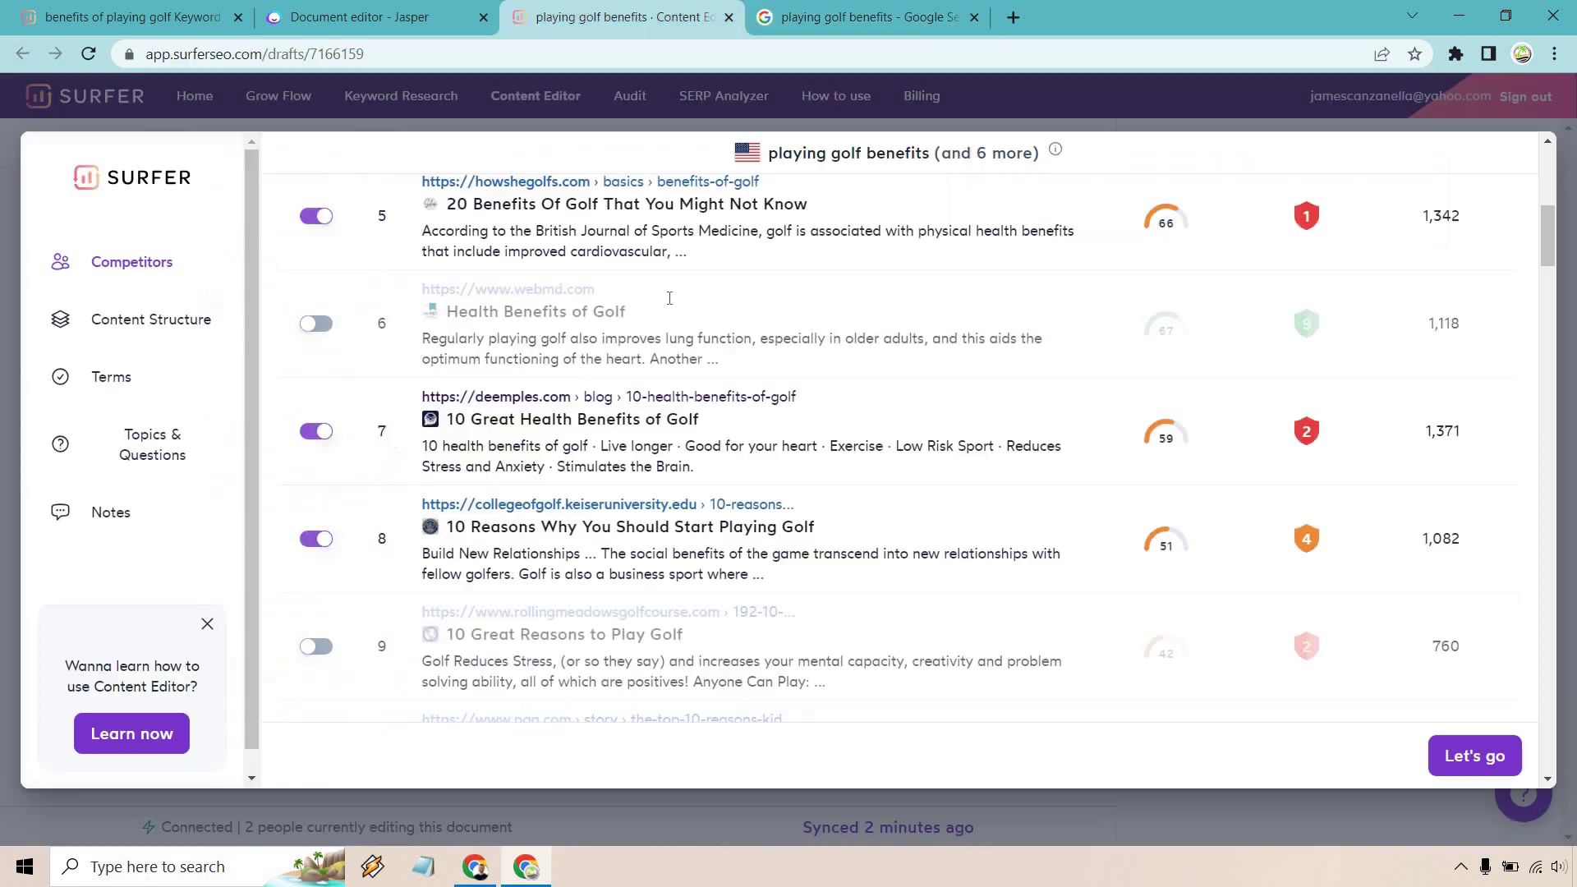
From the organic competitors list, open the deemples.com article "10 Great Health Benefits of Golf" in a new tab and switch to it
{"action": "left_click", "coordinate": [549, 12]}
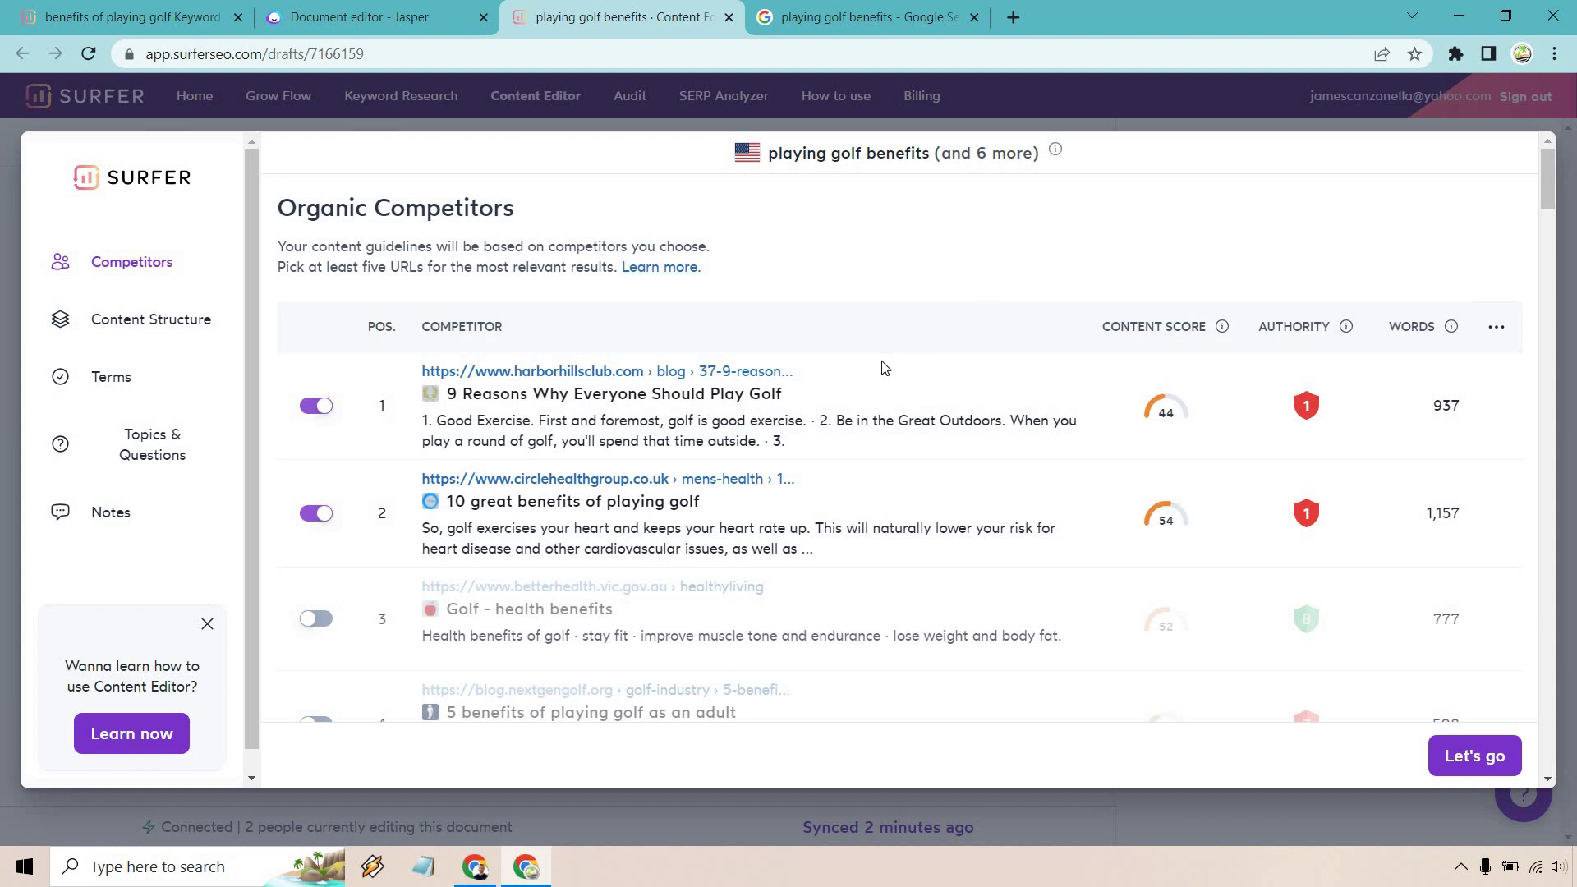
{"action": "scroll", "coordinate": [884, 371], "scroll_direction": "down", "scroll_amount": 4}
{"action": "scroll", "coordinate": [902, 367], "scroll_direction": "down", "scroll_amount": 3}
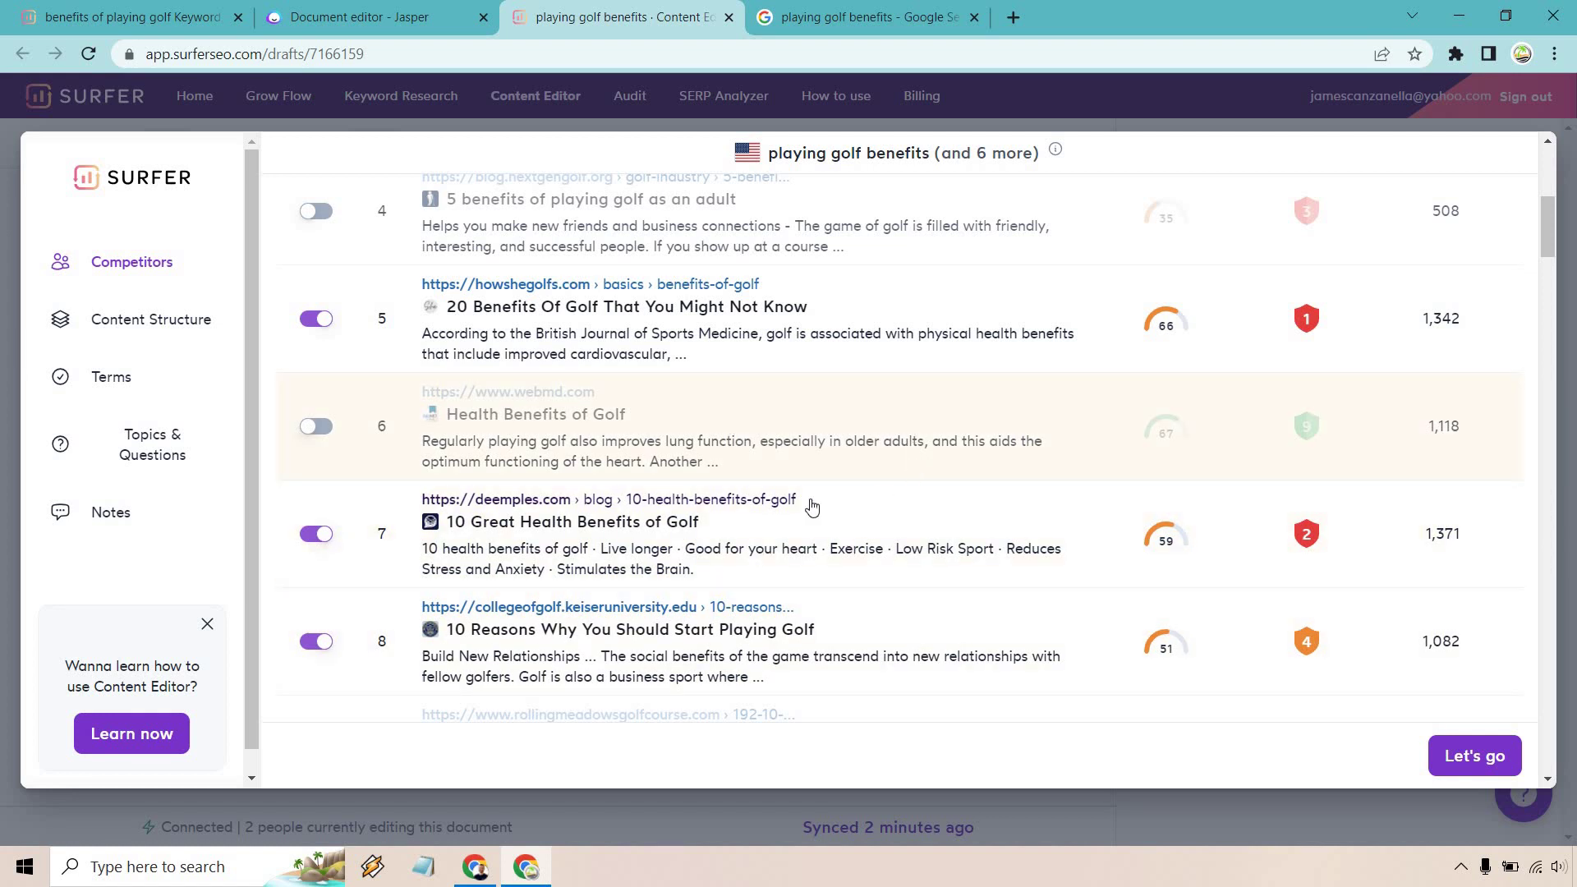
{"action": "right_click", "coordinate": [534, 501]}
{"action": "left_click", "coordinate": [625, 514]}
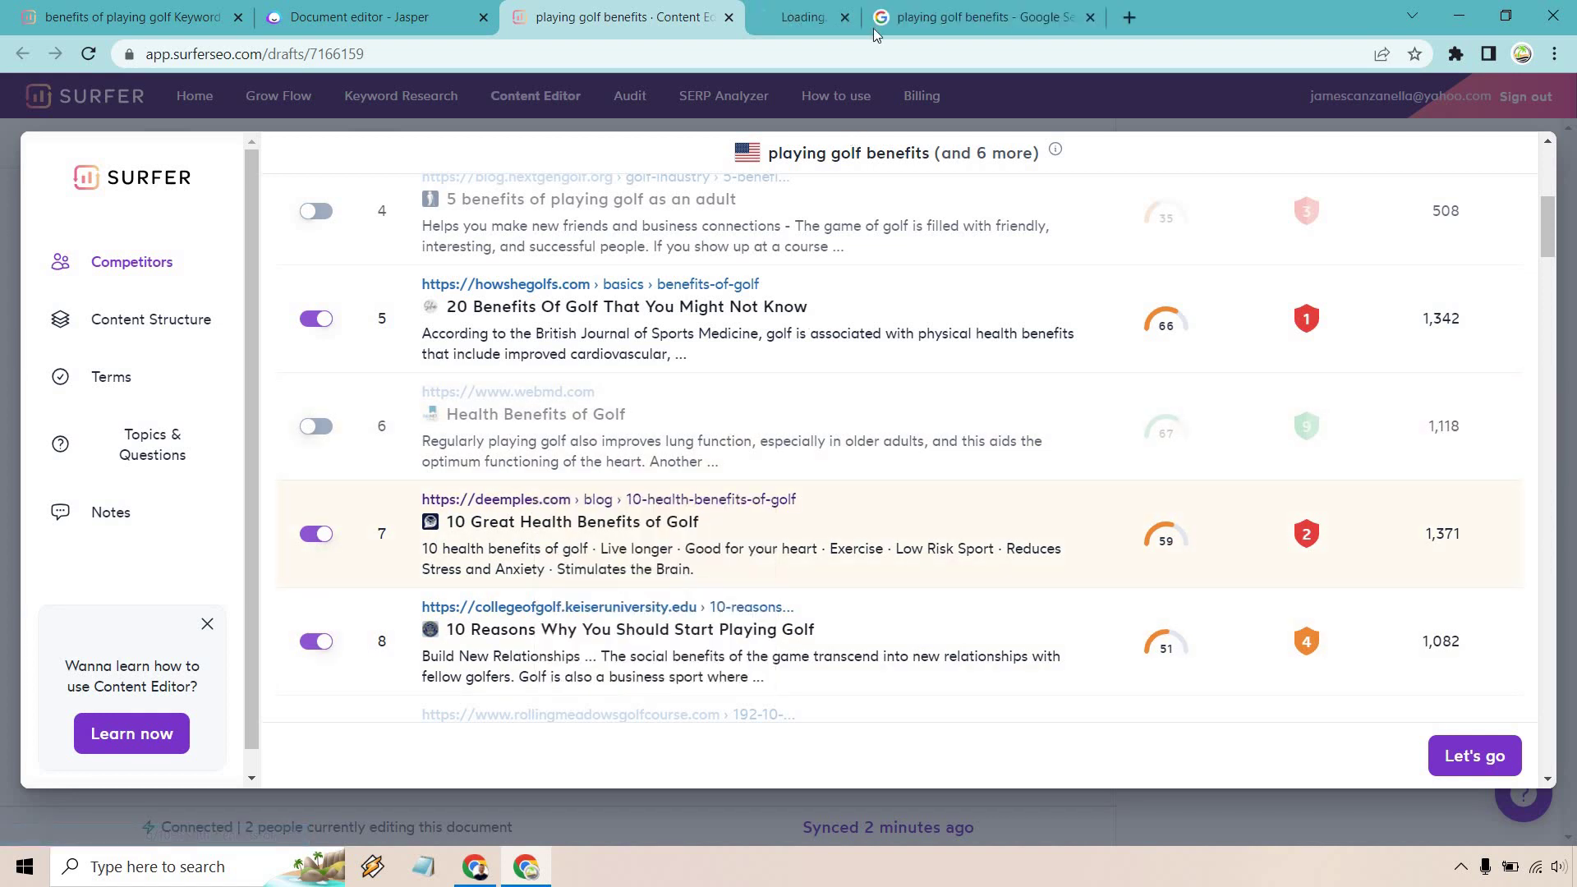
{"action": "left_click", "coordinate": [814, 18]}
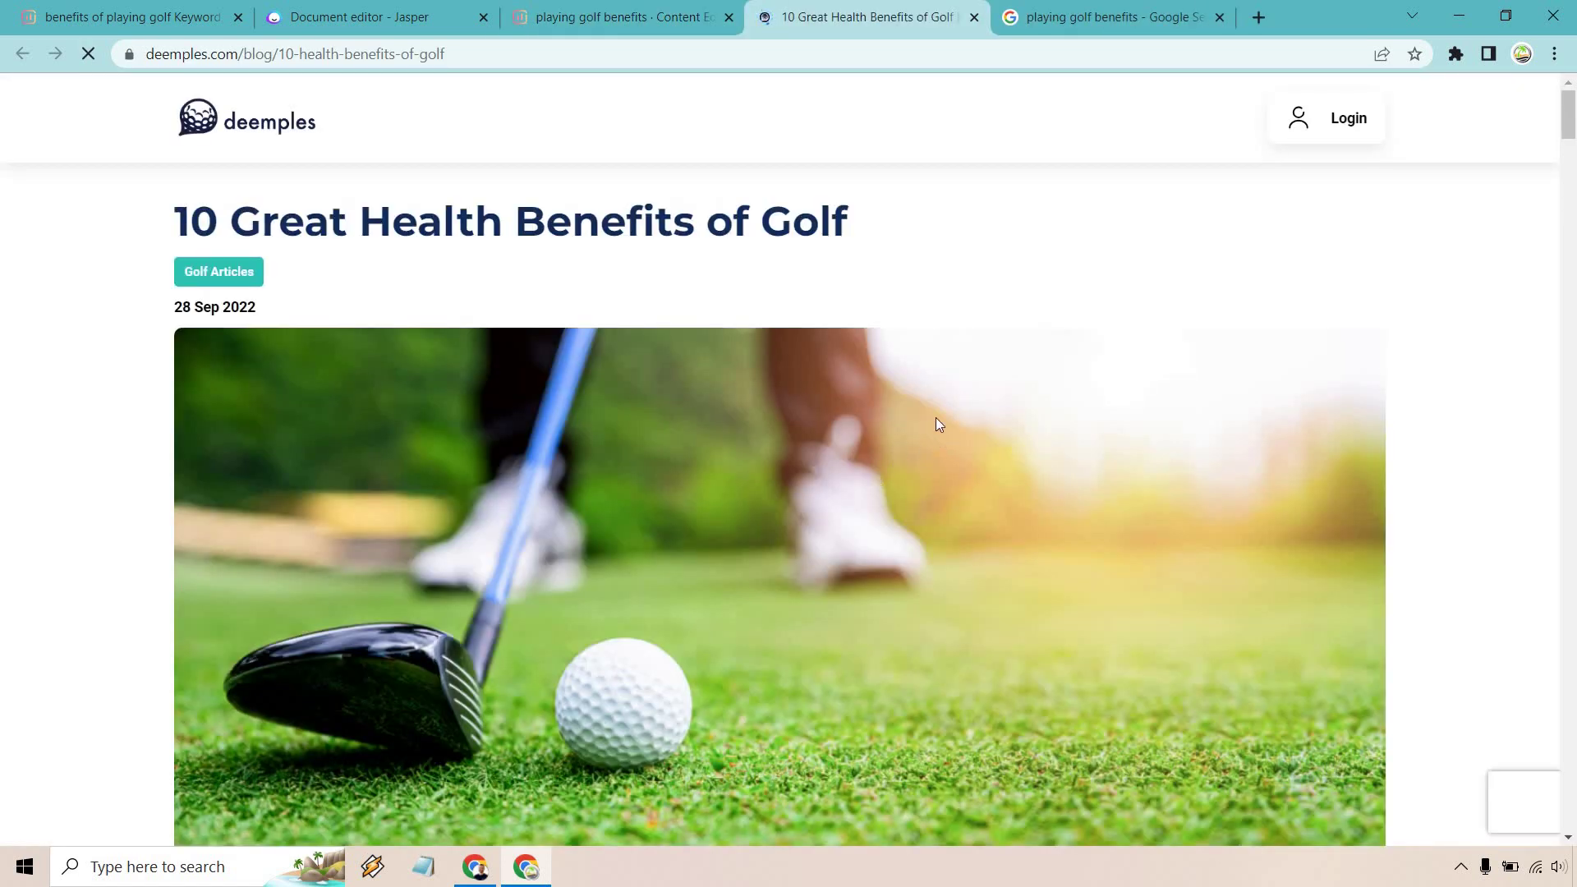
Examine the whole competitor article, including its headings, images and text sections, and return to its beginning
{"action": "scroll", "coordinate": [901, 398], "scroll_direction": "down", "scroll_amount": 15}
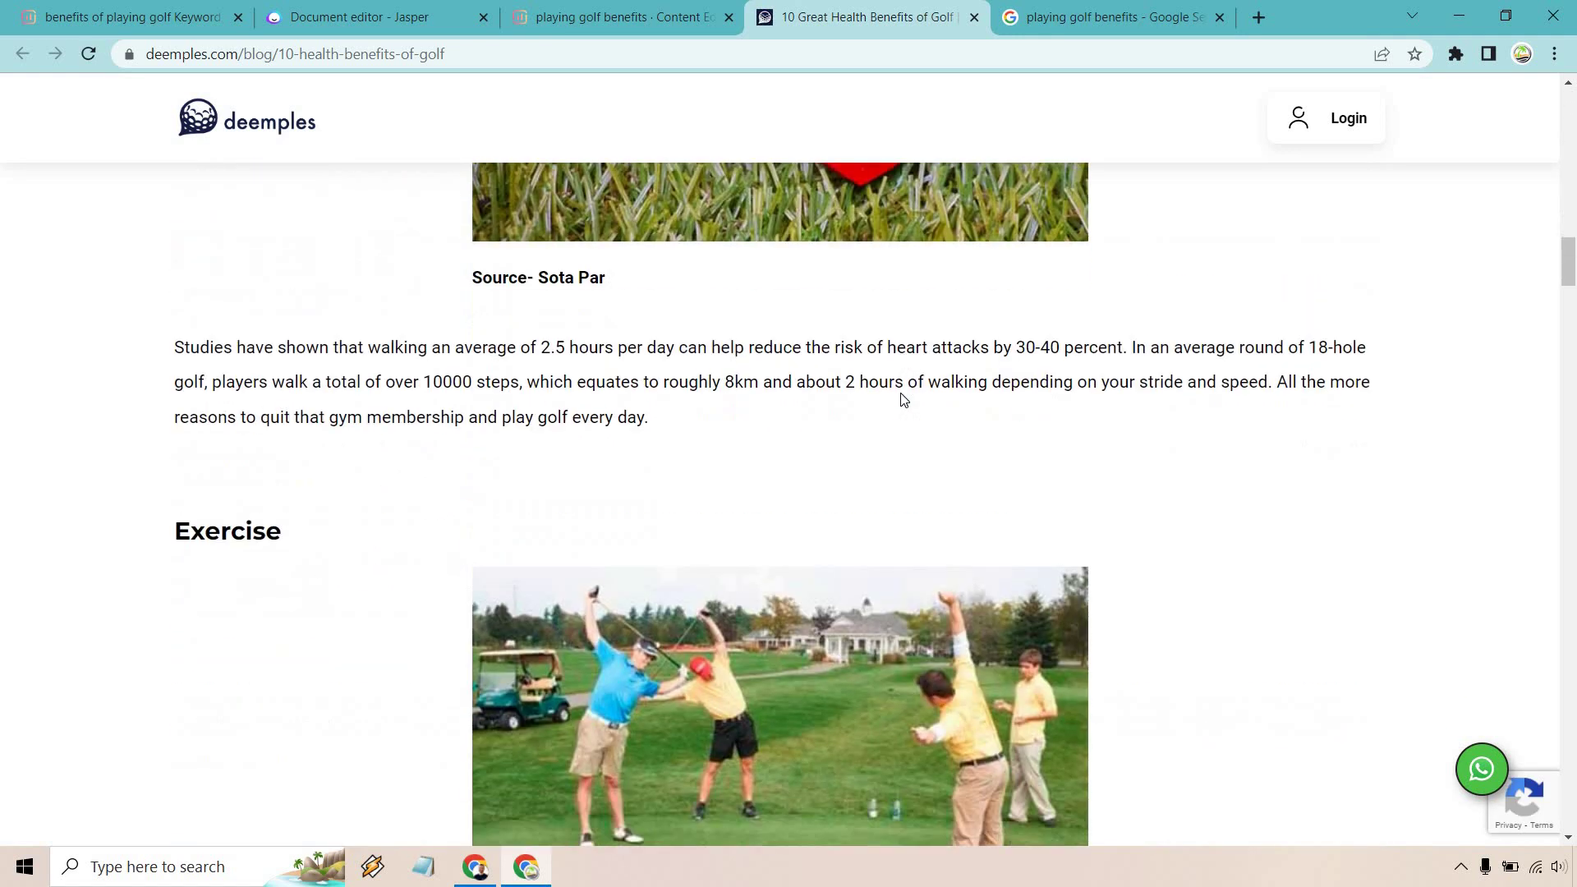
{"action": "scroll", "coordinate": [901, 398], "scroll_direction": "down", "scroll_amount": 20}
{"action": "scroll", "coordinate": [622, 376], "scroll_direction": "up", "scroll_amount": 5}
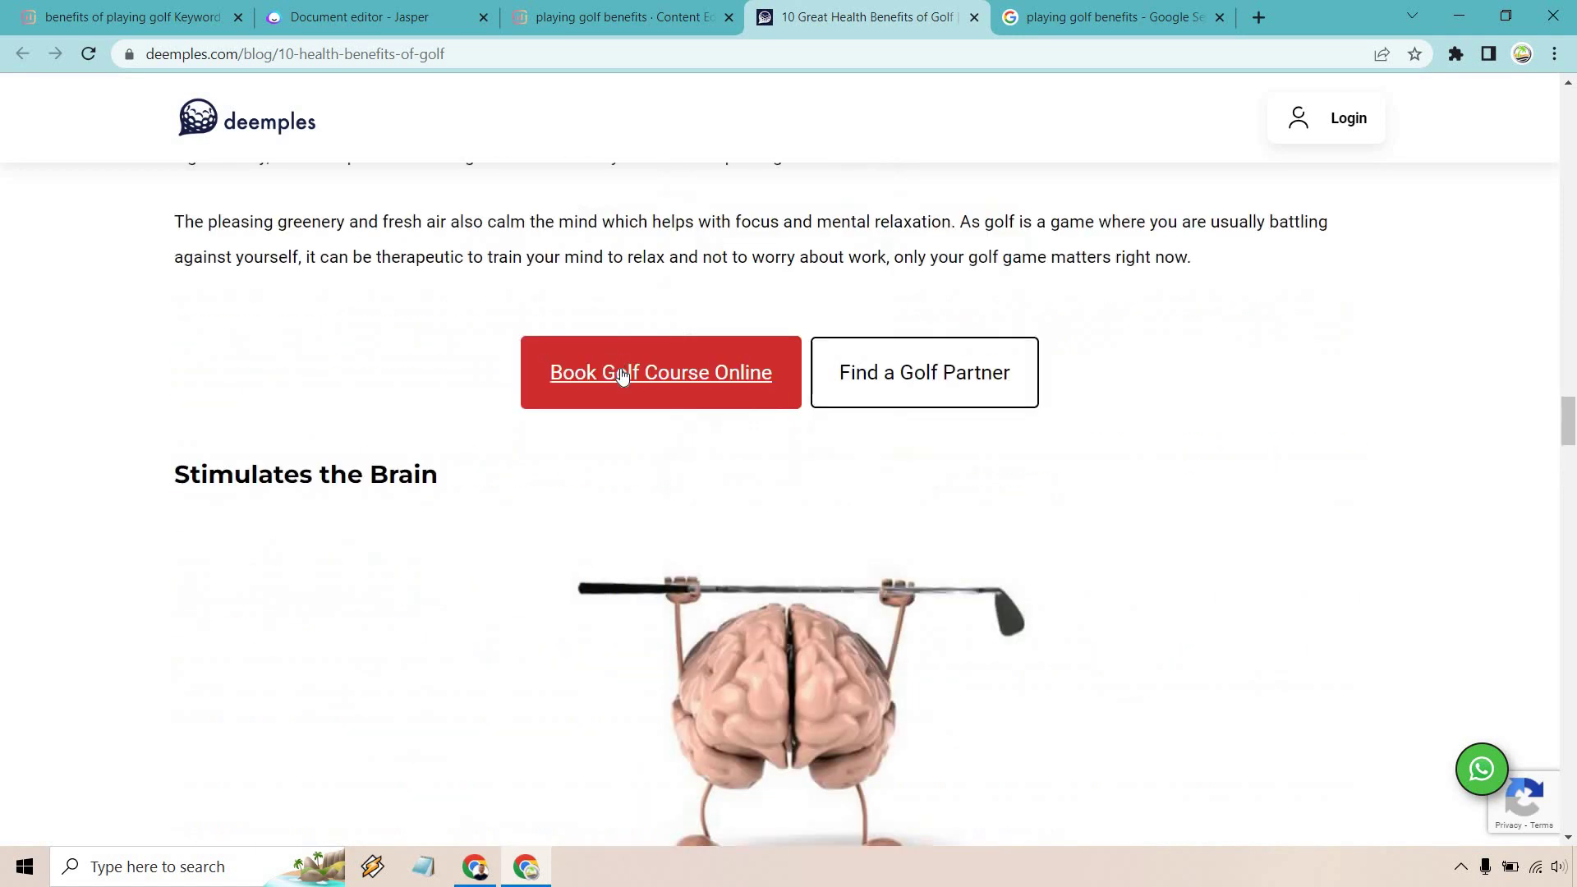
{"action": "scroll", "coordinate": [947, 376], "scroll_direction": "down", "scroll_amount": 8}
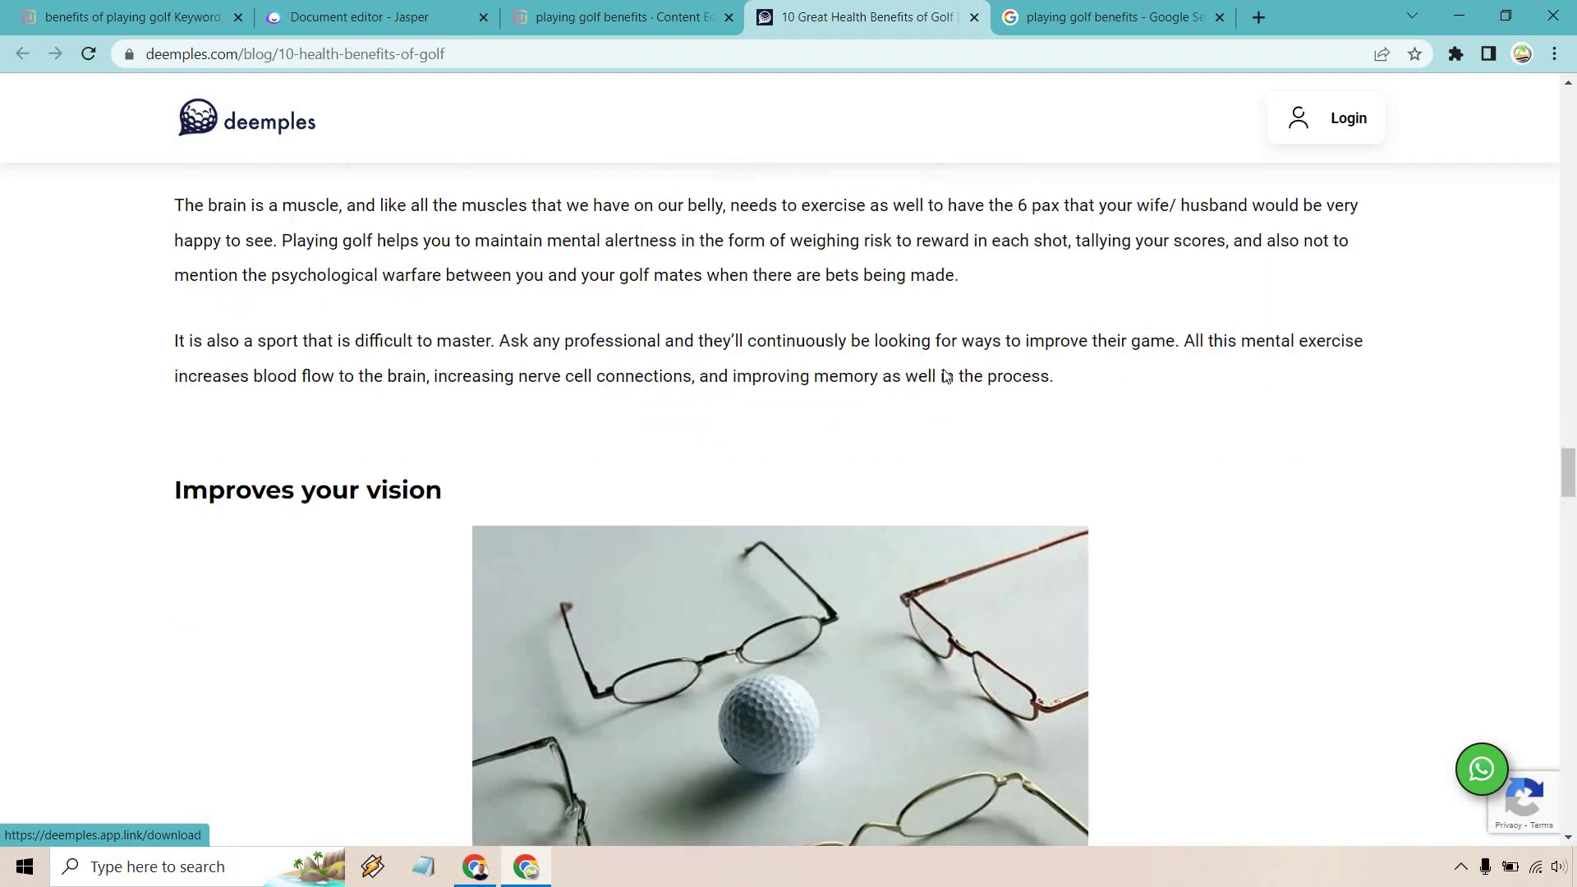
{"action": "scroll", "coordinate": [936, 363], "scroll_direction": "down", "scroll_amount": 20}
{"action": "scroll", "coordinate": [940, 389], "scroll_direction": "up", "scroll_amount": 8}
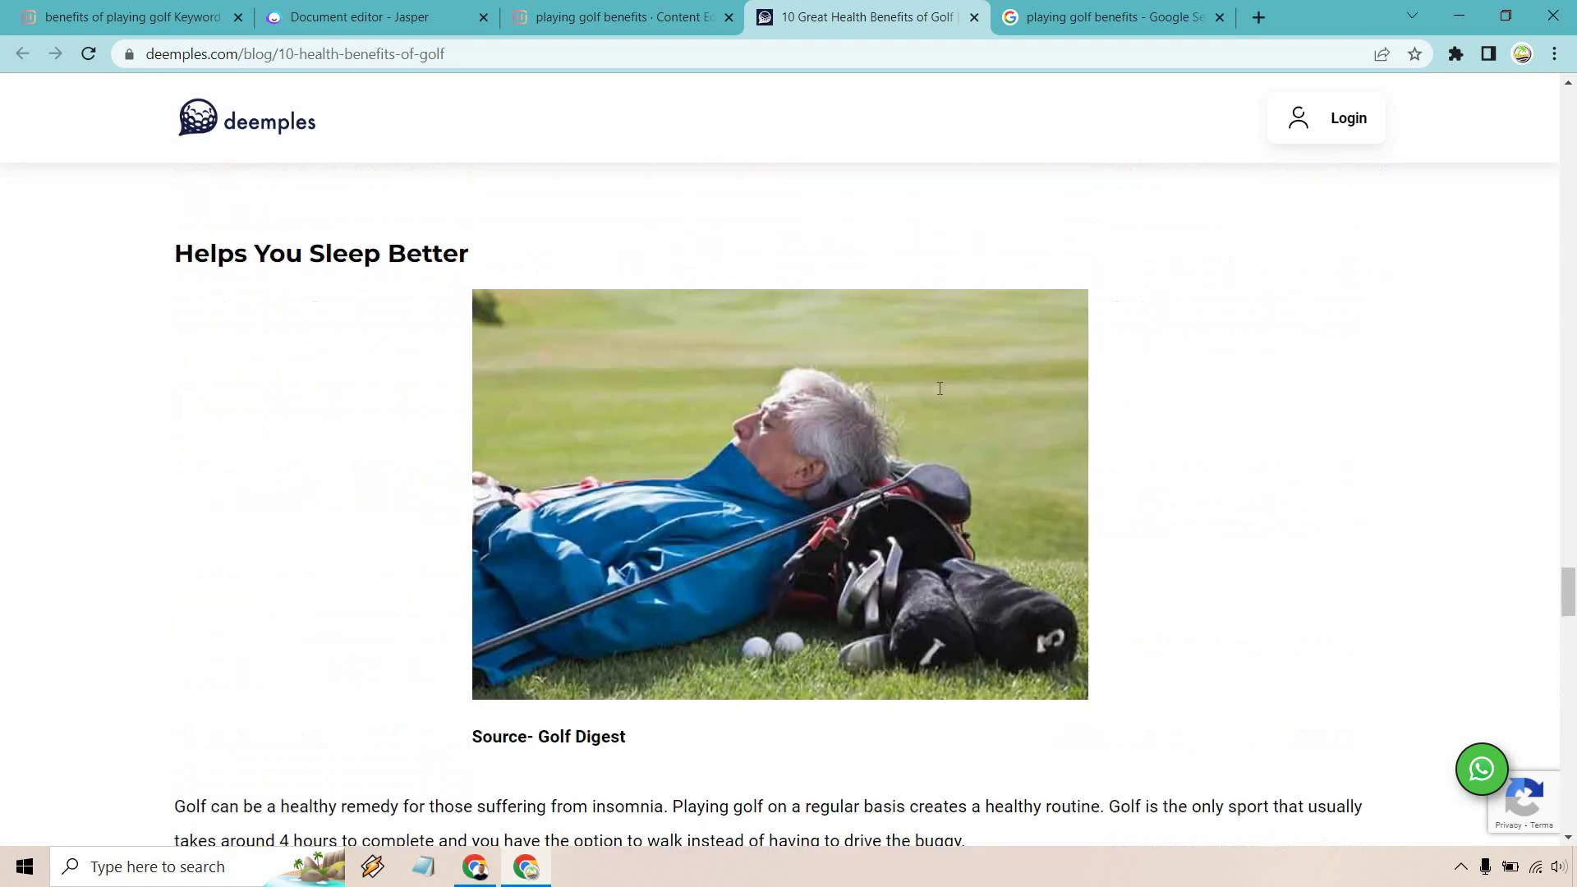
{"action": "scroll", "coordinate": [937, 391], "scroll_direction": "up", "scroll_amount": 20}
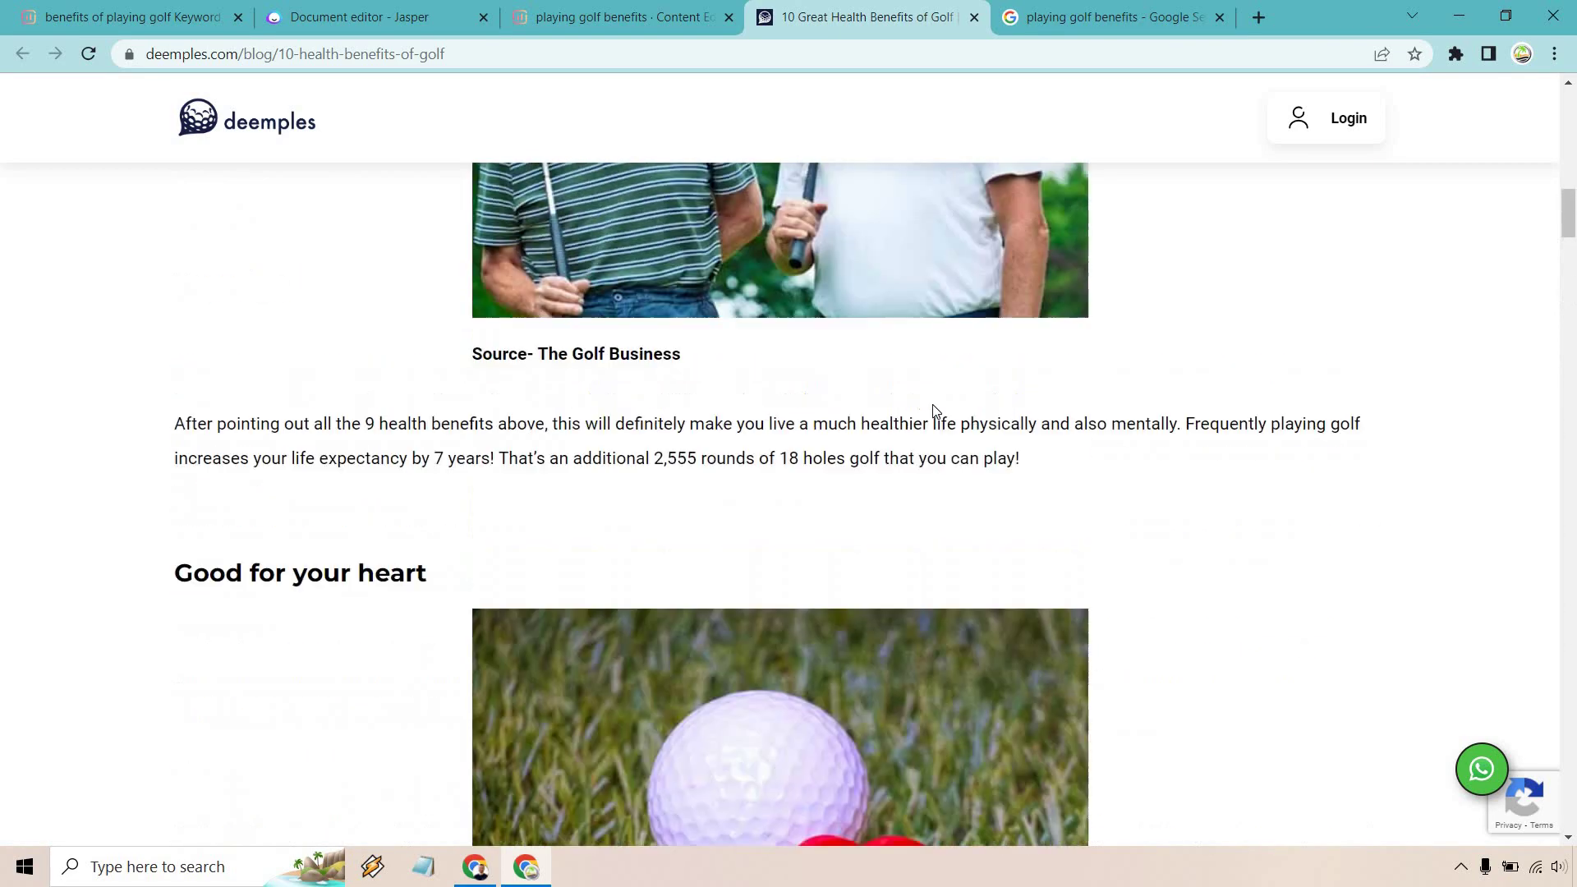
{"action": "scroll", "coordinate": [933, 408], "scroll_direction": "up", "scroll_amount": 8}
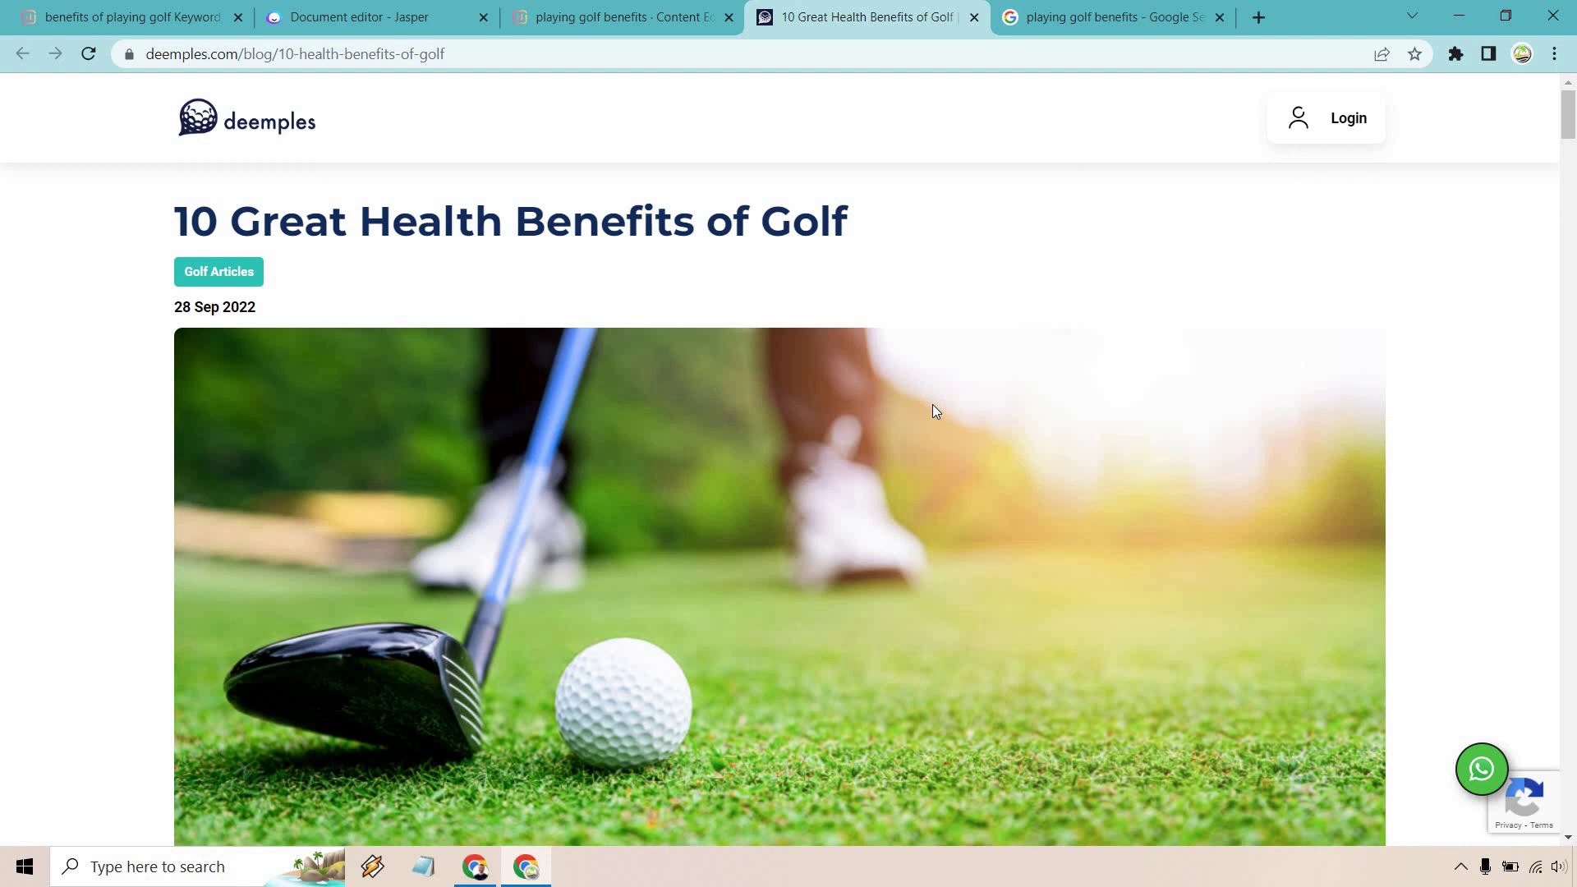
Go back to the organic competitors list and close the competitor article and Google results tabs
{"action": "left_click", "coordinate": [664, 15]}
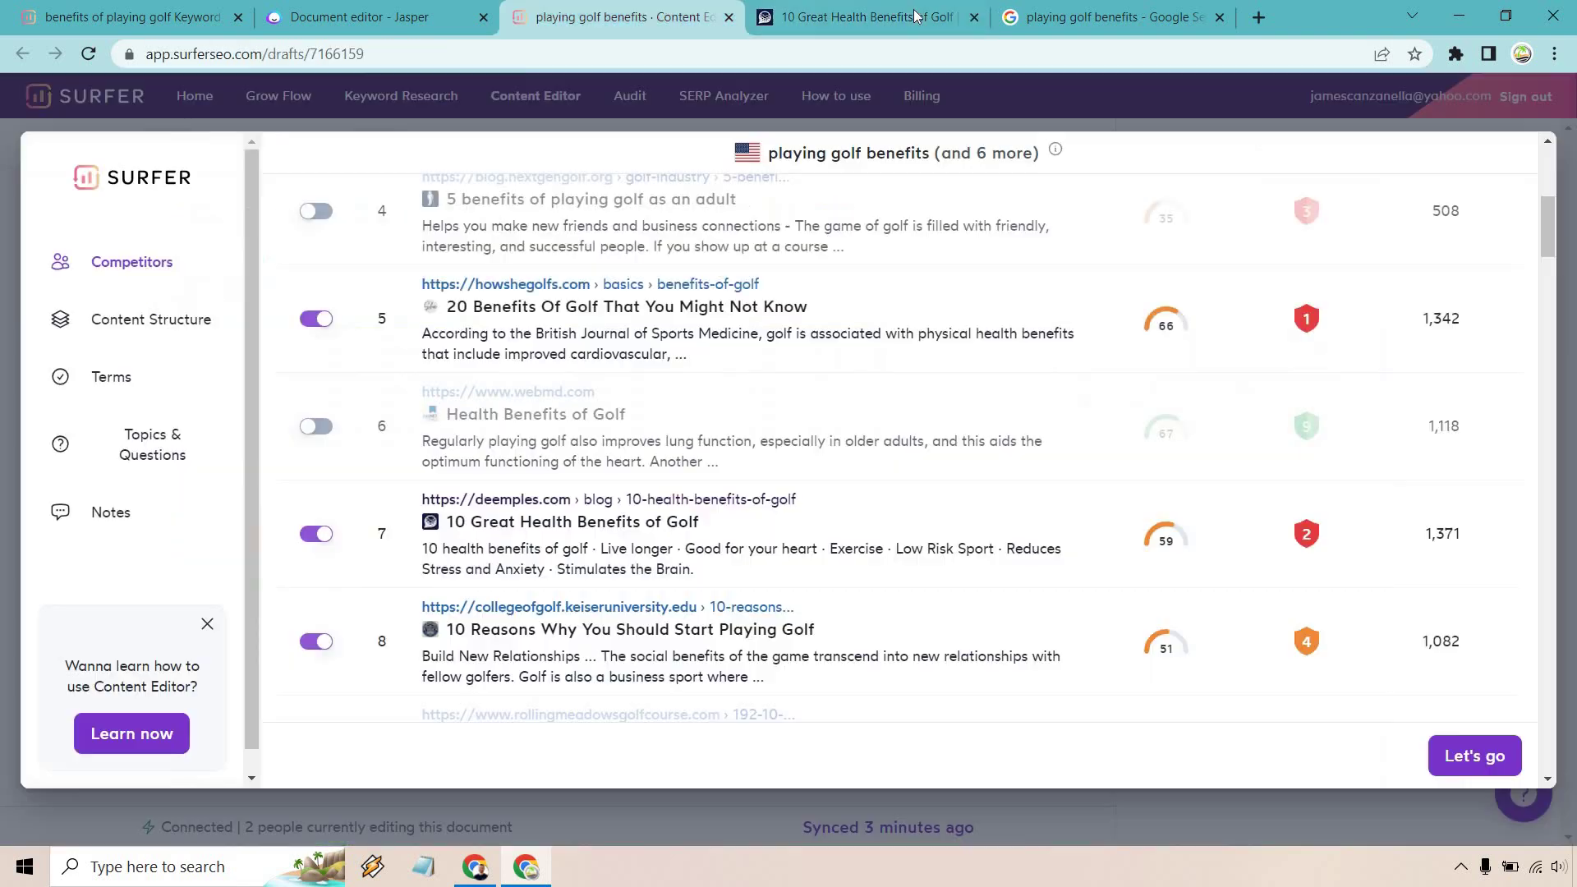
{"action": "left_click", "coordinate": [975, 17]}
{"action": "left_click", "coordinate": [974, 17]}
{"action": "scroll", "coordinate": [1059, 510], "scroll_direction": "up", "scroll_amount": 6}
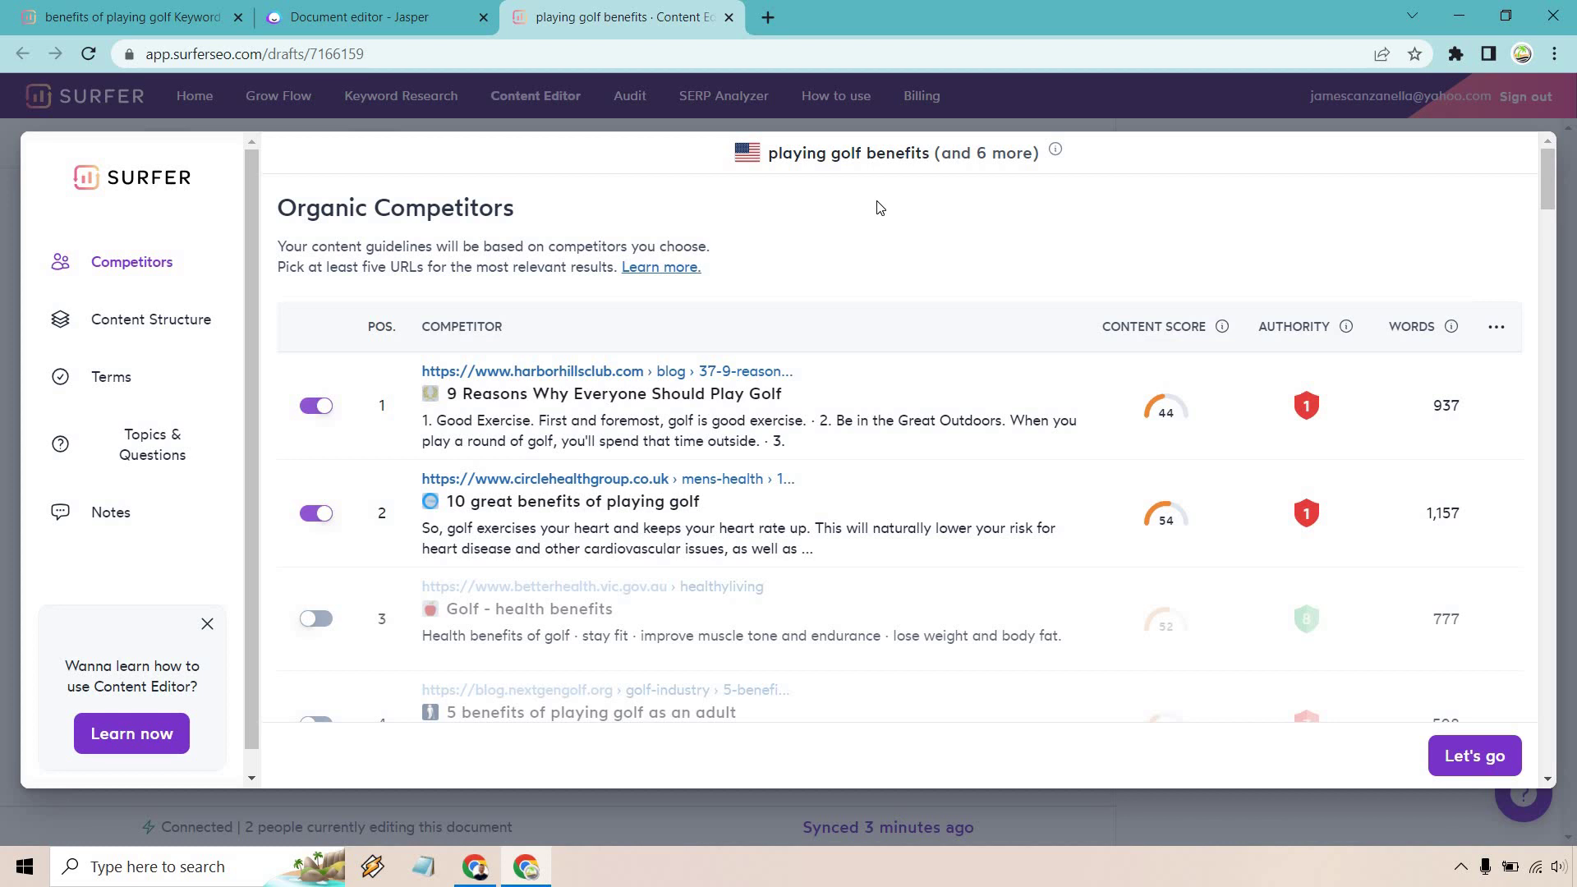
Examine the competitor selection, the content structure targets and the full list of terms to use
{"action": "scroll", "coordinate": [447, 319], "scroll_direction": "down", "scroll_amount": 5}
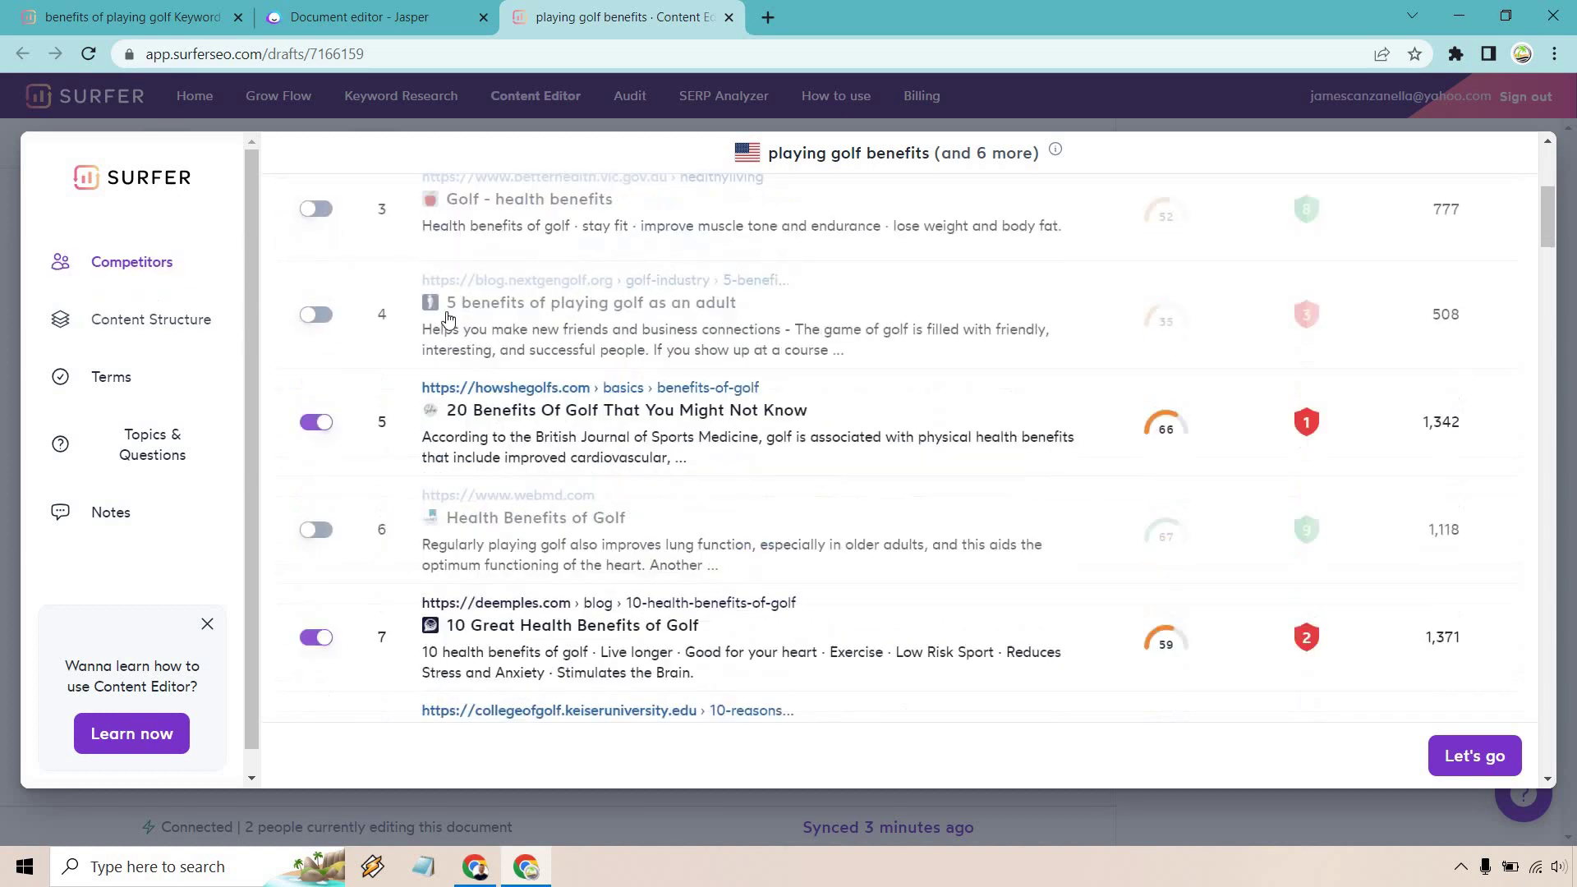
{"action": "scroll", "coordinate": [448, 319], "scroll_direction": "down", "scroll_amount": 10}
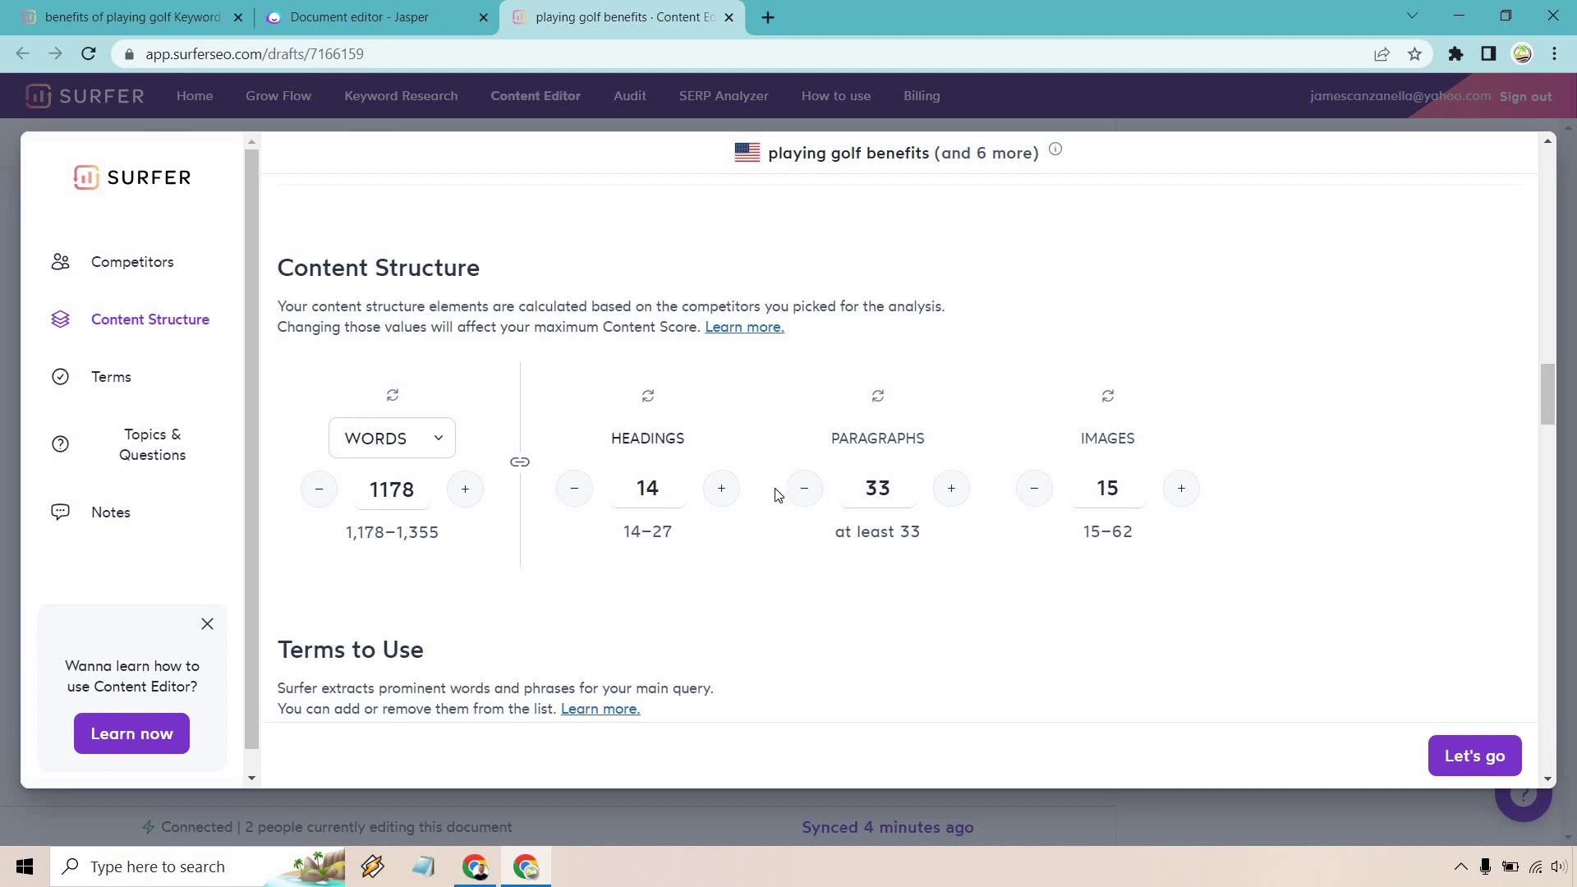
{"action": "scroll", "coordinate": [1516, 366], "scroll_direction": "down", "scroll_amount": 5}
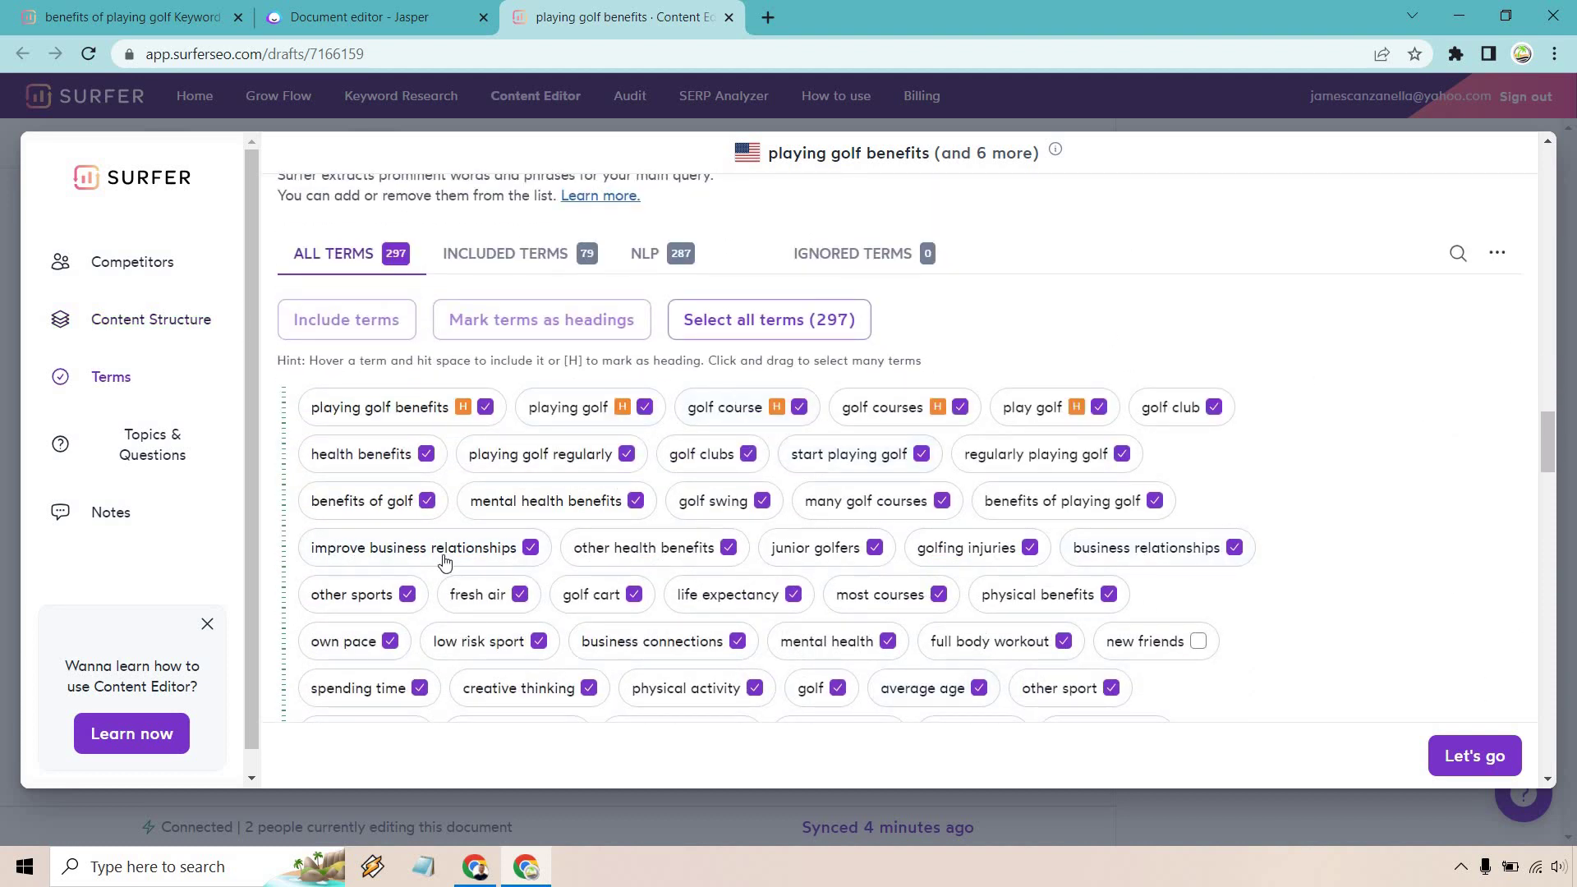
{"action": "scroll", "coordinate": [1398, 447], "scroll_direction": "down", "scroll_amount": 10}
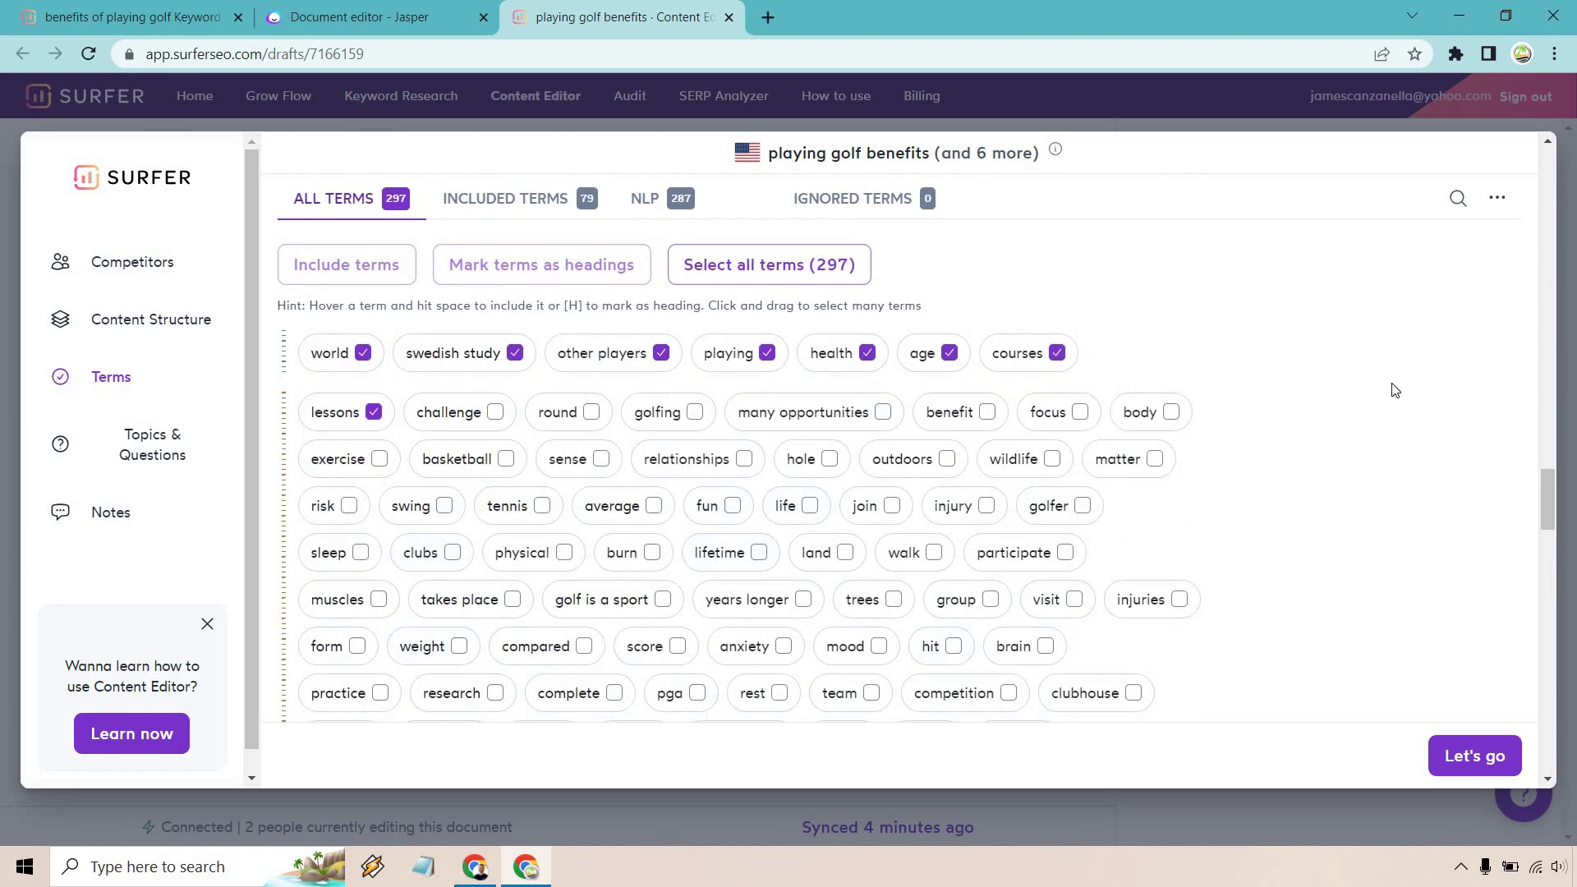
{"action": "scroll", "coordinate": [999, 567], "scroll_direction": "down", "scroll_amount": 3}
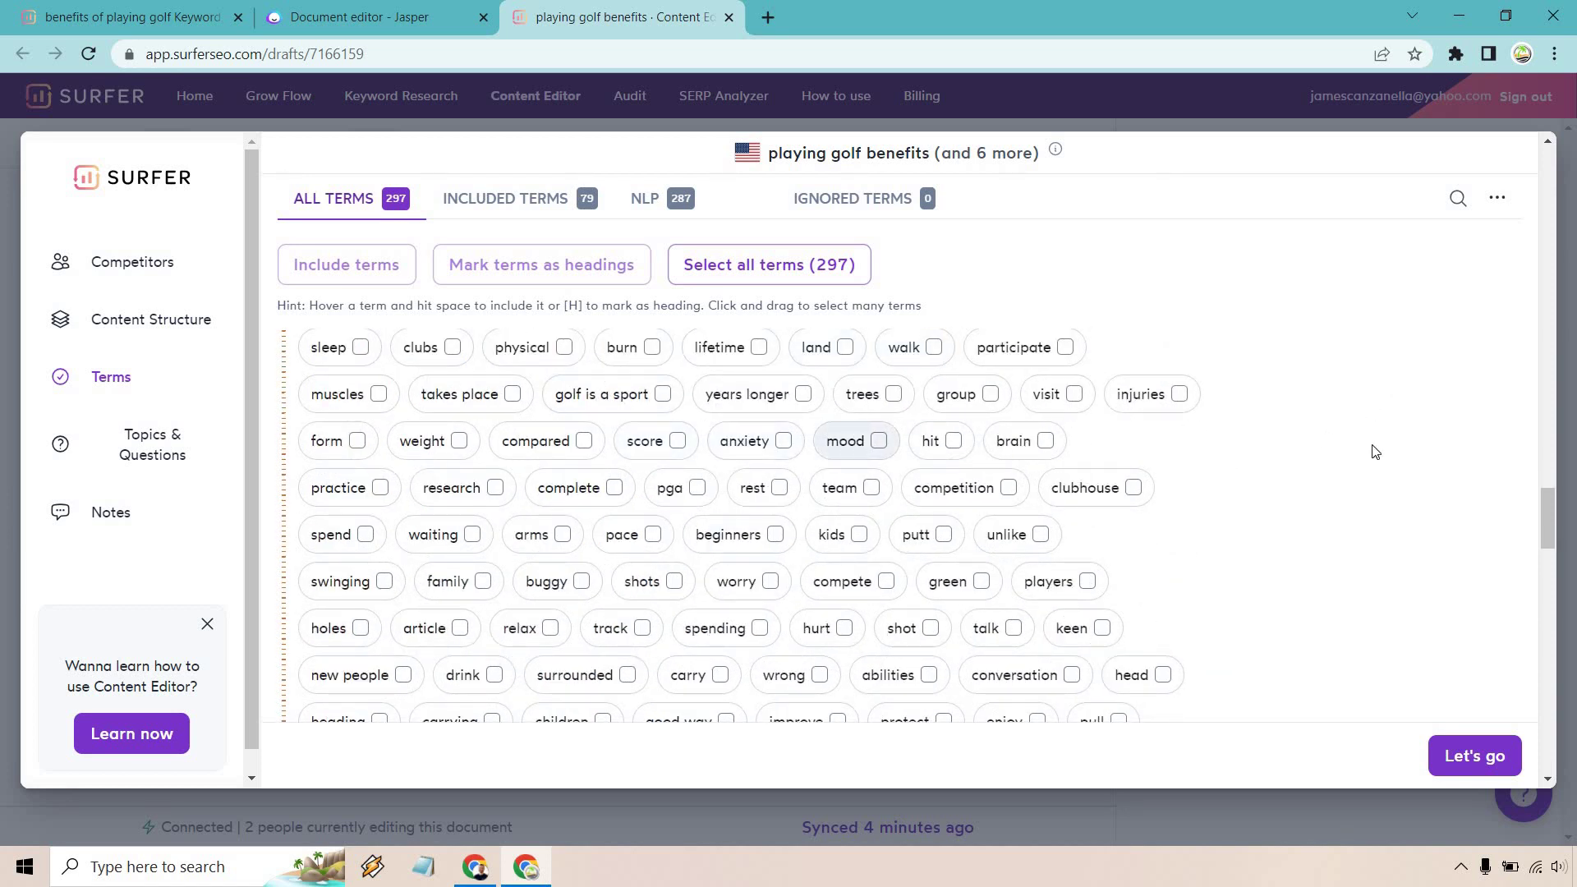
{"action": "scroll", "coordinate": [1372, 447], "scroll_direction": "down", "scroll_amount": 4}
{"action": "scroll", "coordinate": [1347, 429], "scroll_direction": "down", "scroll_amount": 10}
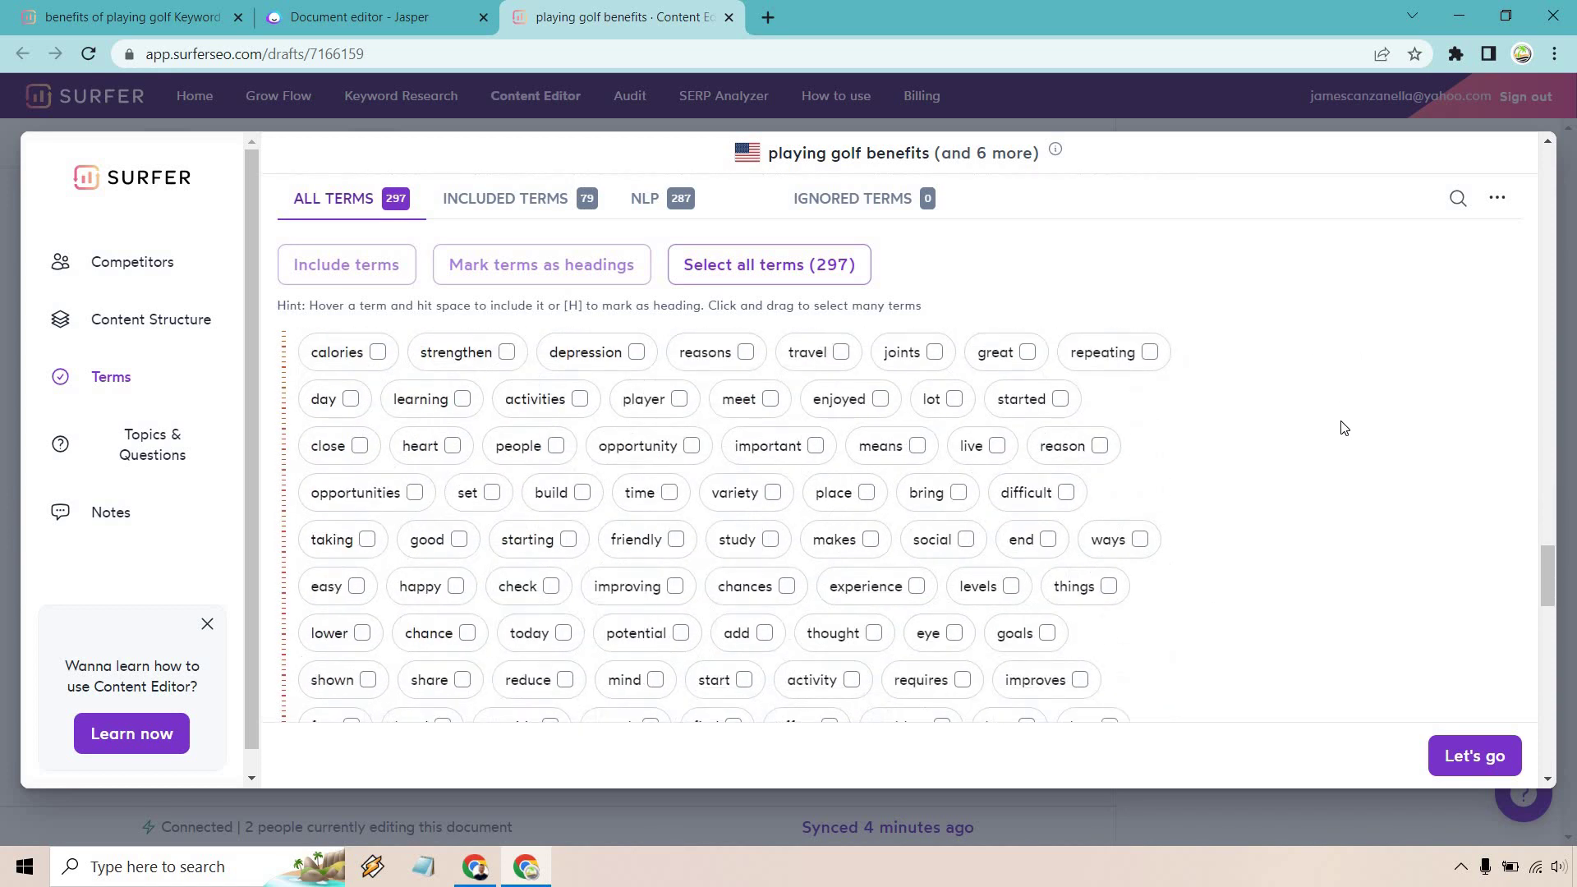
{"action": "scroll", "coordinate": [1265, 394], "scroll_direction": "down", "scroll_amount": 2}
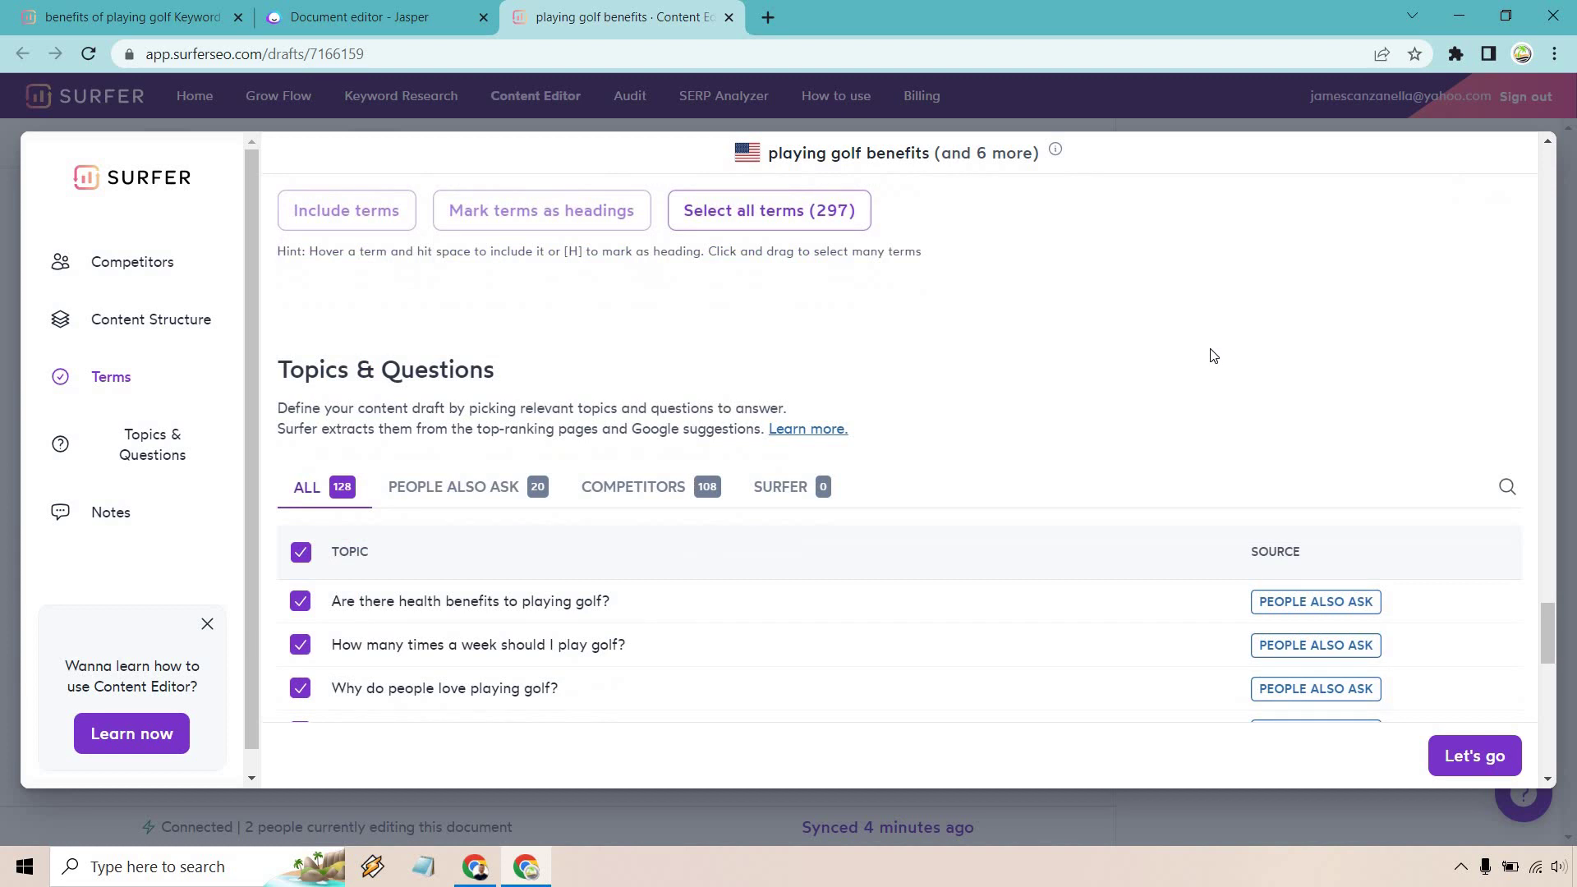
Review the topics and questions by source (People Also Ask, Competitors, Surfer and All), along with the custom topic and notes sections
{"action": "scroll", "coordinate": [1212, 357], "scroll_direction": "down", "scroll_amount": 1}
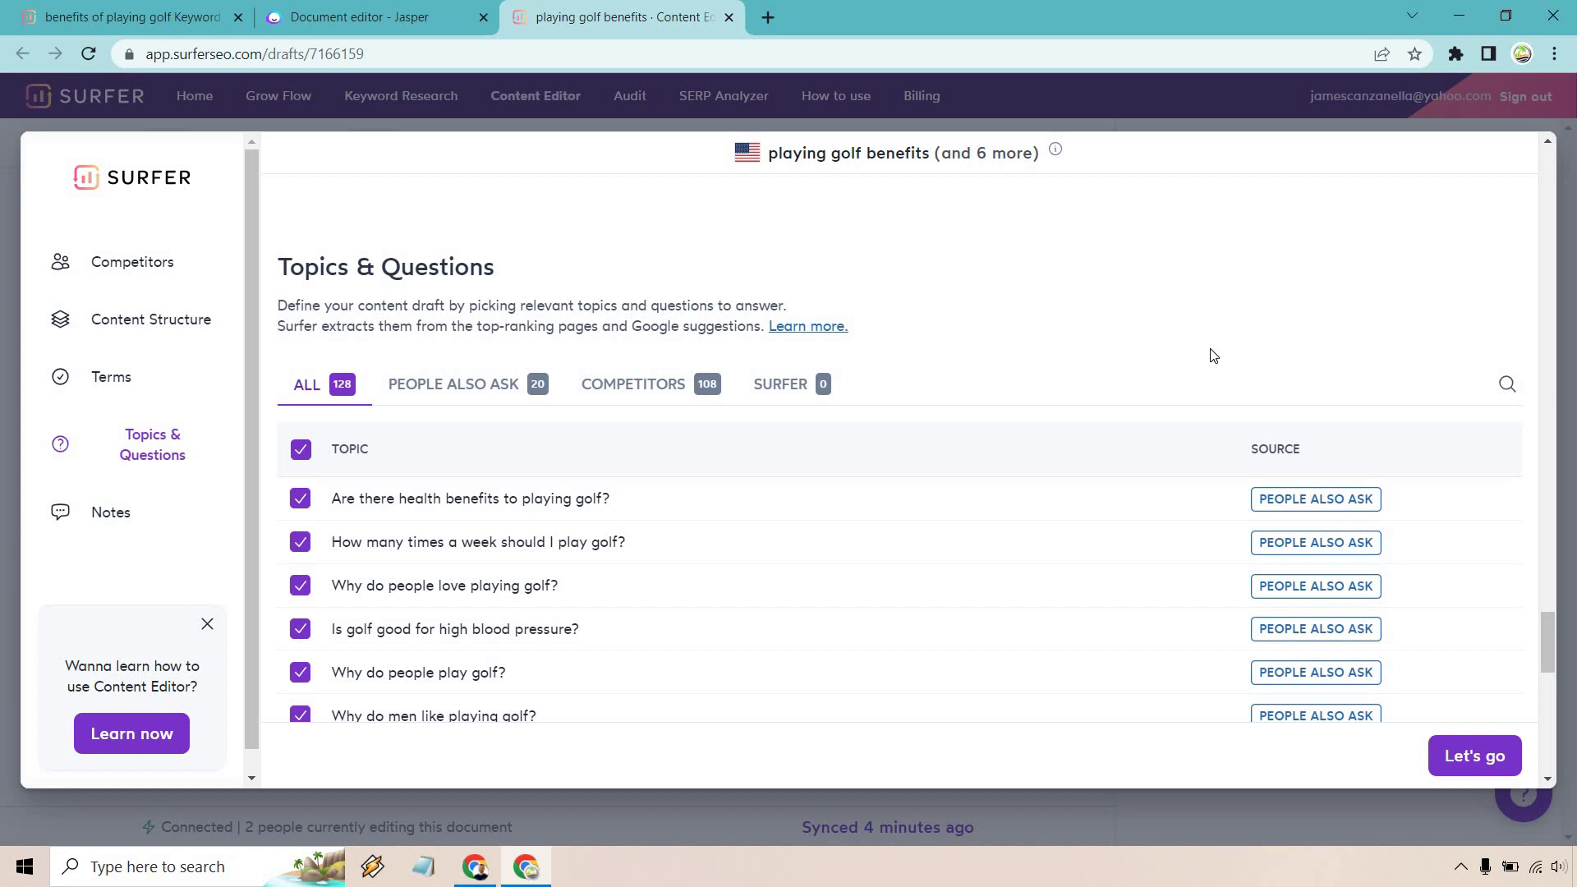
{"action": "left_click", "coordinate": [451, 384]}
{"action": "scroll", "coordinate": [954, 641], "scroll_direction": "down", "scroll_amount": 2}
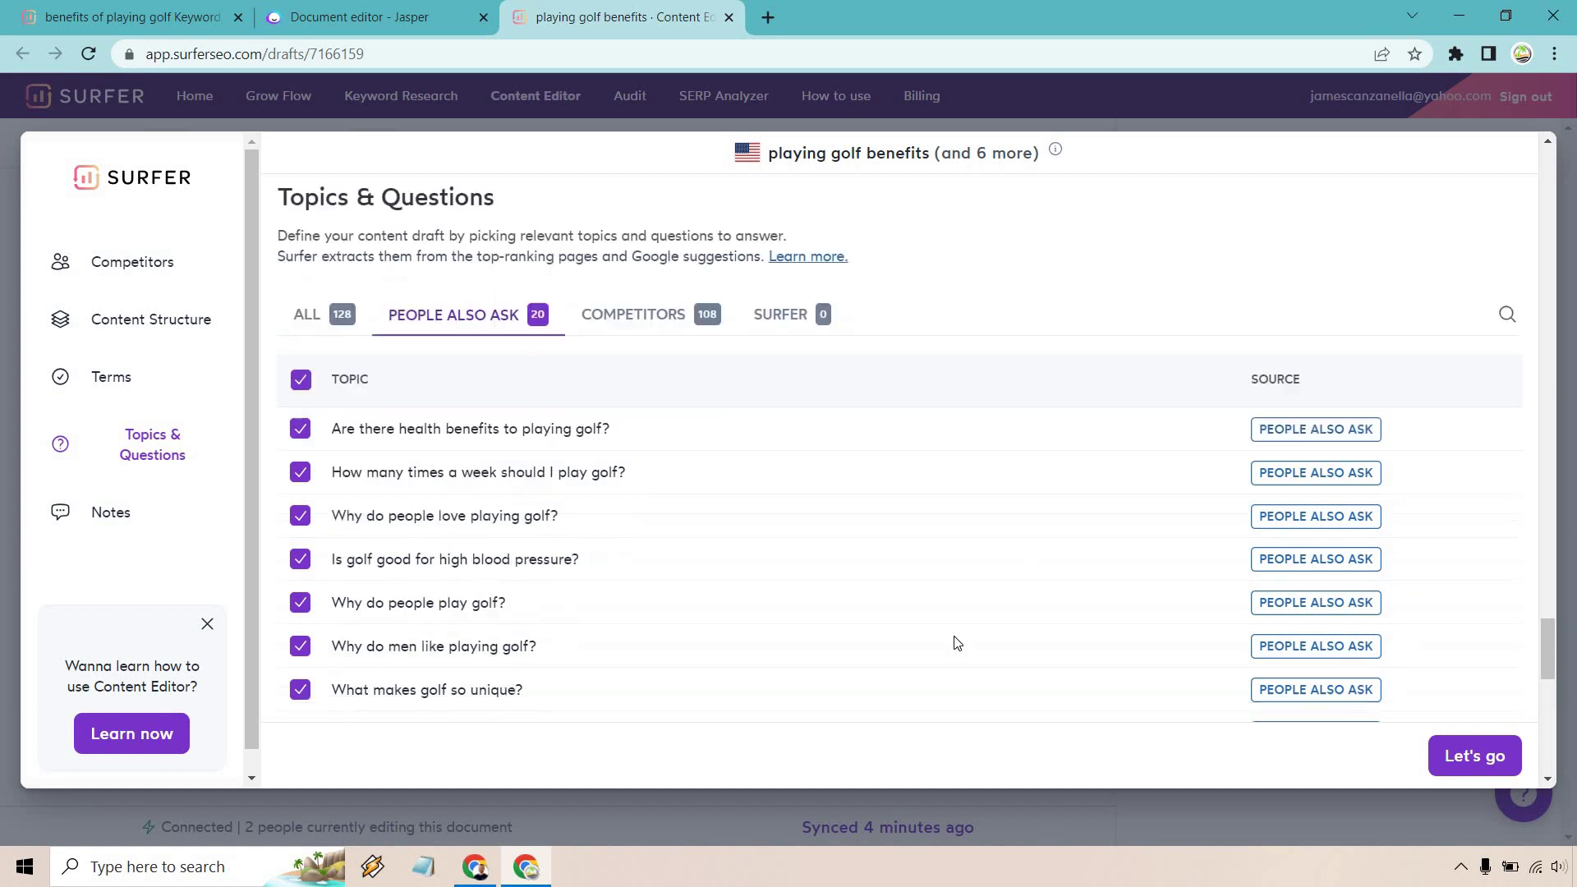
{"action": "left_click", "coordinate": [633, 289]}
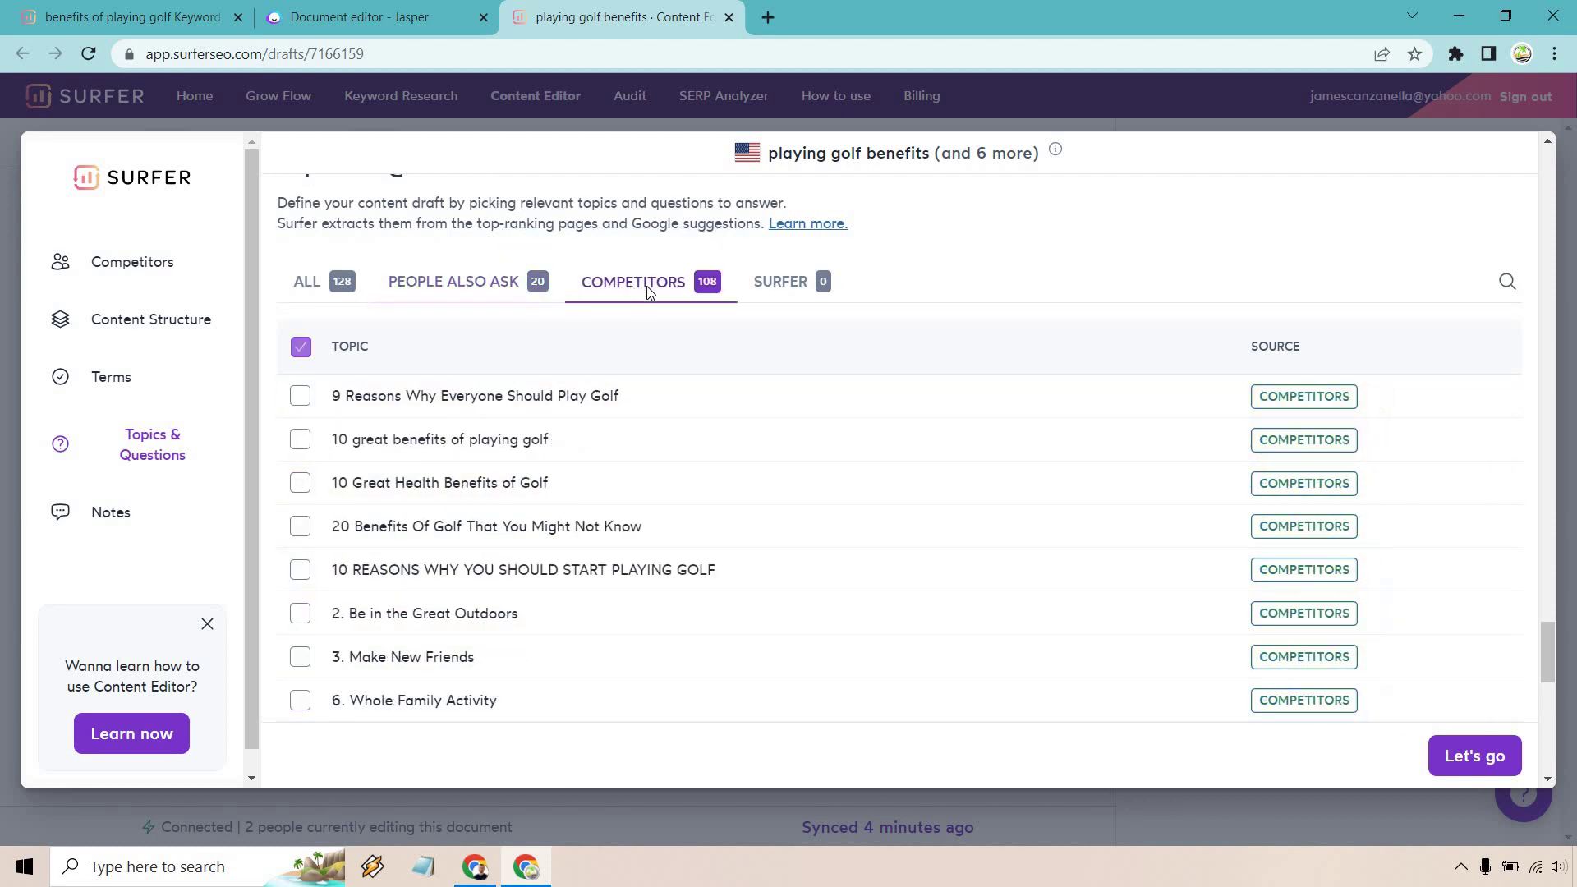
{"action": "left_click", "coordinate": [776, 282]}
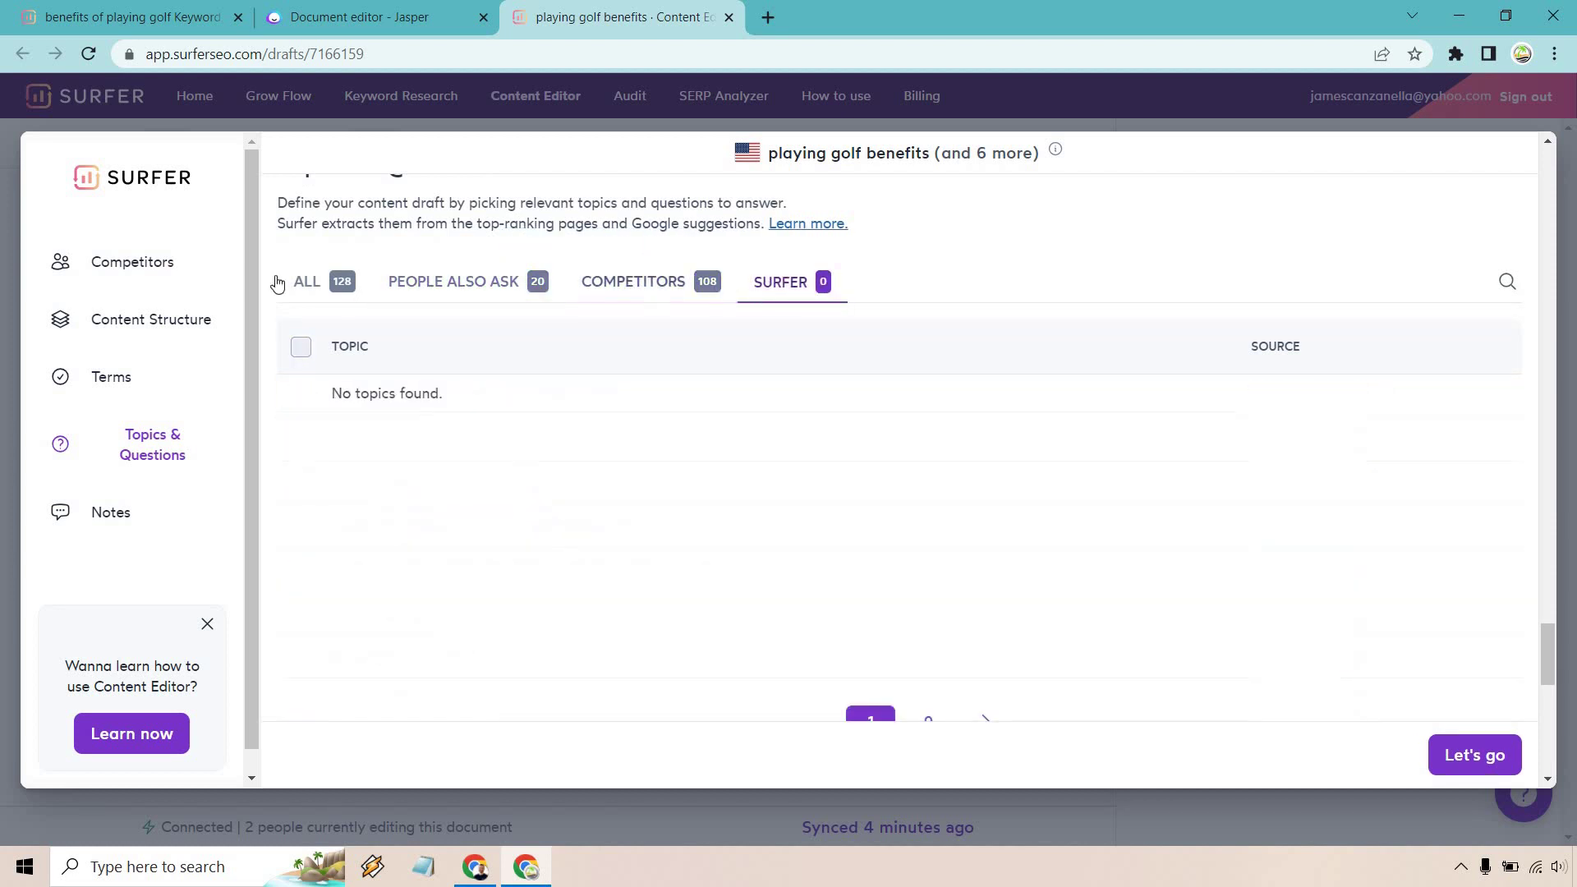
{"action": "left_click", "coordinate": [310, 282]}
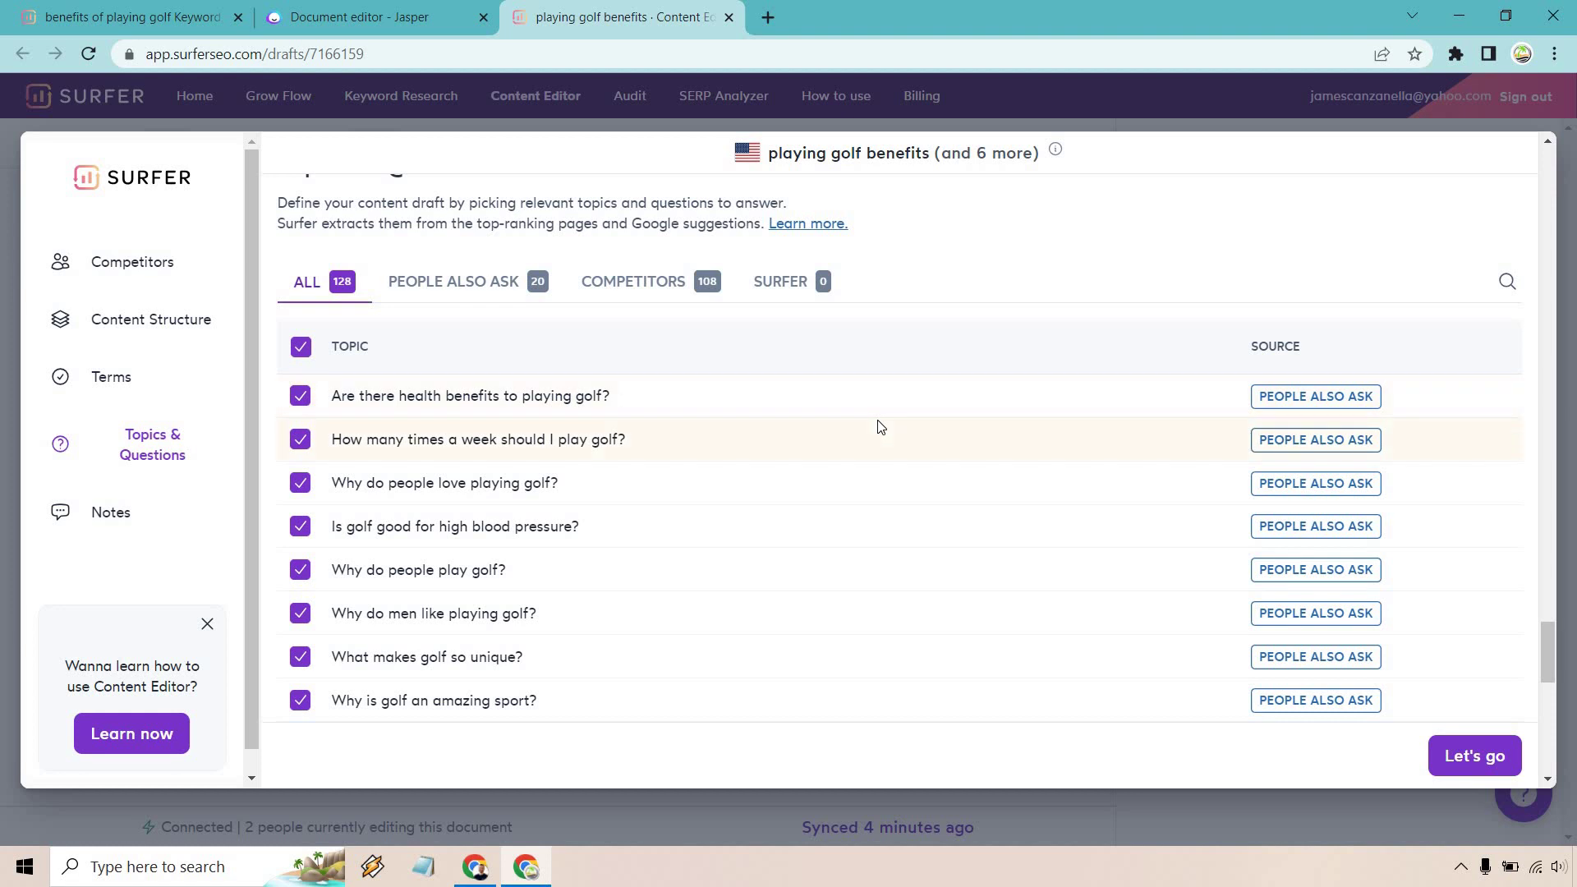
{"action": "scroll", "coordinate": [879, 411], "scroll_direction": "down", "scroll_amount": 3}
{"action": "scroll", "coordinate": [887, 367], "scroll_direction": "down", "scroll_amount": 3}
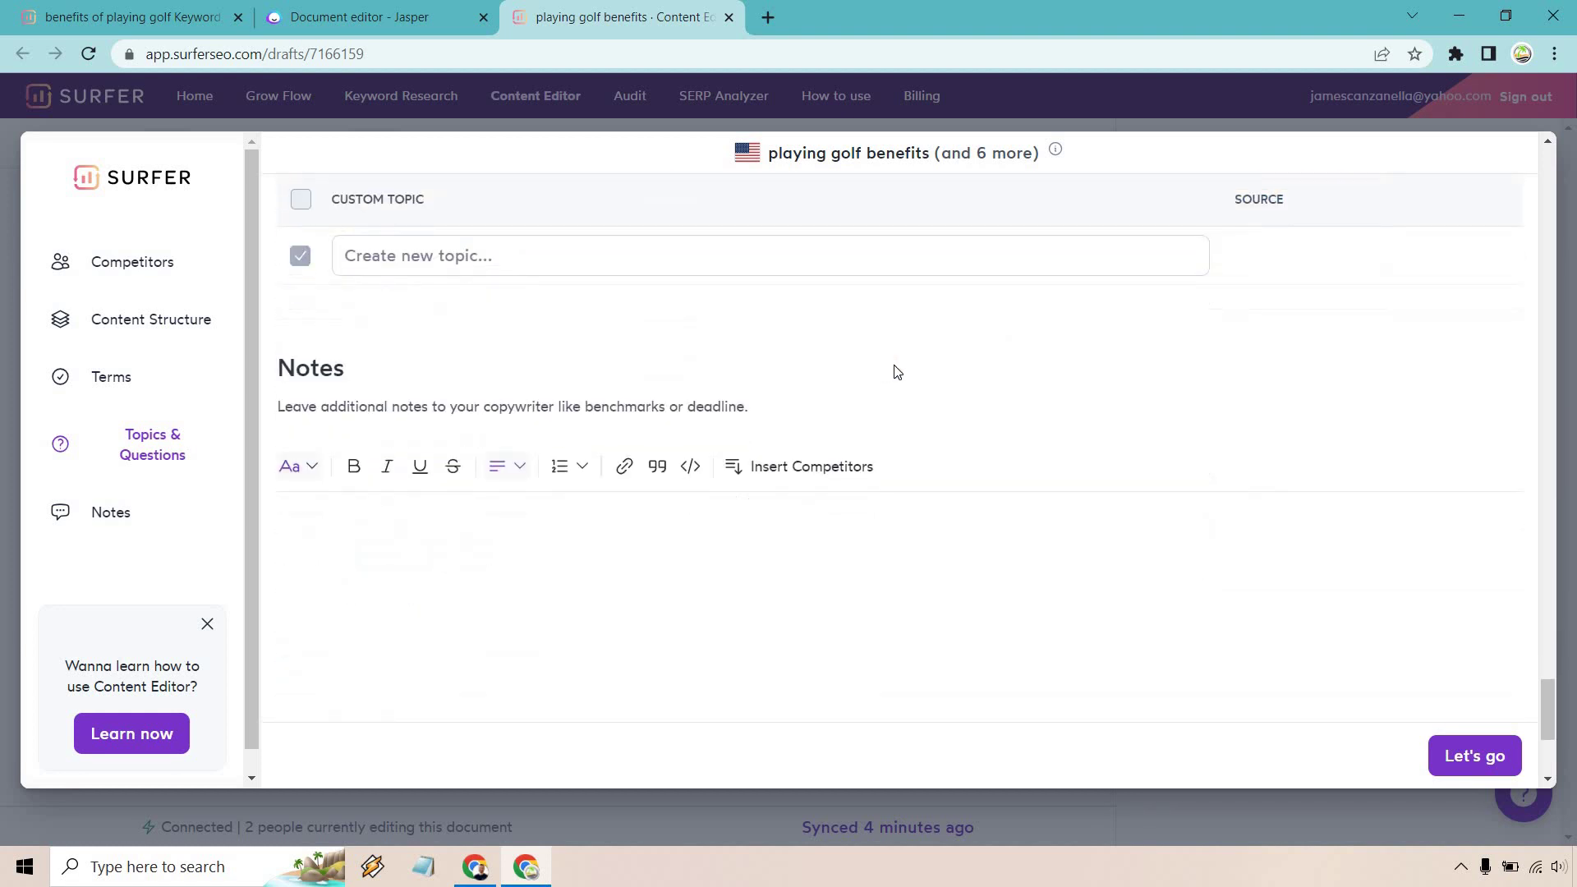
{"action": "scroll", "coordinate": [883, 378], "scroll_direction": "up", "scroll_amount": 6}
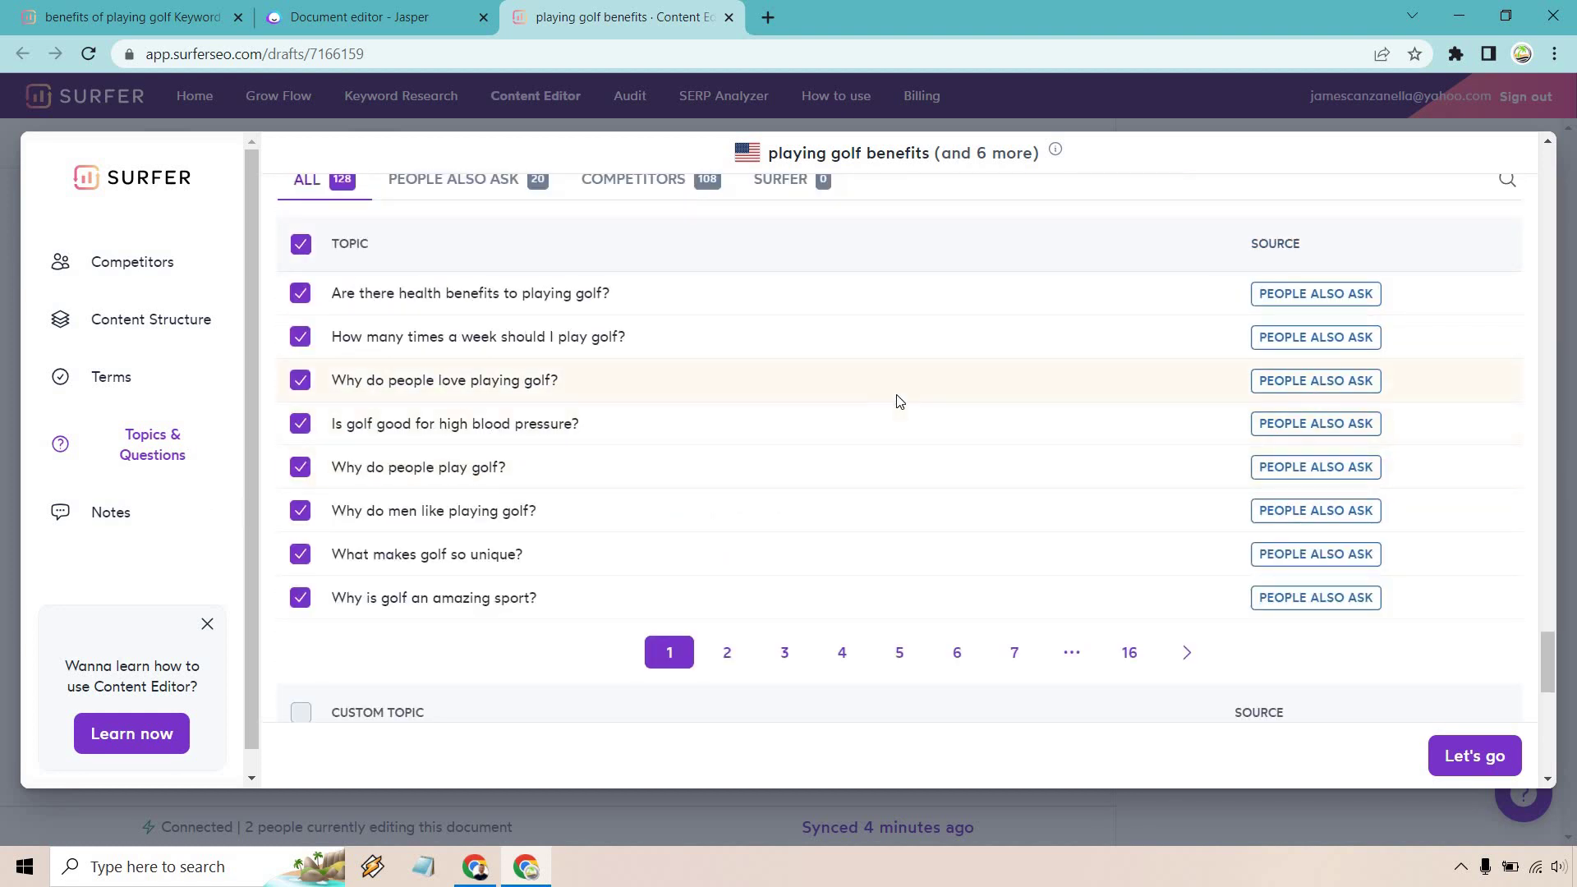
{"action": "scroll", "coordinate": [894, 399], "scroll_direction": "down", "scroll_amount": 7}
Confirm the content editor settings with the current competitor selection and return to the empty article
{"action": "scroll", "coordinate": [923, 431], "scroll_direction": "up", "scroll_amount": 15}
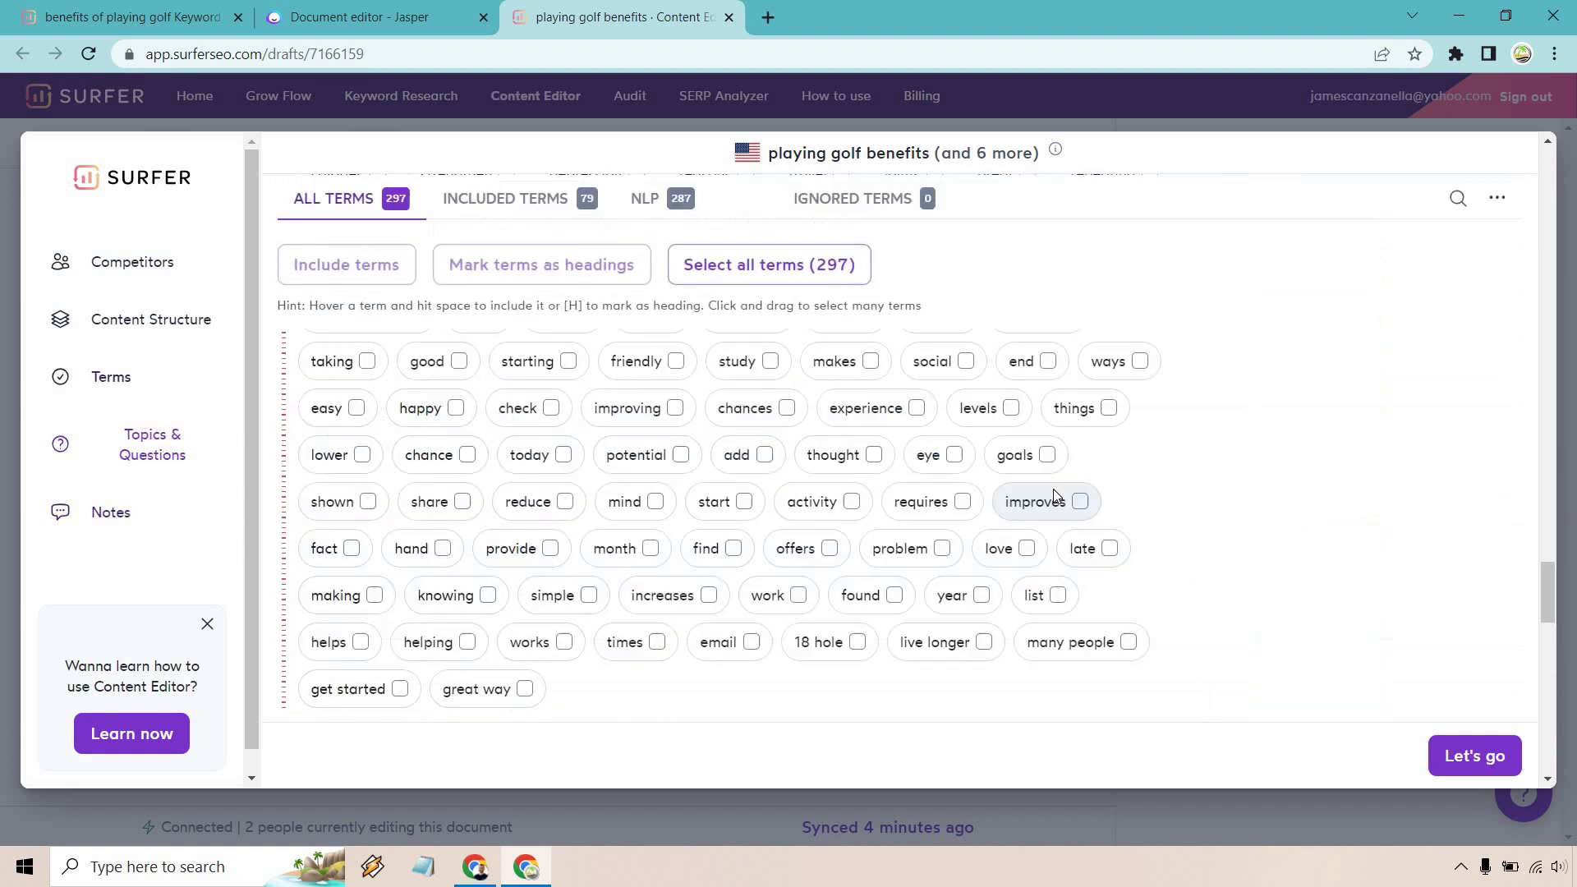
{"action": "scroll", "coordinate": [1056, 496], "scroll_direction": "up", "scroll_amount": 15}
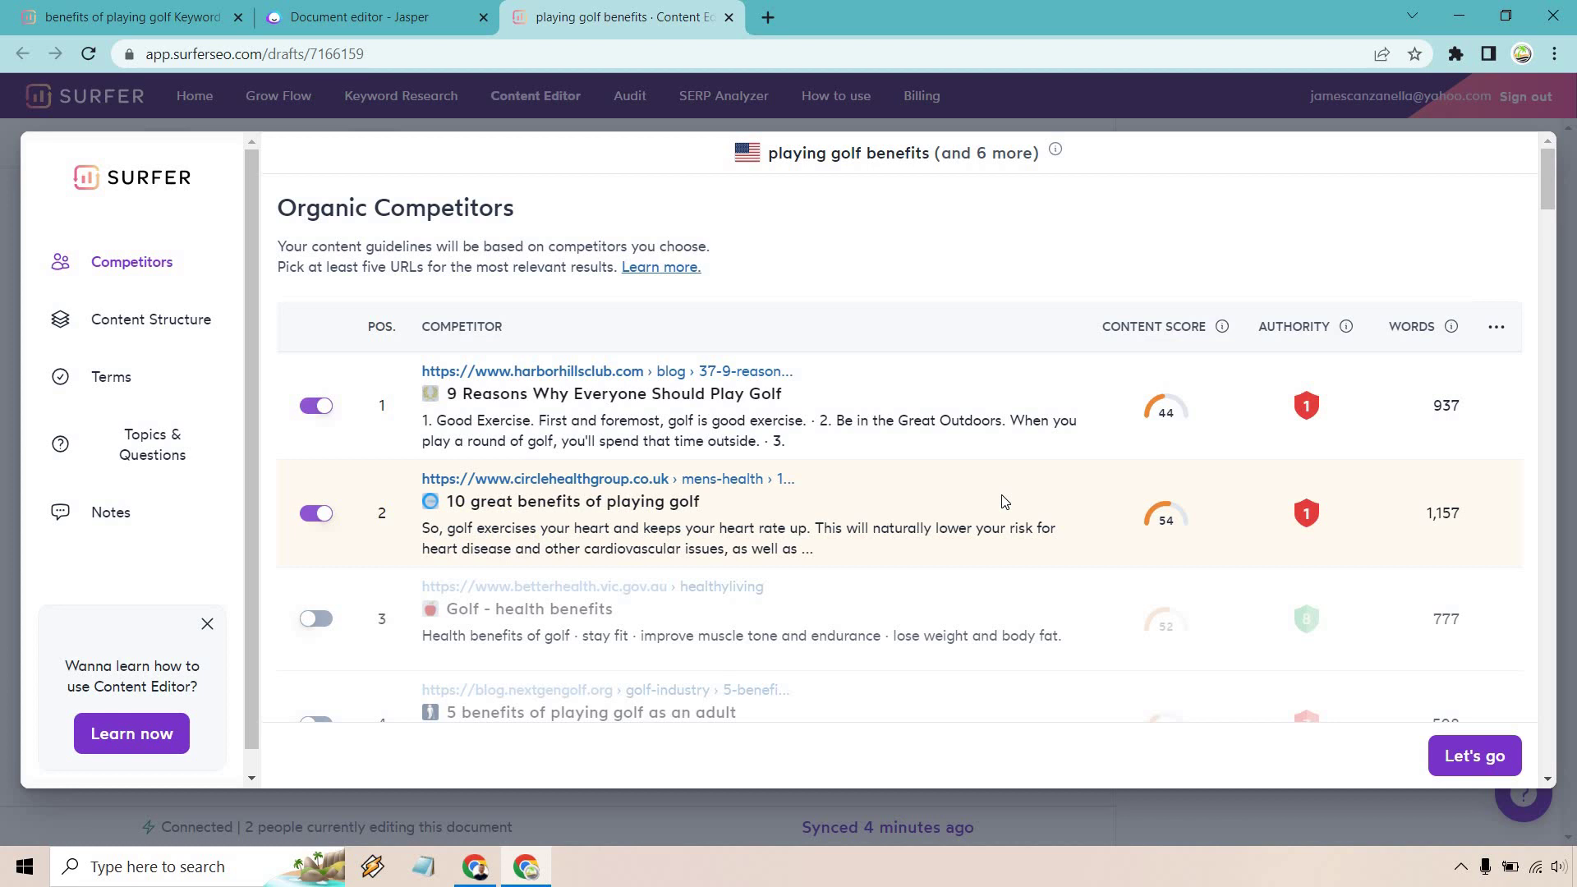
{"action": "left_click", "coordinate": [1466, 758]}
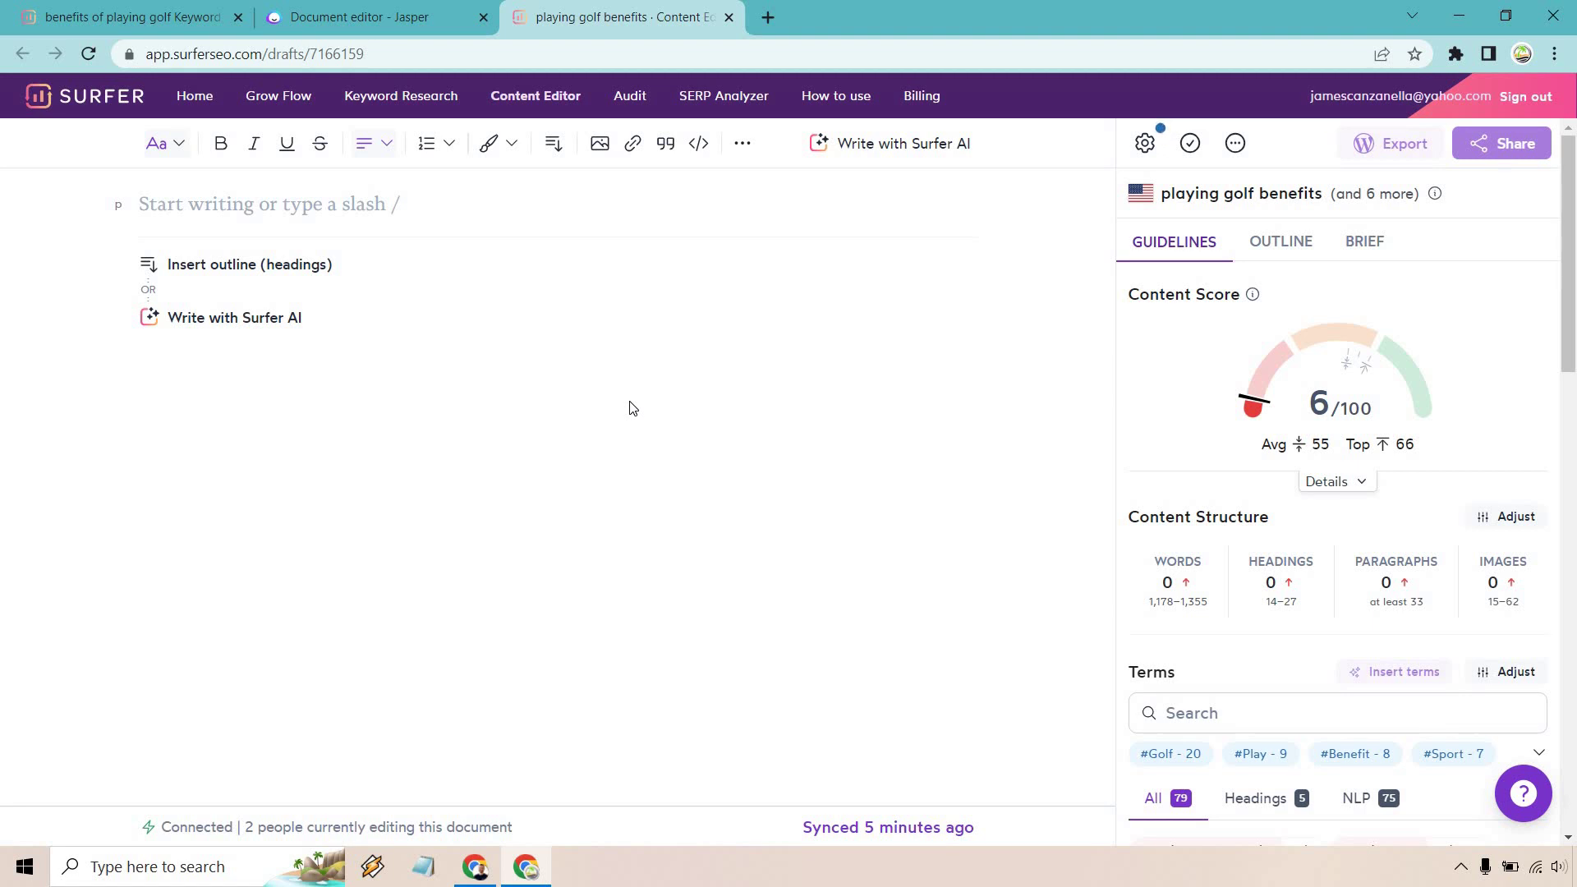
Check the terms list in the content editor and switch to the Jasper document with its Surfer guidelines panel shown
{"action": "left_click", "coordinate": [355, 10]}
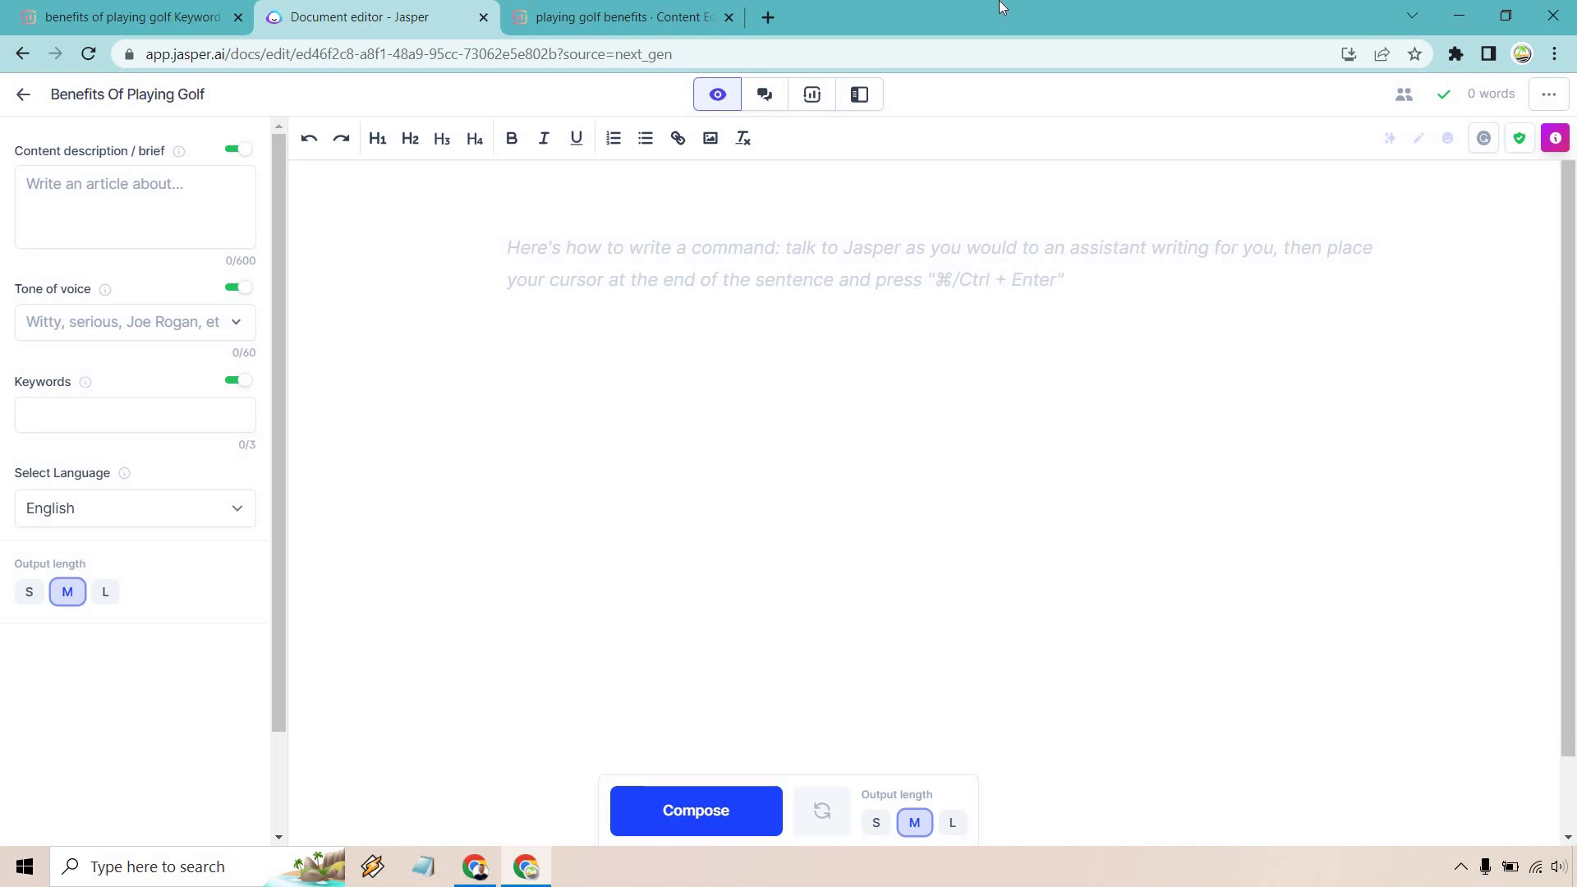
{"action": "left_click", "coordinate": [617, 12]}
{"action": "scroll", "coordinate": [1491, 370], "scroll_direction": "down", "scroll_amount": 5}
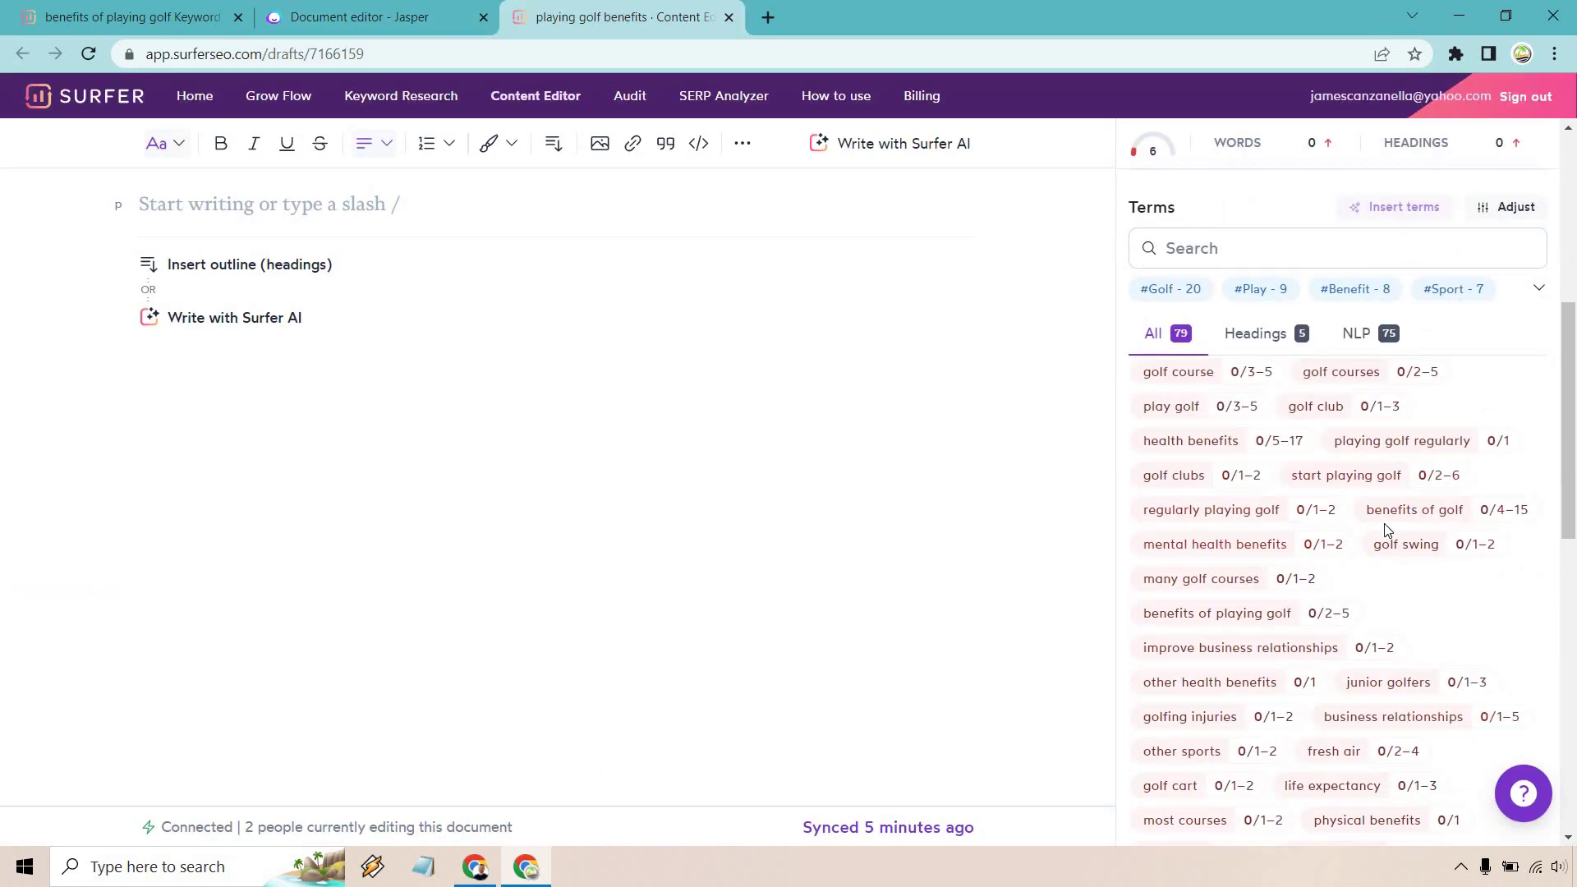
{"action": "scroll", "coordinate": [1385, 529], "scroll_direction": "up", "scroll_amount": 1}
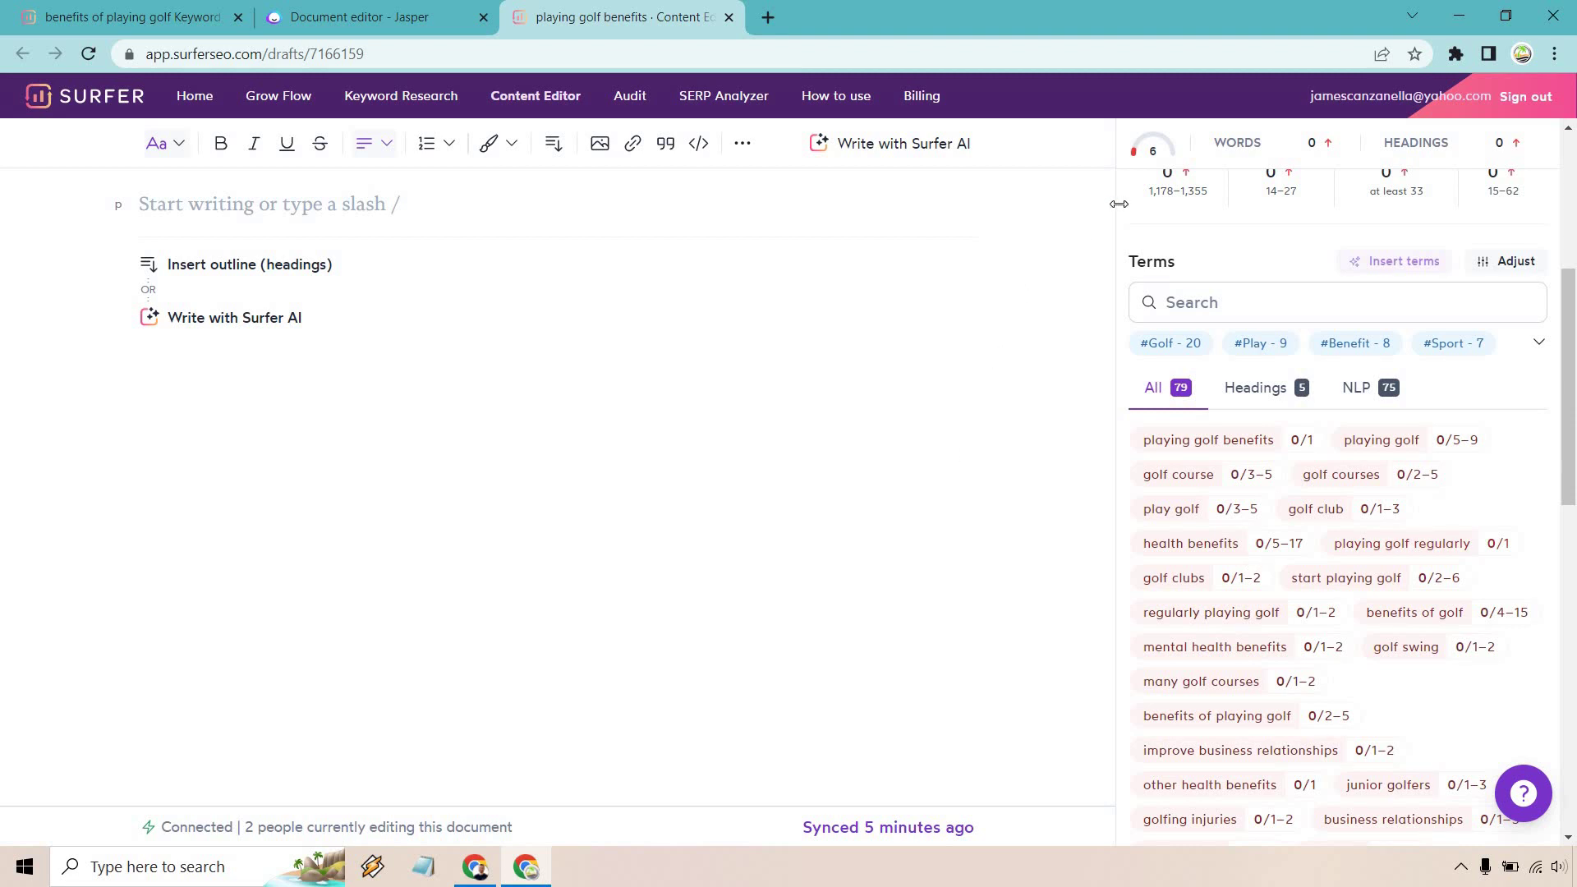
{"action": "mouse_move", "coordinate": [1173, 206]}
{"action": "left_click", "coordinate": [428, 11]}
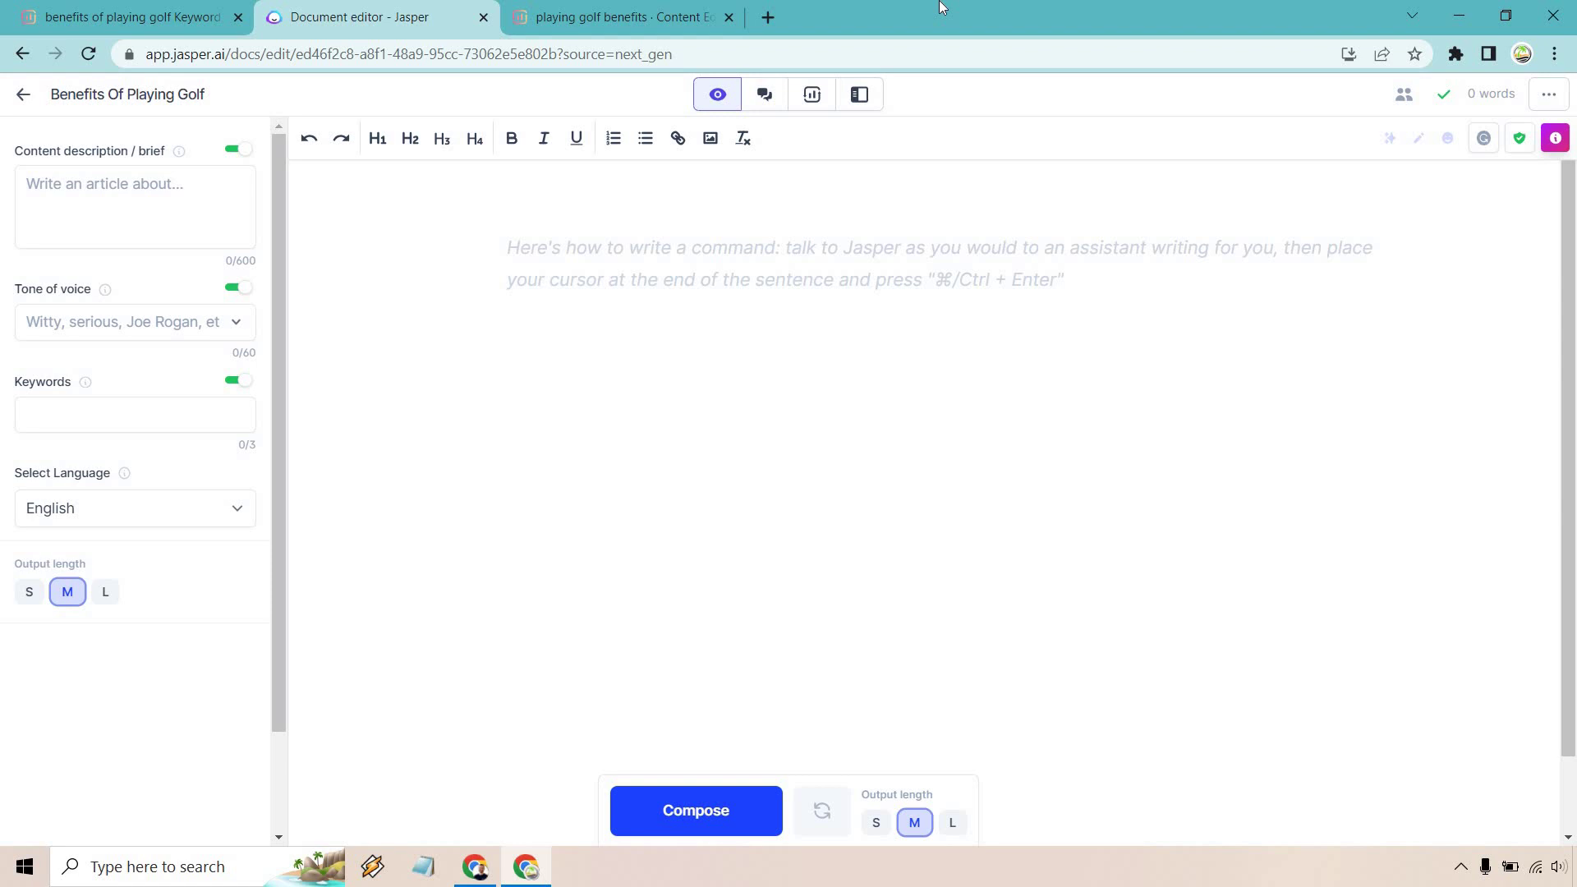
{"action": "left_click", "coordinate": [813, 94]}
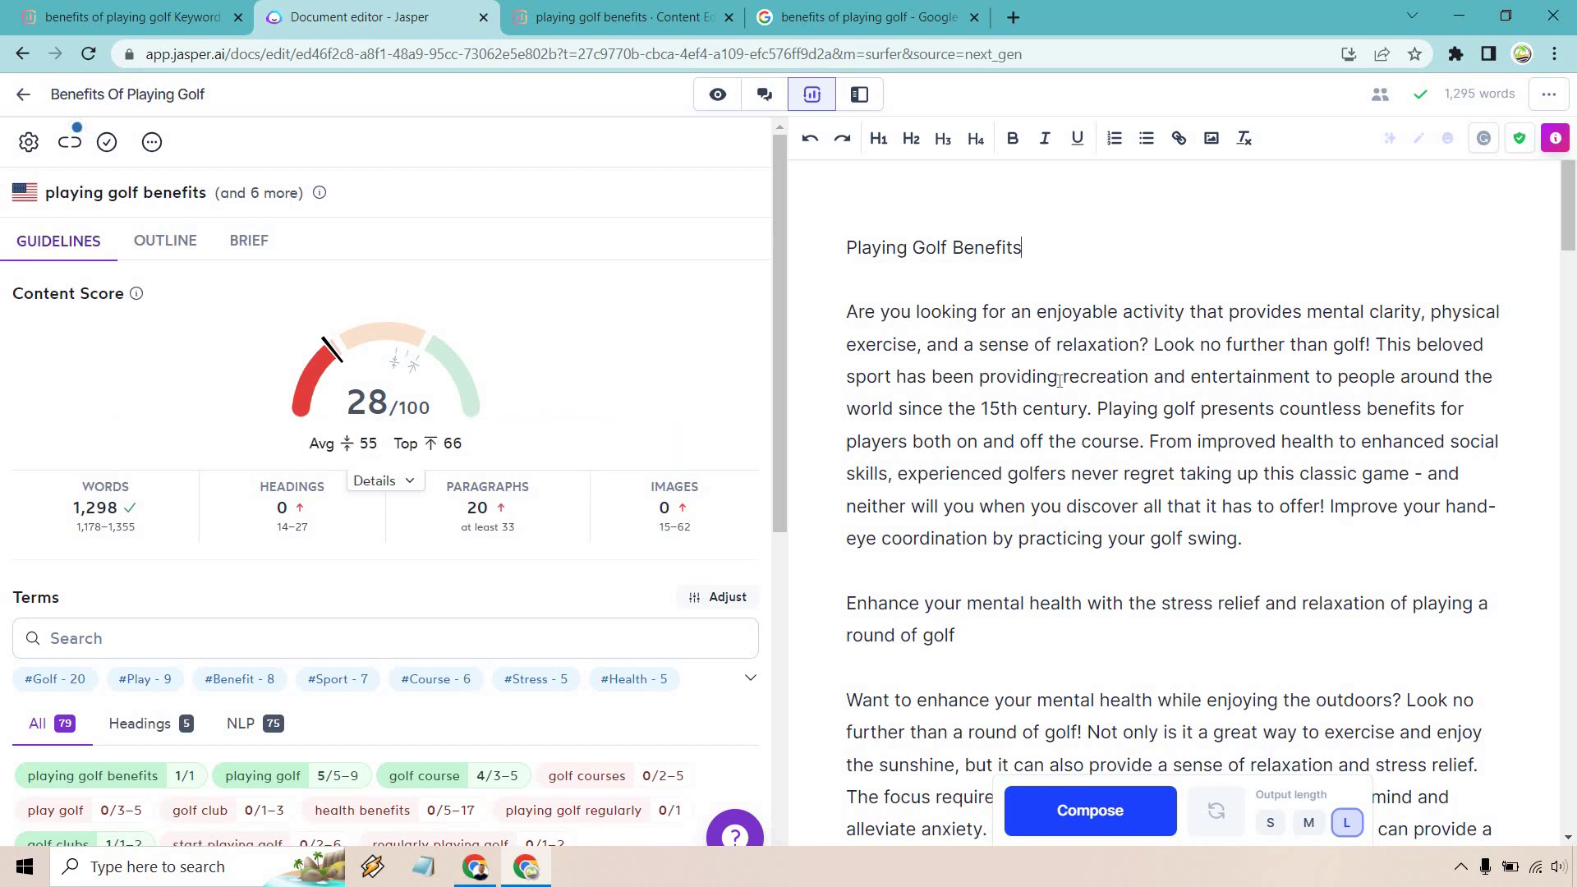
{"action": "left_click", "coordinate": [1106, 415]}
{"action": "key", "text": "Return"}
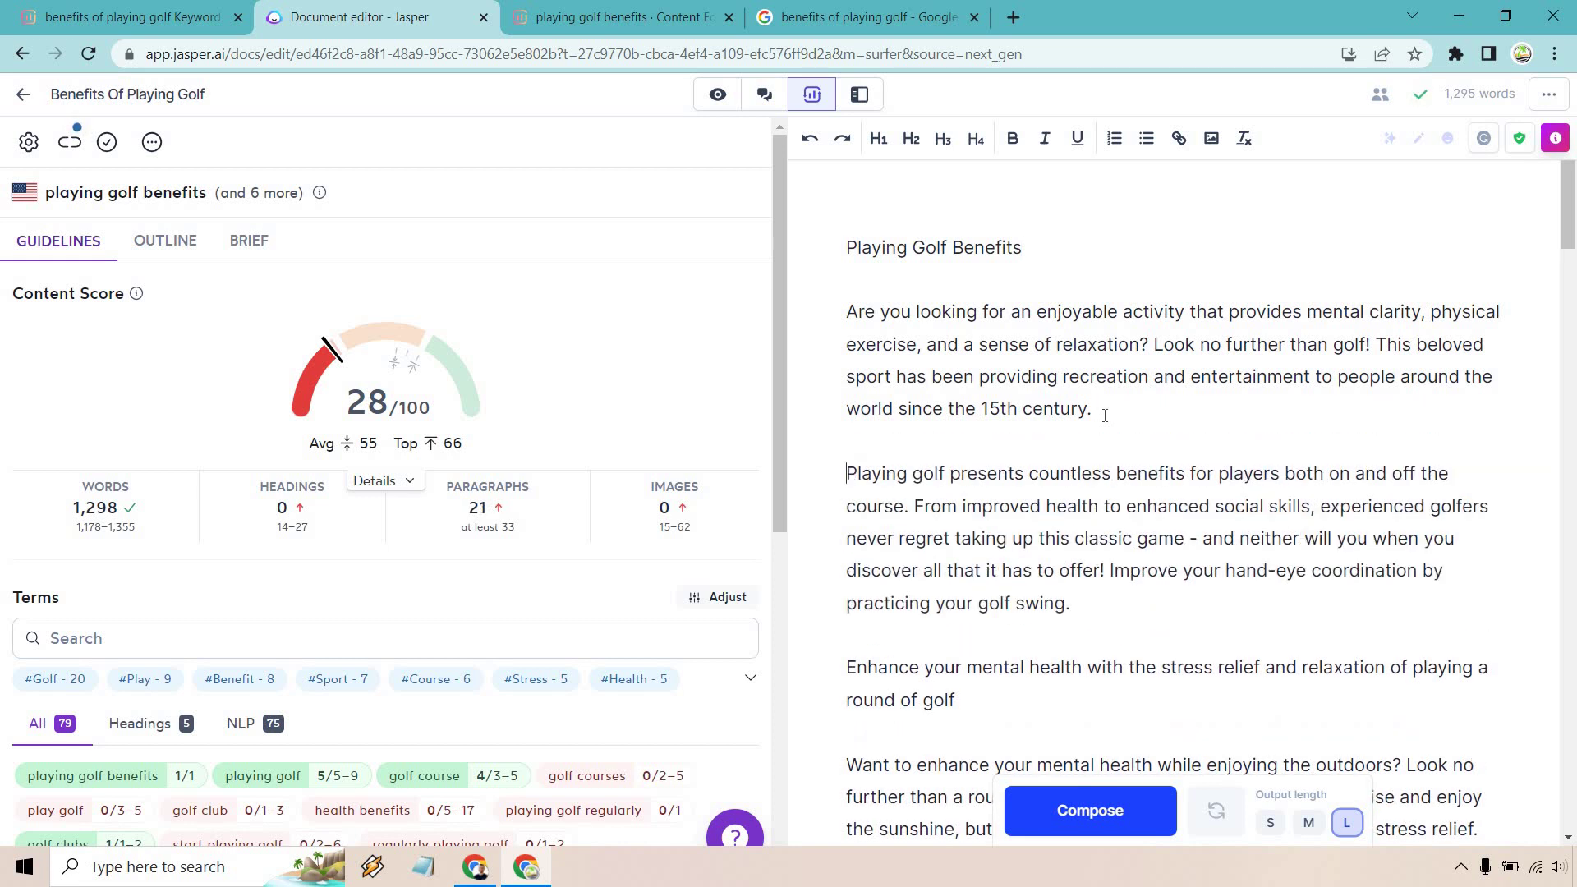
{"action": "key", "text": "BackSpace"}
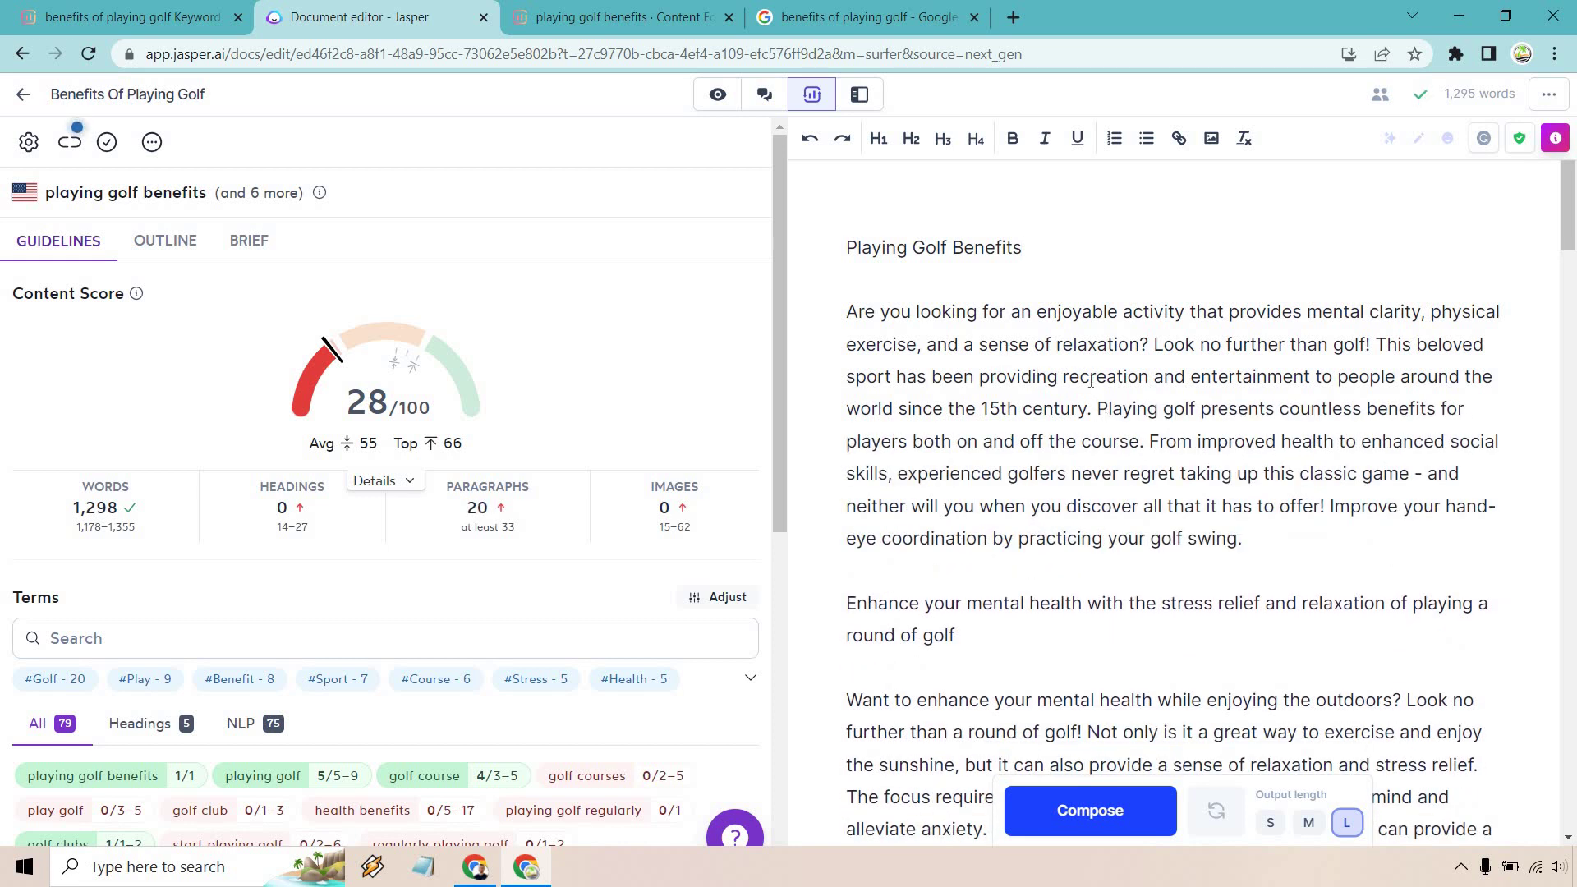
Copy the entire article from the Jasper document and paste it into the empty Surfer content editor
{"action": "scroll", "coordinate": [1093, 379], "scroll_direction": "down", "scroll_amount": 10}
{"action": "scroll", "coordinate": [1097, 379], "scroll_direction": "up", "scroll_amount": 10}
{"action": "key", "text": "ctrl+a"}
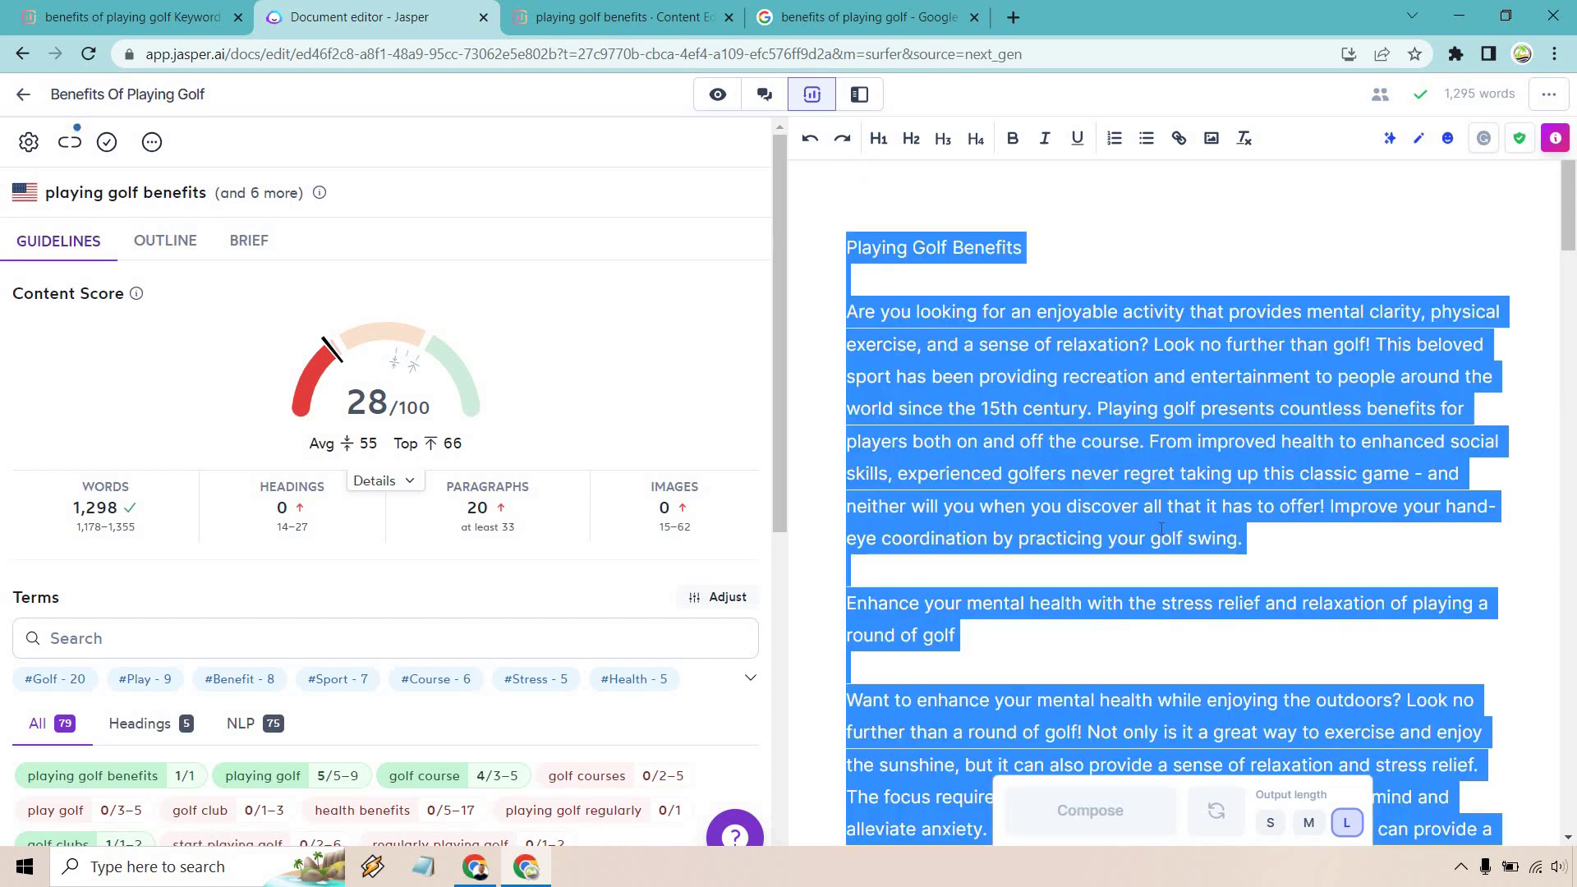
{"action": "left_click", "coordinate": [620, 17]}
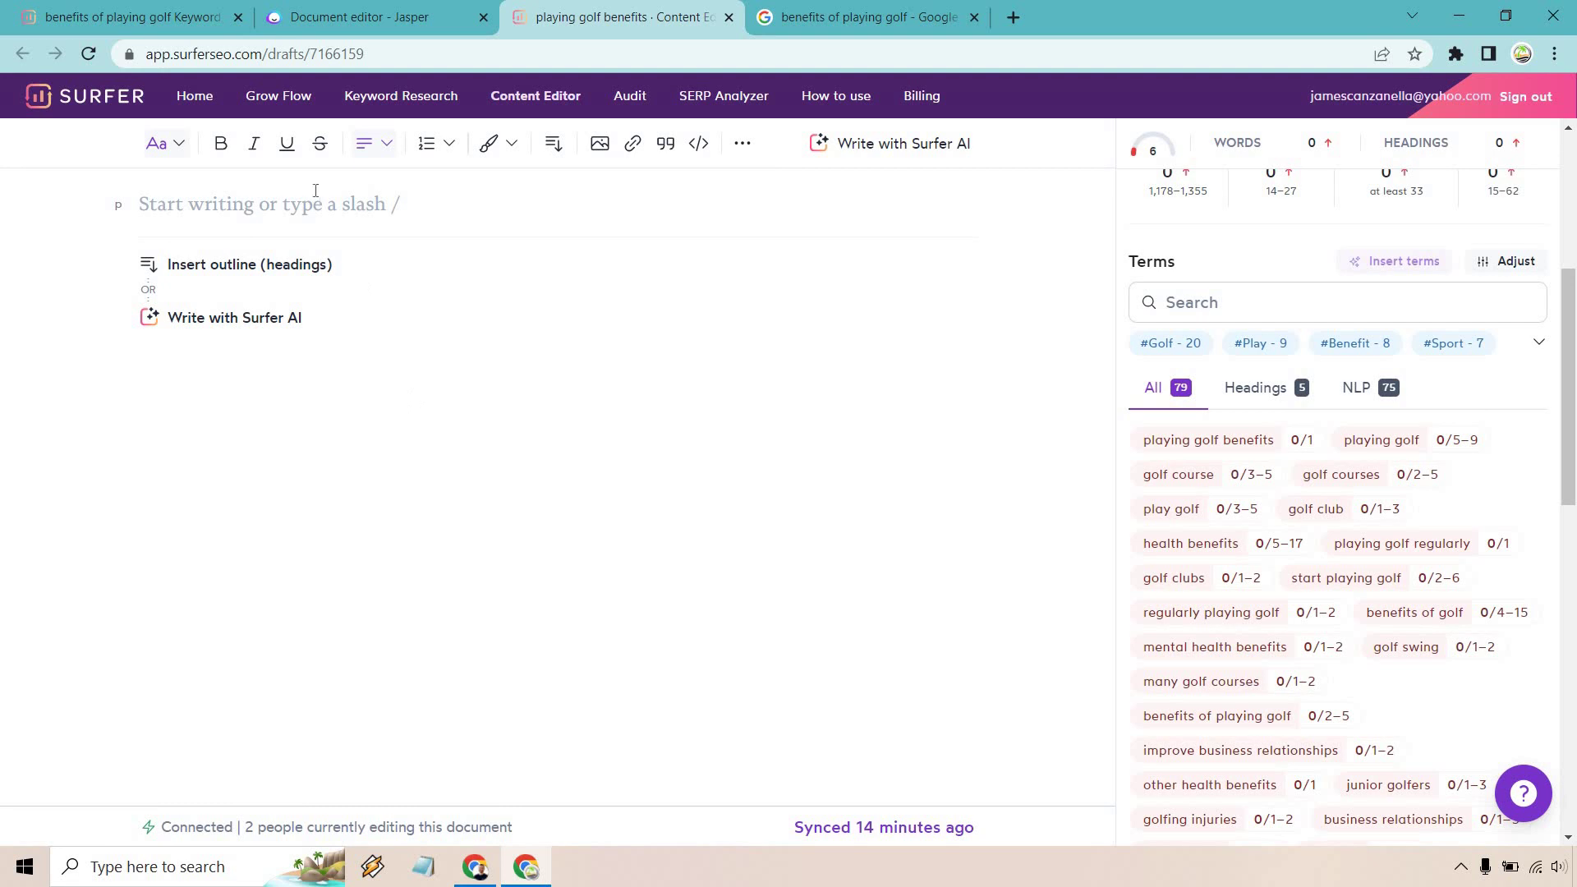
{"action": "key", "text": "ctrl+v"}
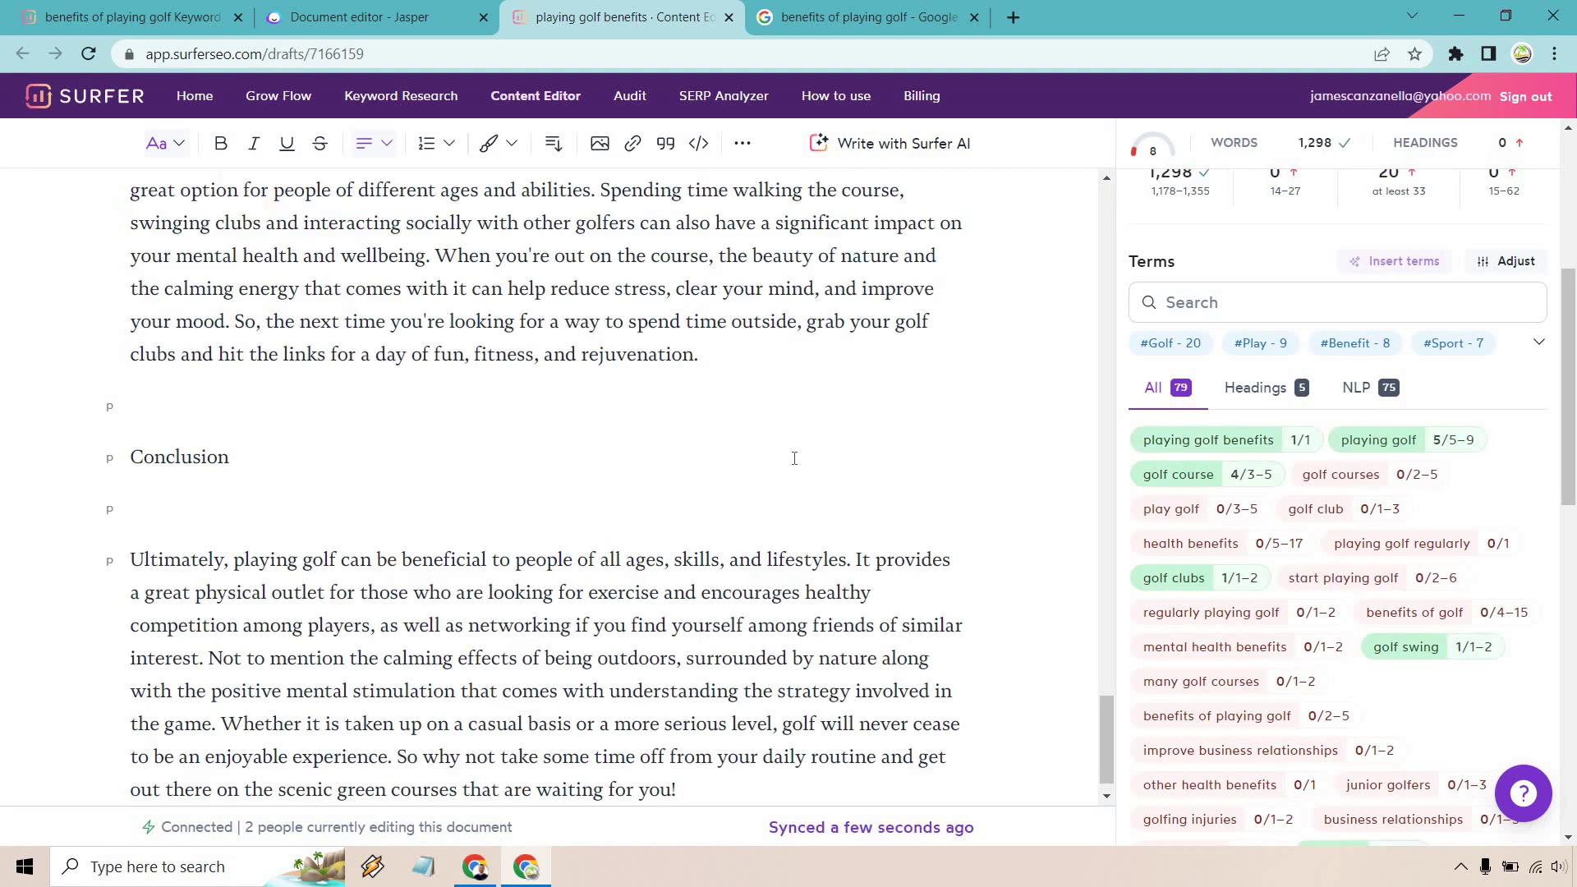
{"action": "scroll", "coordinate": [595, 426], "scroll_direction": "up", "scroll_amount": 2}
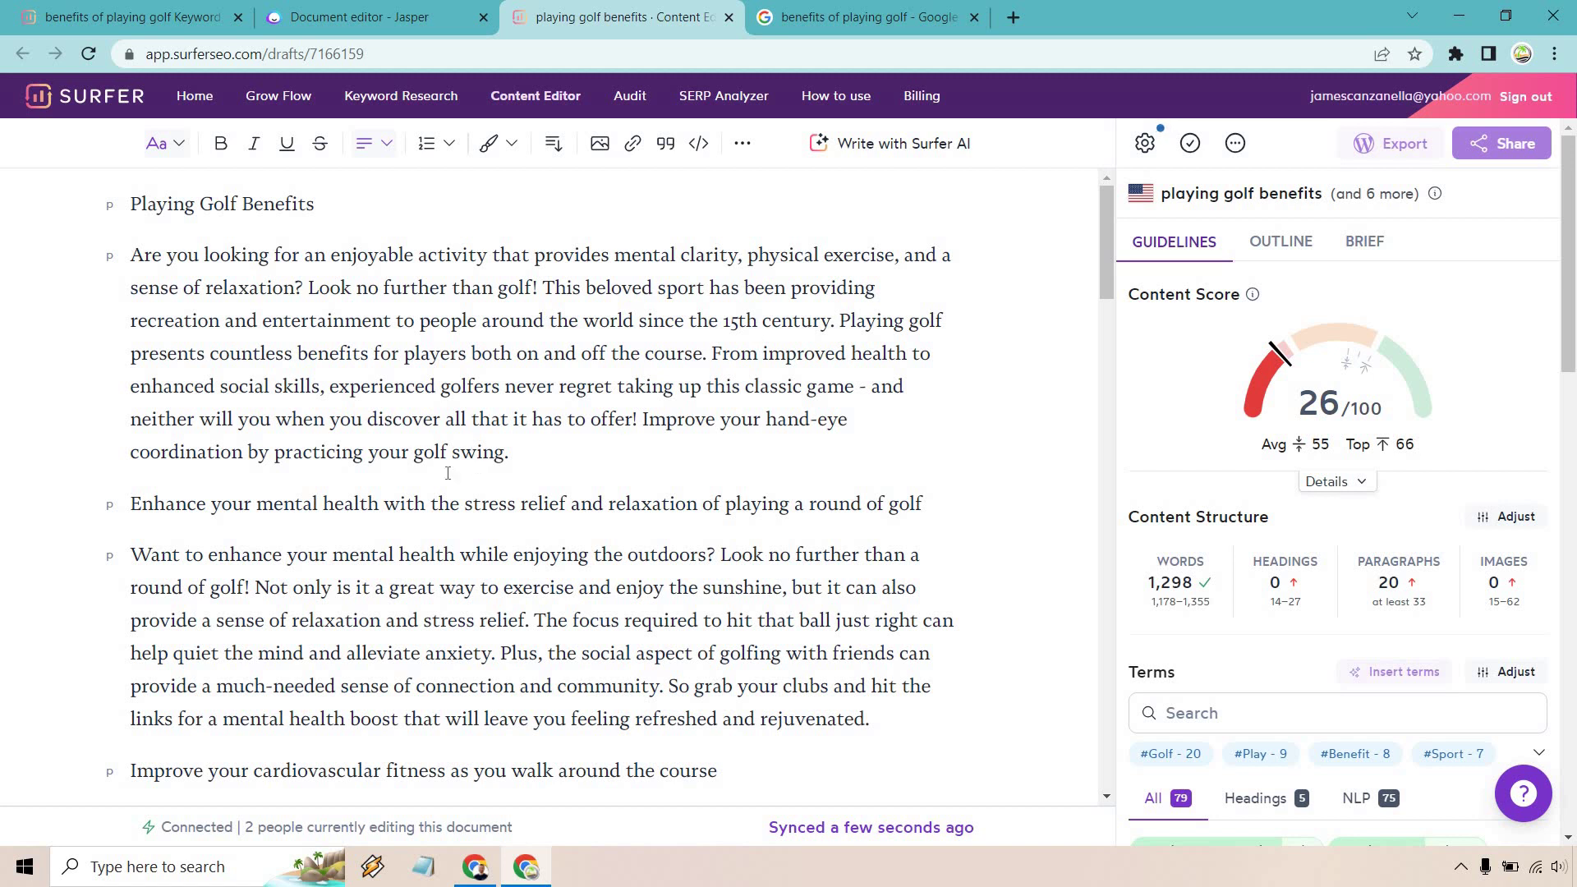
Format the article title "Playing Golf Benefits" as an H1 heading
{"action": "scroll", "coordinate": [595, 435], "scroll_direction": "down", "scroll_amount": 3}
{"action": "scroll", "coordinate": [633, 451], "scroll_direction": "up", "scroll_amount": 3}
{"action": "left_click", "coordinate": [173, 203]}
{"action": "left_click_drag", "start_coordinate": [345, 205], "coordinate": [145, 212]}
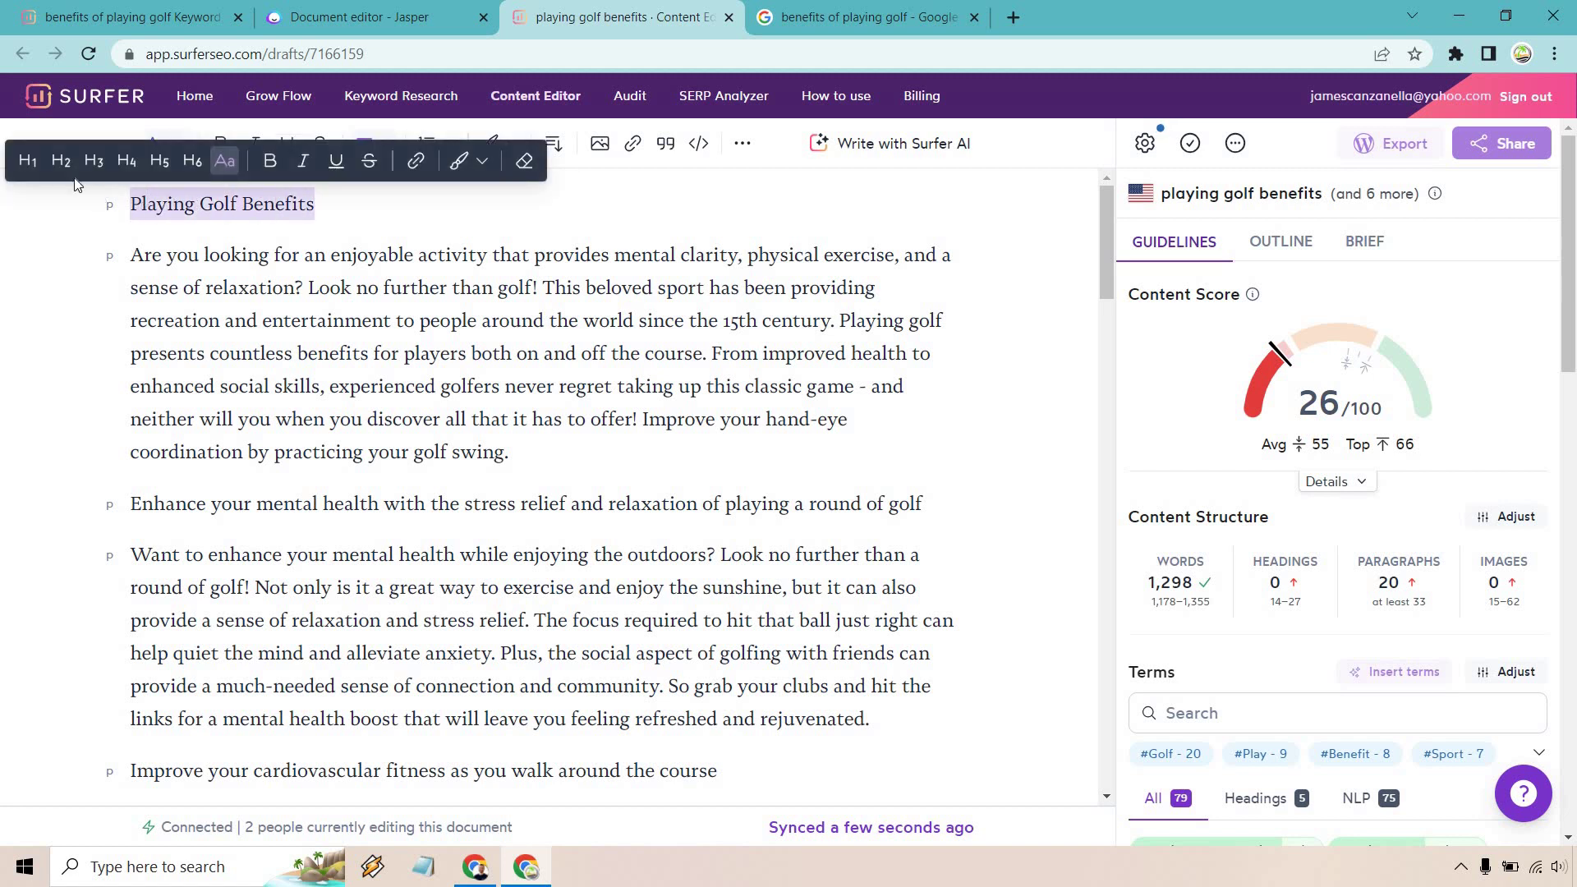
{"action": "left_click", "coordinate": [28, 161]}
Format the line "Enhance your mental health with the stress relief and relaxation of playing a round of golf" as an H2 heading
{"action": "left_click", "coordinate": [927, 516]}
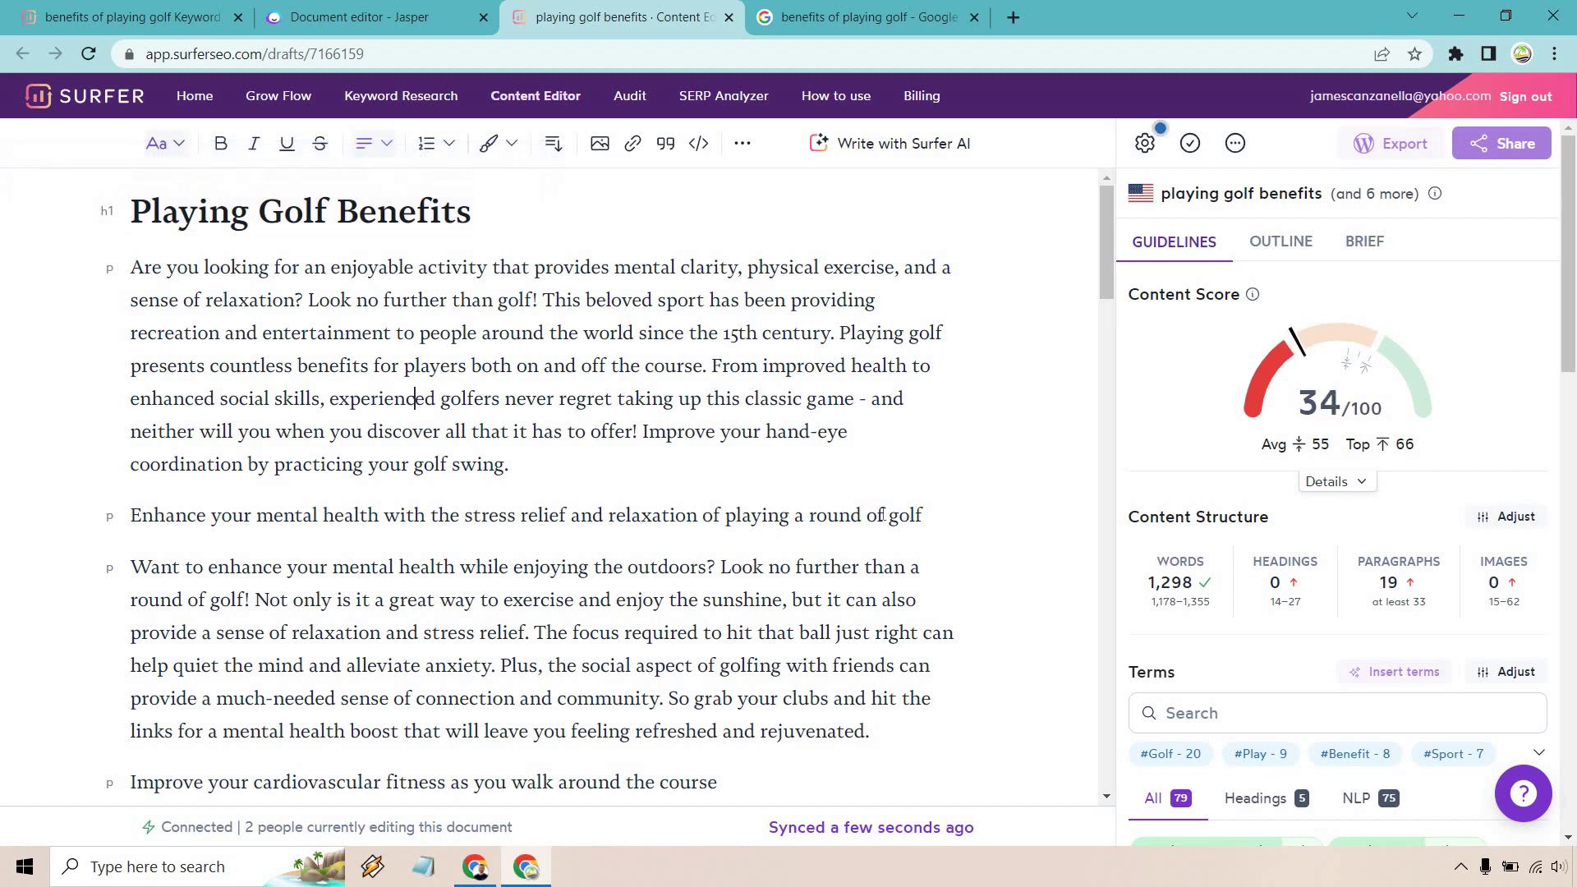
{"action": "key", "text": "Return"}
{"action": "key", "text": "BackSpace"}
{"action": "left_click_drag", "start_coordinate": [667, 502], "coordinate": [132, 509]}
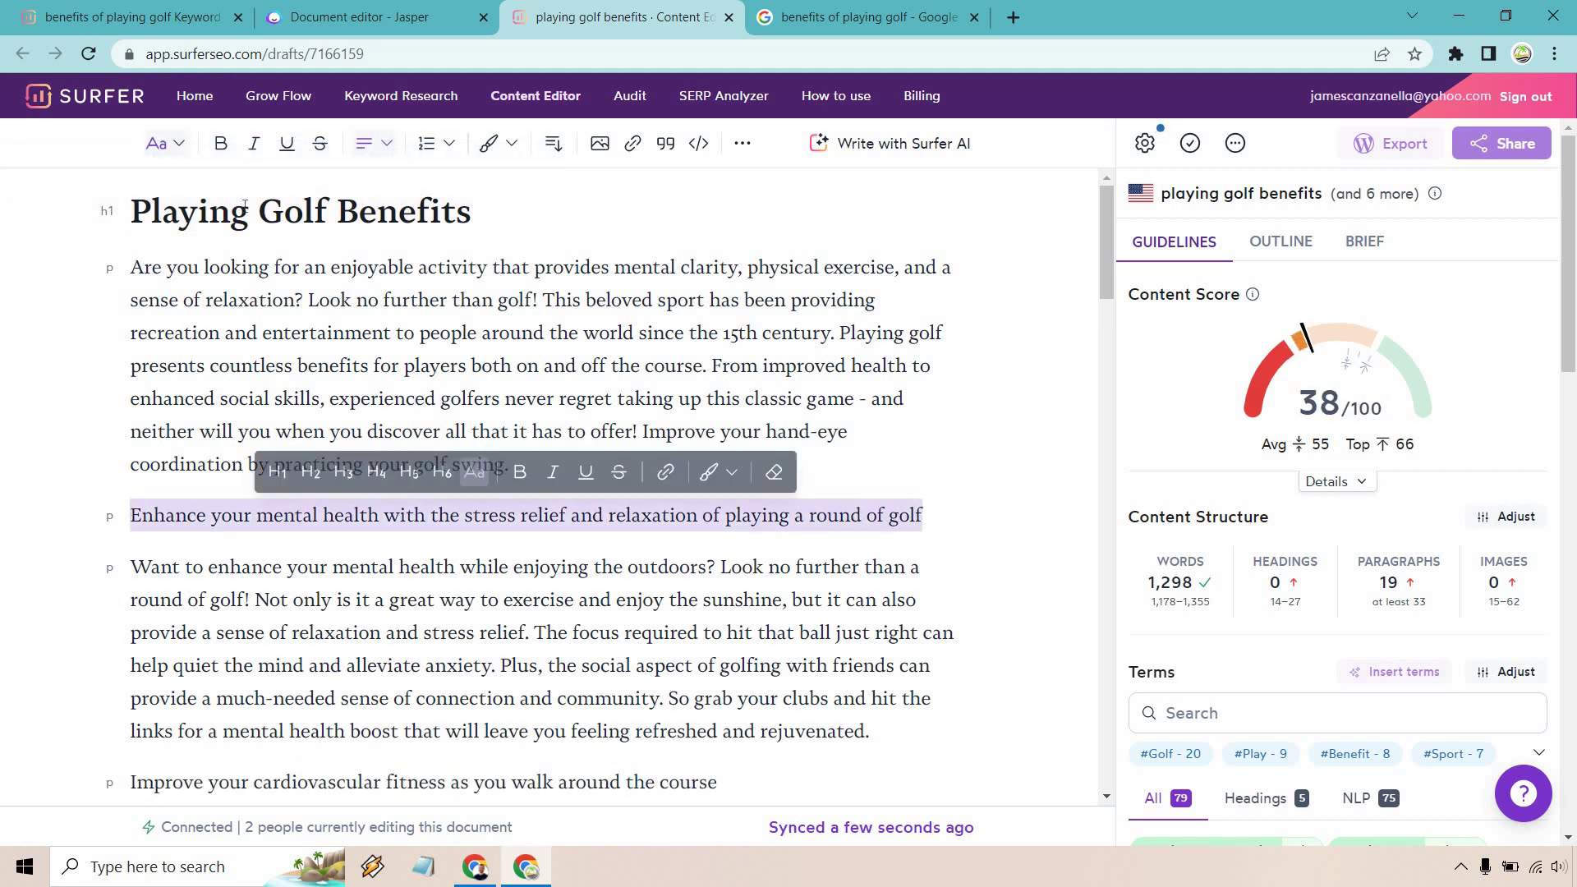
{"action": "left_click", "coordinate": [311, 472]}
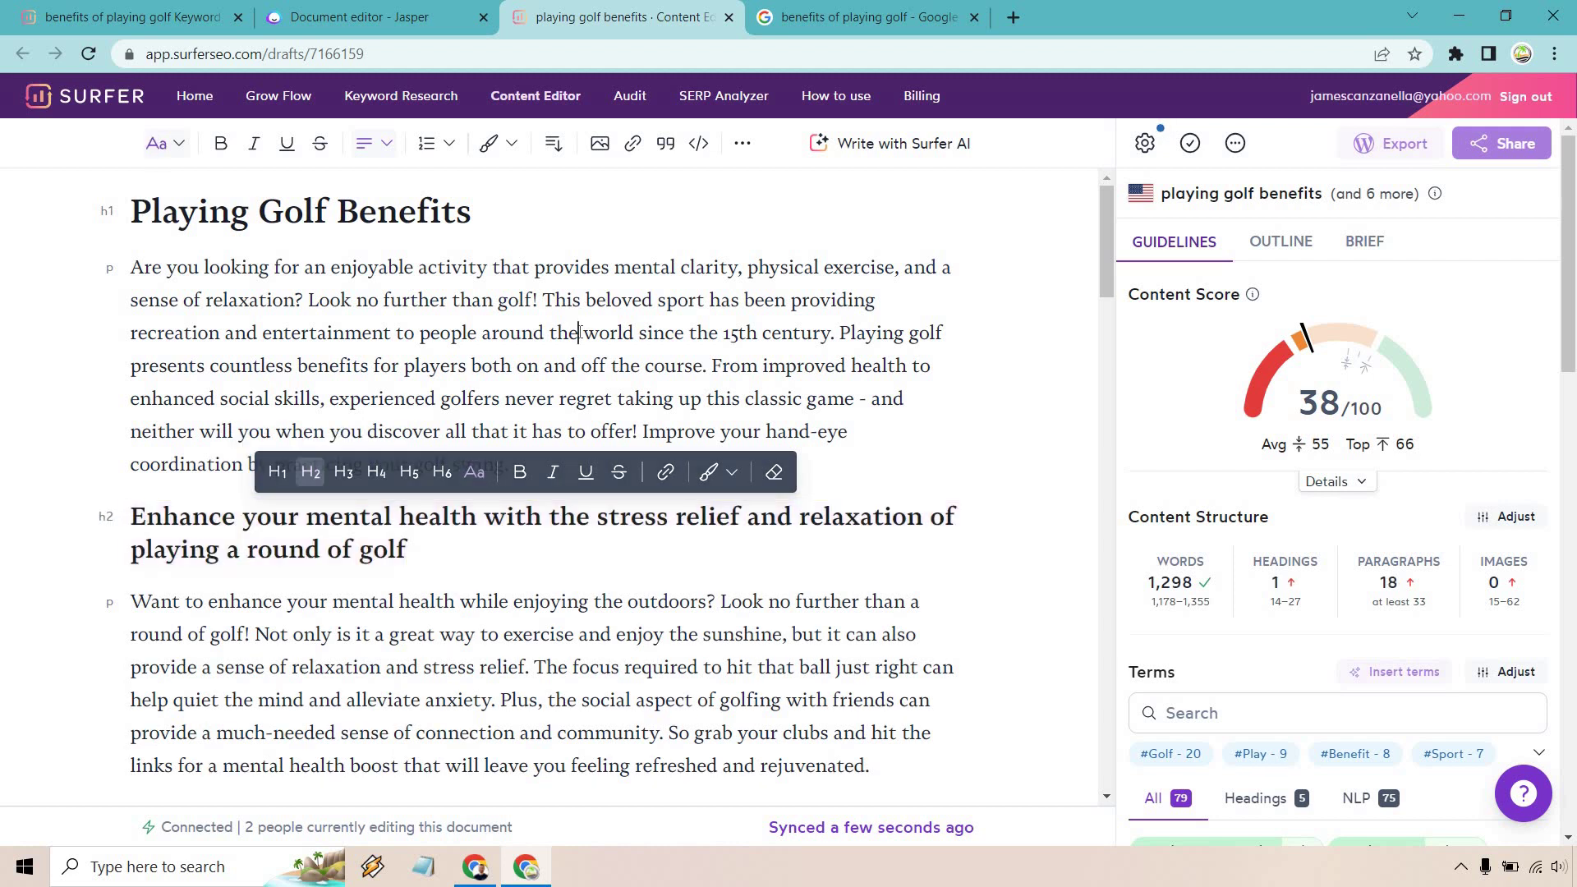
Format the line "Improve your cardiovascular fitness as you walk around the course" as an H2 heading
{"action": "scroll", "coordinate": [657, 452], "scroll_direction": "down", "scroll_amount": 4}
{"action": "left_click", "coordinate": [711, 507]}
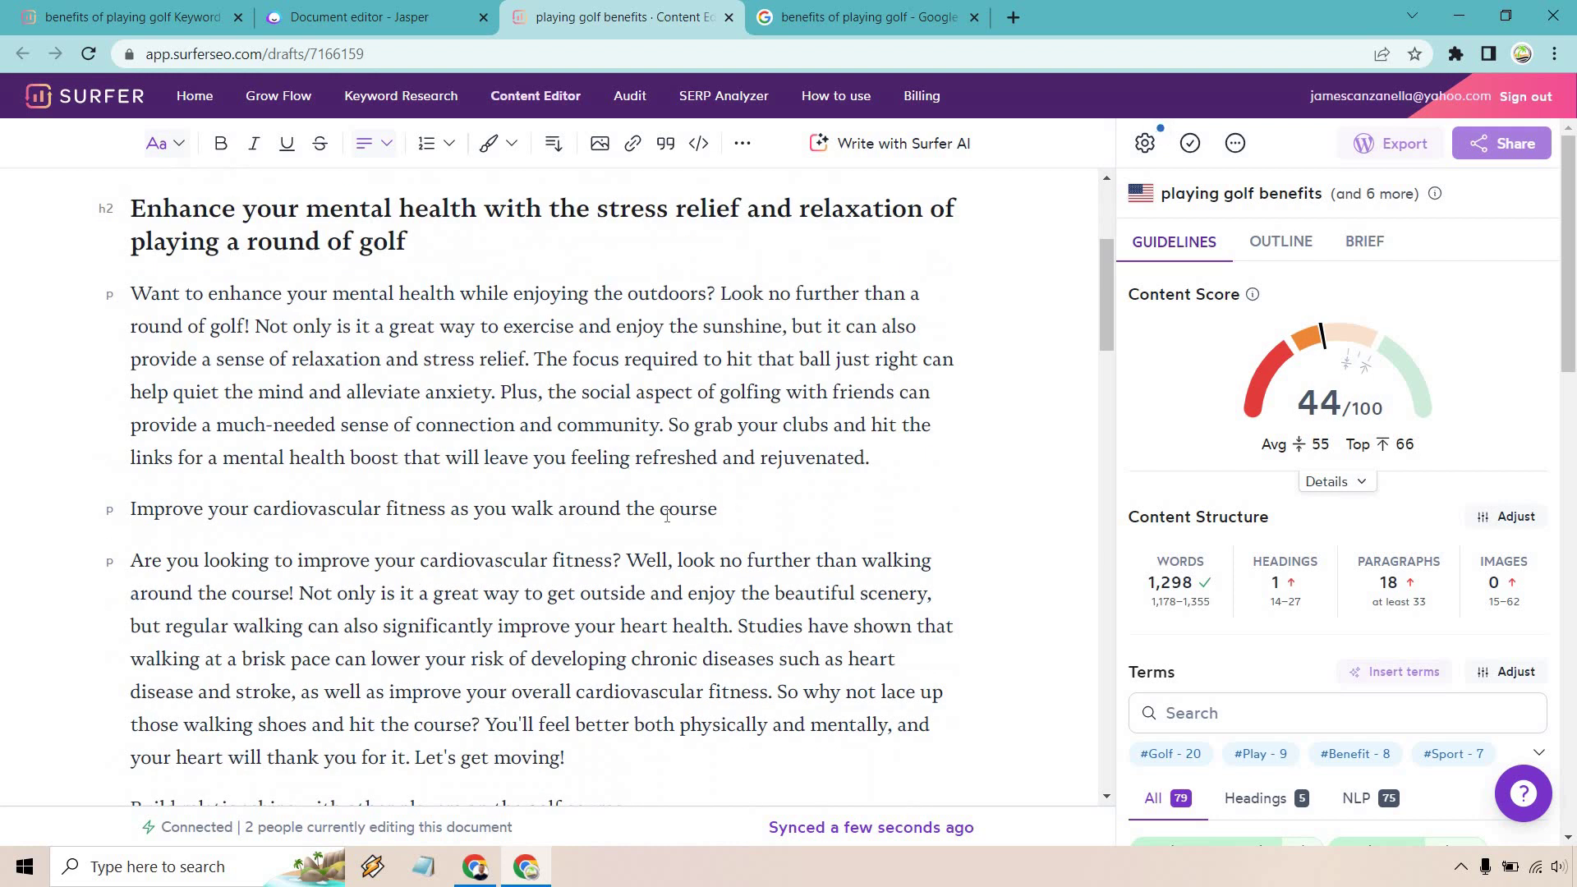
{"action": "left_click", "coordinate": [559, 509]}
{"action": "left_click_drag", "start_coordinate": [719, 509], "coordinate": [123, 517]}
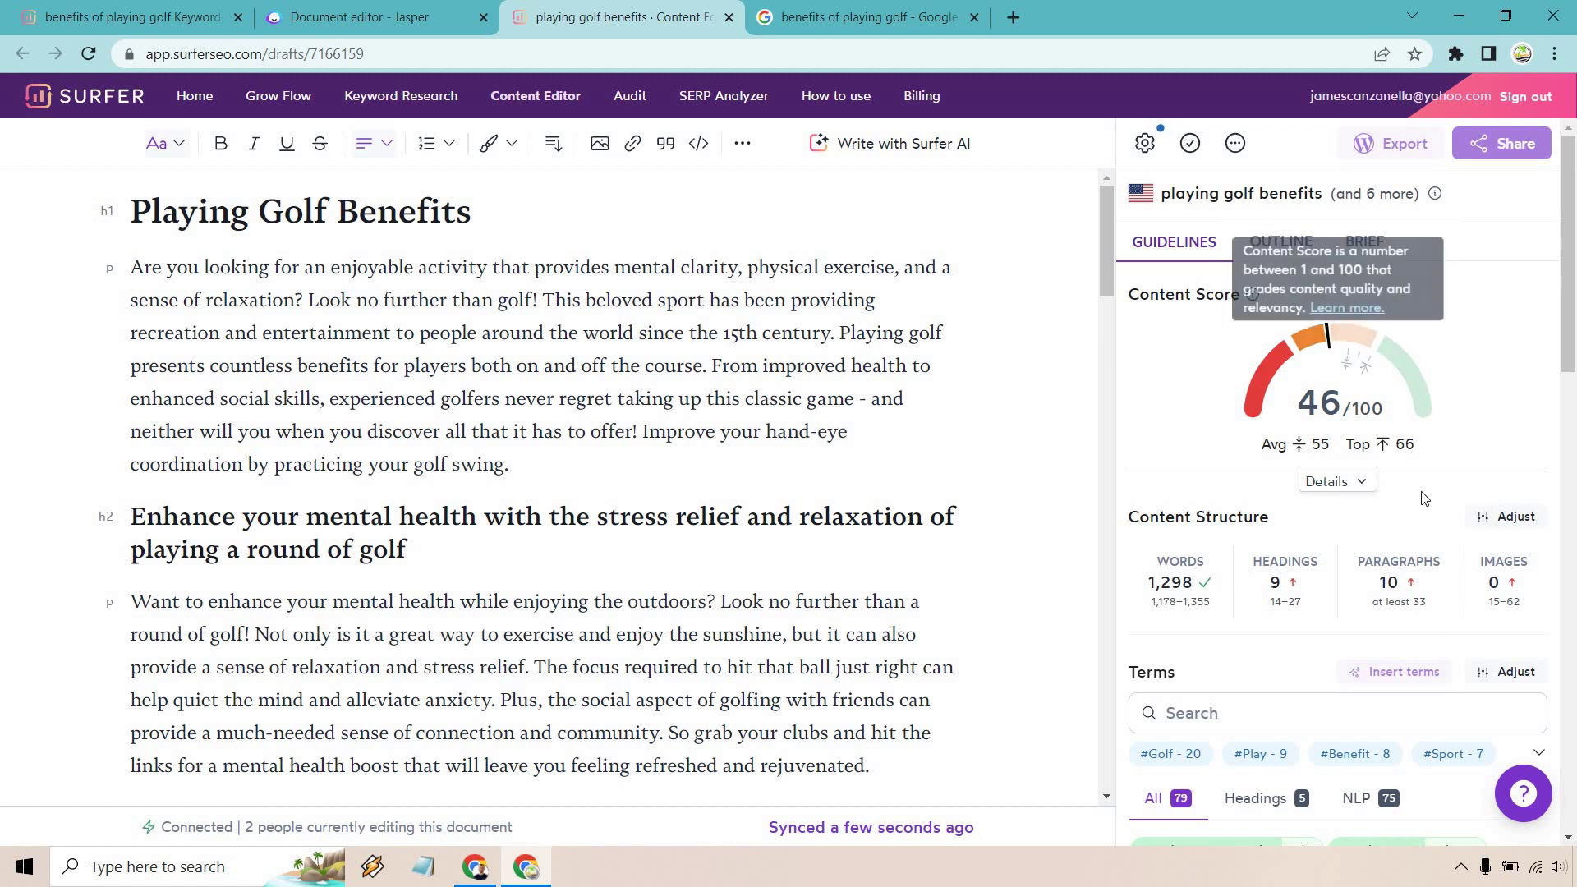
Check the content structure targets and split the introduction before "From improved health" and the mental health section before "Plus, the social aspect"
{"action": "scroll", "coordinate": [1409, 358], "scroll_direction": "down", "scroll_amount": 1}
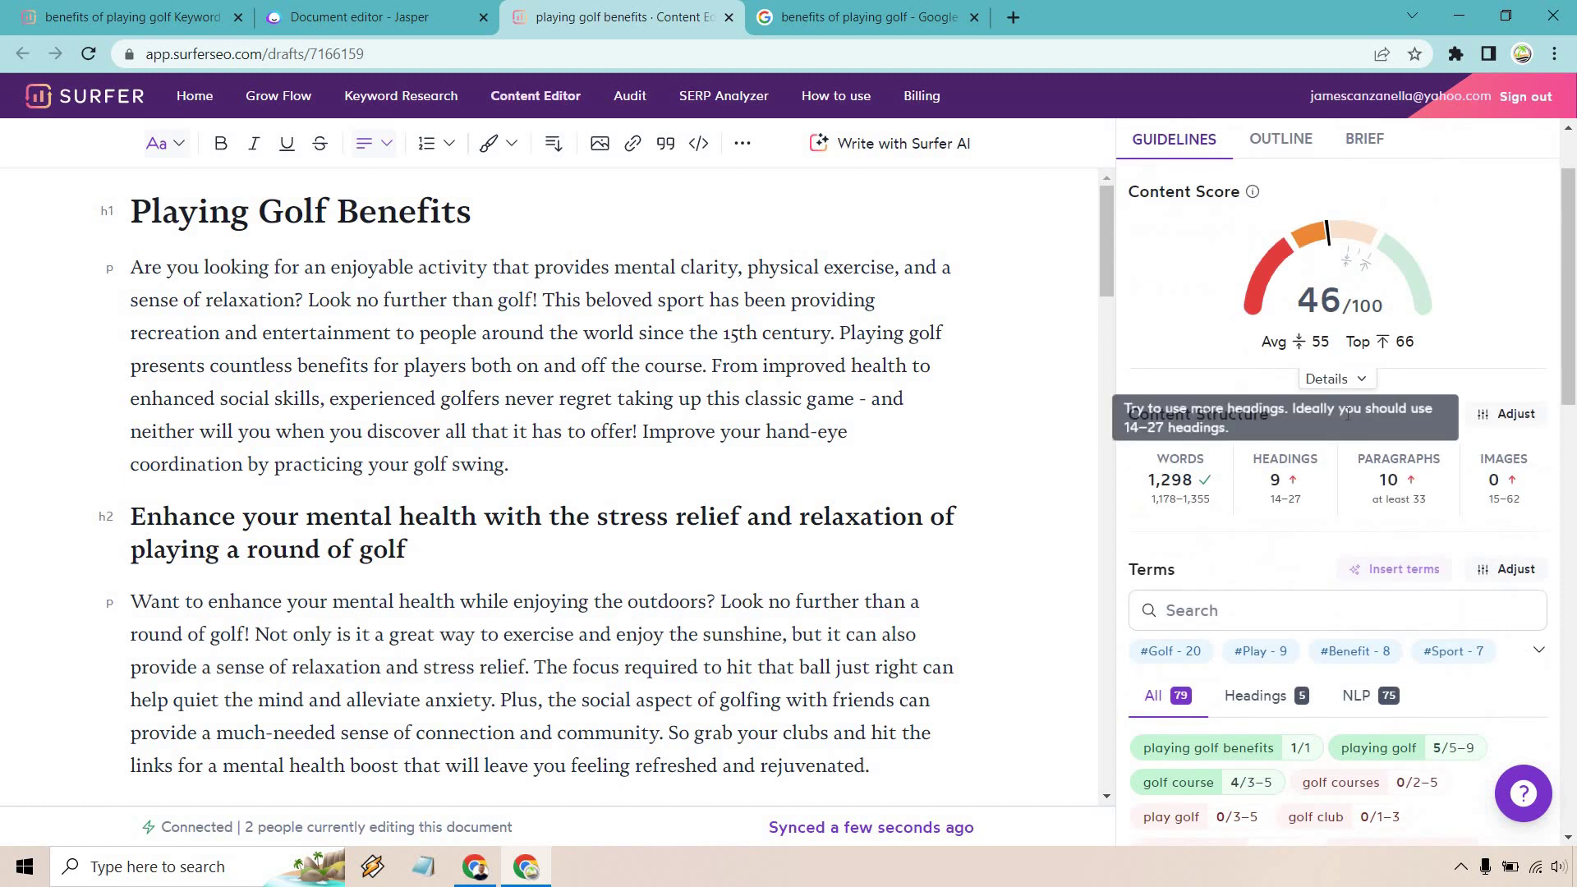
{"action": "scroll", "coordinate": [1438, 534], "scroll_direction": "down", "scroll_amount": 2}
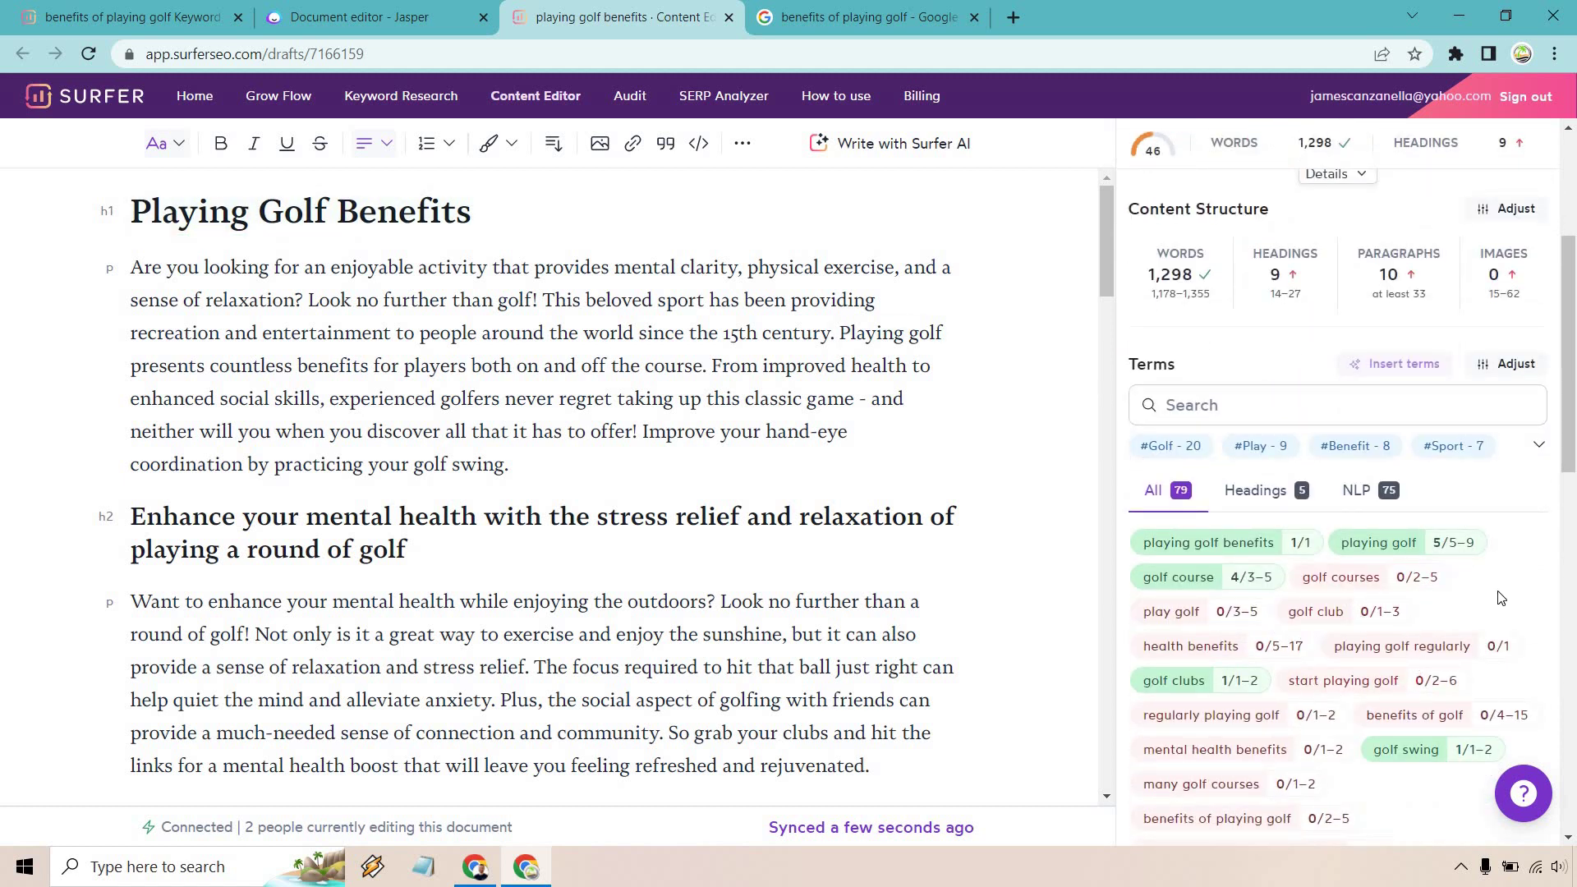
{"action": "scroll", "coordinate": [1497, 617], "scroll_direction": "up", "scroll_amount": 1}
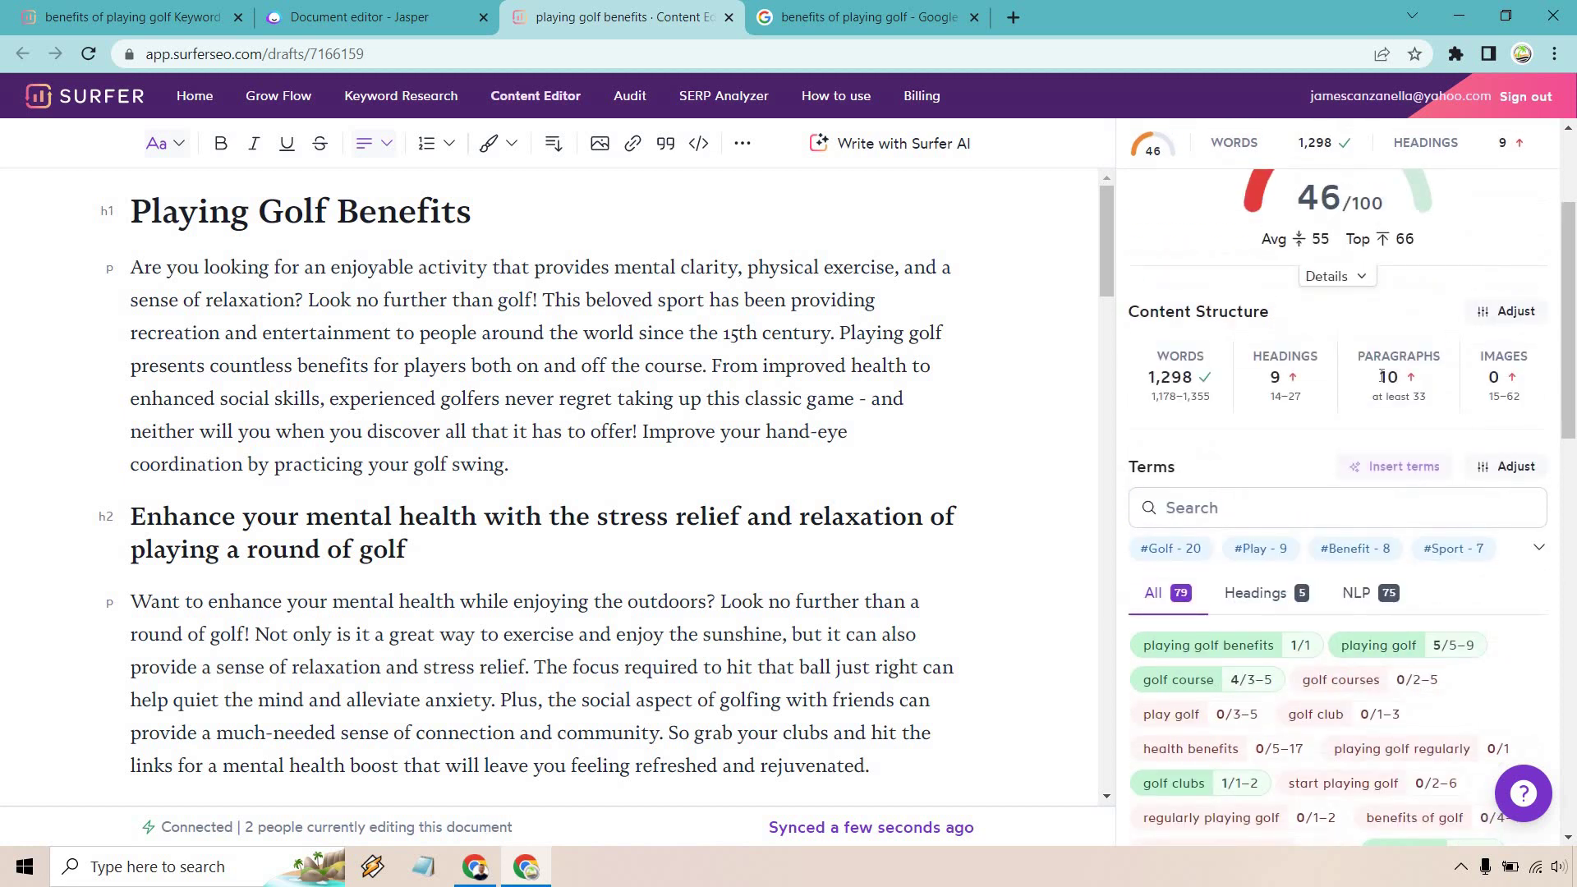
{"action": "mouse_move", "coordinate": [1405, 385]}
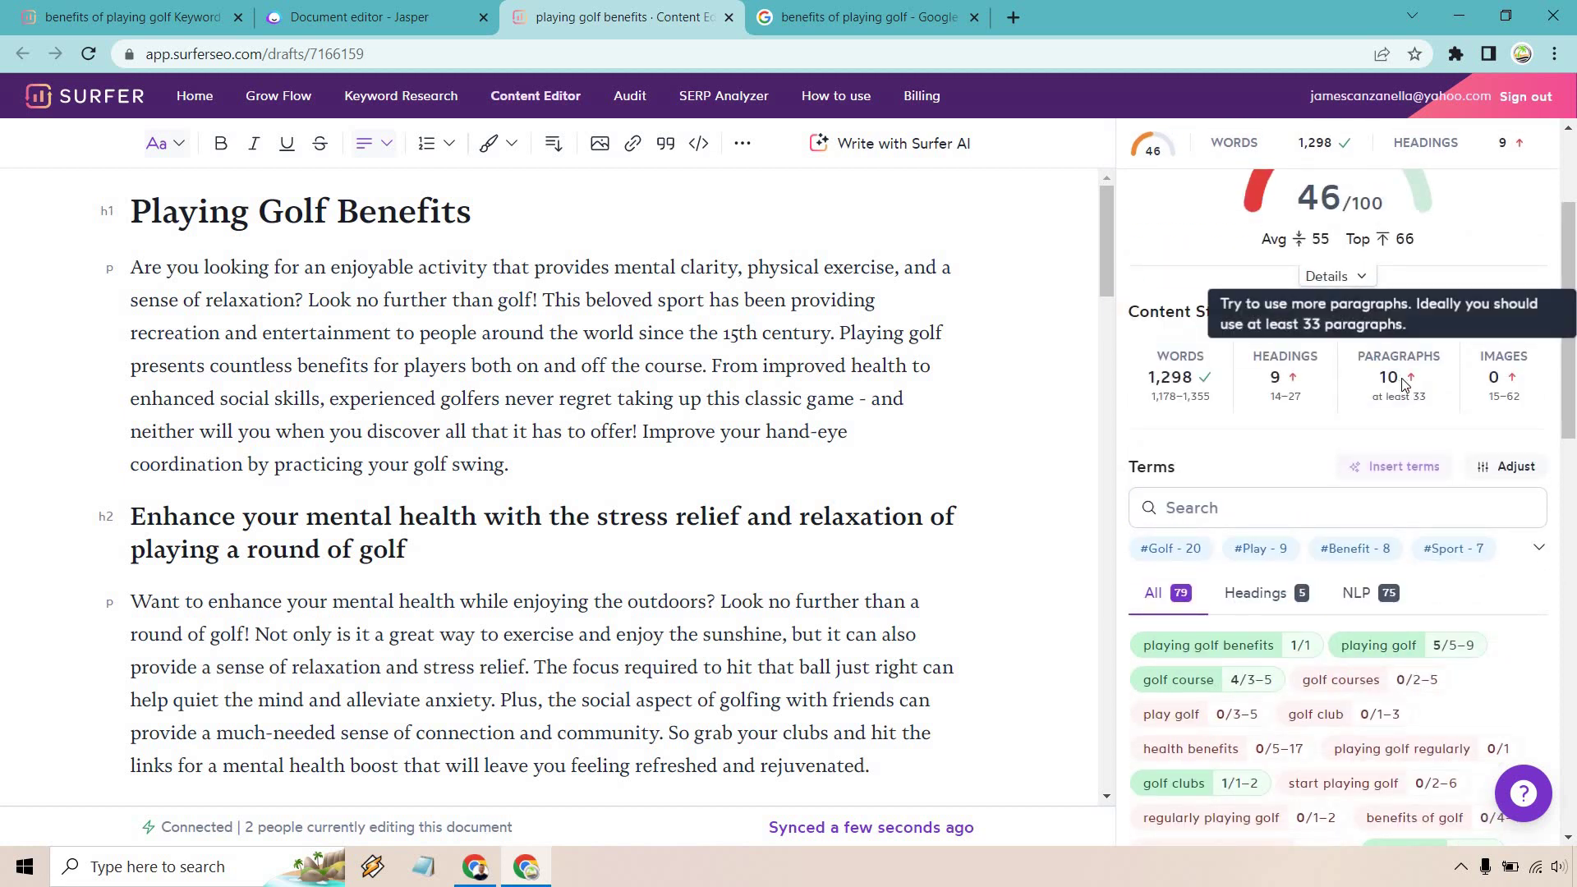
{"action": "left_click", "coordinate": [713, 361]}
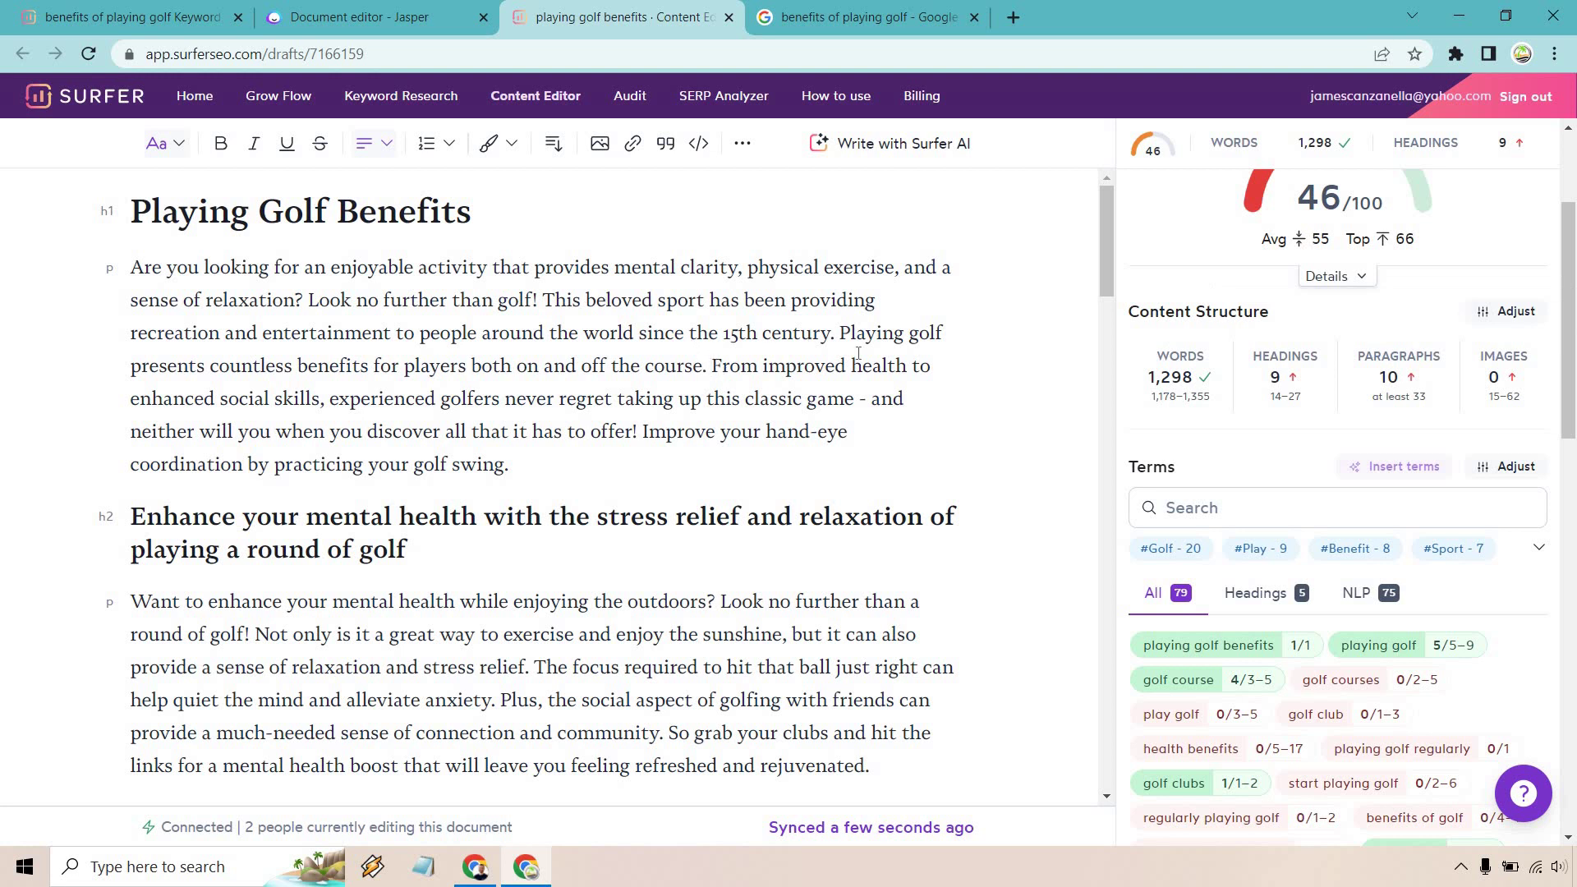
{"action": "key", "text": "Return"}
{"action": "scroll", "coordinate": [578, 591], "scroll_direction": "down", "scroll_amount": 1}
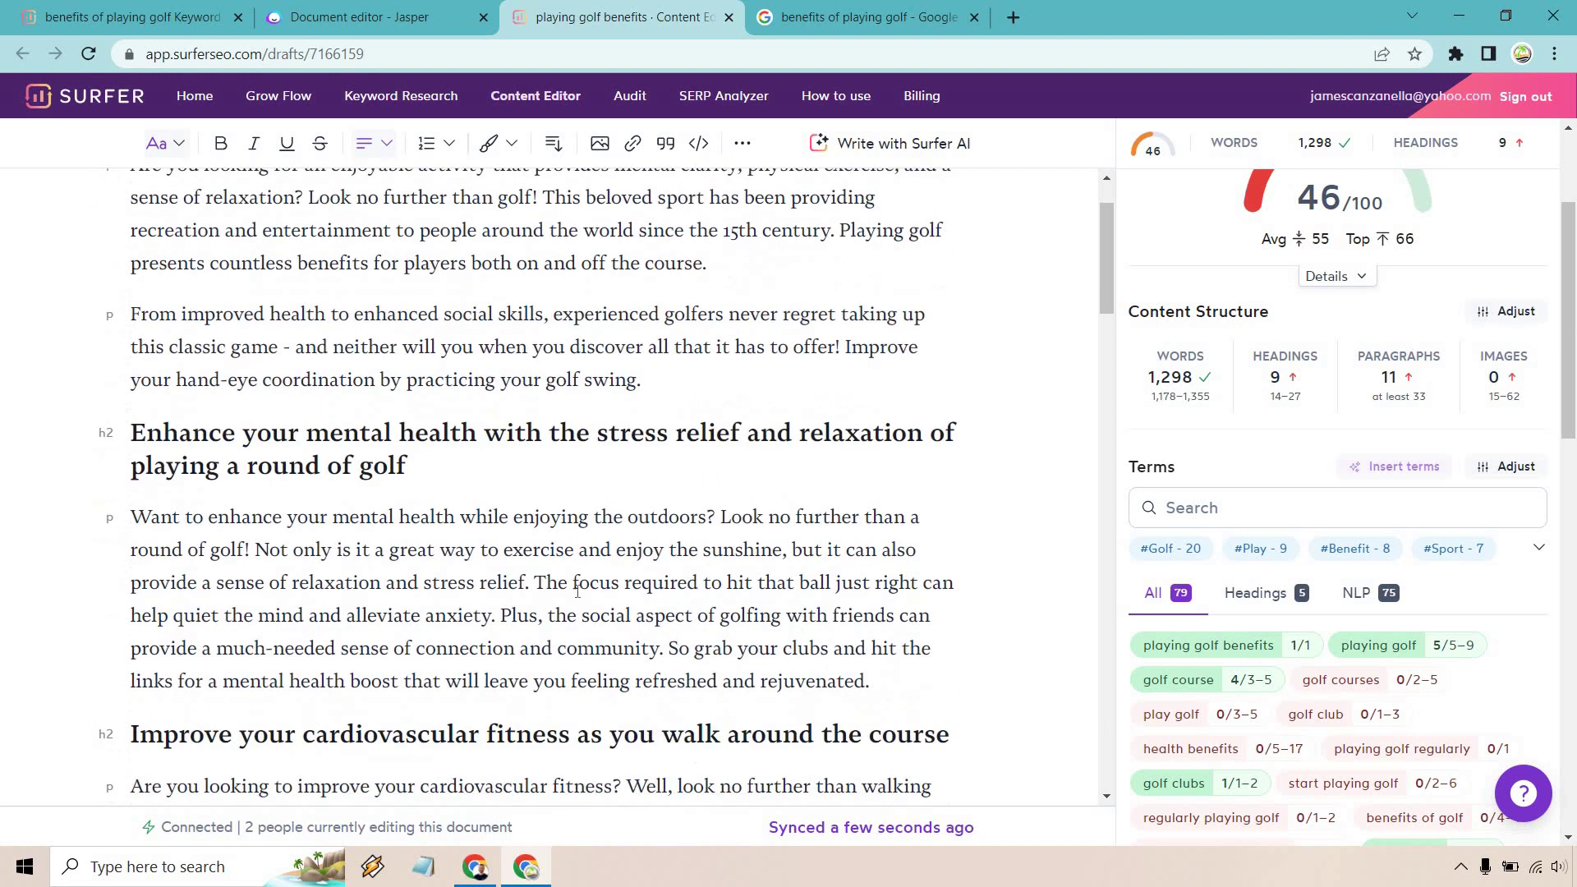
{"action": "left_click", "coordinate": [500, 615]}
{"action": "key", "text": "Return"}
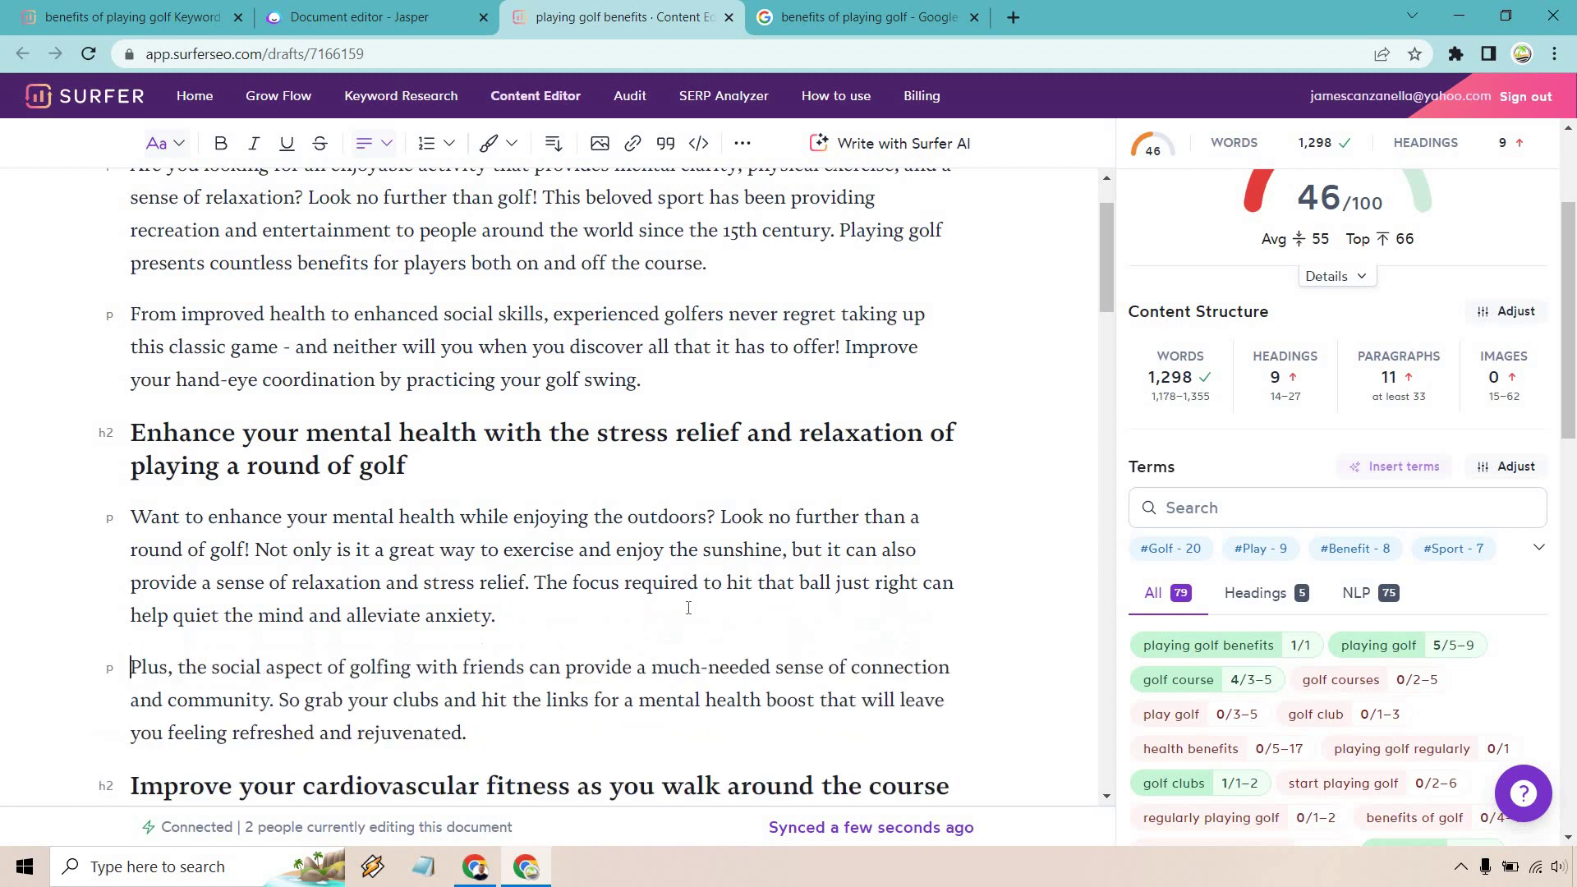
Split the cardiovascular section before "Studies have shown" and the relationships section before "Taking time to chat" and "So, next time"
{"action": "scroll", "coordinate": [688, 608], "scroll_direction": "down", "scroll_amount": 4}
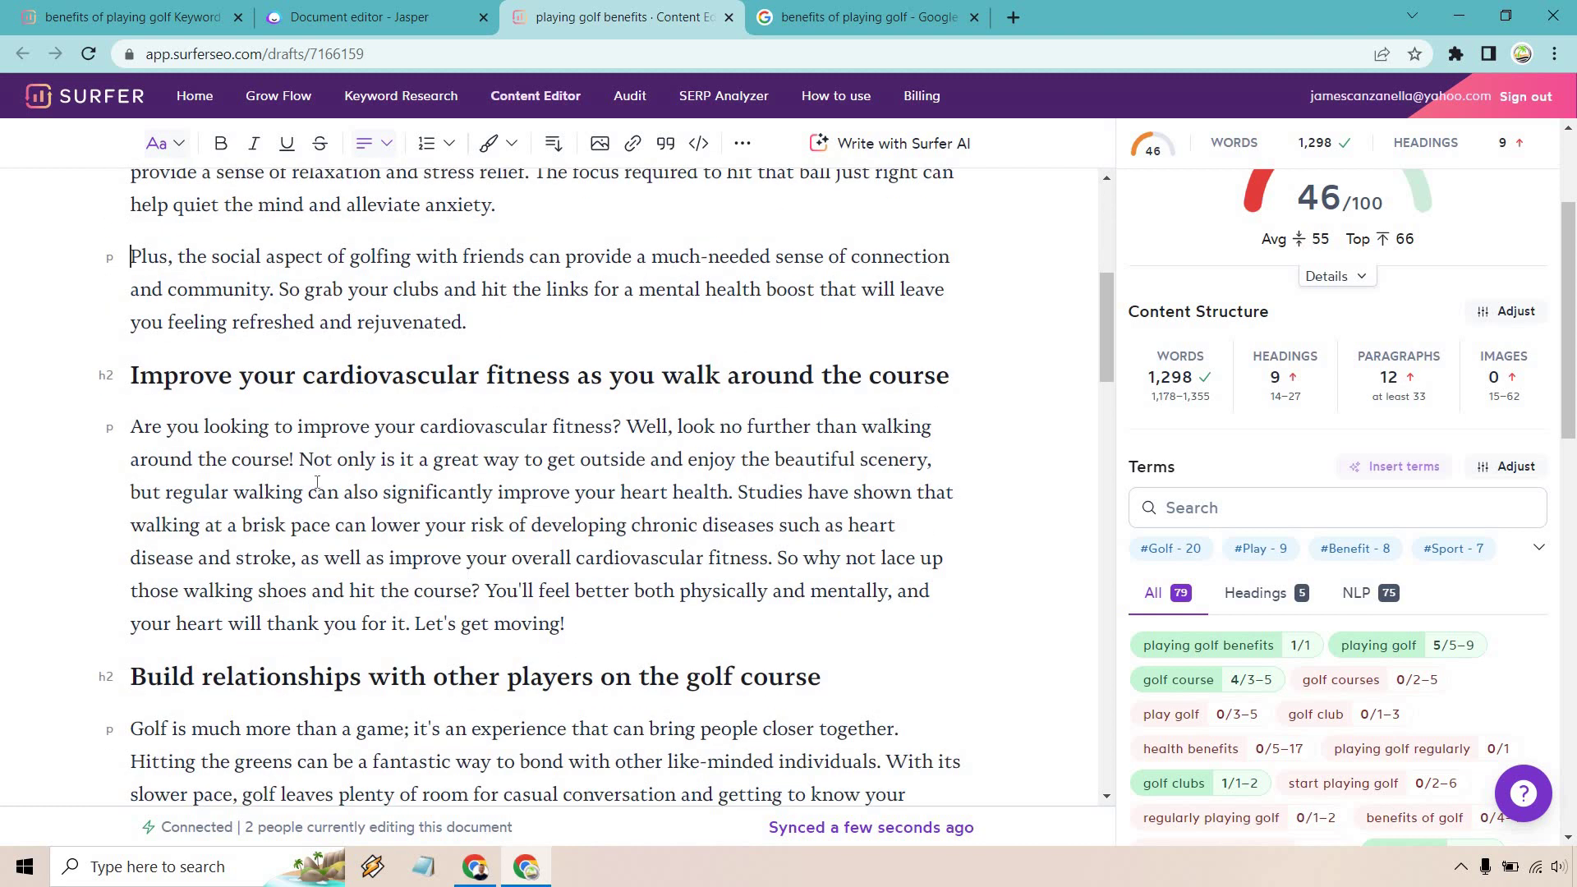
{"action": "left_click", "coordinate": [738, 490]}
{"action": "key", "text": "Return"}
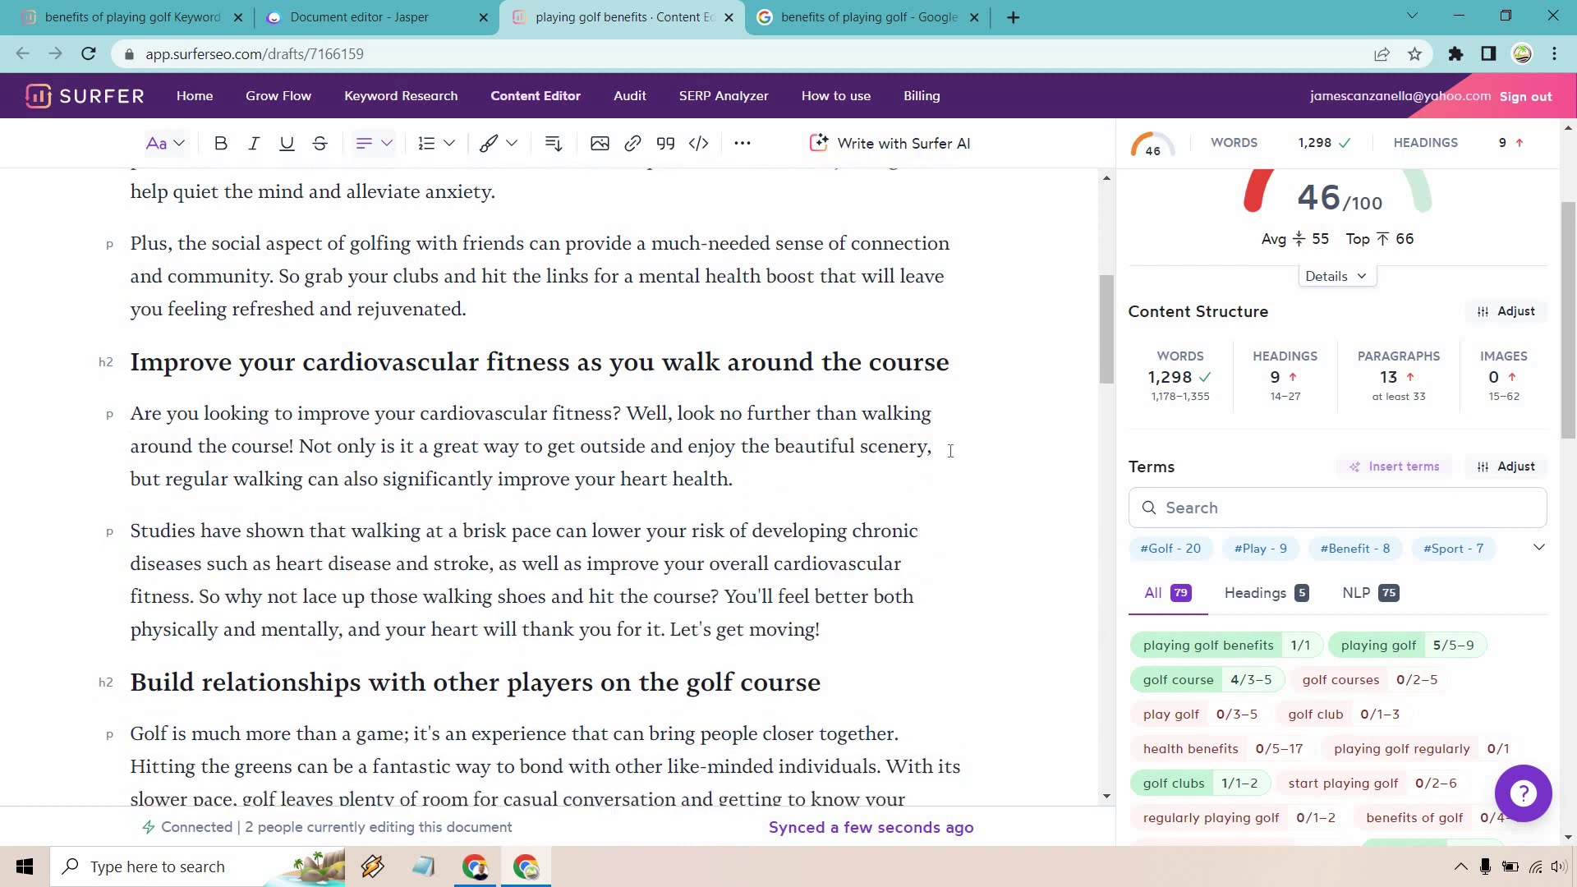
{"action": "scroll", "coordinate": [405, 488], "scroll_direction": "down", "scroll_amount": 3}
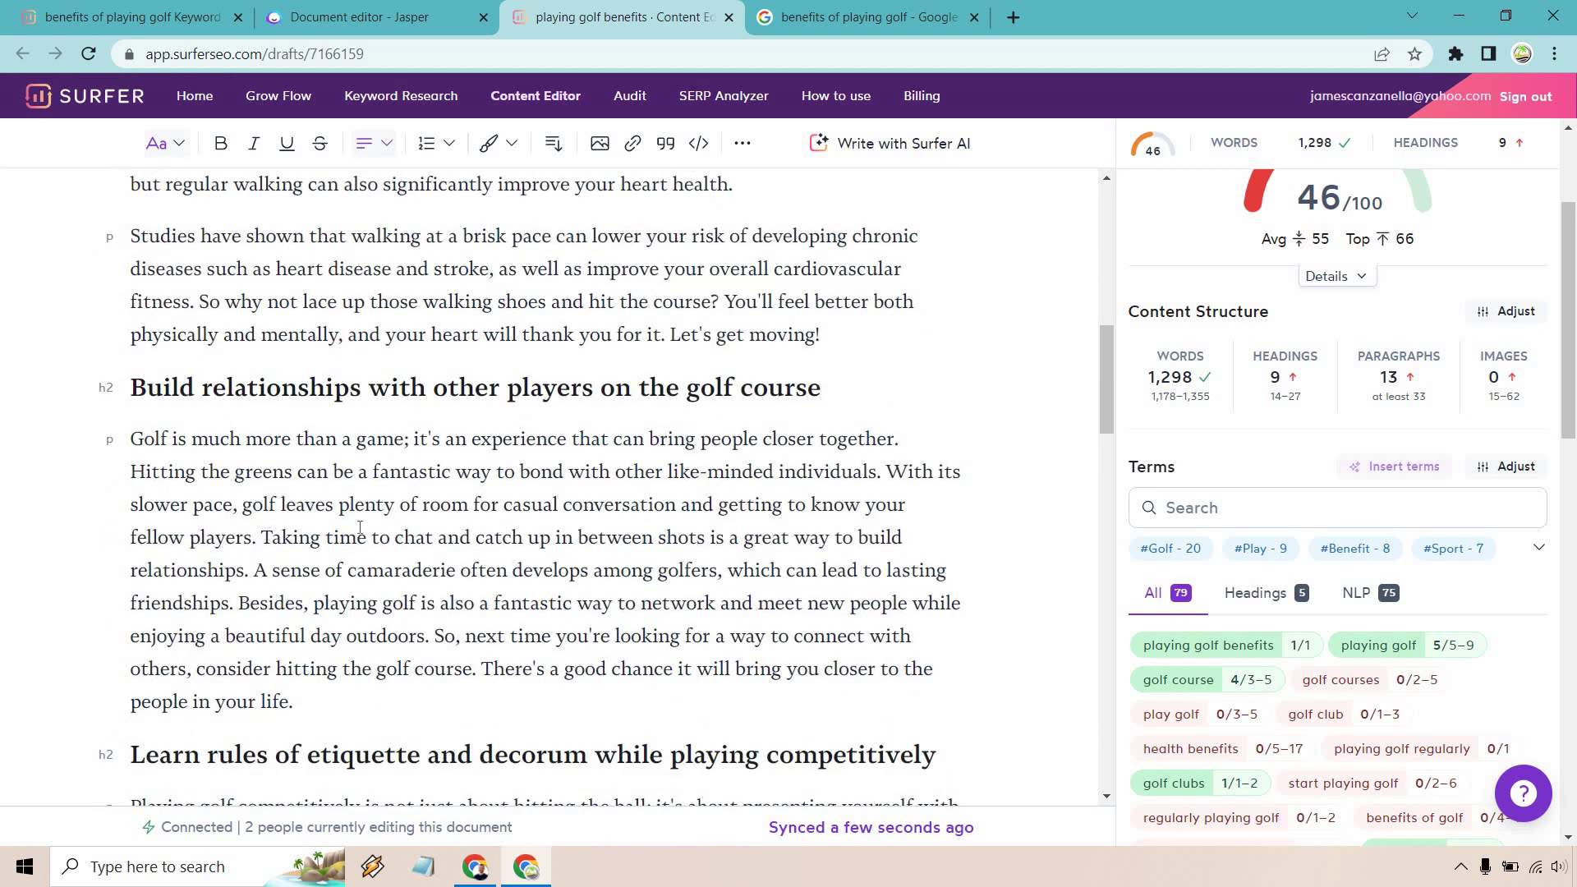
{"action": "key", "text": "Return"}
{"action": "left_click", "coordinate": [339, 688]}
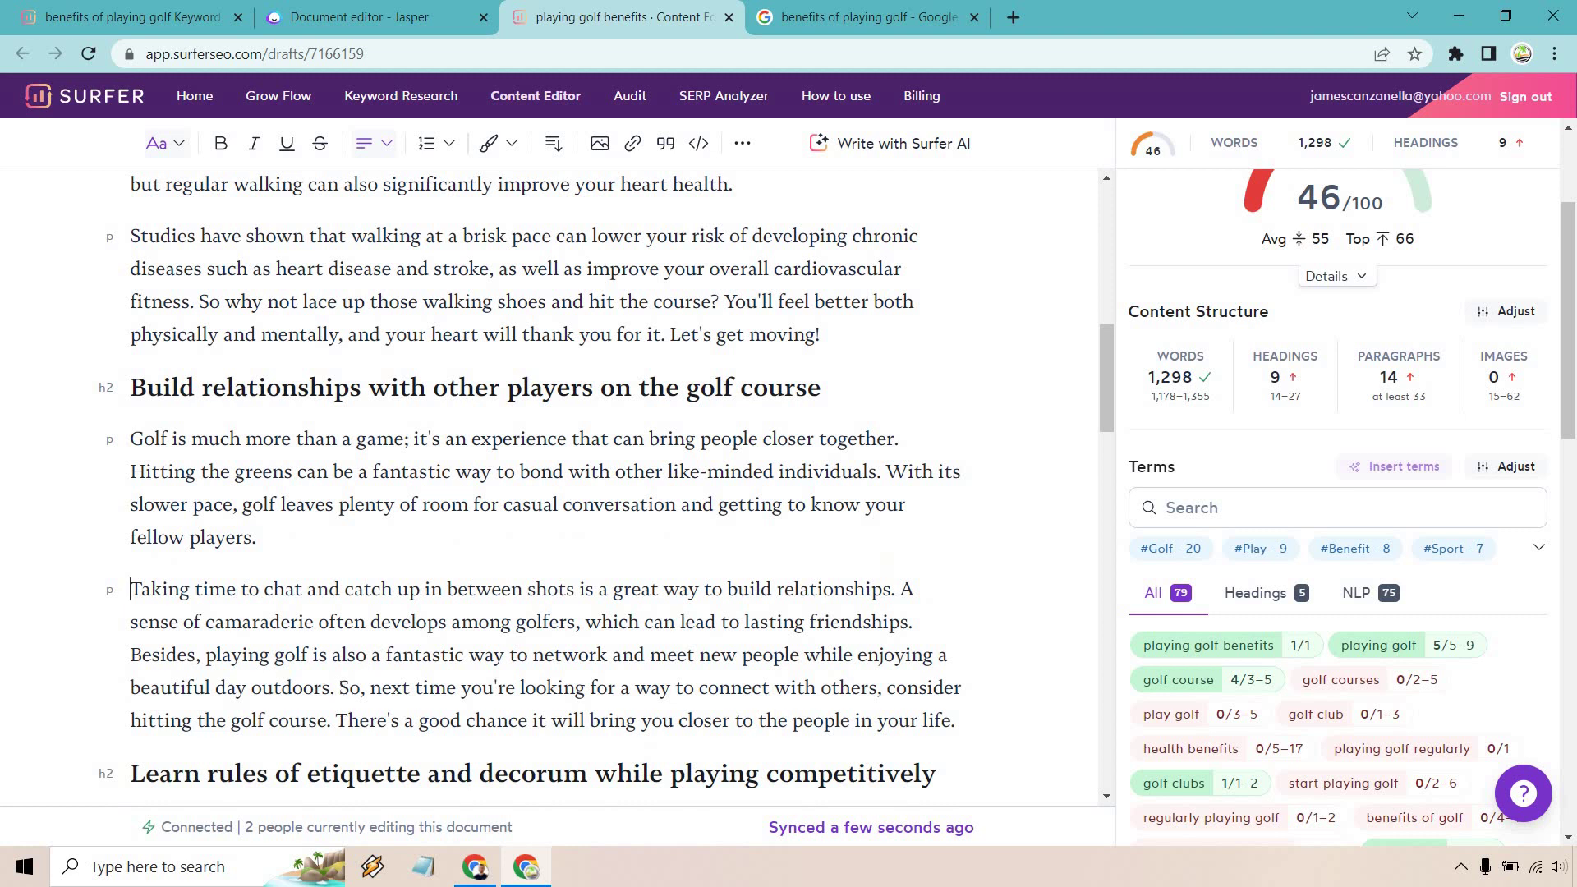
{"action": "key", "text": "Return"}
Break the etiquette and decorum section into three paragraphs, starting new ones at "Firstly, it can help" and "Not to mention, learning"
{"action": "scroll", "coordinate": [396, 430], "scroll_direction": "down", "scroll_amount": 5}
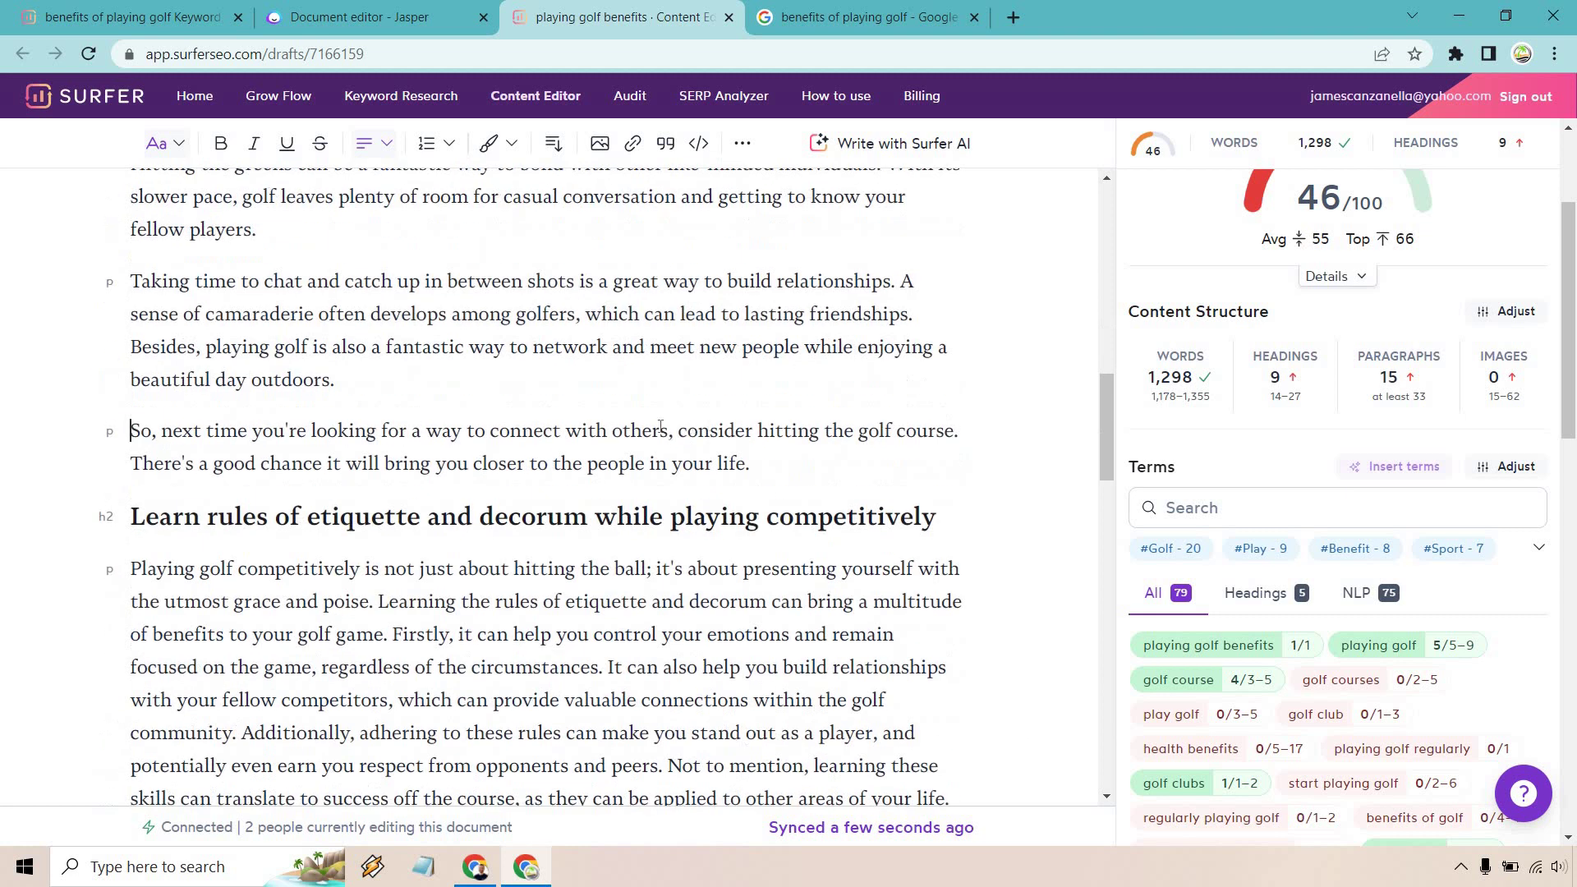
{"action": "left_click", "coordinate": [393, 429]}
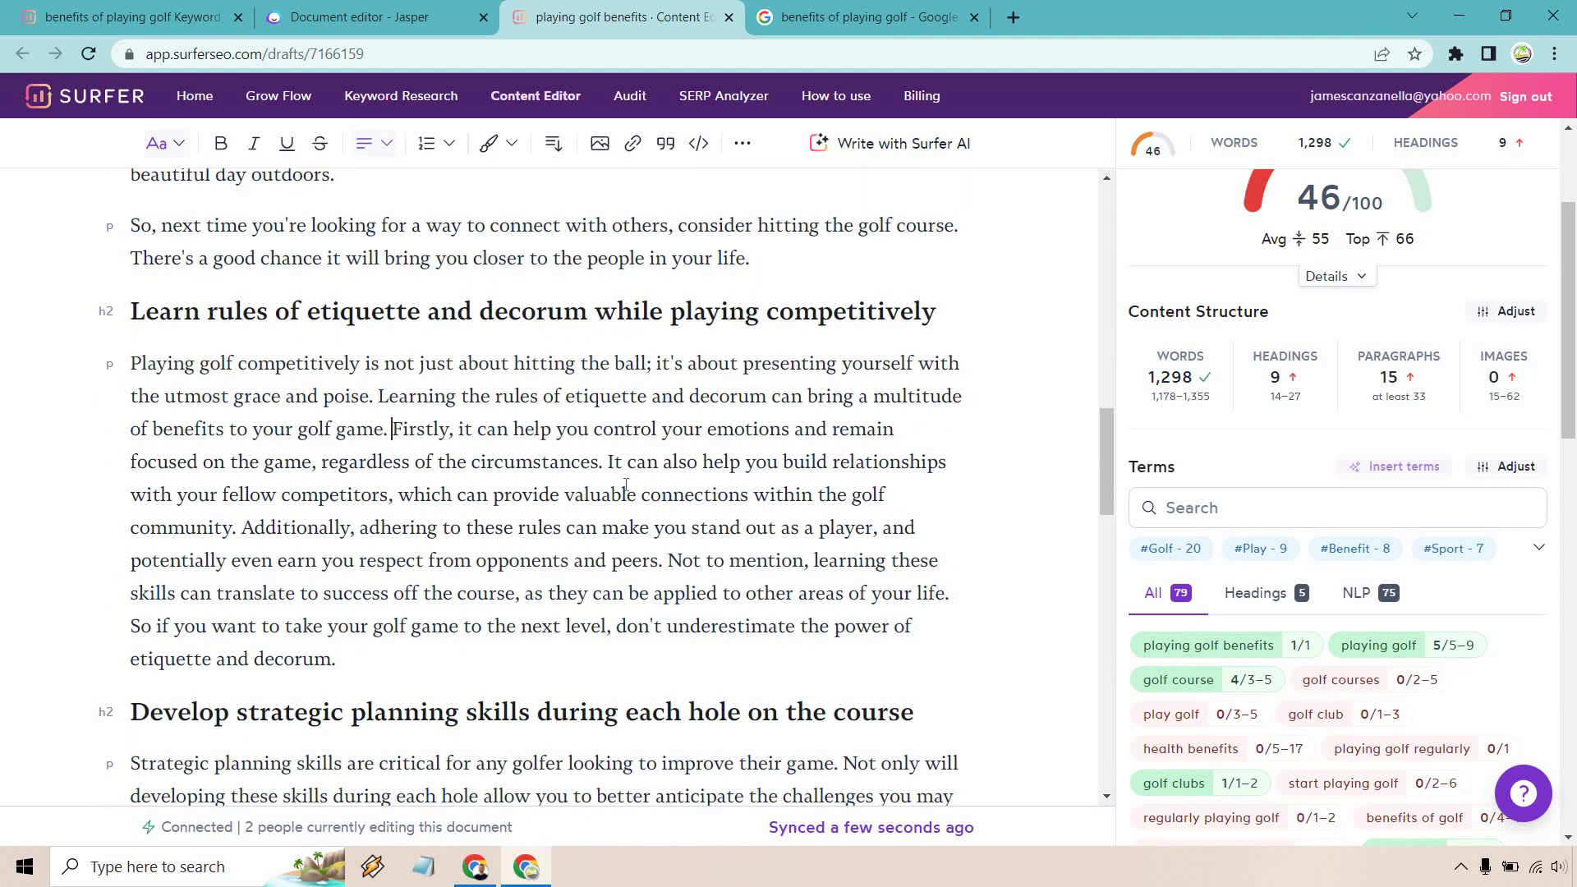
{"action": "key", "text": "Return"}
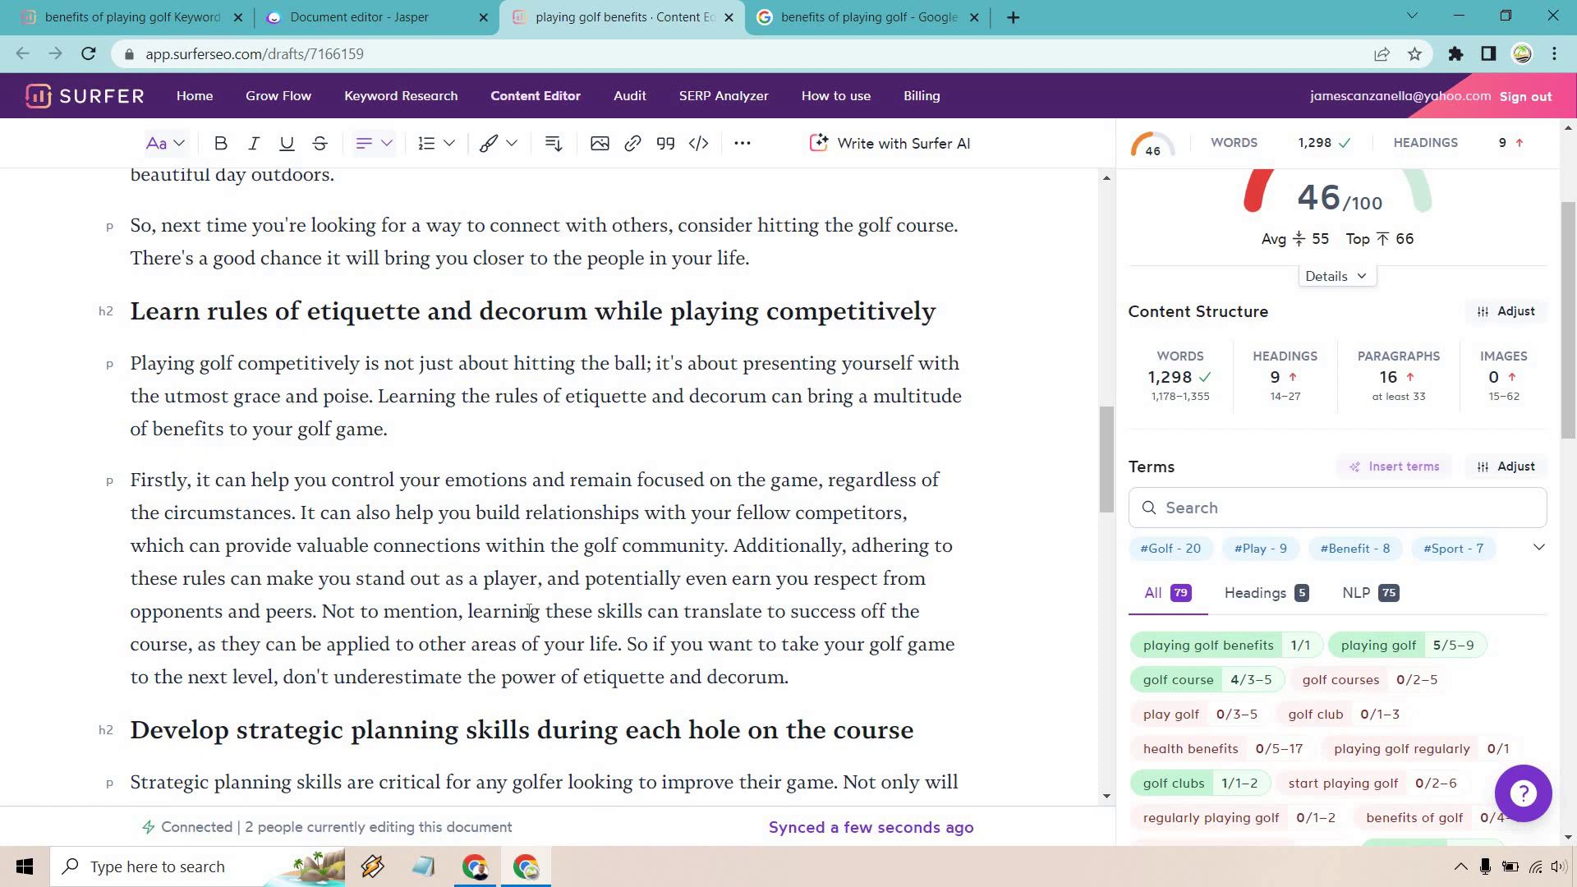
{"action": "key", "text": "Return"}
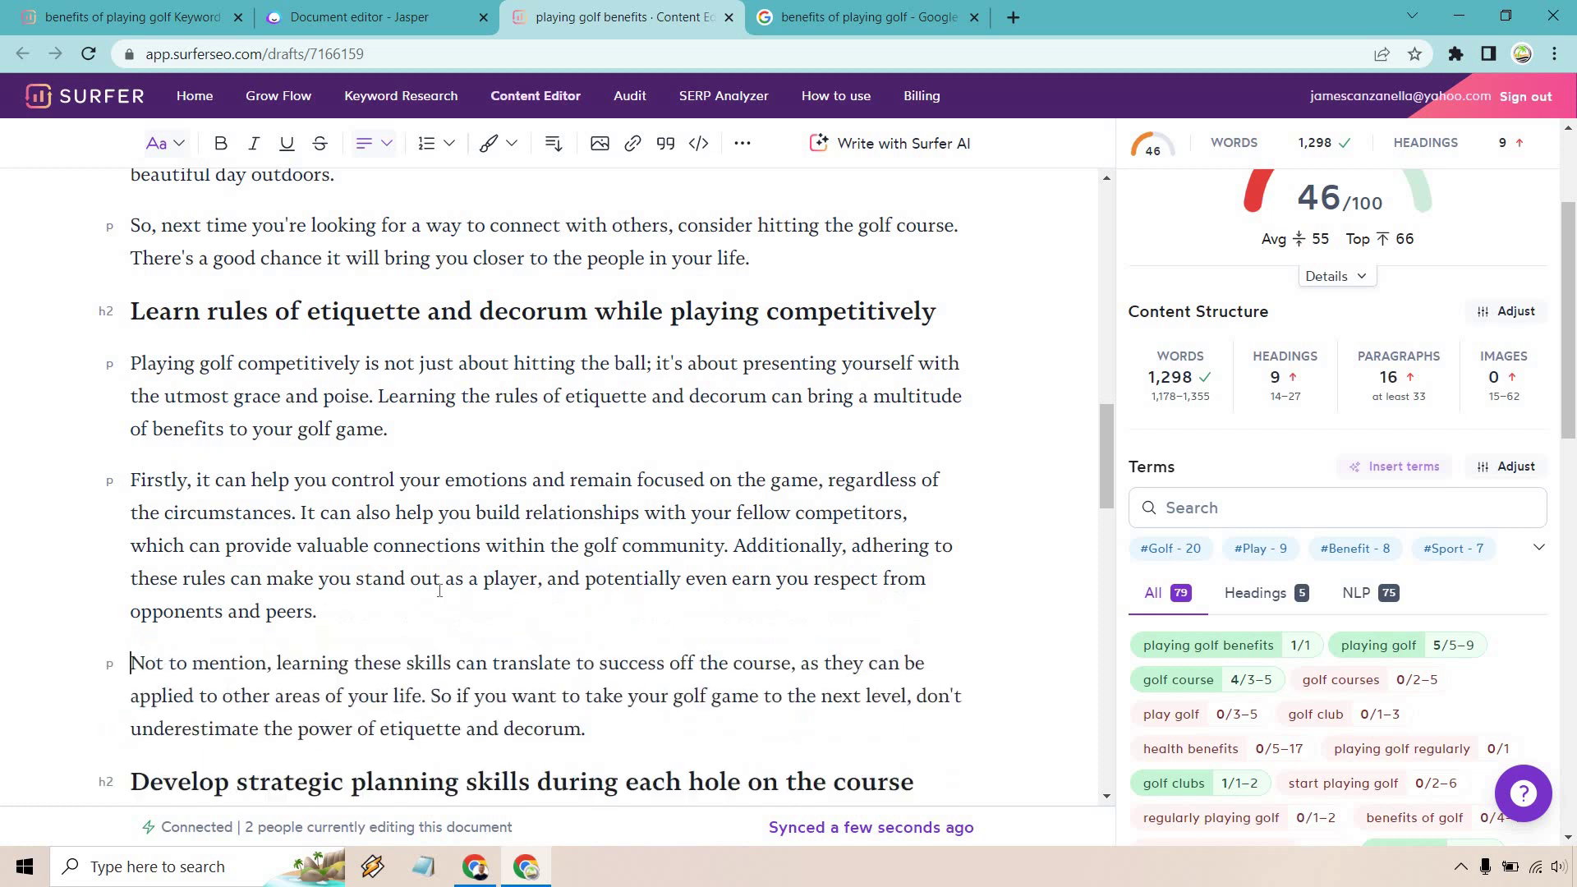
Break the strategic planning section into three paragraphs, starting new ones at "By taking the time" and "So, whether you're a seasoned pro"
{"action": "scroll", "coordinate": [440, 588], "scroll_direction": "down", "scroll_amount": 5}
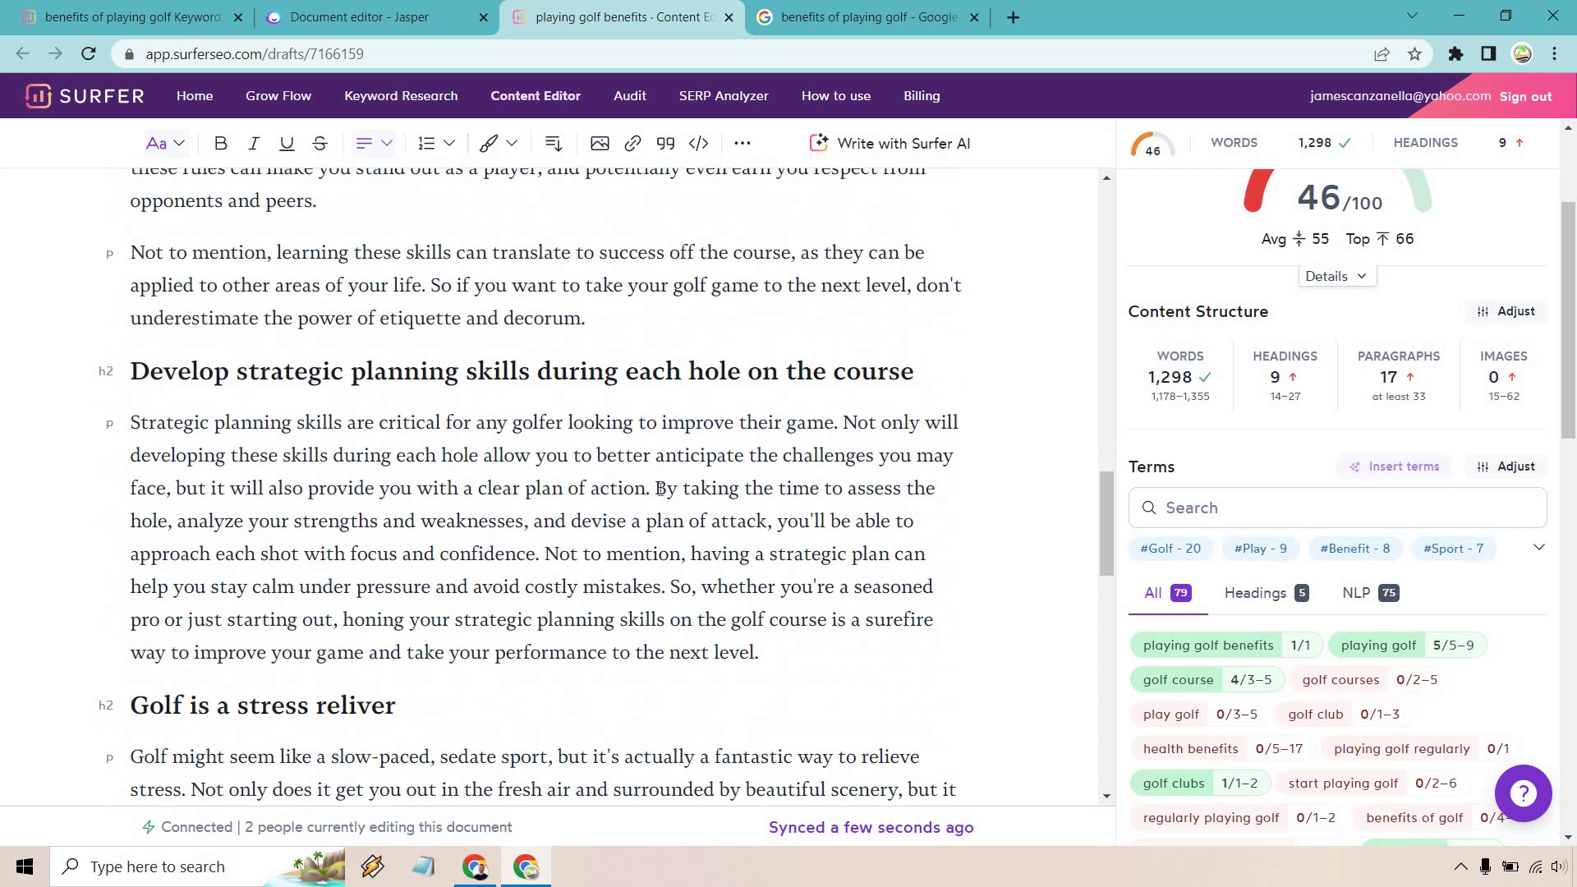
{"action": "left_click", "coordinate": [657, 493]}
{"action": "key", "text": "Return"}
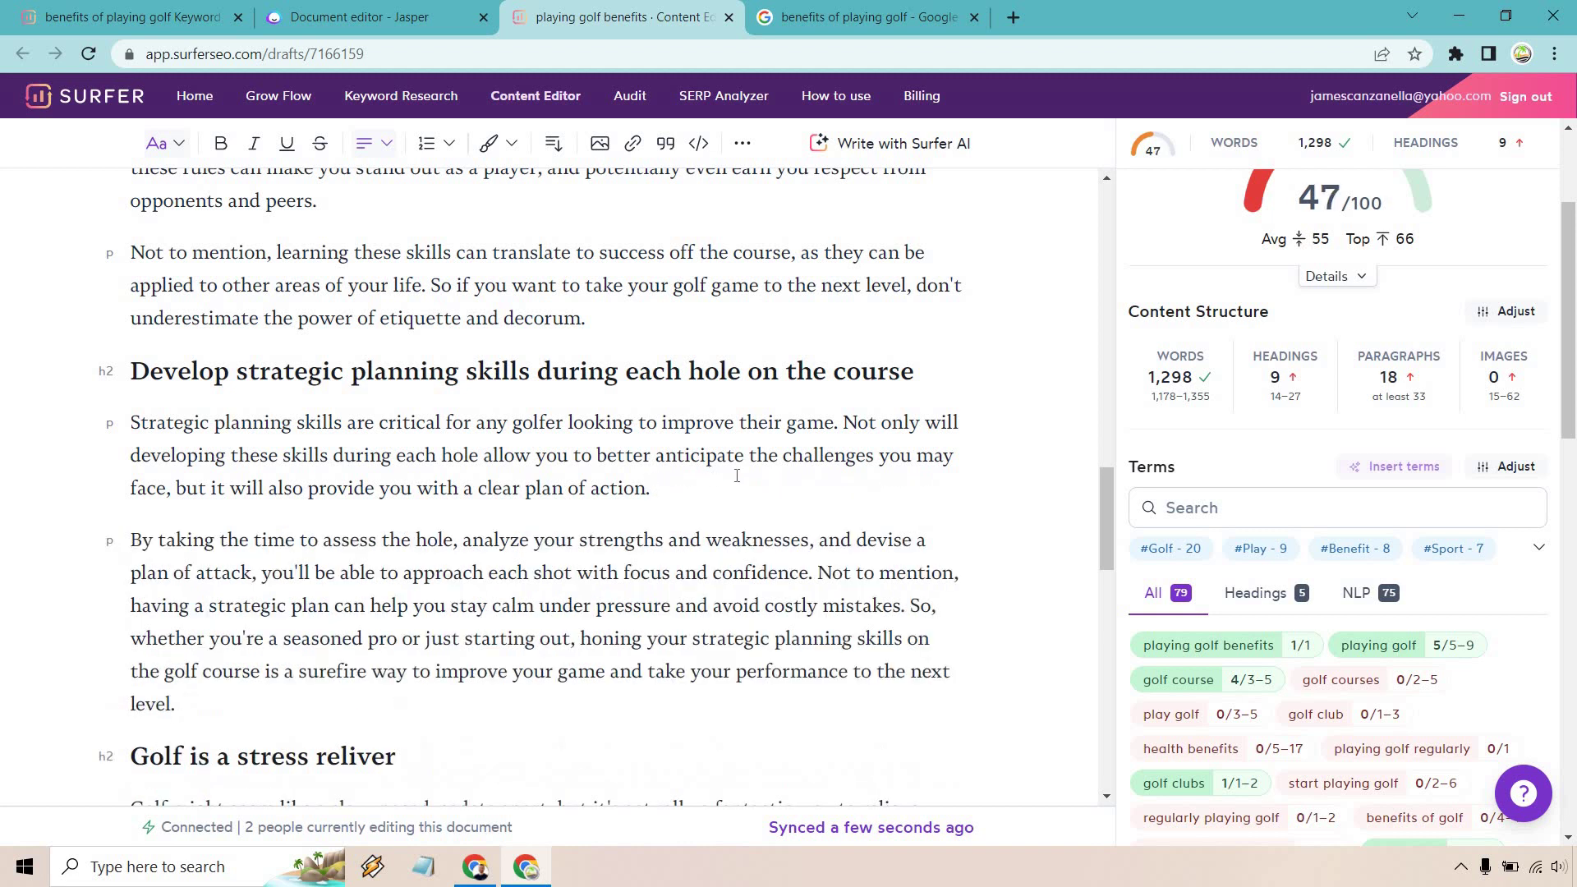
{"action": "left_click", "coordinate": [910, 605]}
{"action": "key", "text": "Return"}
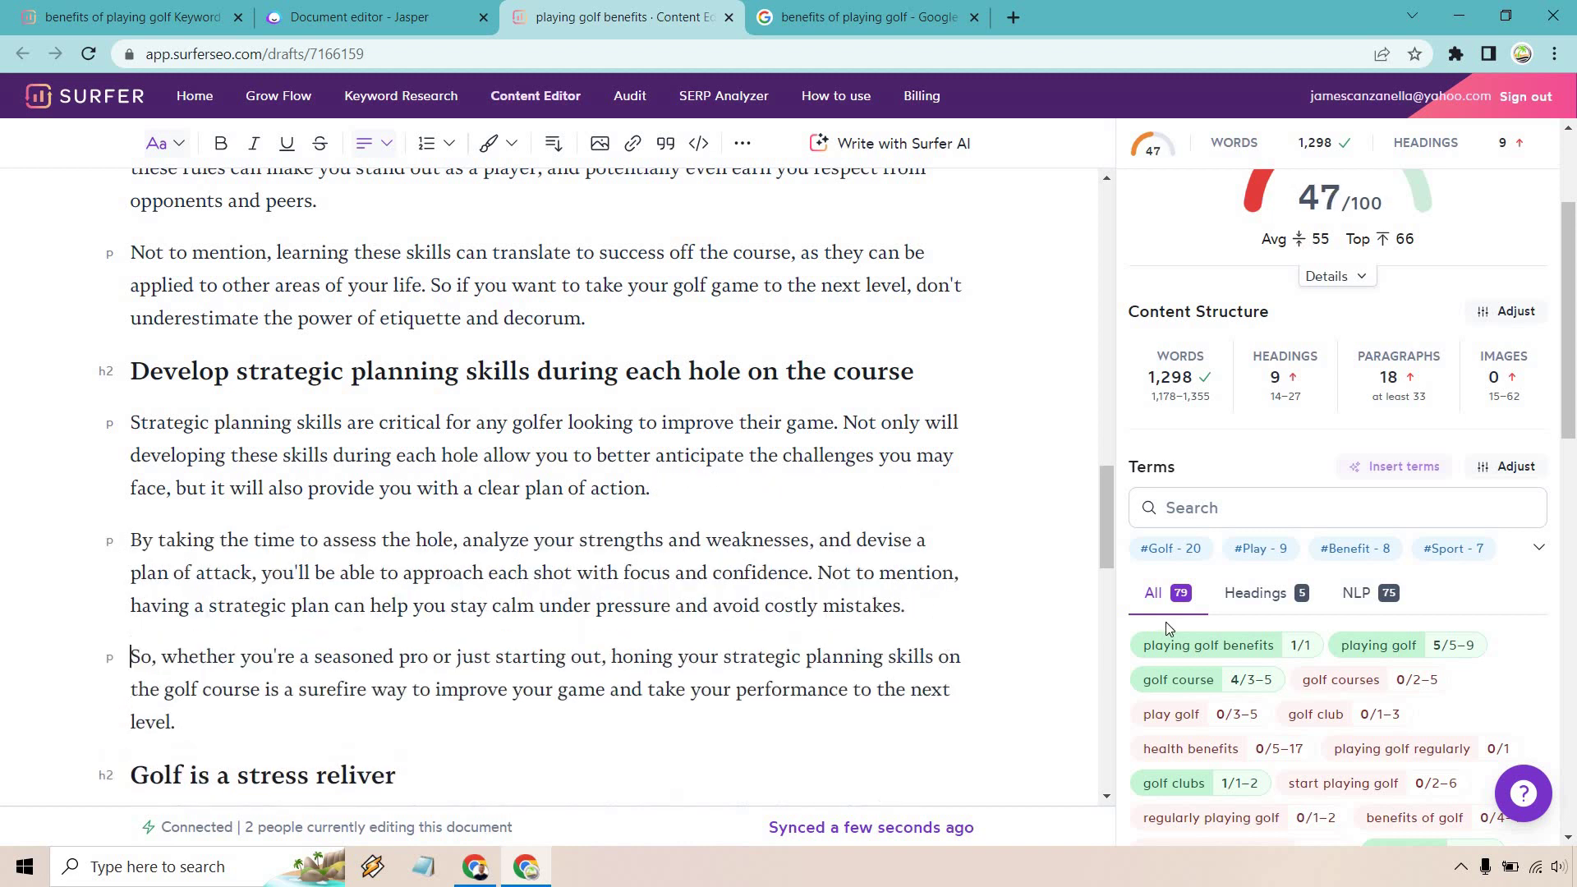
Break the stress reliever section into three paragraphs, starting new ones at "These mental challenges" and "So, if you're looking"
{"action": "scroll", "coordinate": [724, 388], "scroll_direction": "down", "scroll_amount": 3}
{"action": "scroll", "coordinate": [723, 388], "scroll_direction": "down", "scroll_amount": 2}
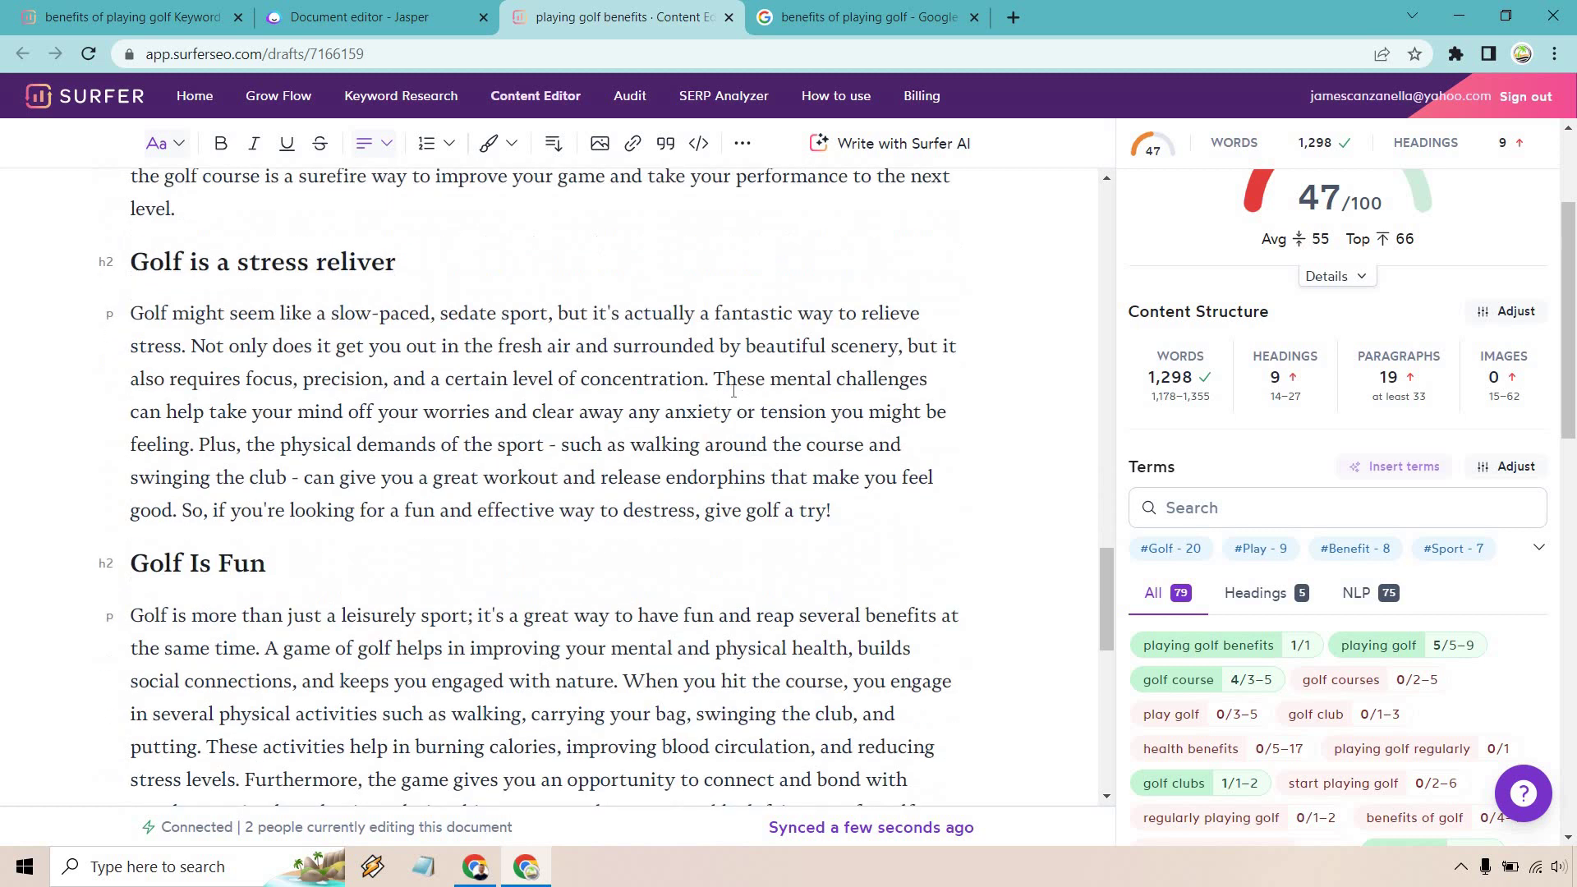
{"action": "key", "text": "Return"}
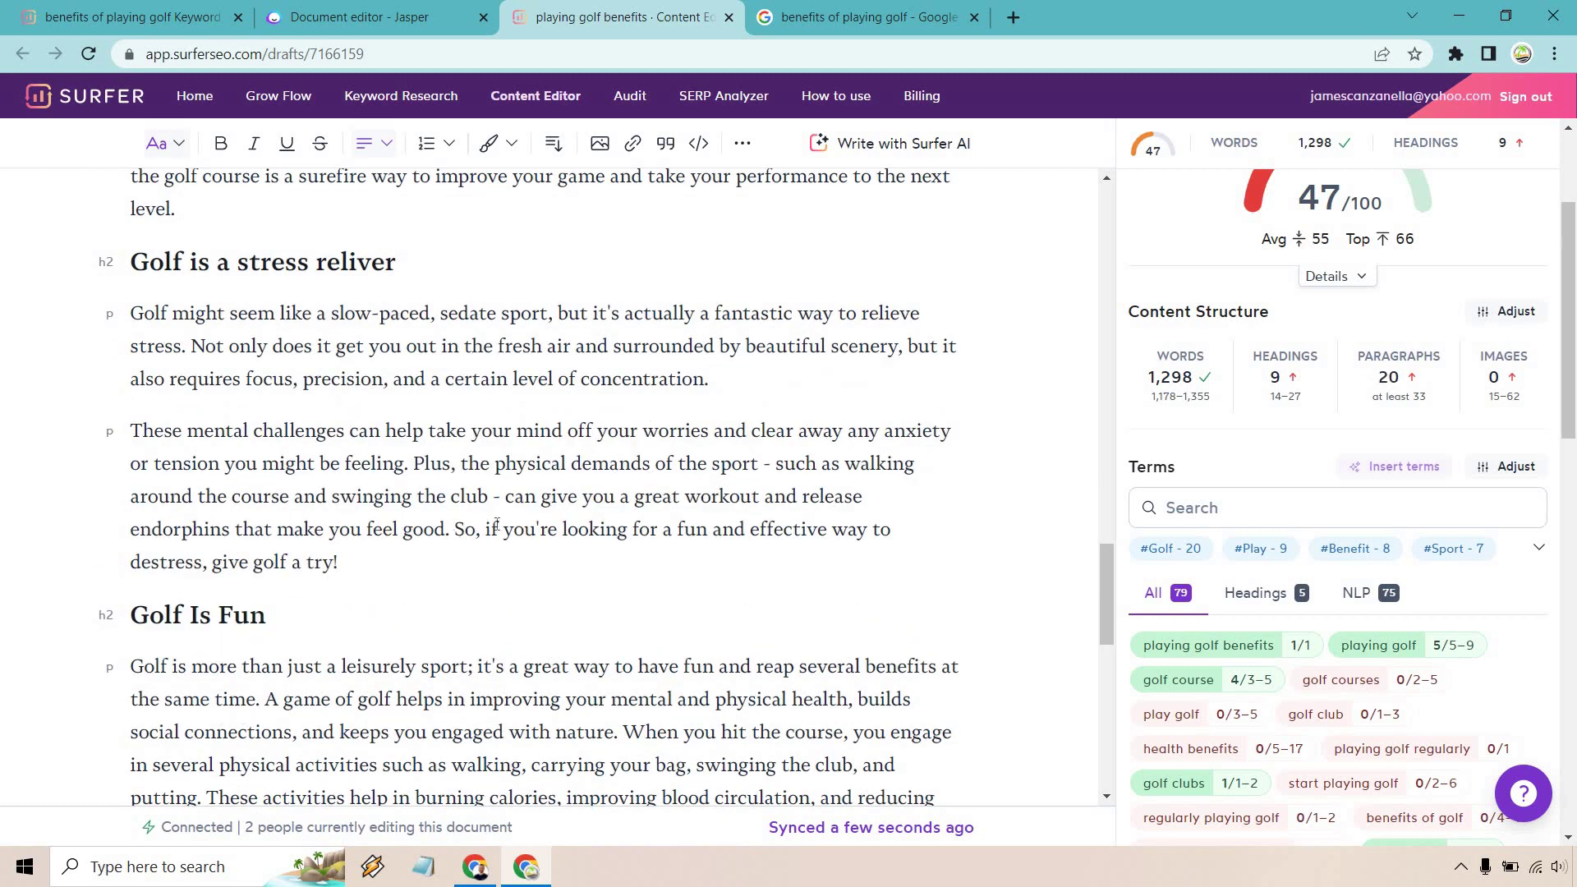
{"action": "key", "text": "Return"}
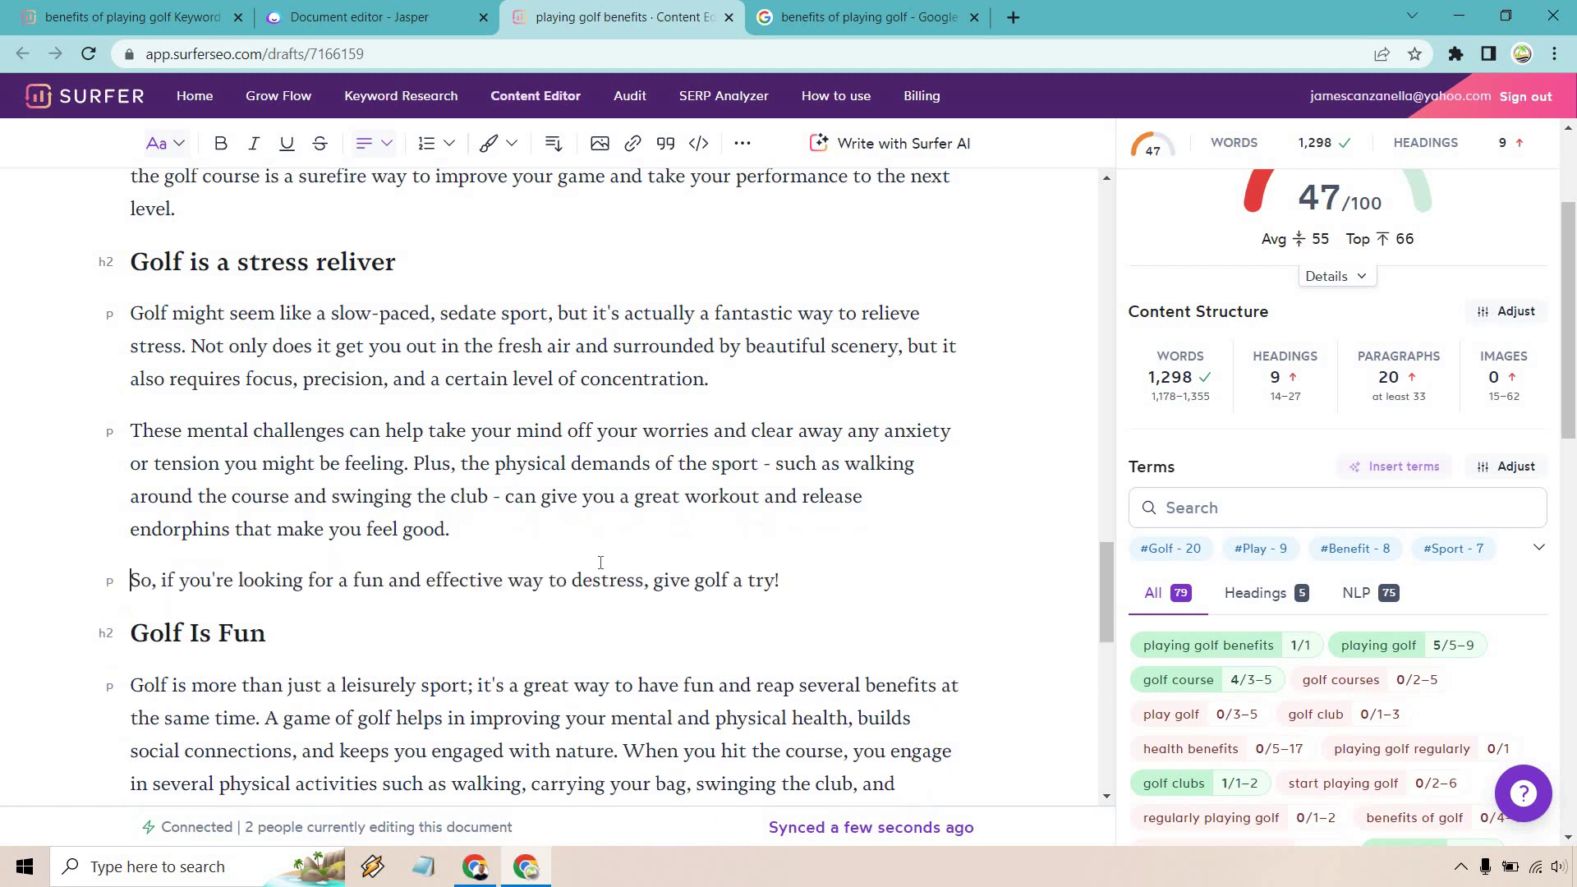
Split the "Golf Is Fun" section into four paragraphs, starting new ones at "When you hit the course", "Furthermore" and "So, if you're looking"
{"action": "scroll", "coordinate": [601, 434], "scroll_direction": "down", "scroll_amount": 2}
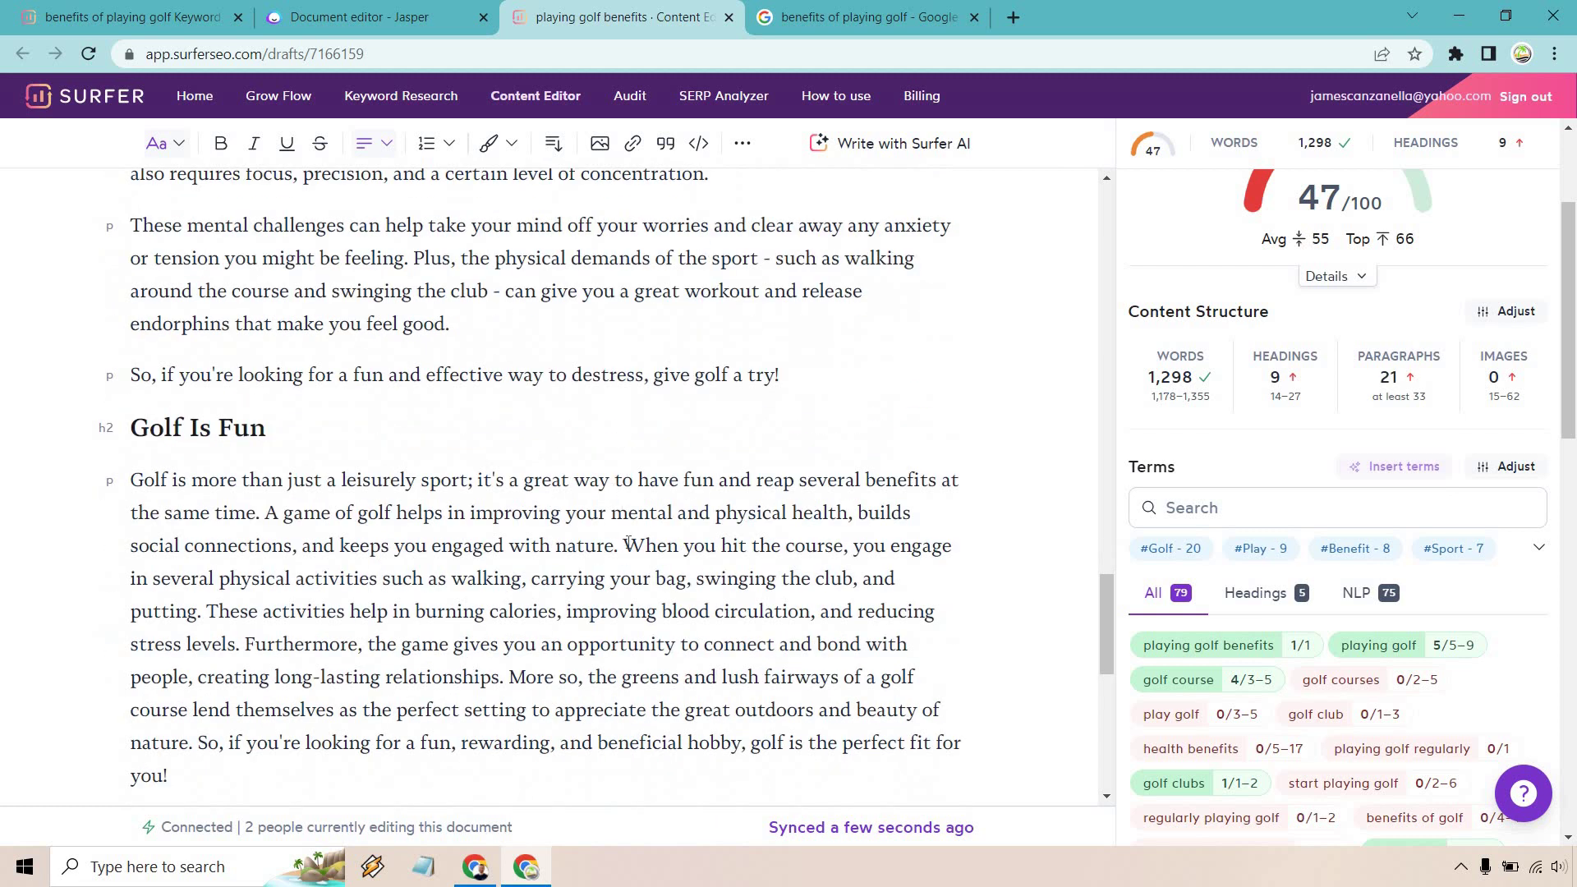
{"action": "left_click", "coordinate": [631, 544]}
{"action": "key", "text": "Return"}
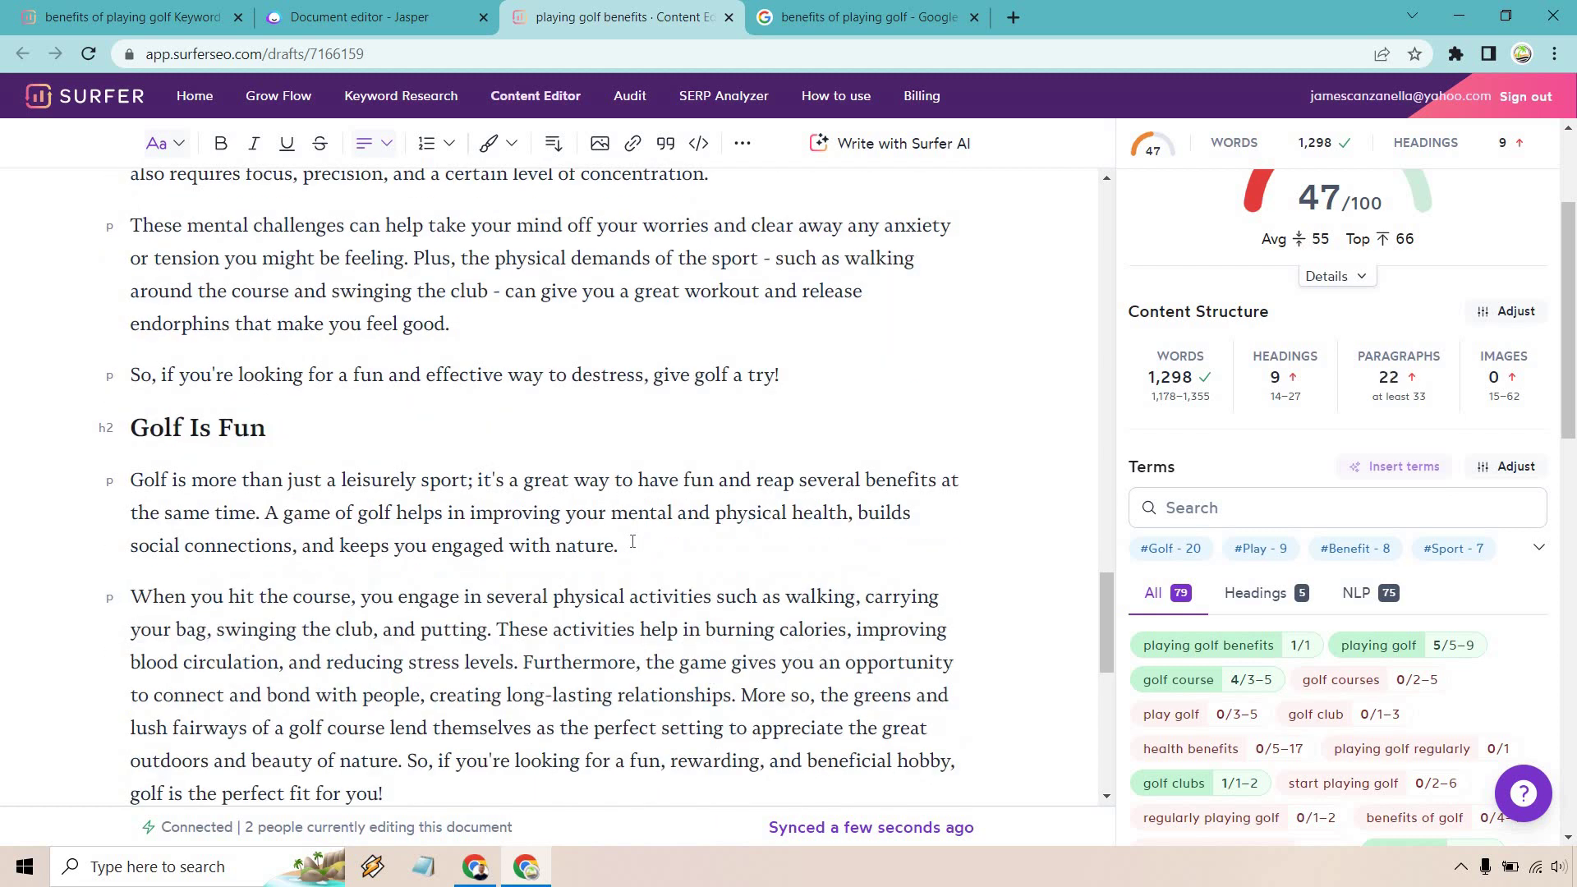
{"action": "left_click", "coordinate": [526, 665]}
{"action": "key", "text": "Return"}
{"action": "scroll", "coordinate": [821, 600], "scroll_direction": "down", "scroll_amount": 2}
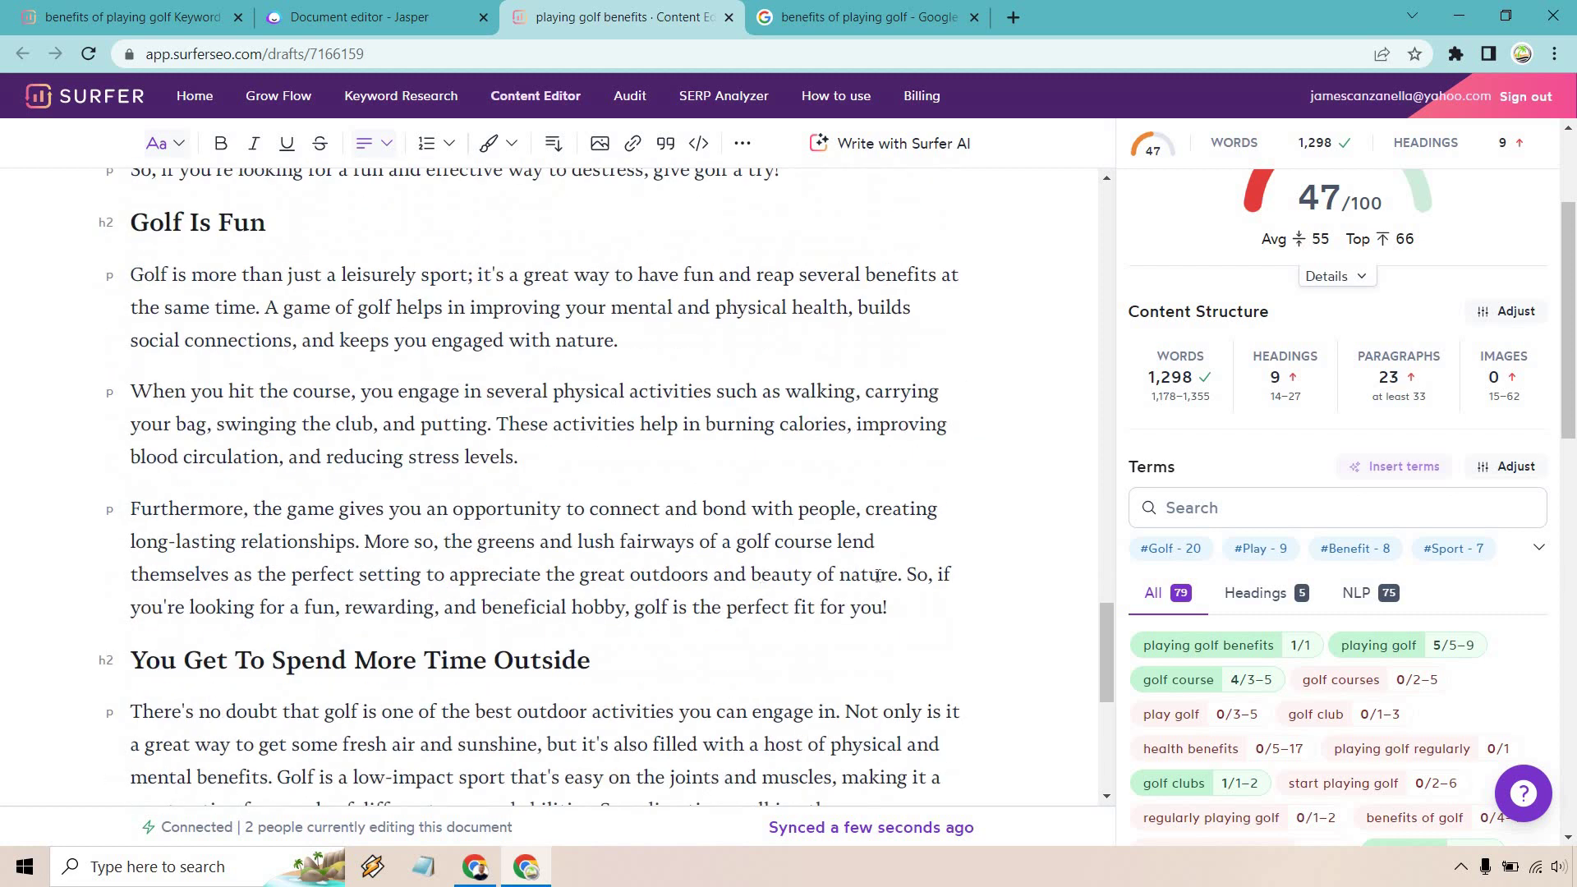
{"action": "left_click", "coordinate": [904, 574]}
{"action": "key", "text": "Return"}
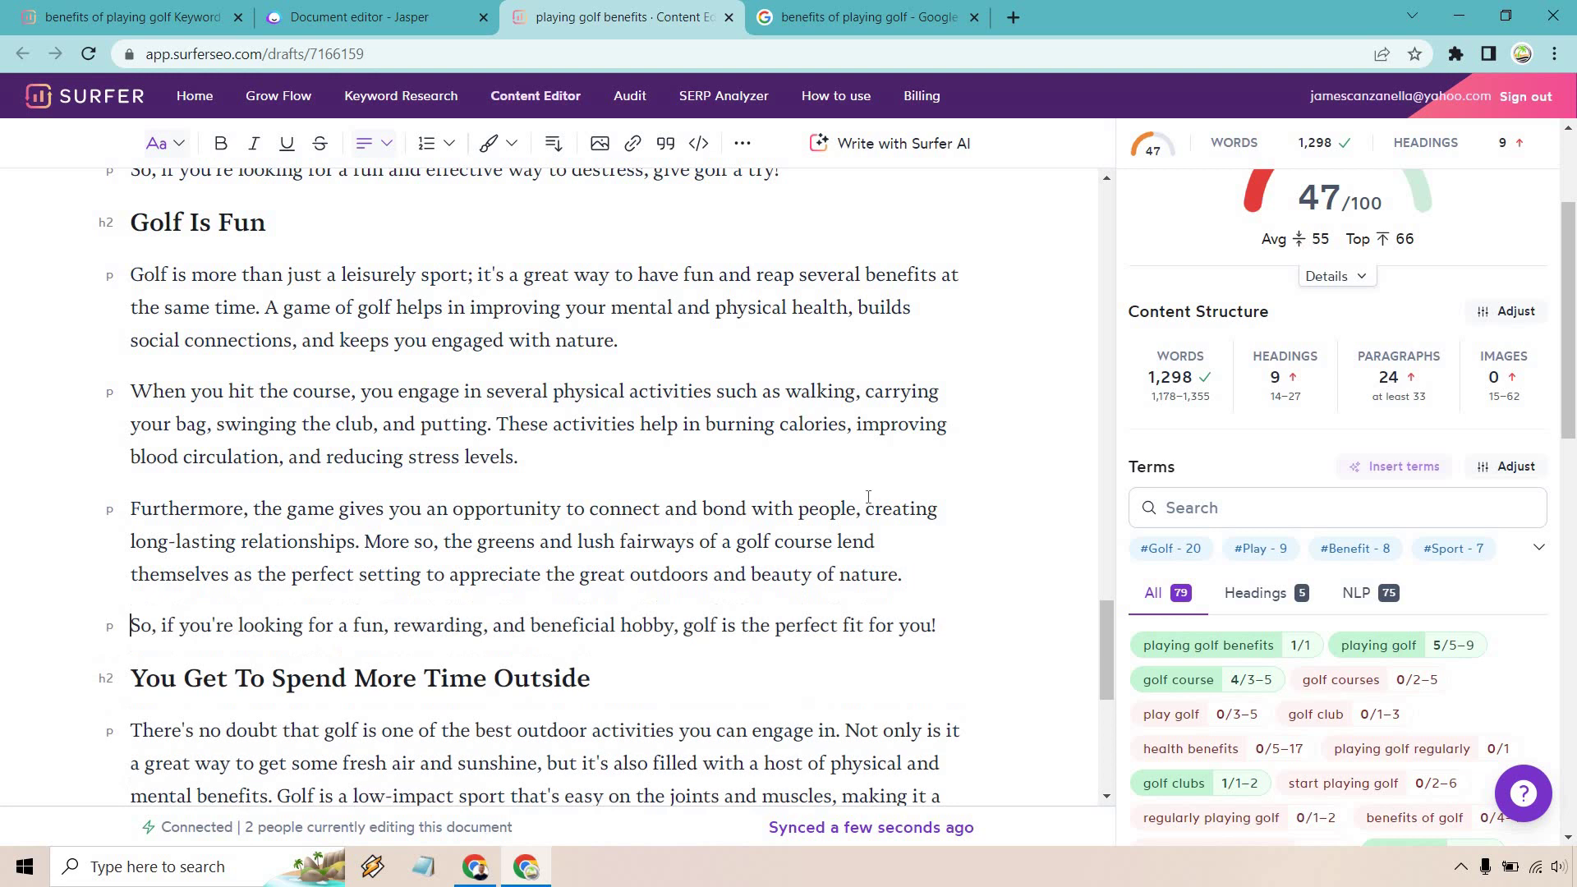
Split the "You Get To Spend More Time Outside" section before "Golf is a low-impact sport", "When you're out" and "So, the next time"
{"action": "scroll", "coordinate": [868, 496], "scroll_direction": "down", "scroll_amount": 3}
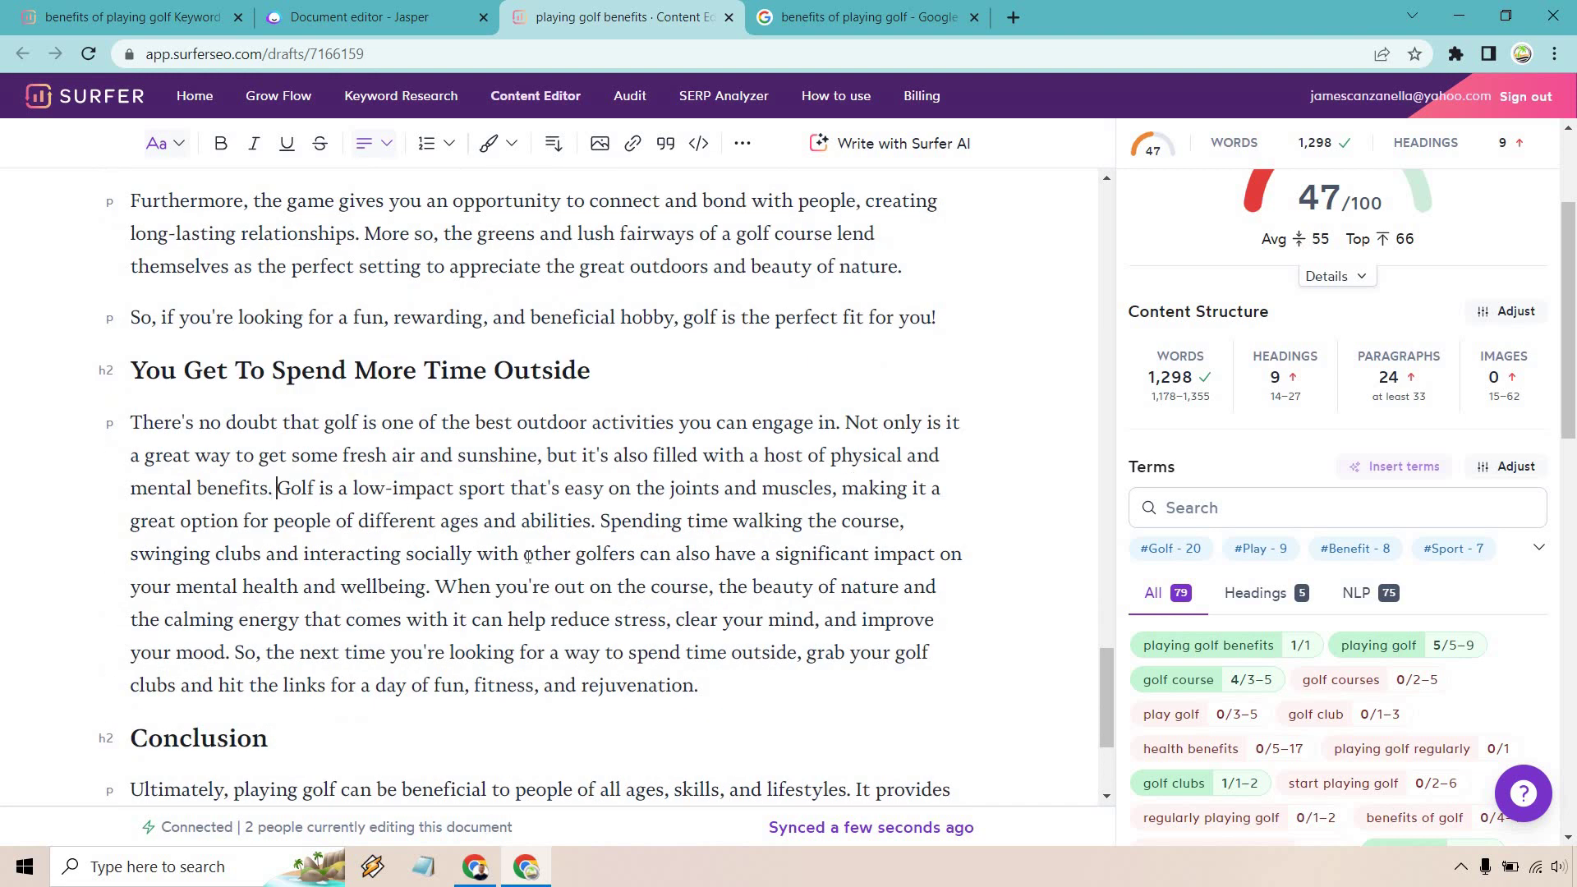
{"action": "key", "text": "Return"}
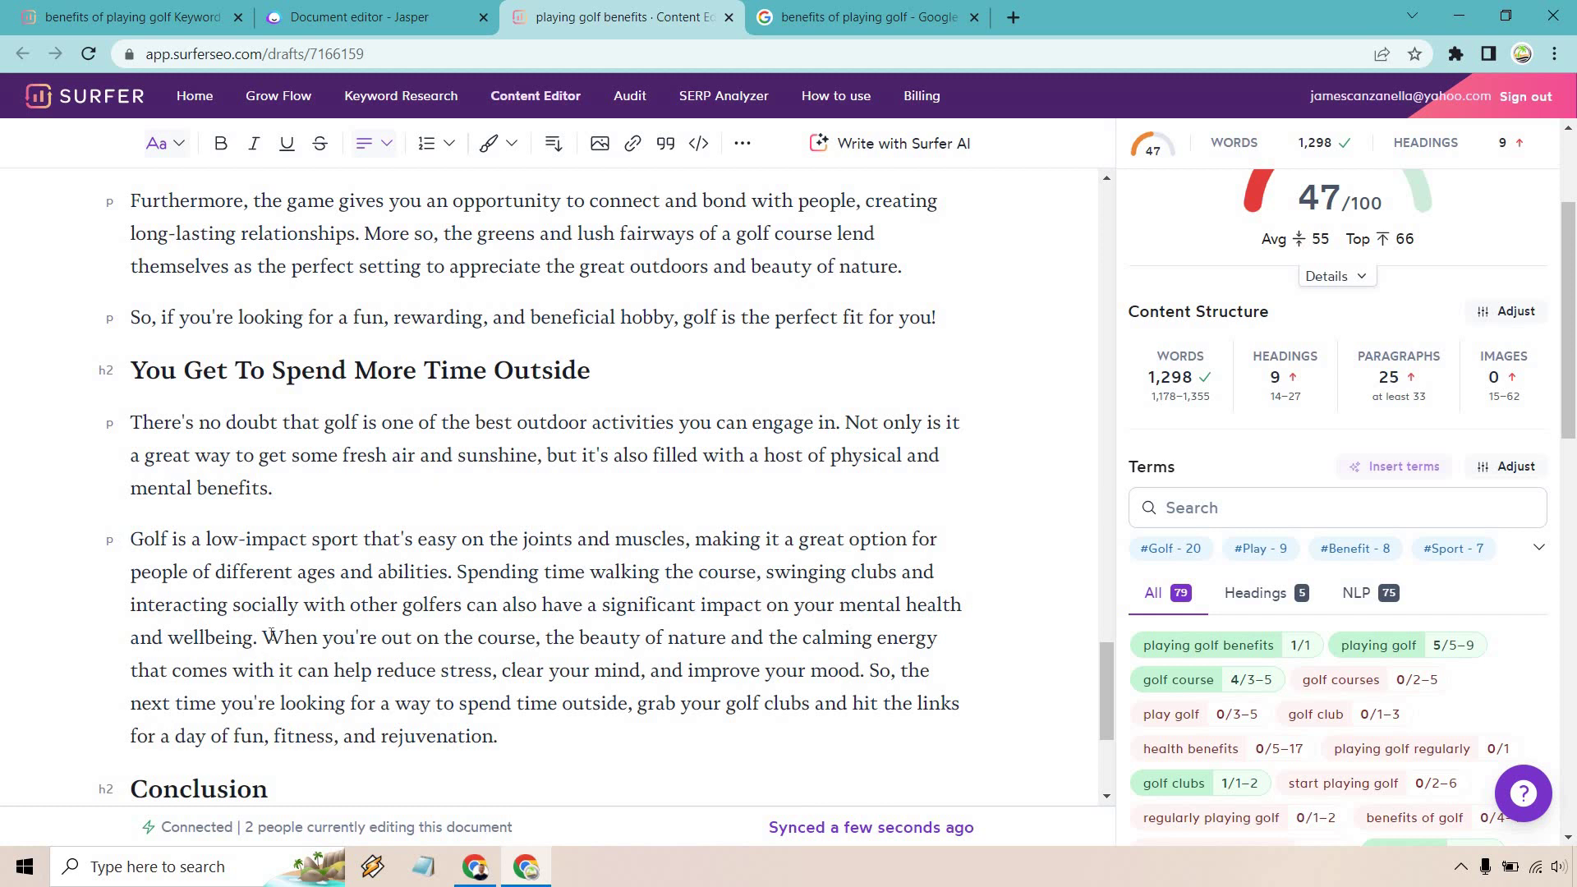
{"action": "left_click", "coordinate": [265, 638]}
{"action": "key", "text": "Return"}
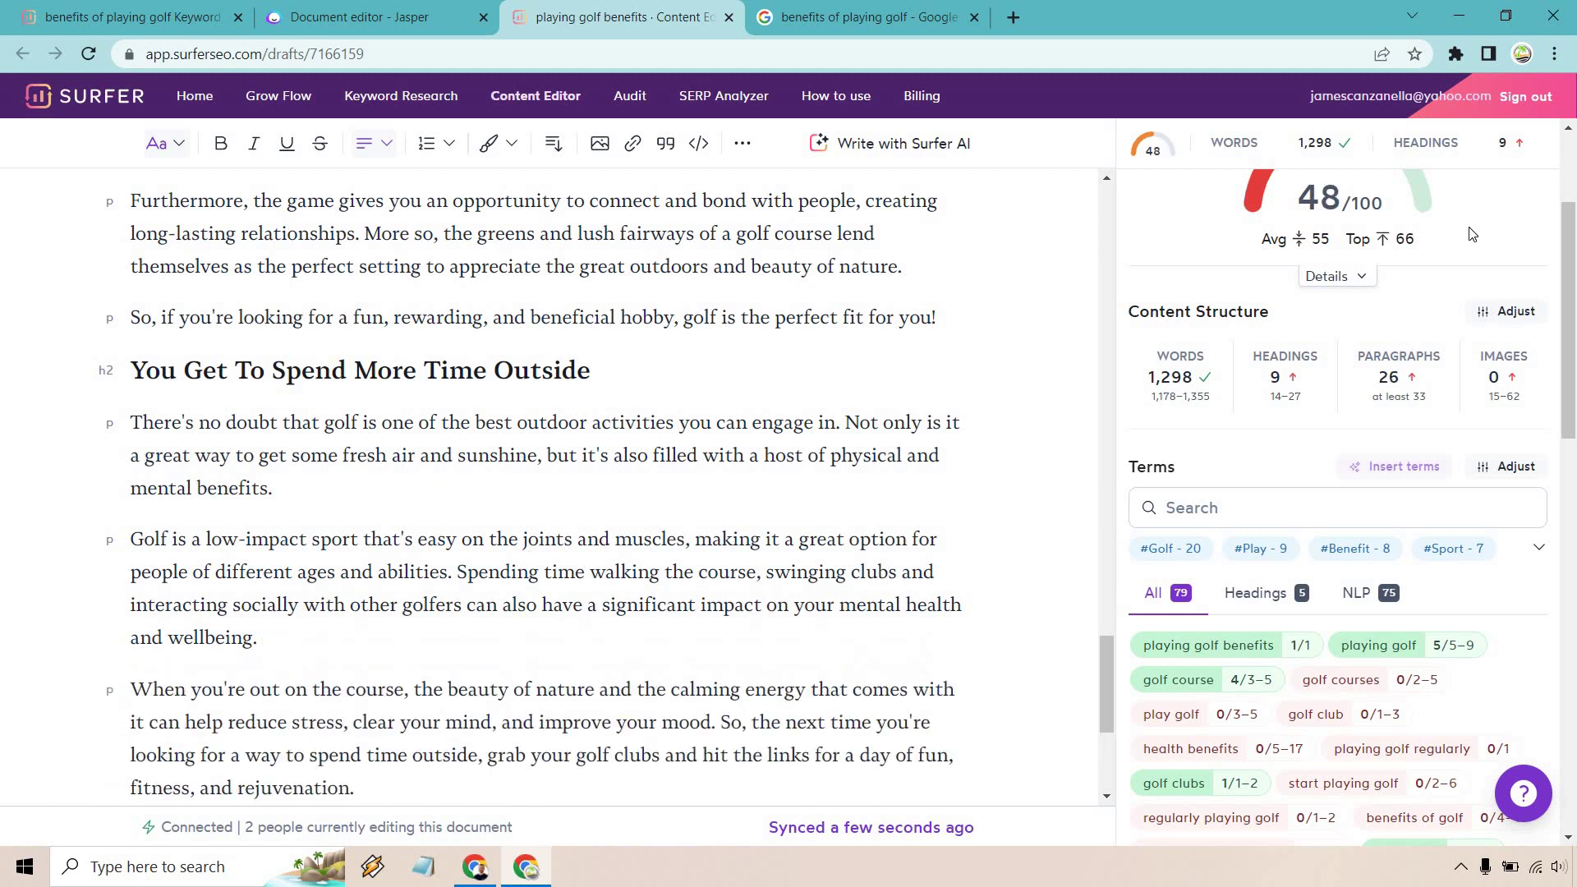
{"action": "scroll", "coordinate": [740, 492], "scroll_direction": "down", "scroll_amount": 3}
{"action": "left_click", "coordinate": [721, 517]}
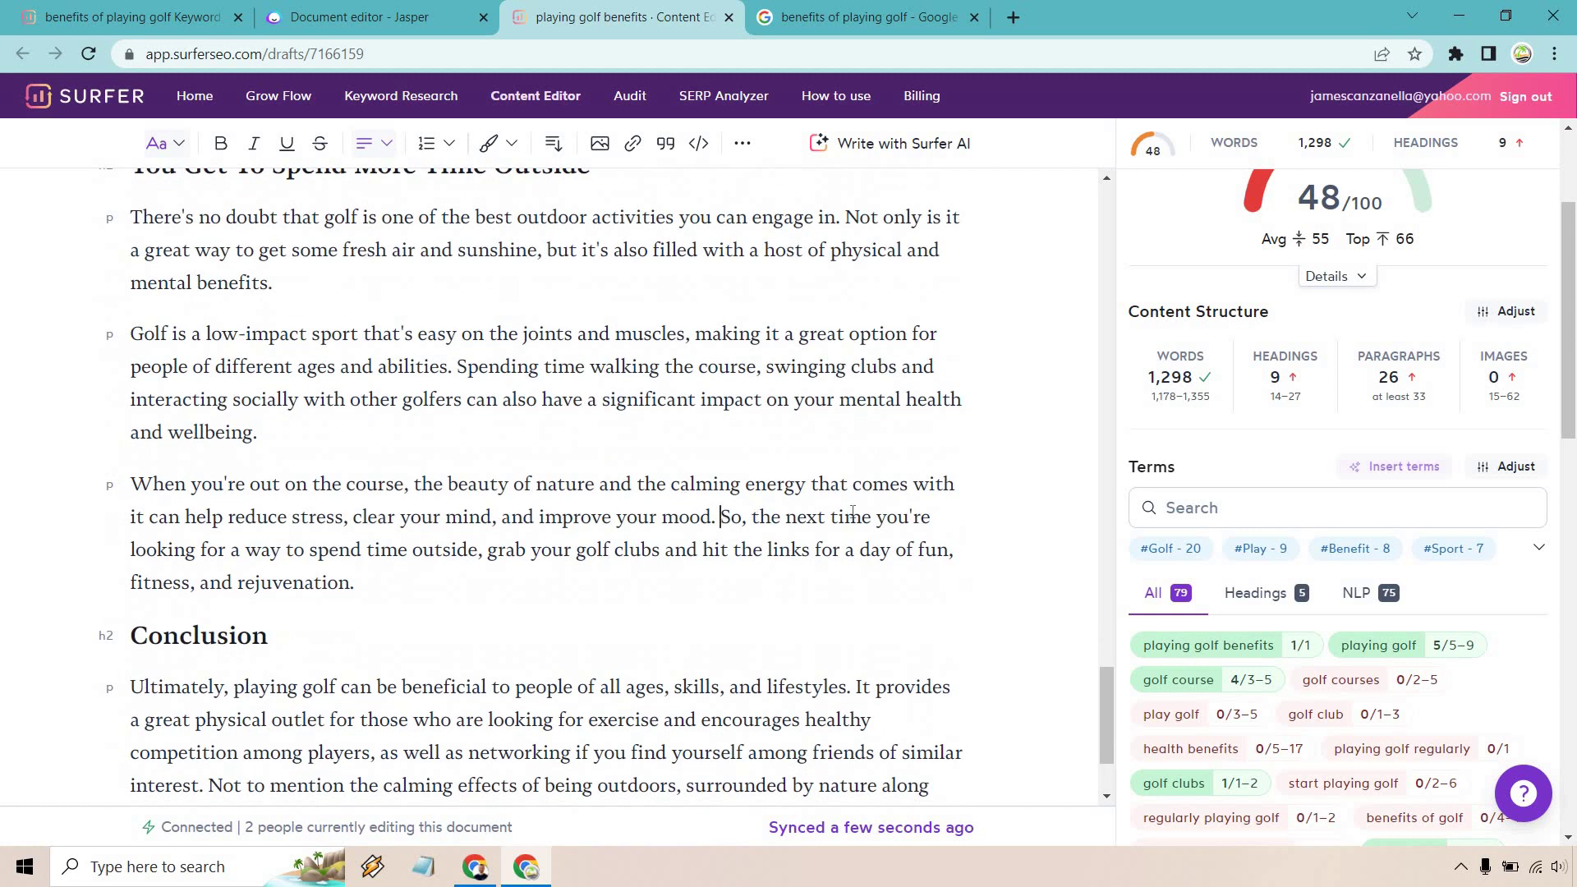
{"action": "key", "text": "Return"}
Break the conclusion into three paragraphs, starting new ones at "Not to mention the calming effects" and "So why not take"
{"action": "scroll", "coordinate": [797, 419], "scroll_direction": "down", "scroll_amount": 2}
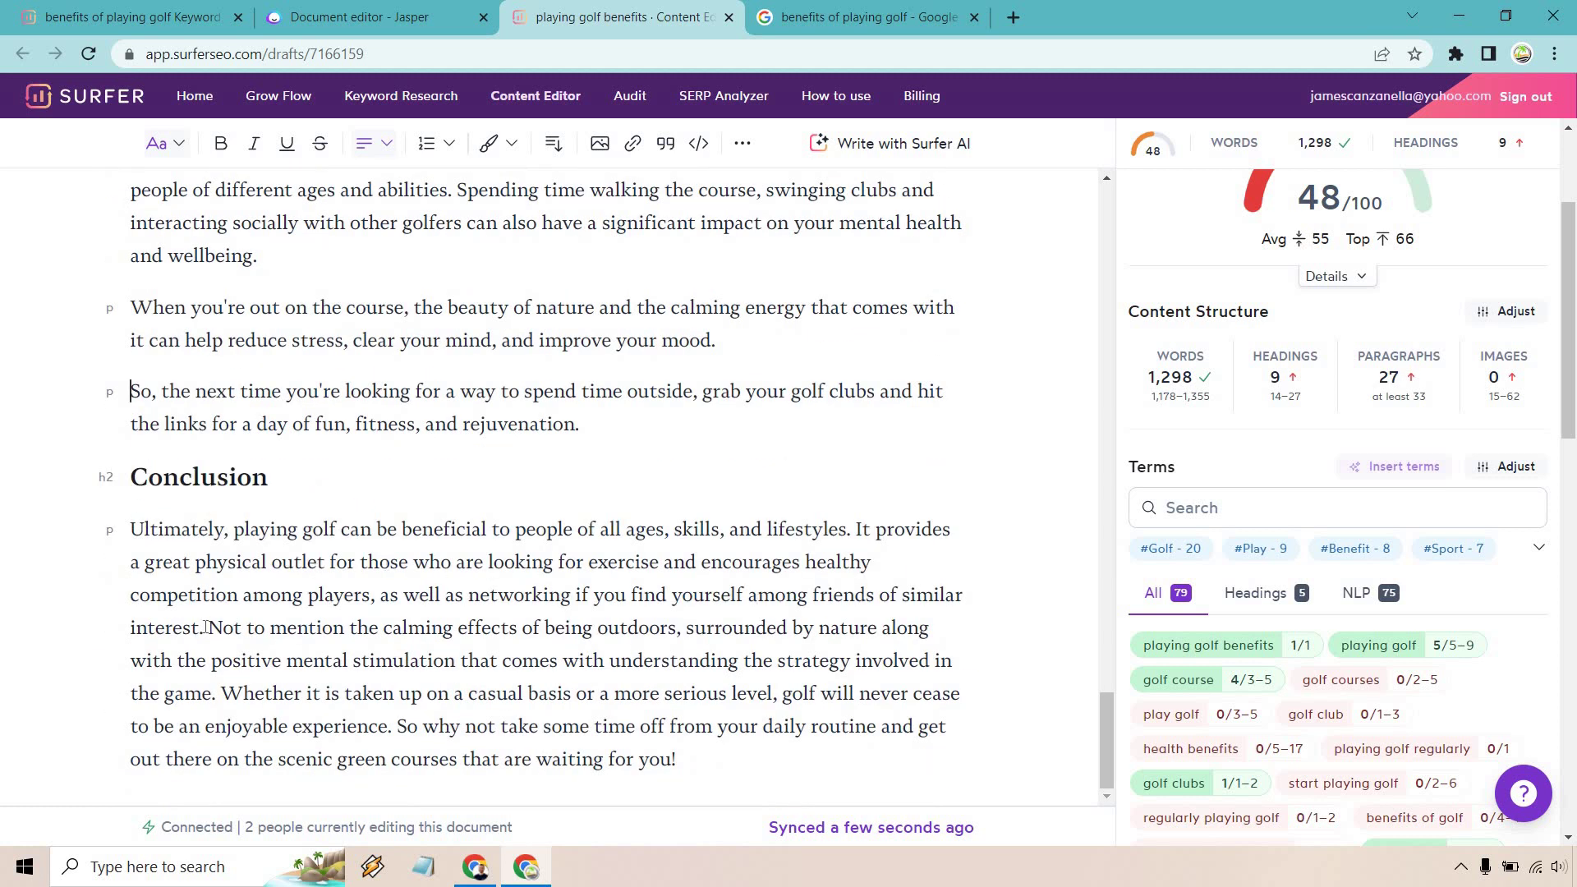
{"action": "key", "text": "Return"}
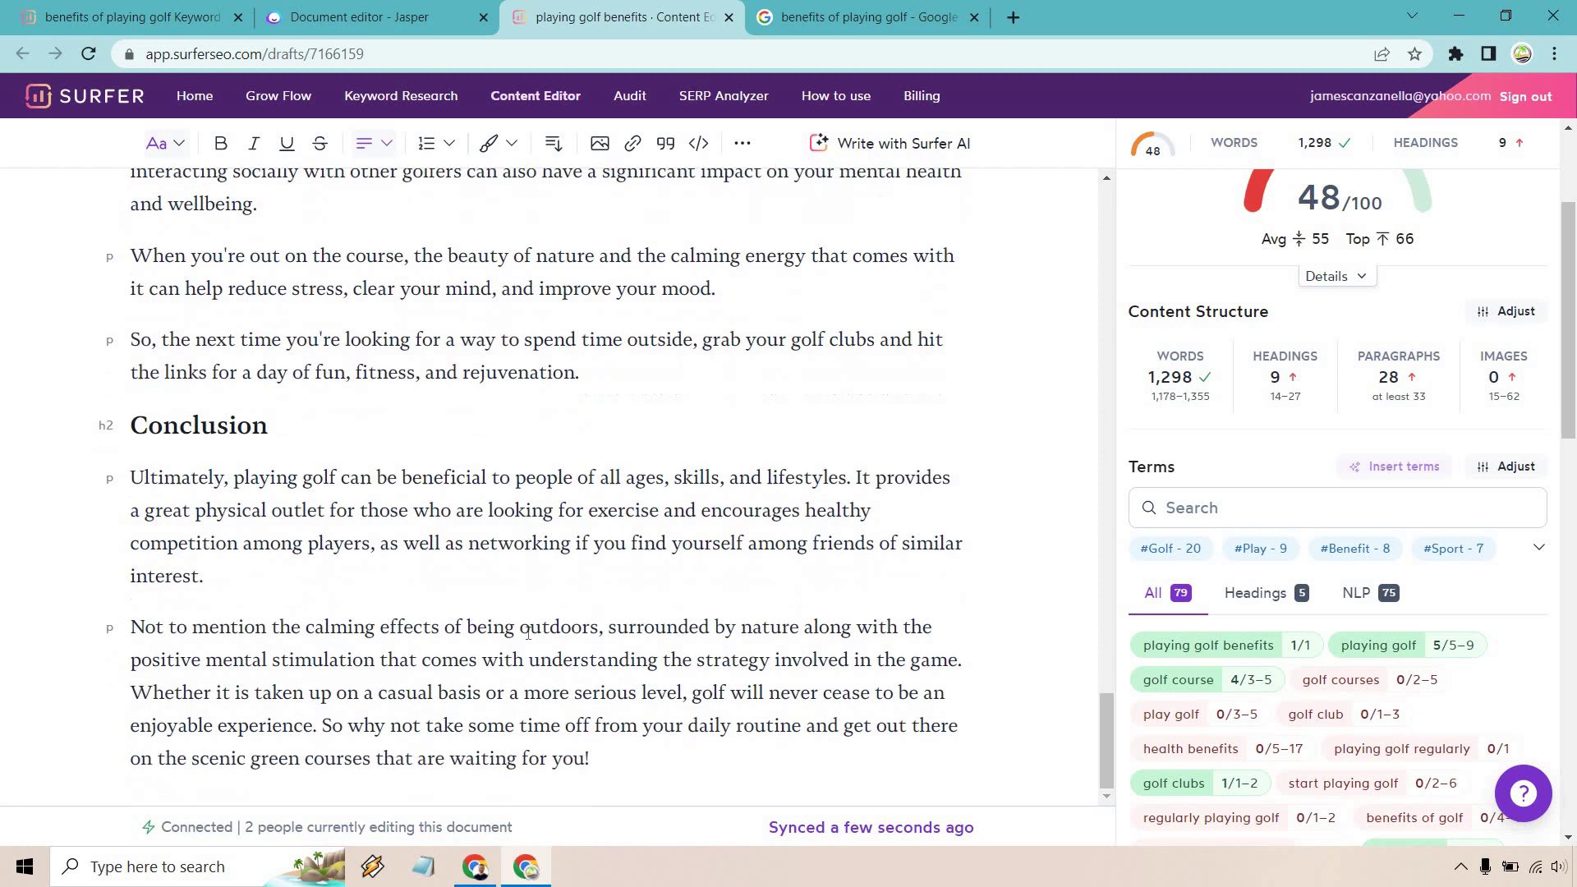
{"action": "left_click", "coordinate": [321, 726]}
{"action": "key", "text": "Return"}
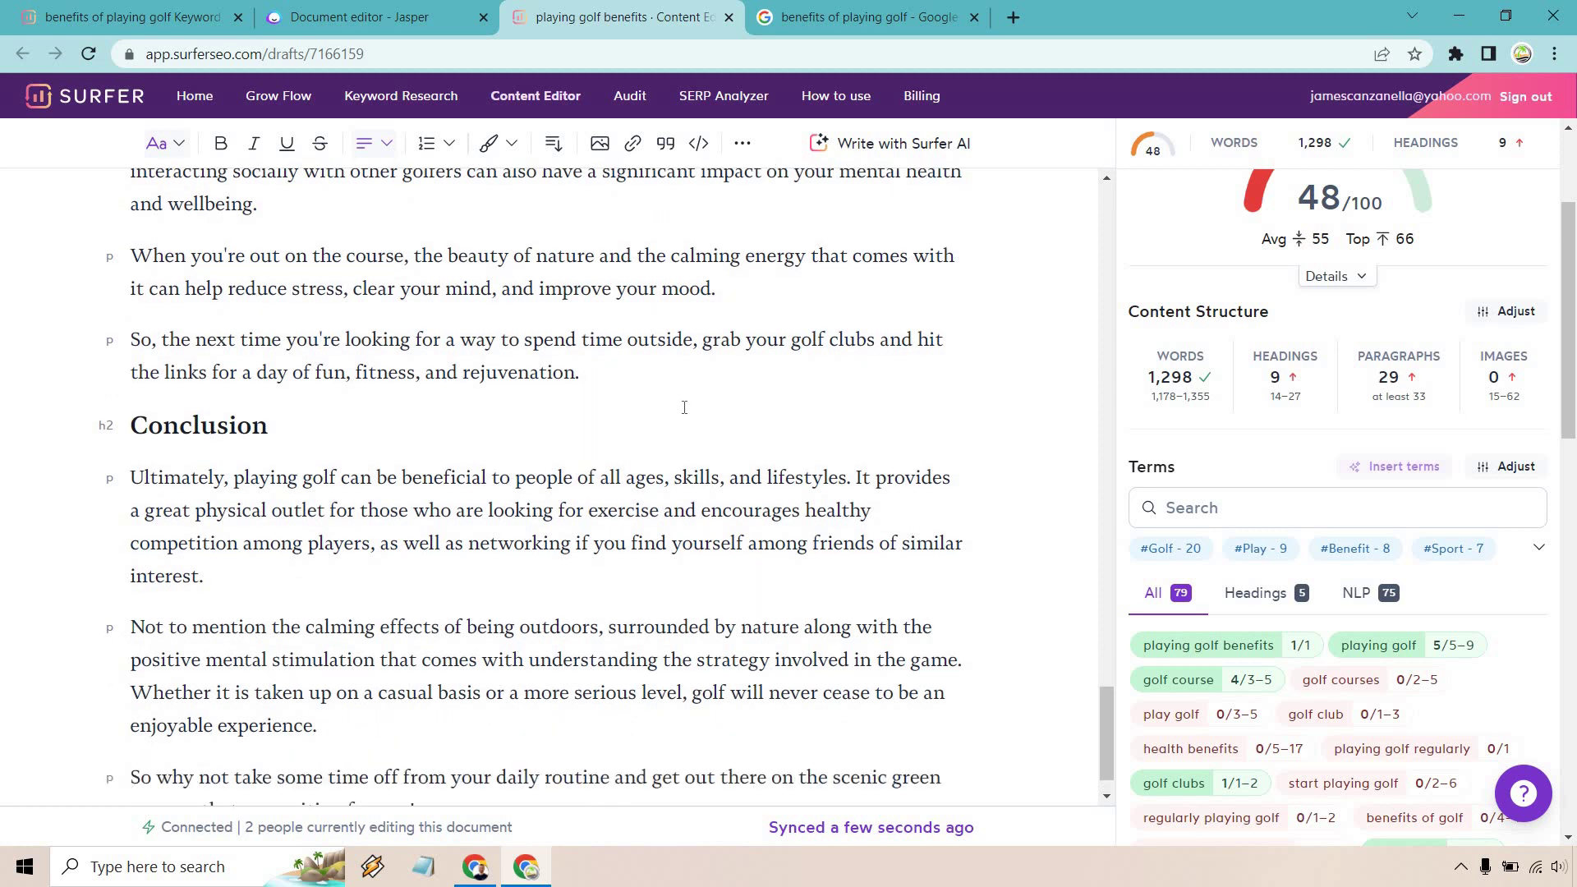
Check the suggested terms and replace "a round of golf" in the mental health heading with "Golf Regularly"
{"action": "scroll", "coordinate": [662, 467], "scroll_direction": "up", "scroll_amount": 10}
{"action": "scroll", "coordinate": [662, 467], "scroll_direction": "up", "scroll_amount": 15}
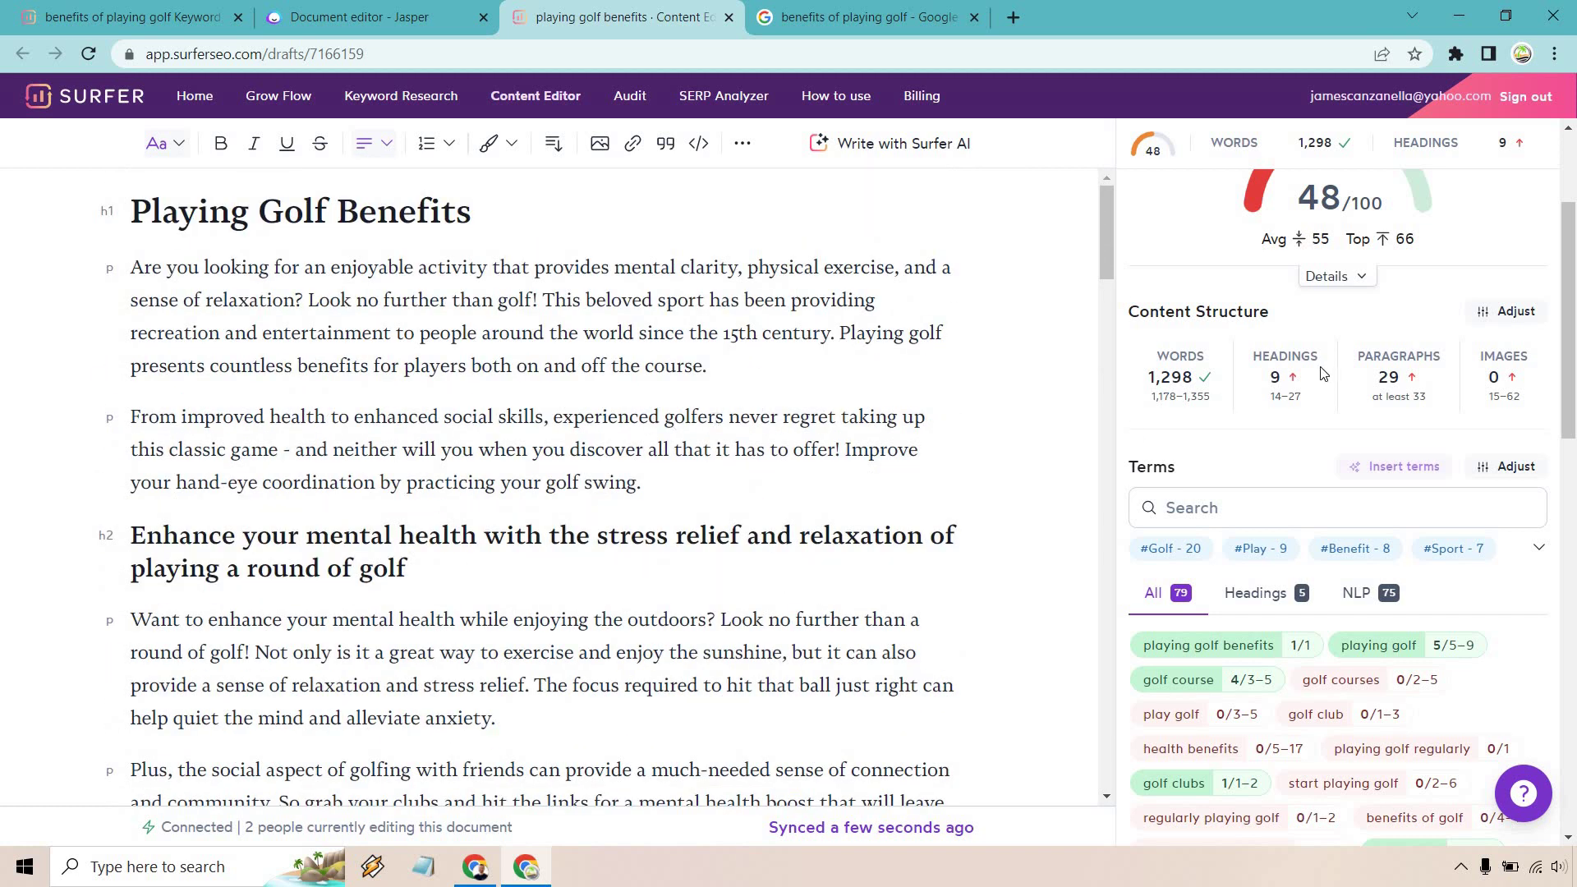
{"action": "scroll", "coordinate": [1331, 386], "scroll_direction": "down", "scroll_amount": 2}
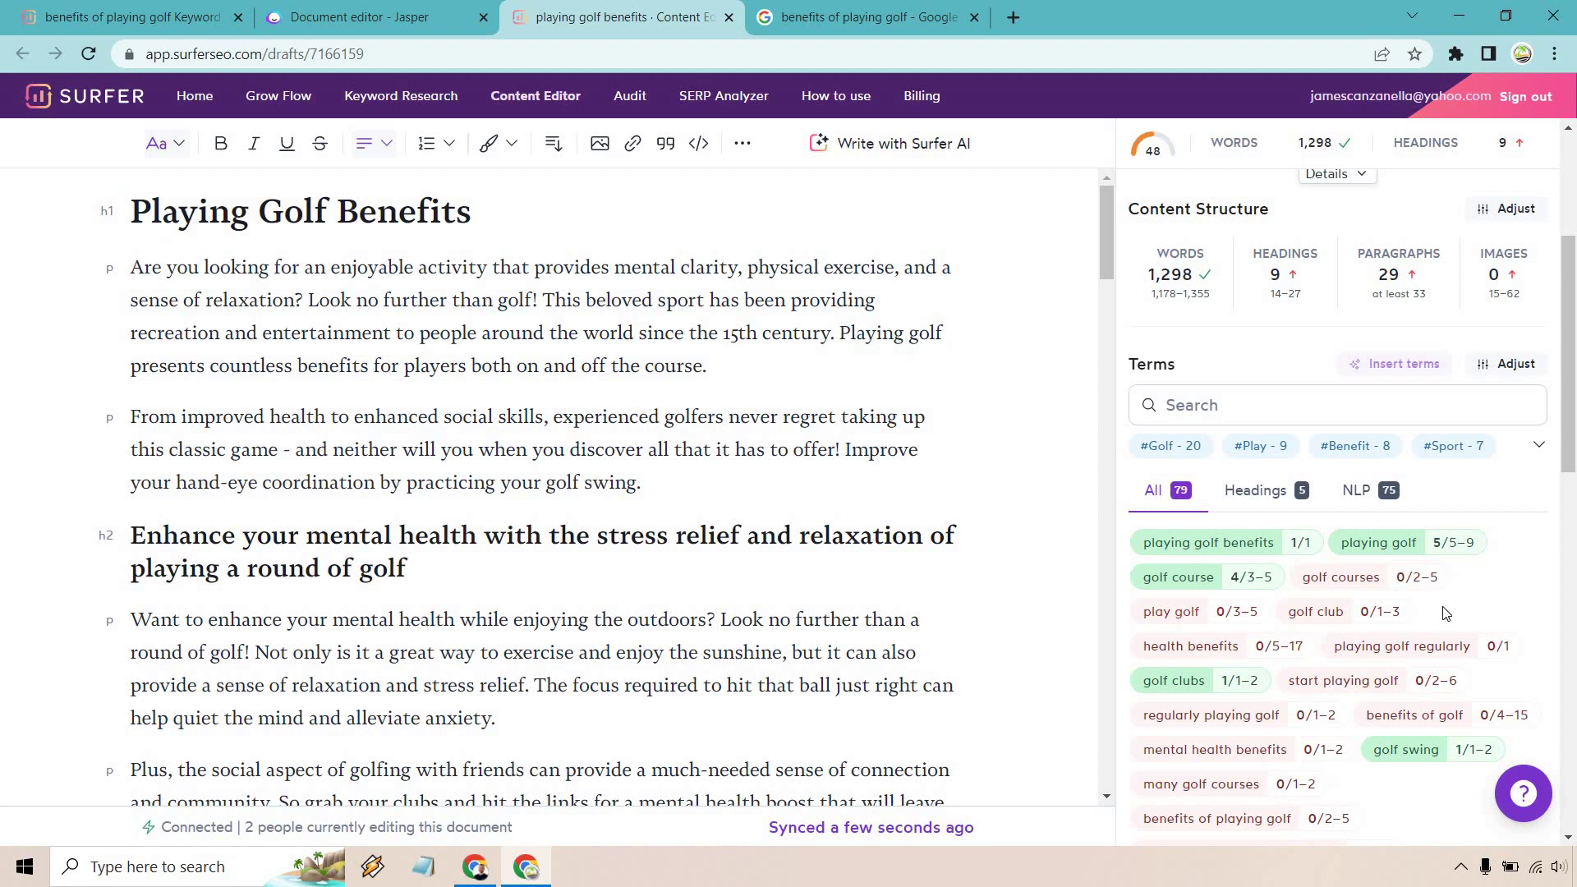
{"action": "scroll", "coordinate": [1434, 608], "scroll_direction": "down", "scroll_amount": 1}
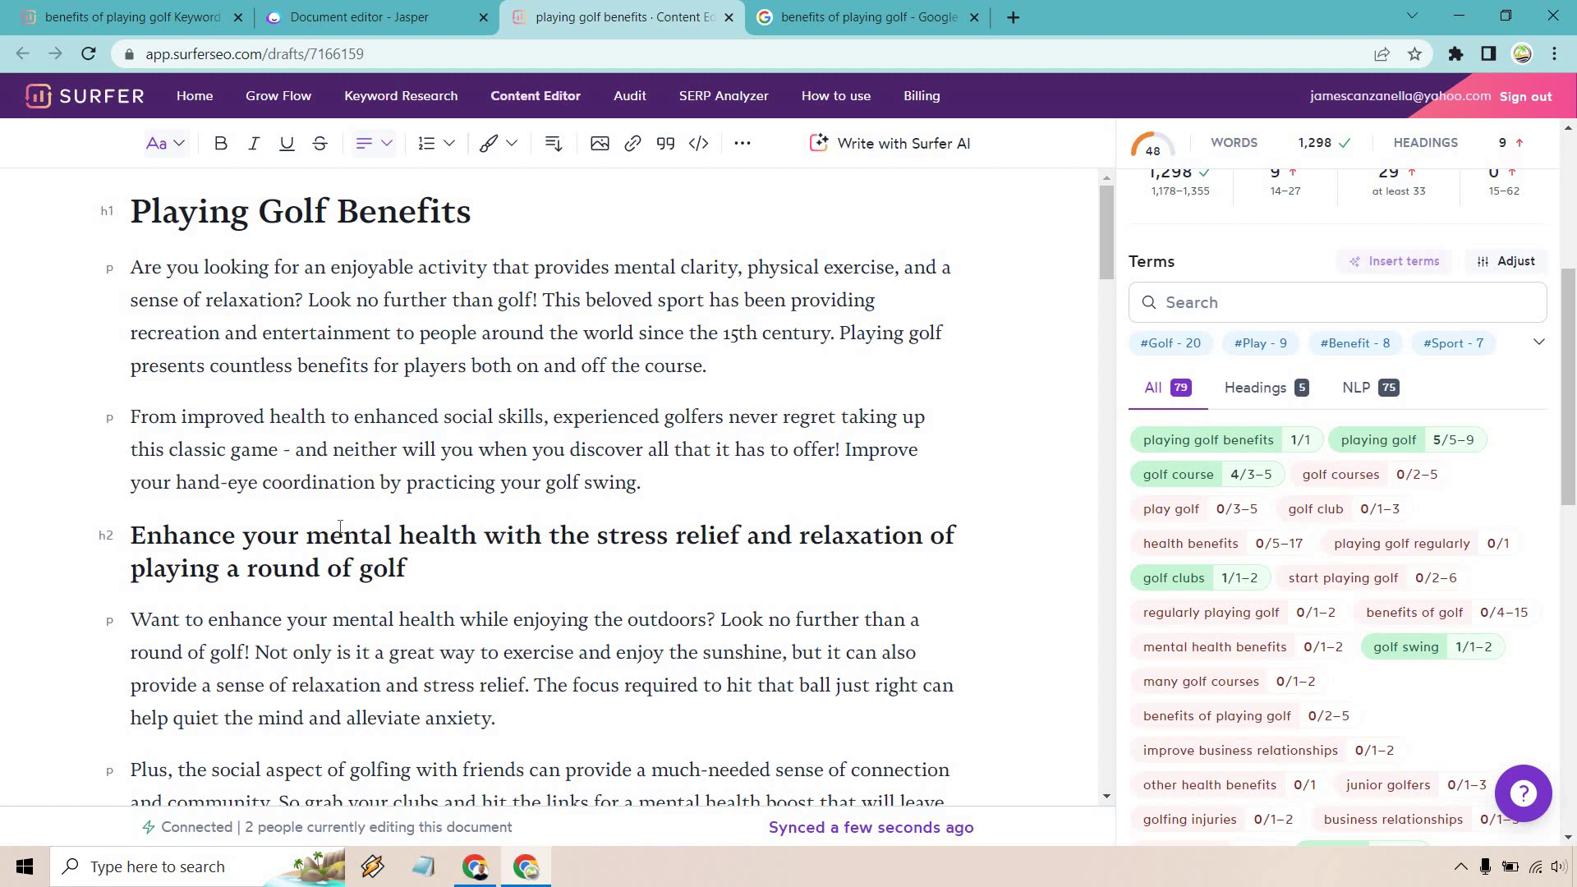
{"action": "left_click_drag", "start_coordinate": [415, 566], "coordinate": [228, 563]}
{"action": "type", "text": "G"}
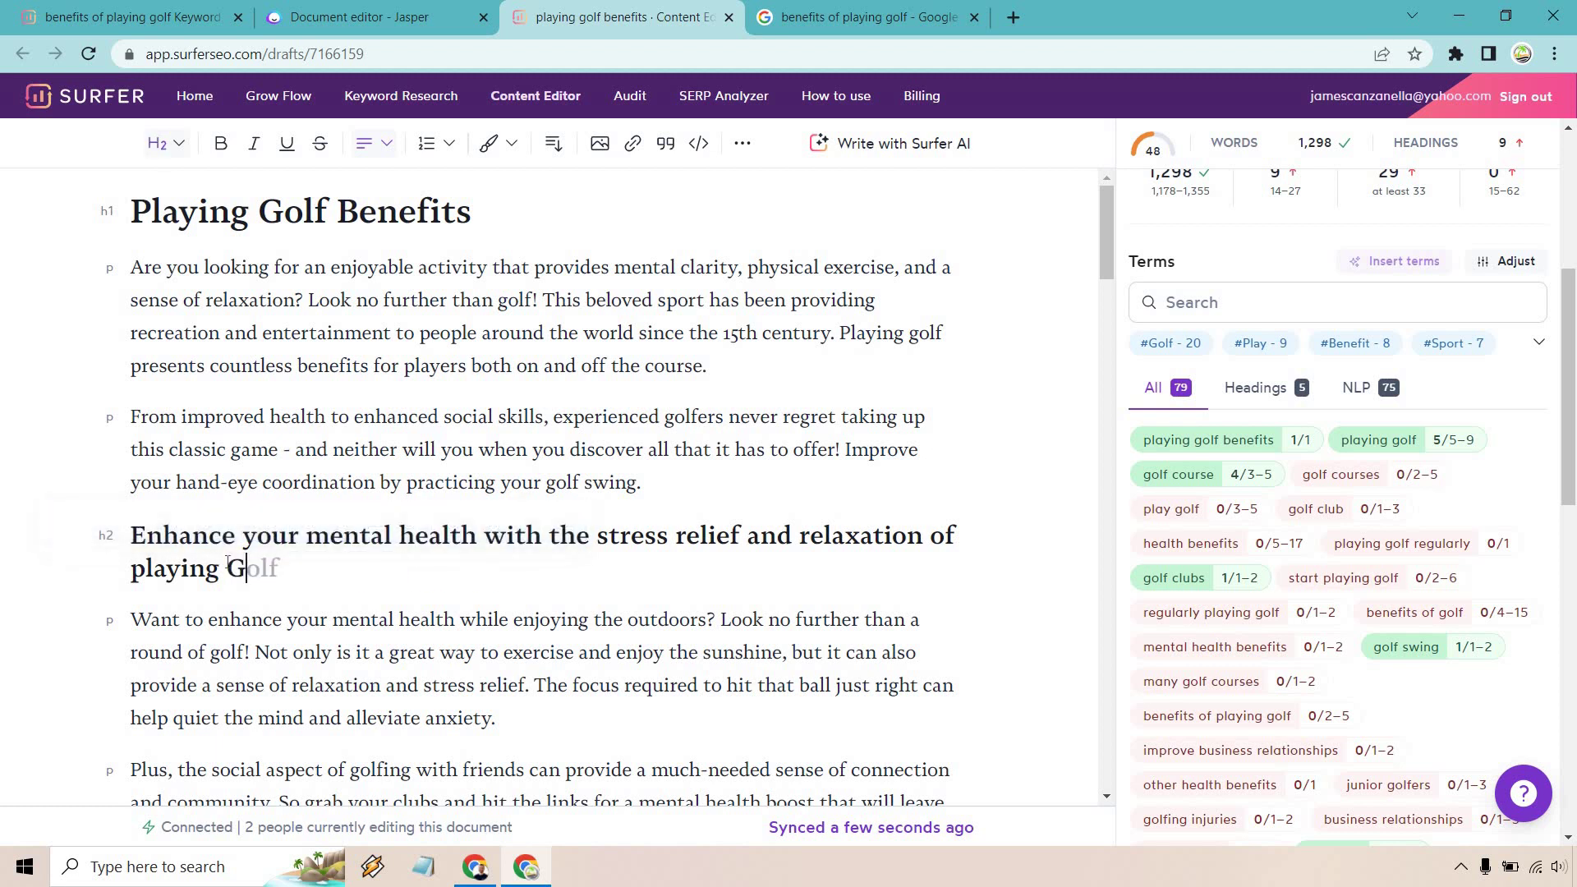
{"action": "type", "text": "olf Re"}
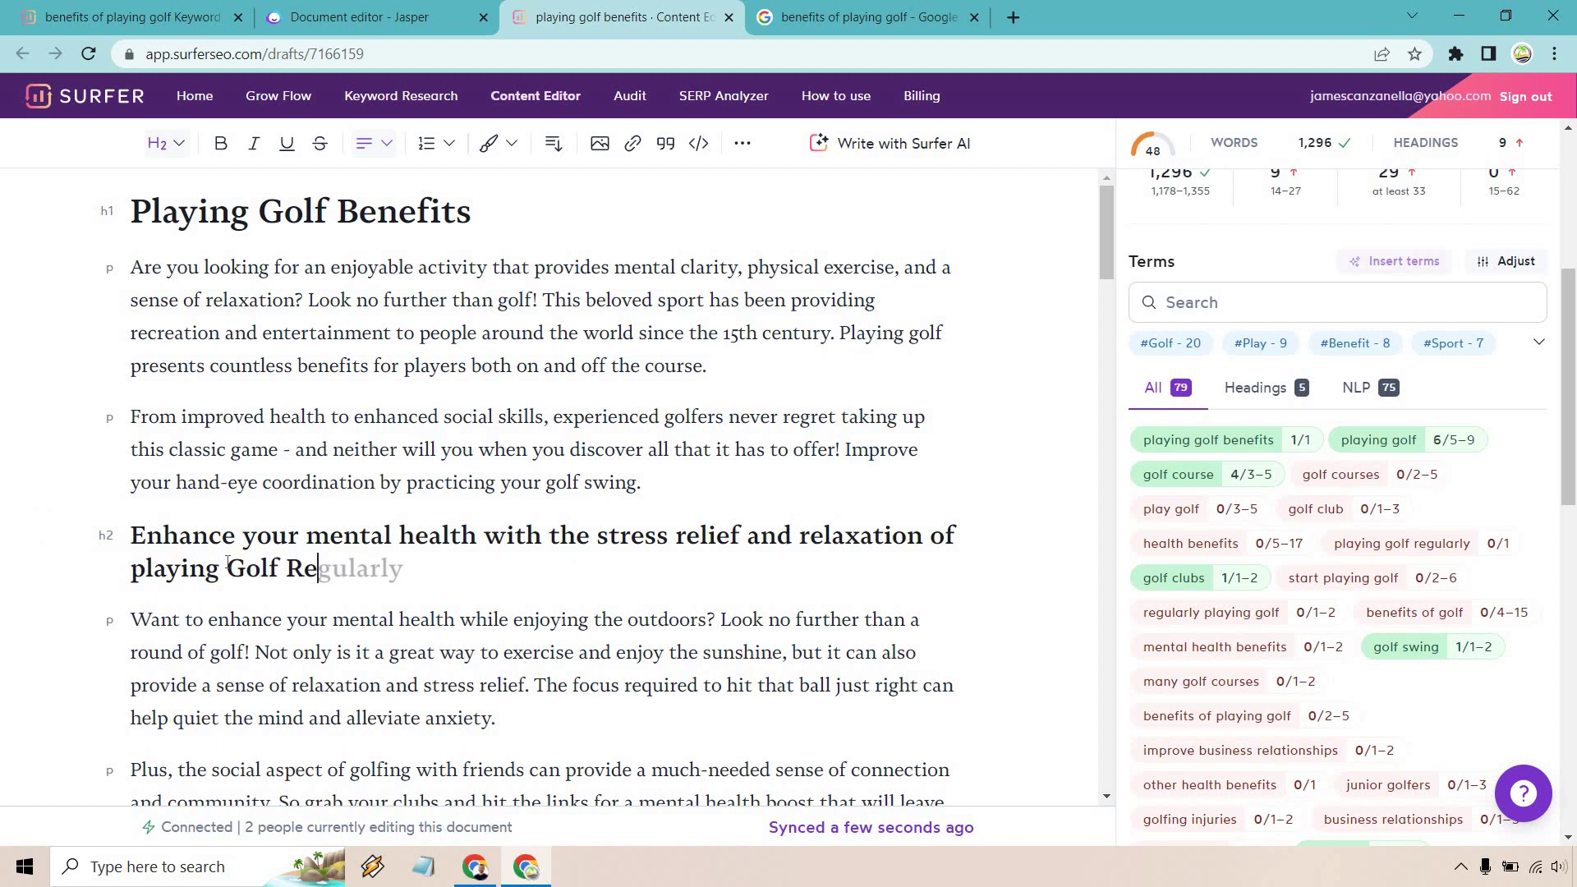
{"action": "type", "text": "gularly"}
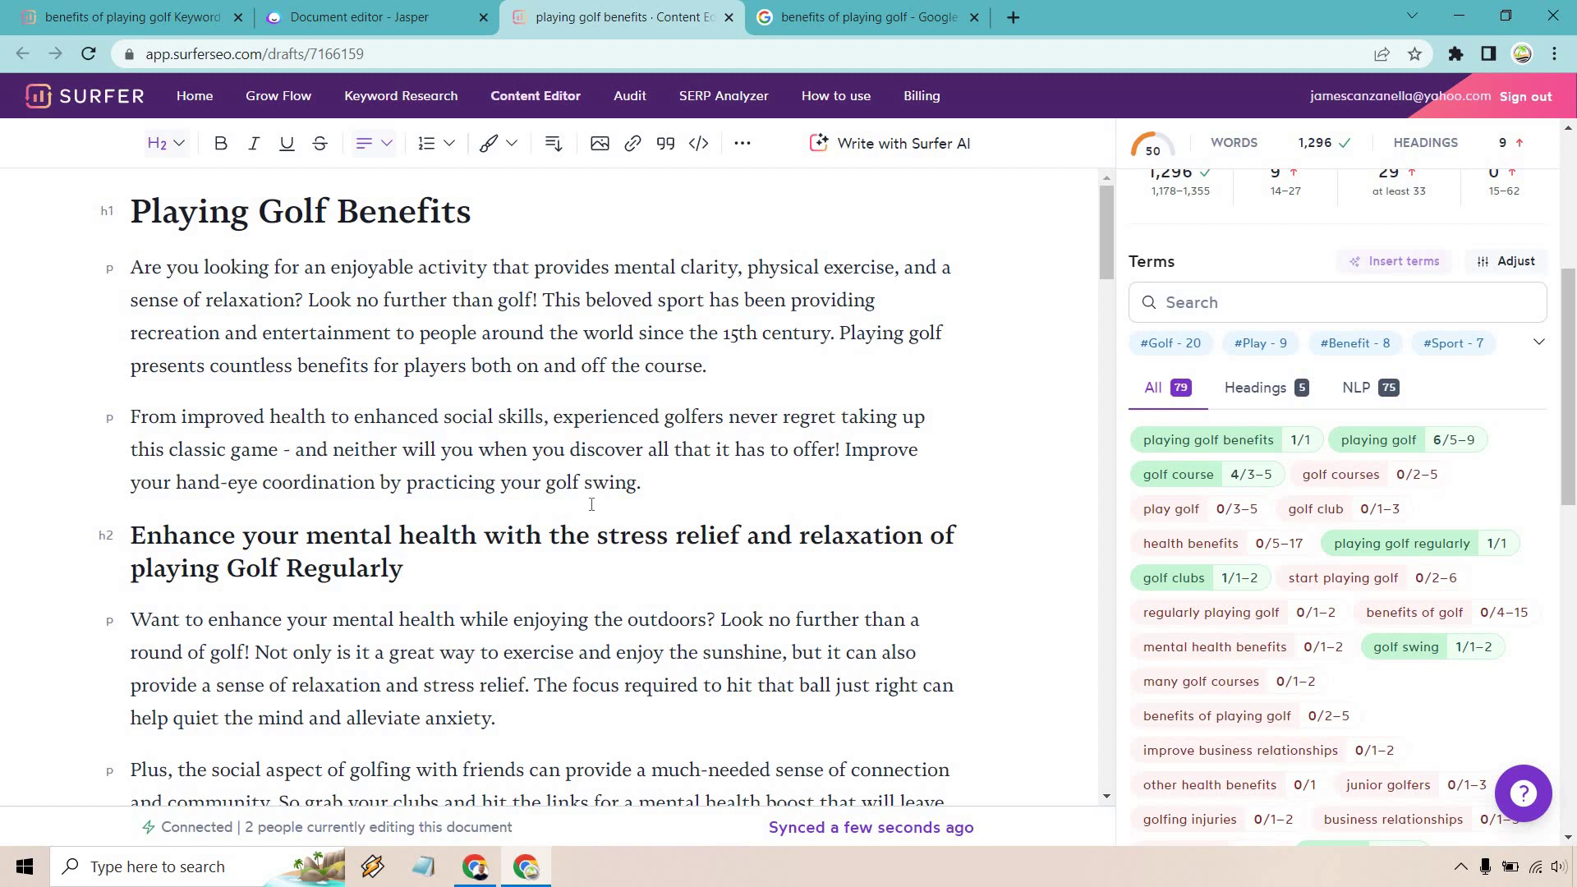
Add the sentence "Let's talk about some other health benefits next." to the end of the mental health section
{"action": "scroll", "coordinate": [596, 477], "scroll_direction": "down", "scroll_amount": 1}
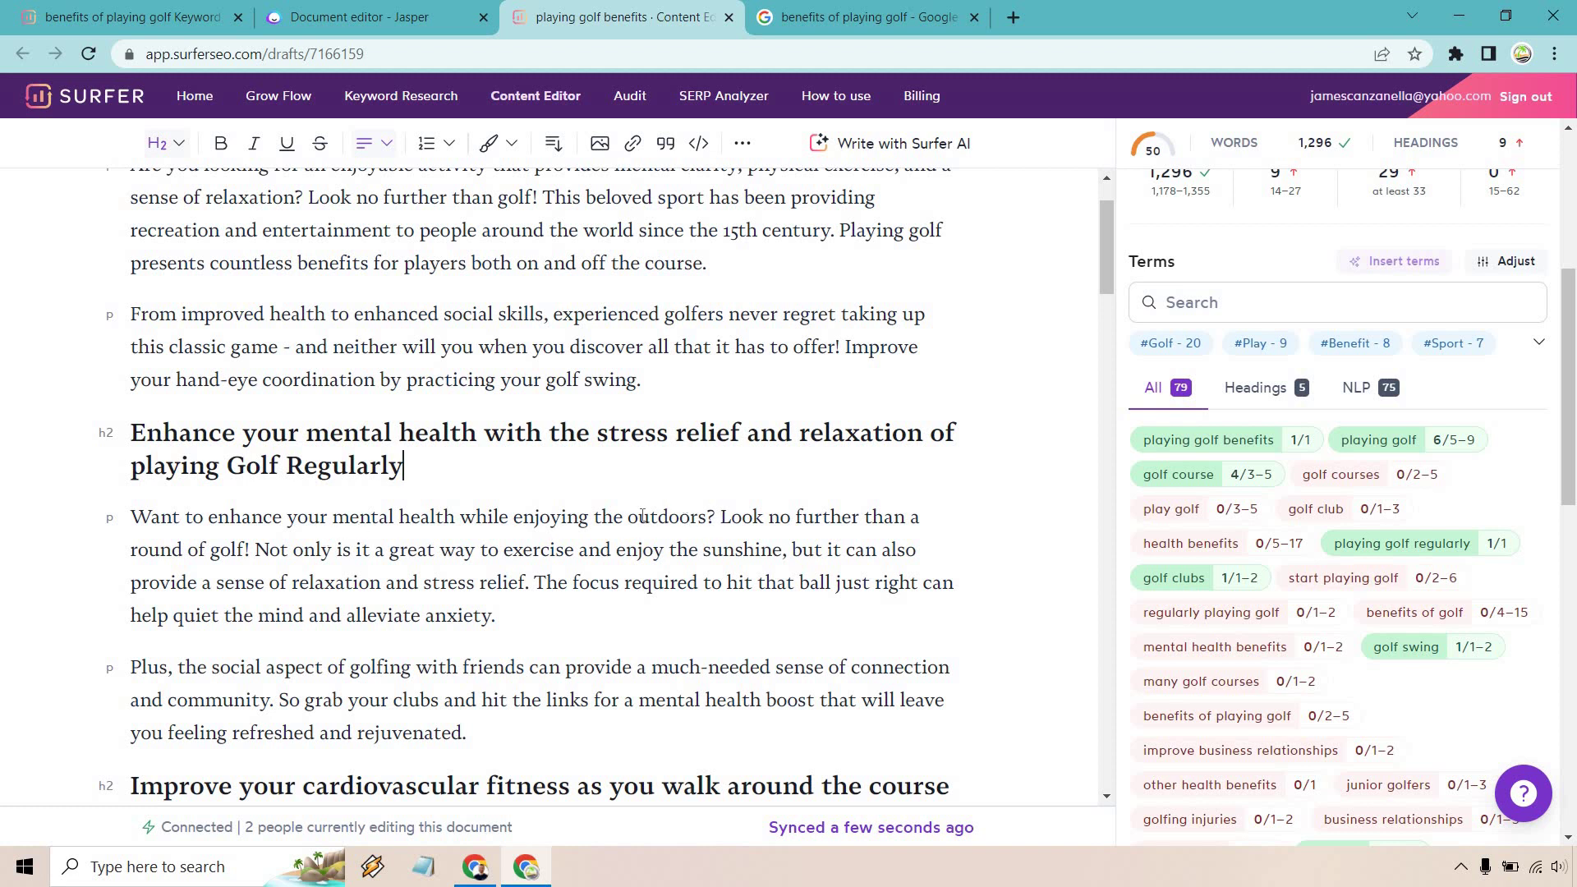
{"action": "scroll", "coordinate": [627, 529], "scroll_direction": "down", "scroll_amount": 1}
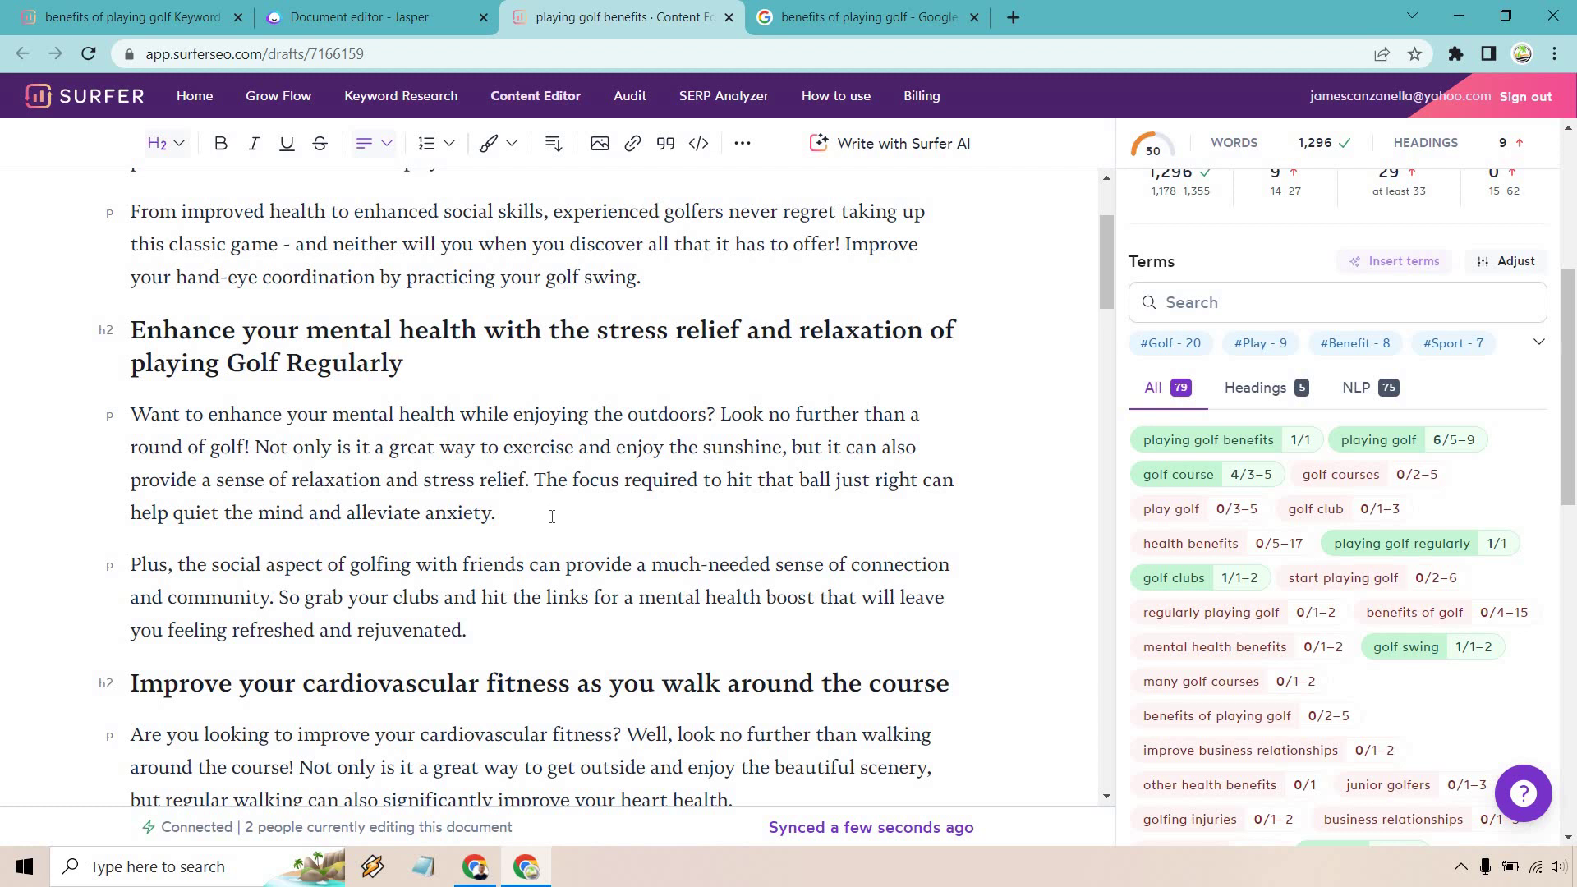
{"action": "scroll", "coordinate": [1437, 575], "scroll_direction": "down", "scroll_amount": 1}
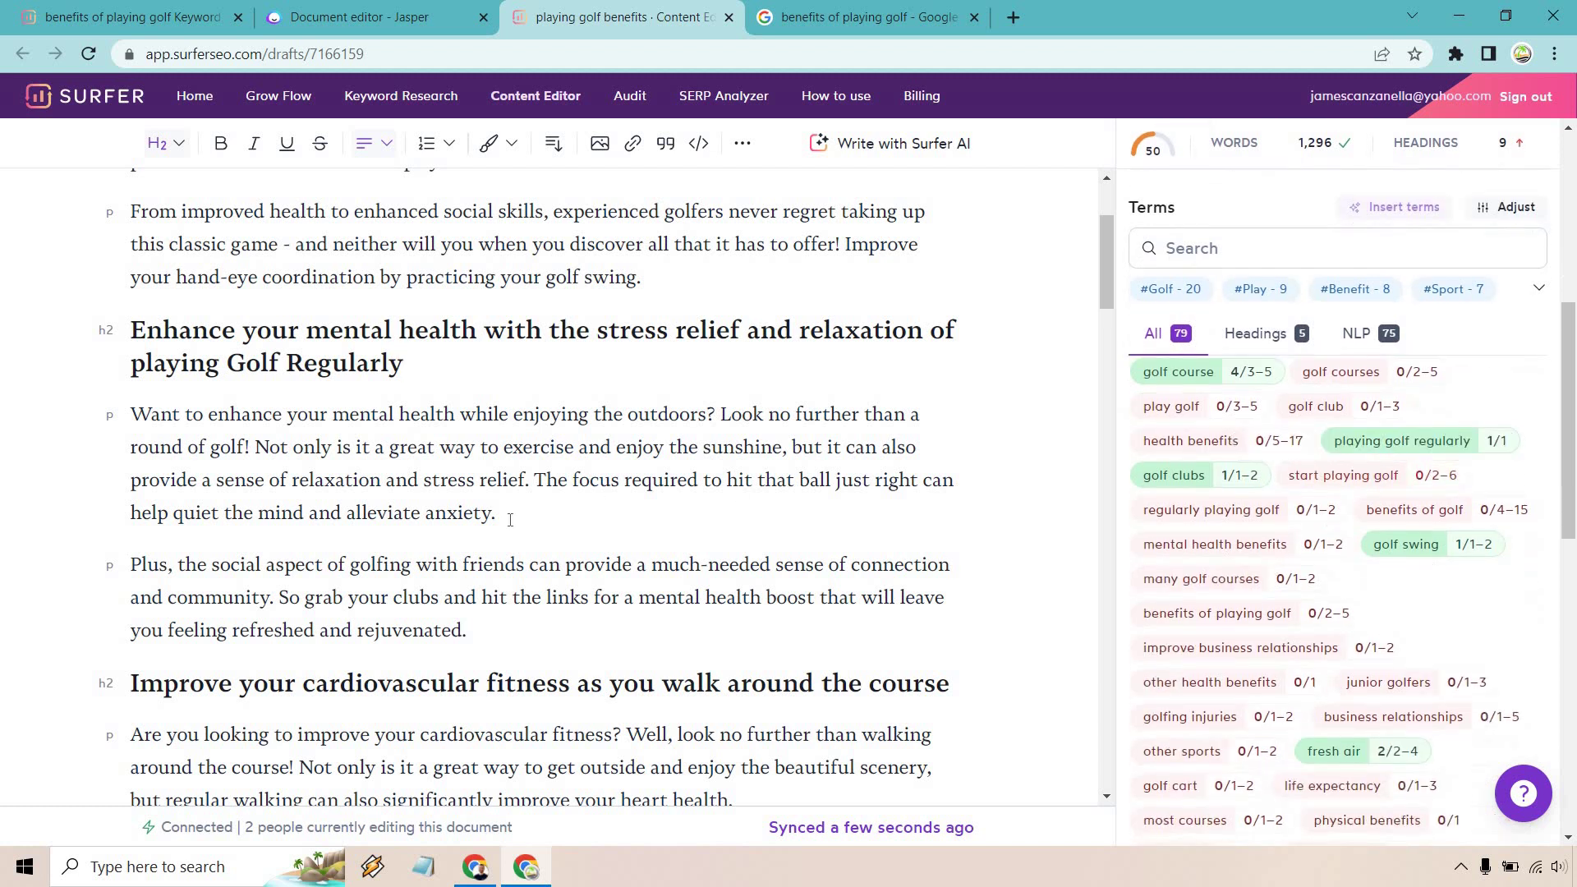
{"action": "scroll", "coordinate": [494, 470], "scroll_direction": "down", "scroll_amount": 4}
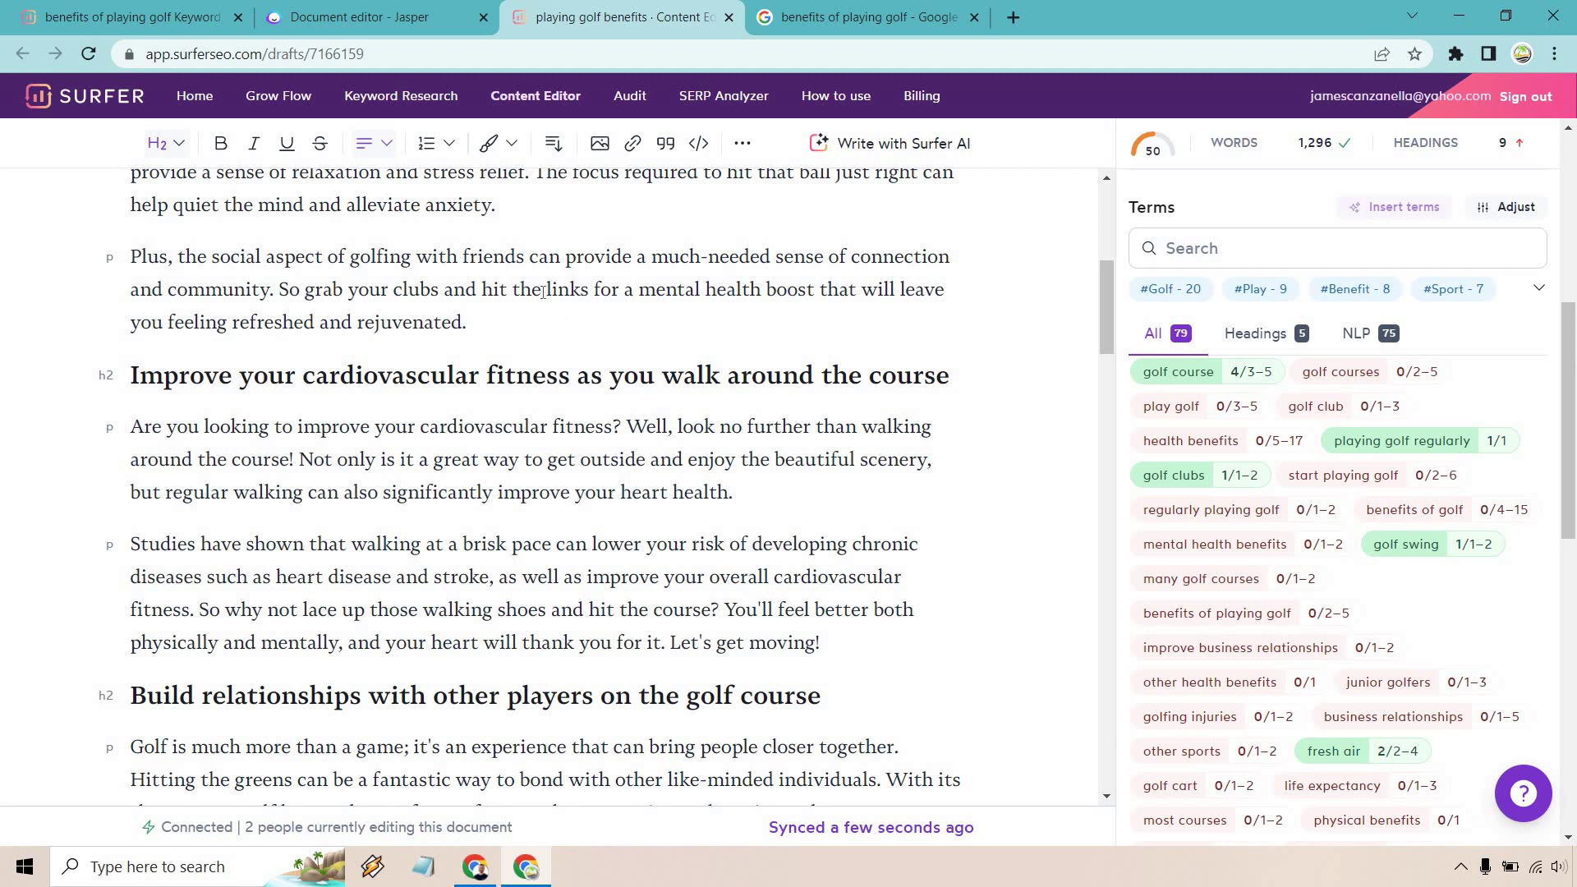
{"action": "left_click", "coordinate": [528, 314]}
{"action": "type", "text": "Let's talk about some other h"}
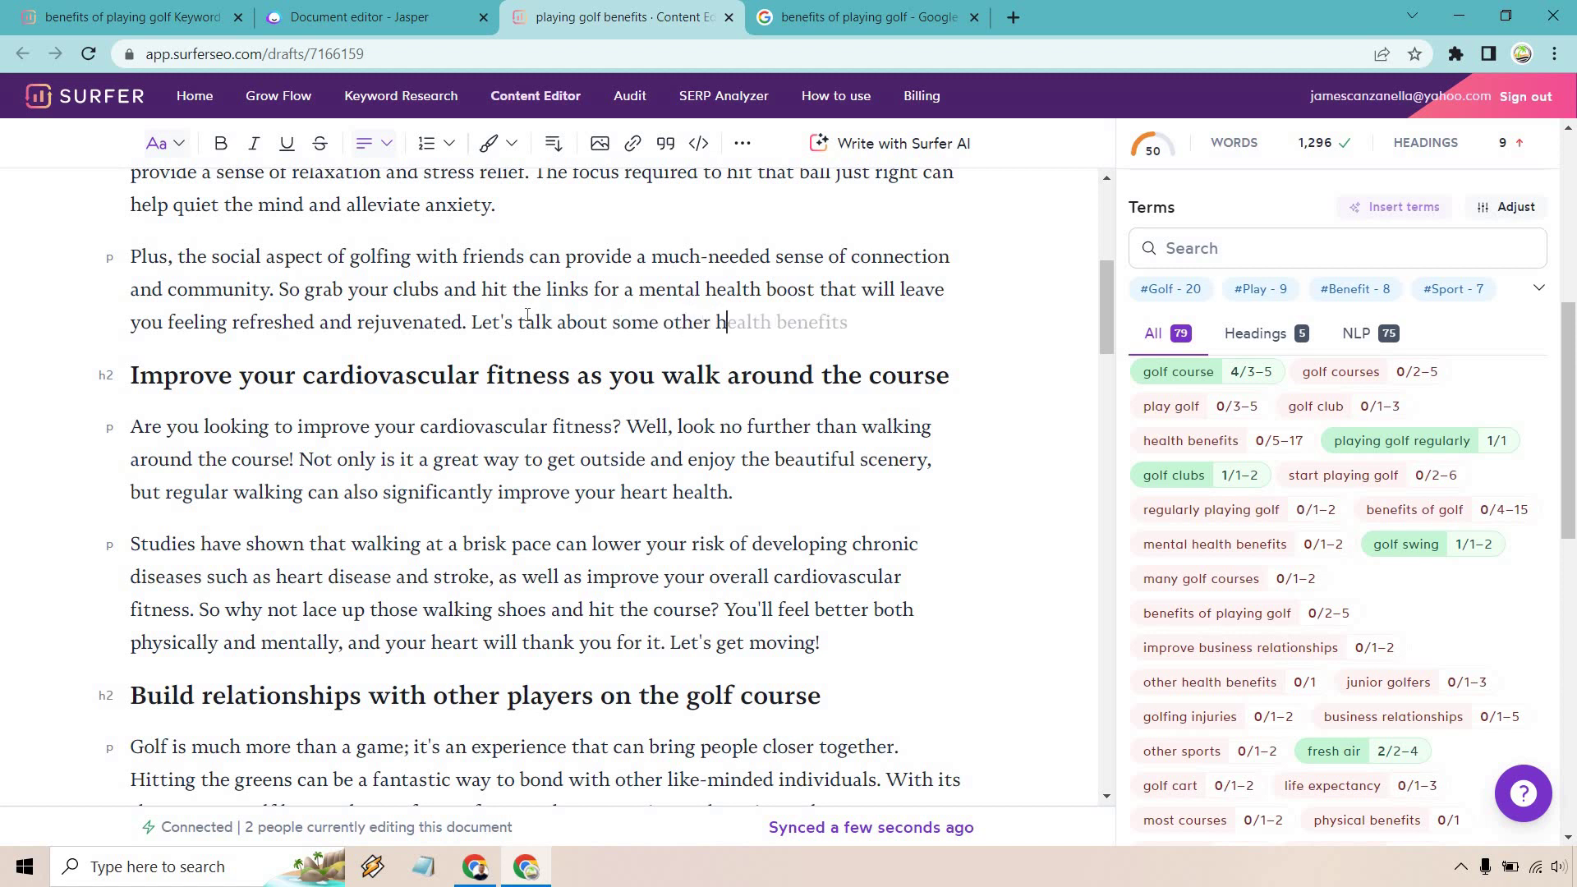
{"action": "type", "text": "ealth beneftis next"}
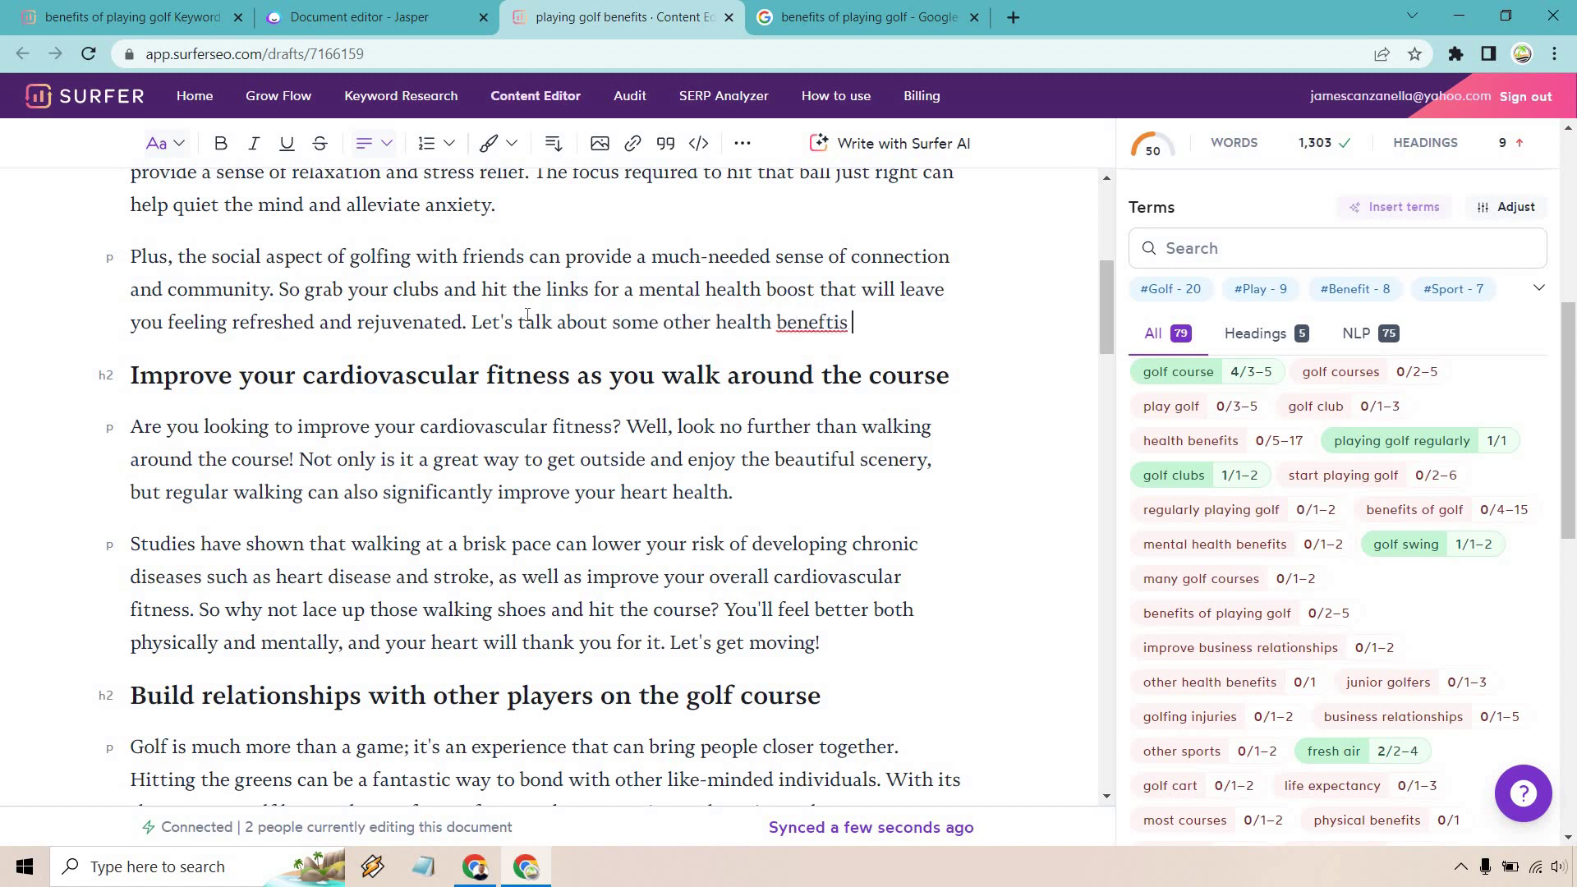
{"action": "key", "text": "BackSpace"}
{"action": "key", "text": "BackSpace"}
{"action": "key", "text": "BackSpace"}
{"action": "key", "text": "BackSpace"}
{"action": "key", "text": "BackSpace"}
{"action": "key", "text": "BackSpace"}
{"action": "key", "text": "BackSpace"}
{"action": "key", "text": "BackSpace"}
{"action": "type", "text": "its next."}
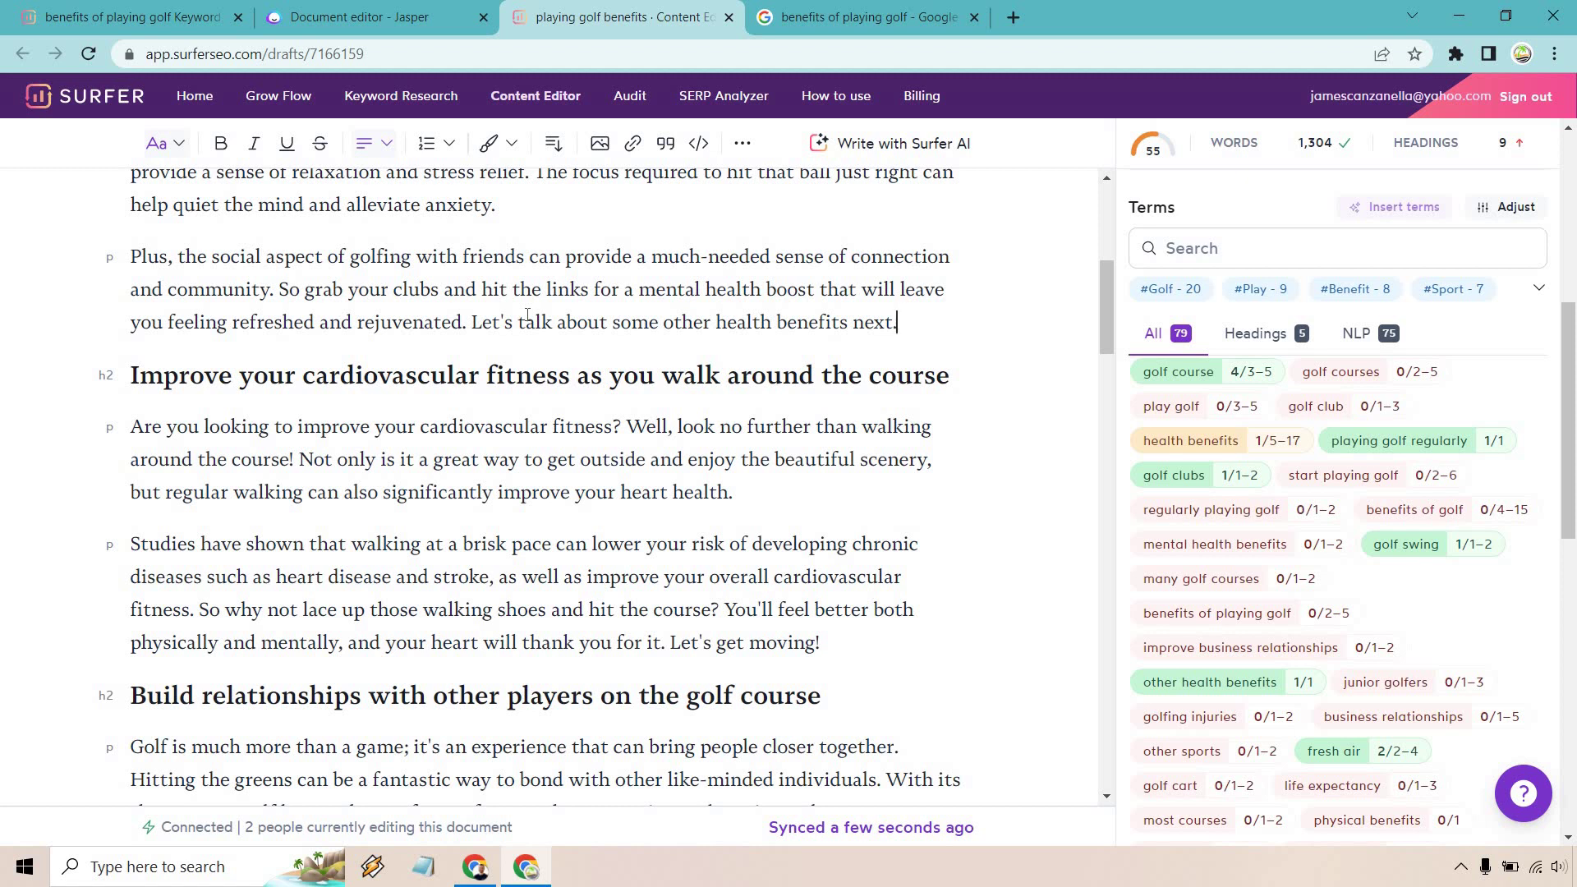
Replace "the course" in the cardiovascular fitness heading with the suggested term "golf courses"
{"action": "scroll", "coordinate": [666, 417], "scroll_direction": "up", "scroll_amount": 2}
{"action": "scroll", "coordinate": [667, 415], "scroll_direction": "down", "scroll_amount": 4}
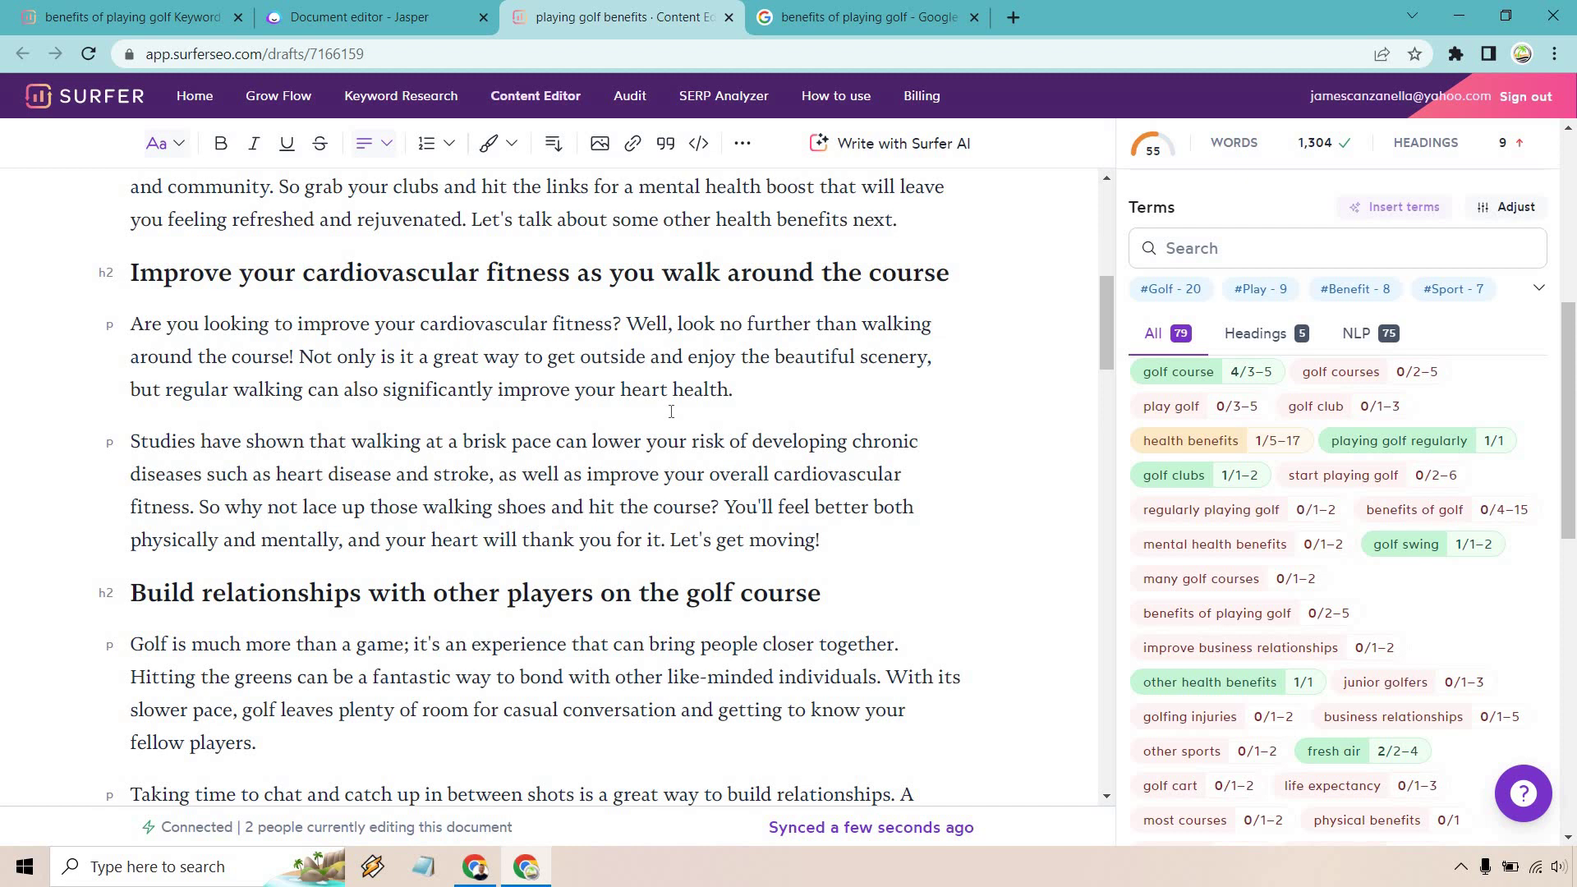
{"action": "scroll", "coordinate": [1356, 473], "scroll_direction": "up", "scroll_amount": 2}
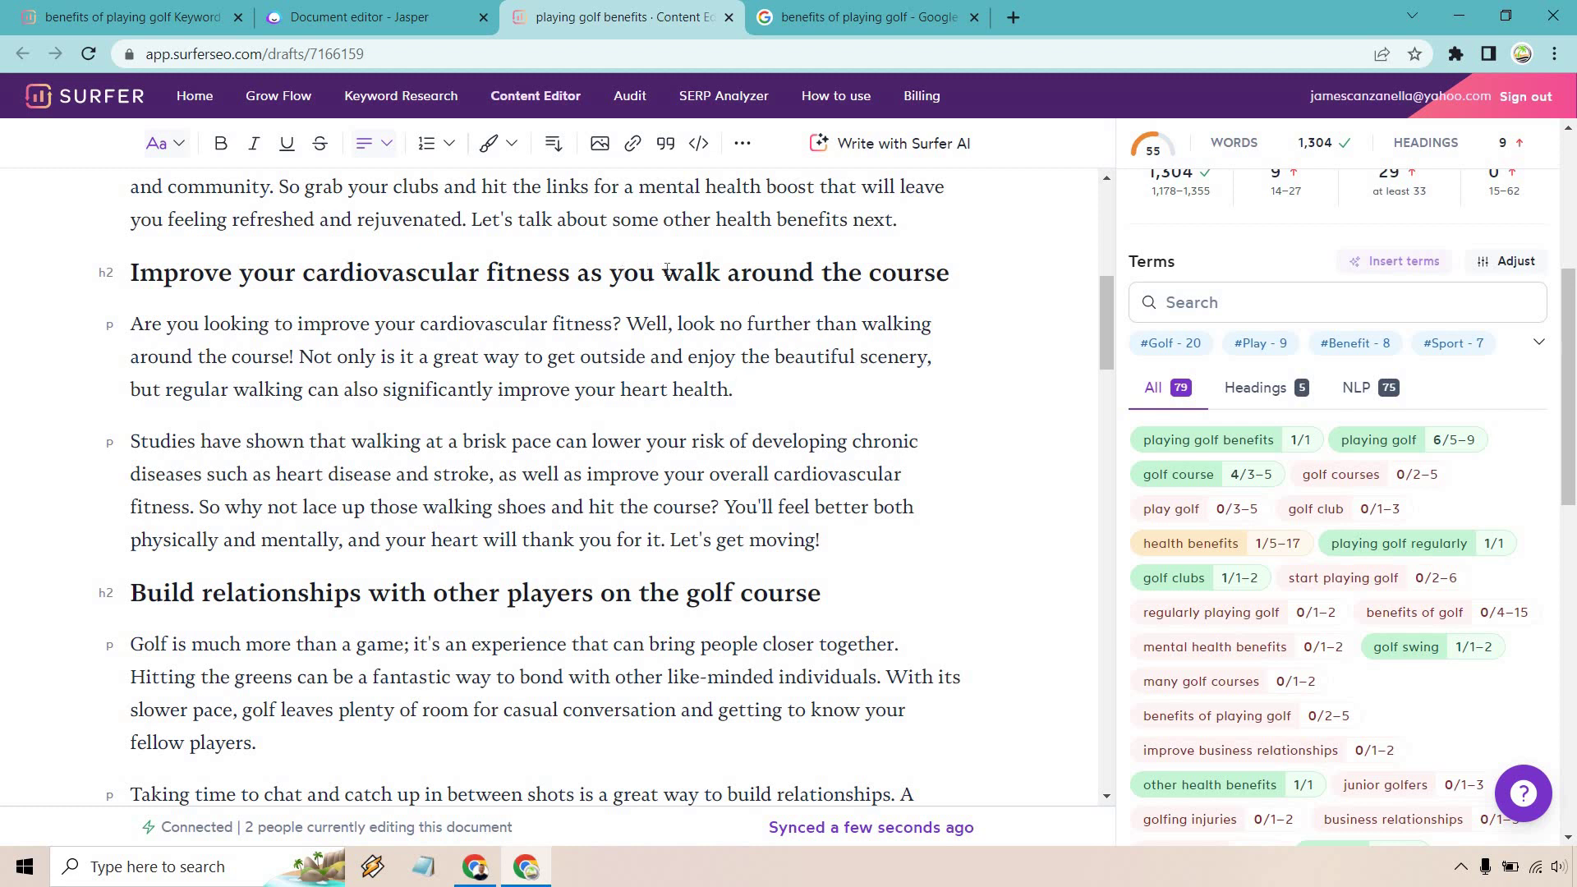
{"action": "left_click_drag", "start_coordinate": [824, 271], "coordinate": [956, 274]}
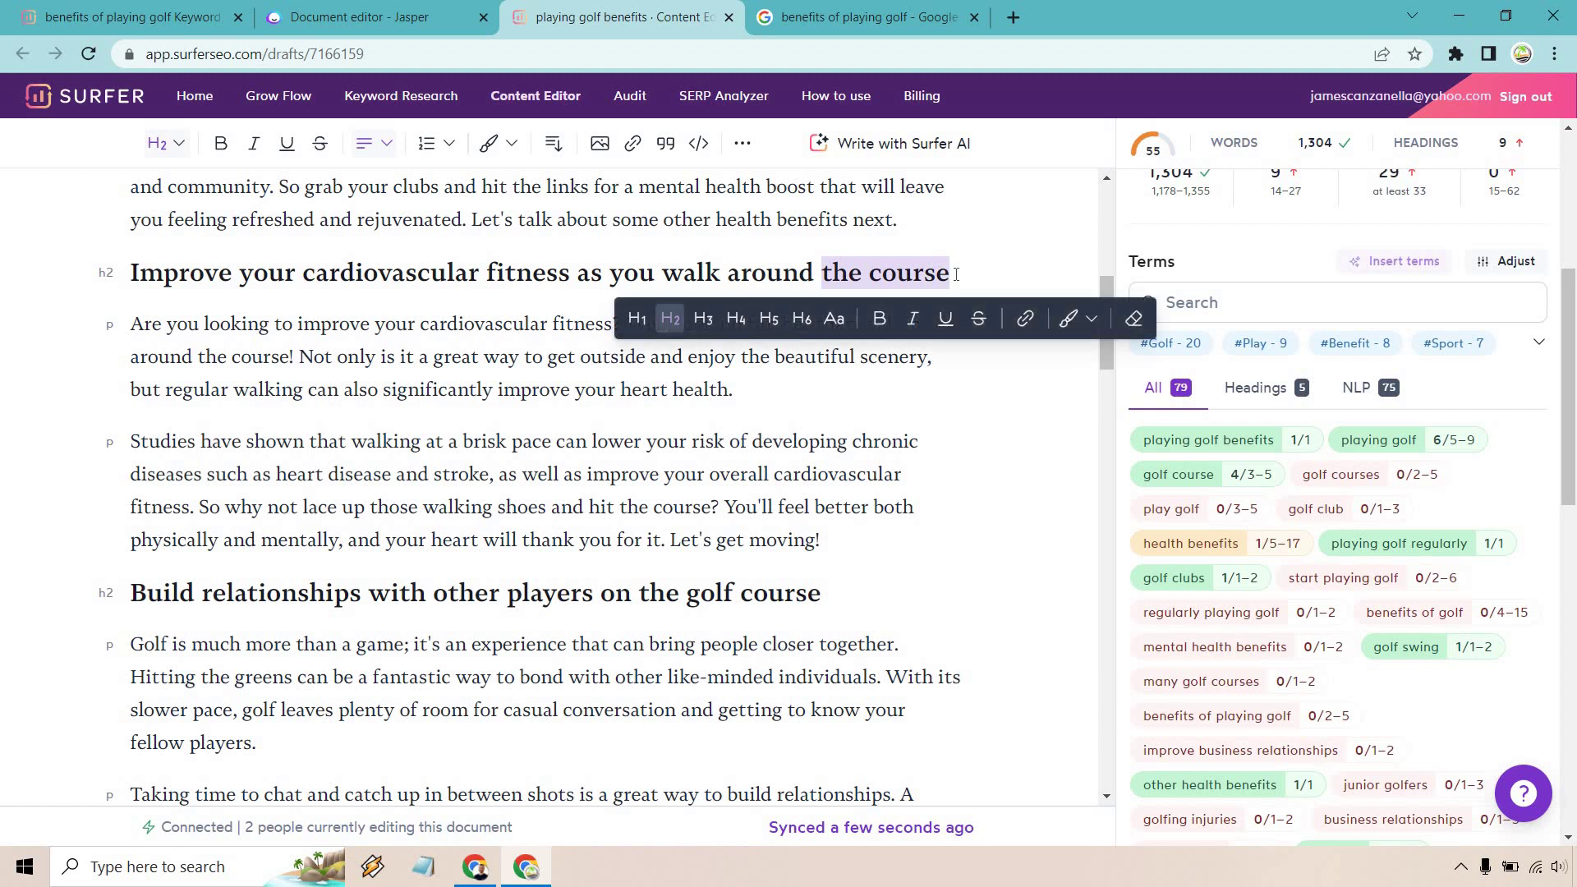
{"action": "type", "text": "golf courses"}
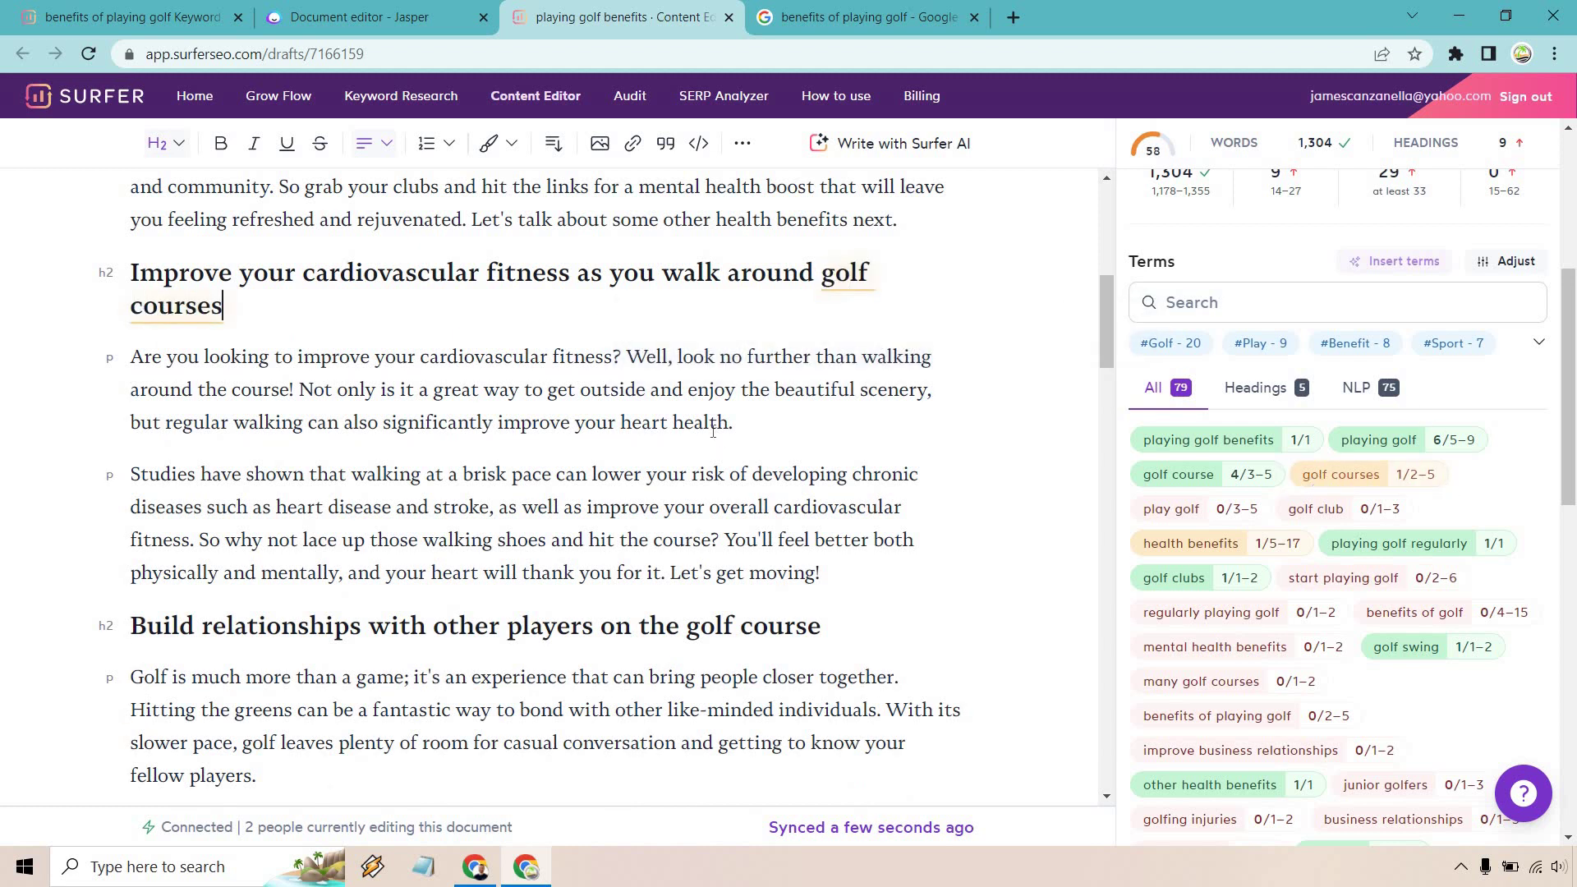
Append "on the golf courses" to the heading about learning rules of etiquette and decorum
{"action": "left_click", "coordinate": [780, 371]}
{"action": "scroll", "coordinate": [778, 359], "scroll_direction": "down", "scroll_amount": 2}
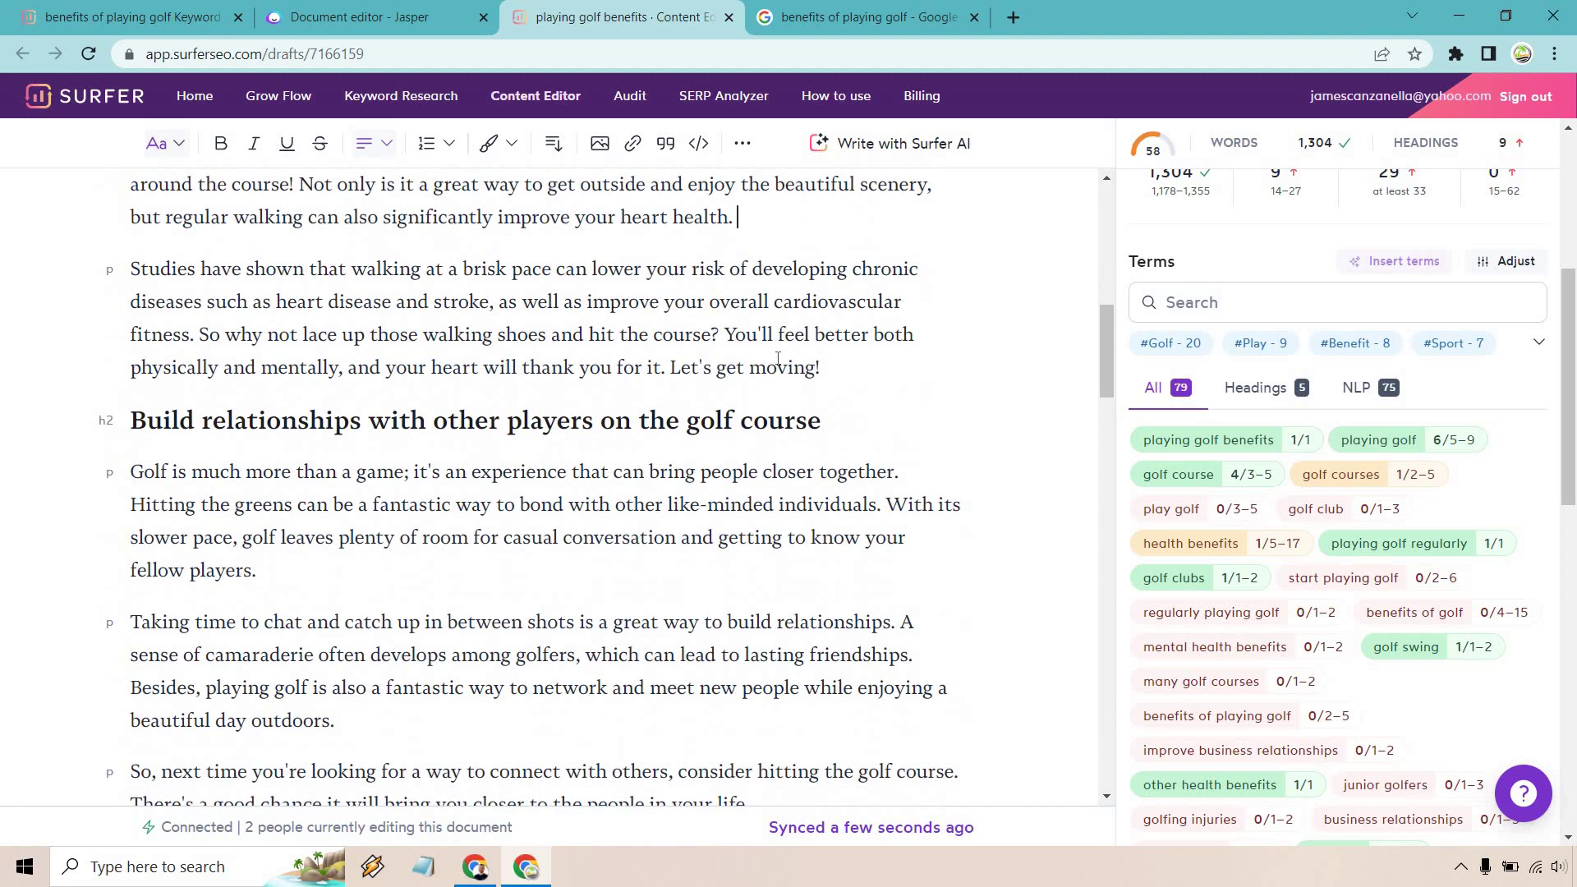
{"action": "scroll", "coordinate": [777, 360], "scroll_direction": "down", "scroll_amount": 2}
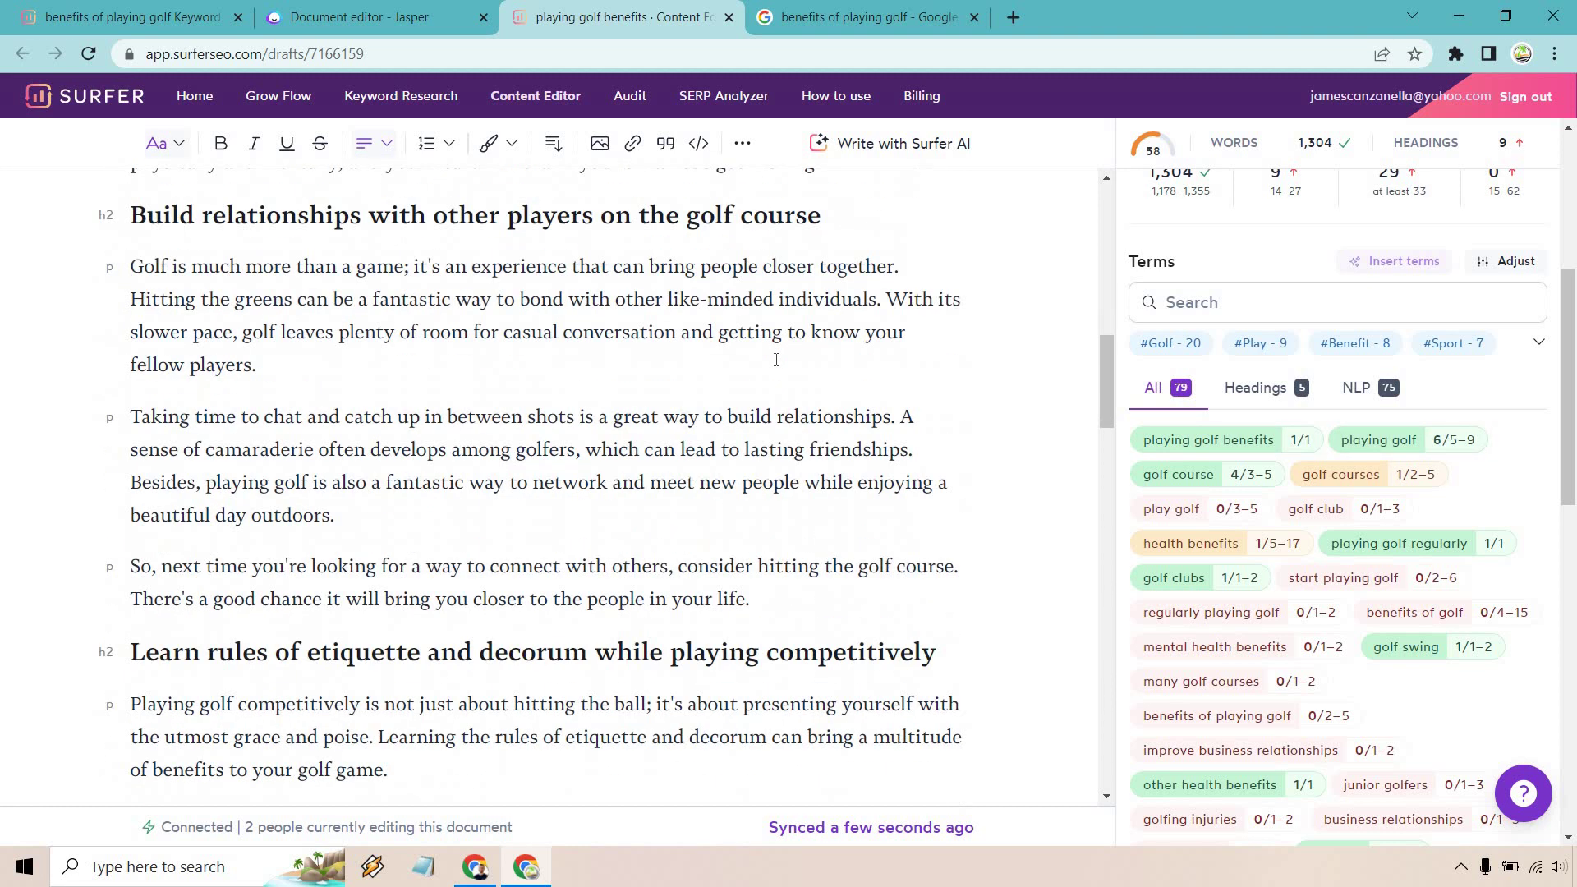
{"action": "scroll", "coordinate": [776, 360], "scroll_direction": "down", "scroll_amount": 3}
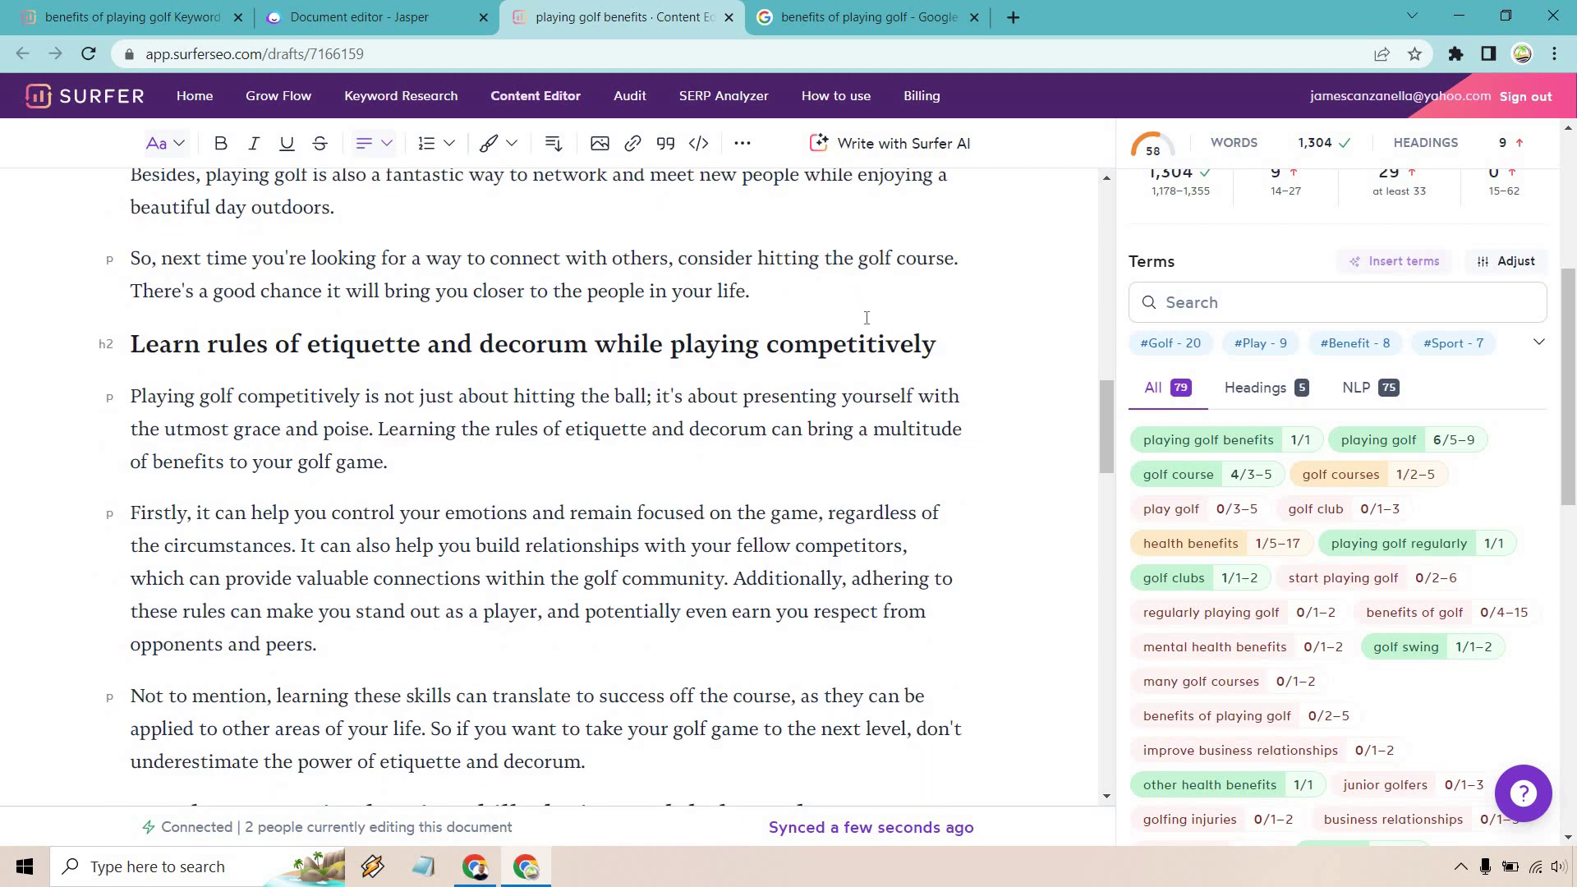
{"action": "left_click", "coordinate": [959, 347]}
{"action": "type", "text": "on the golf courses"}
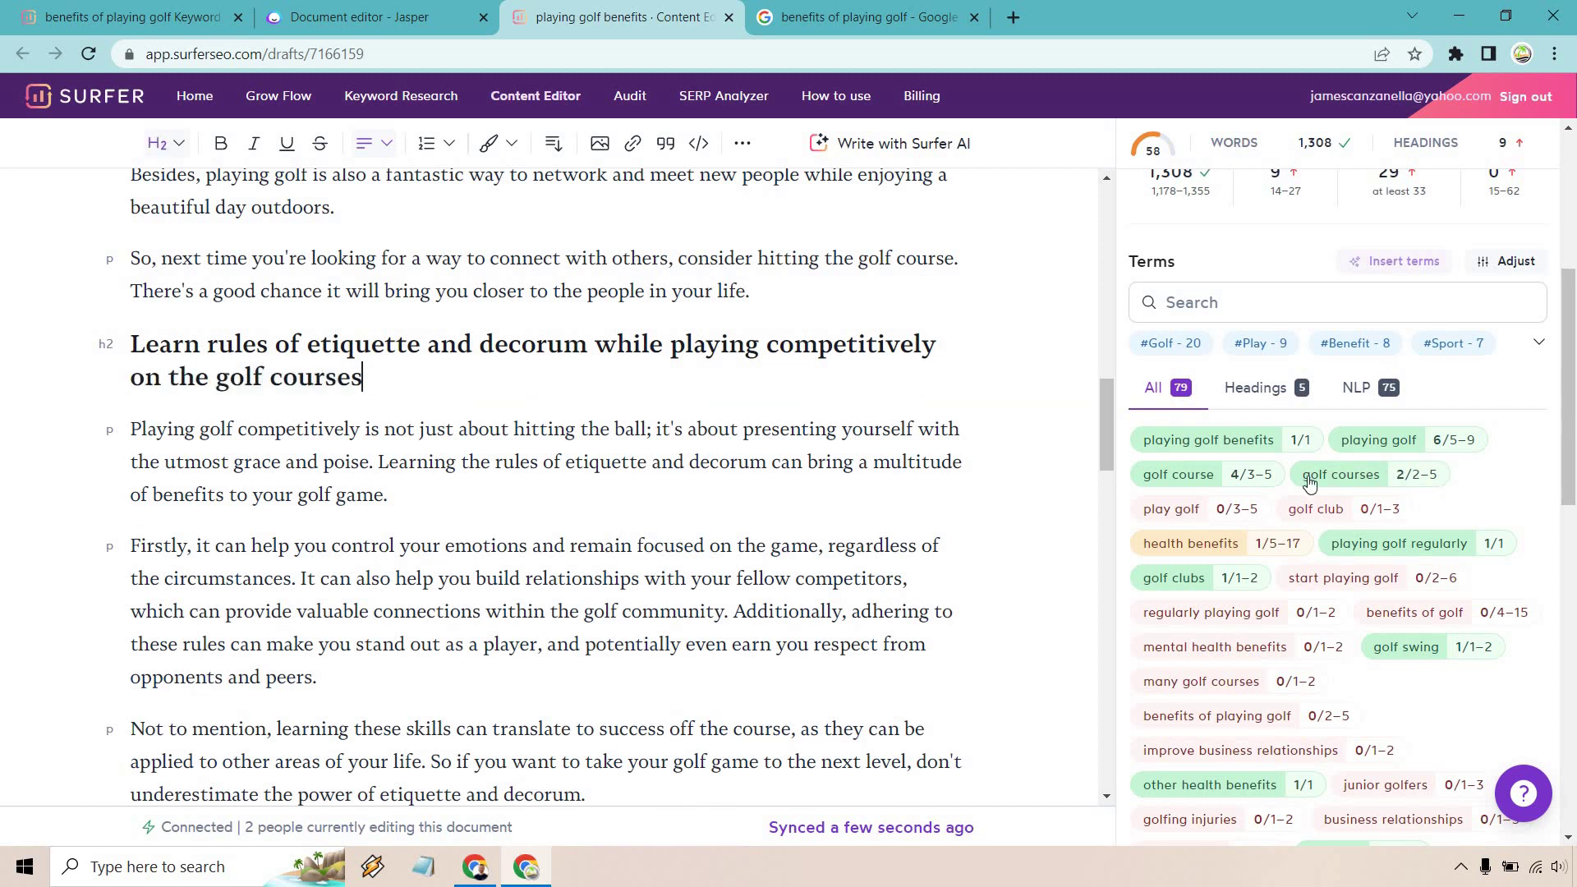
Append ", depending on which golf club you are using" to the first paragraph of the strategic planning section
{"action": "left_click", "coordinate": [629, 462]}
{"action": "scroll", "coordinate": [649, 411], "scroll_direction": "down", "scroll_amount": 6}
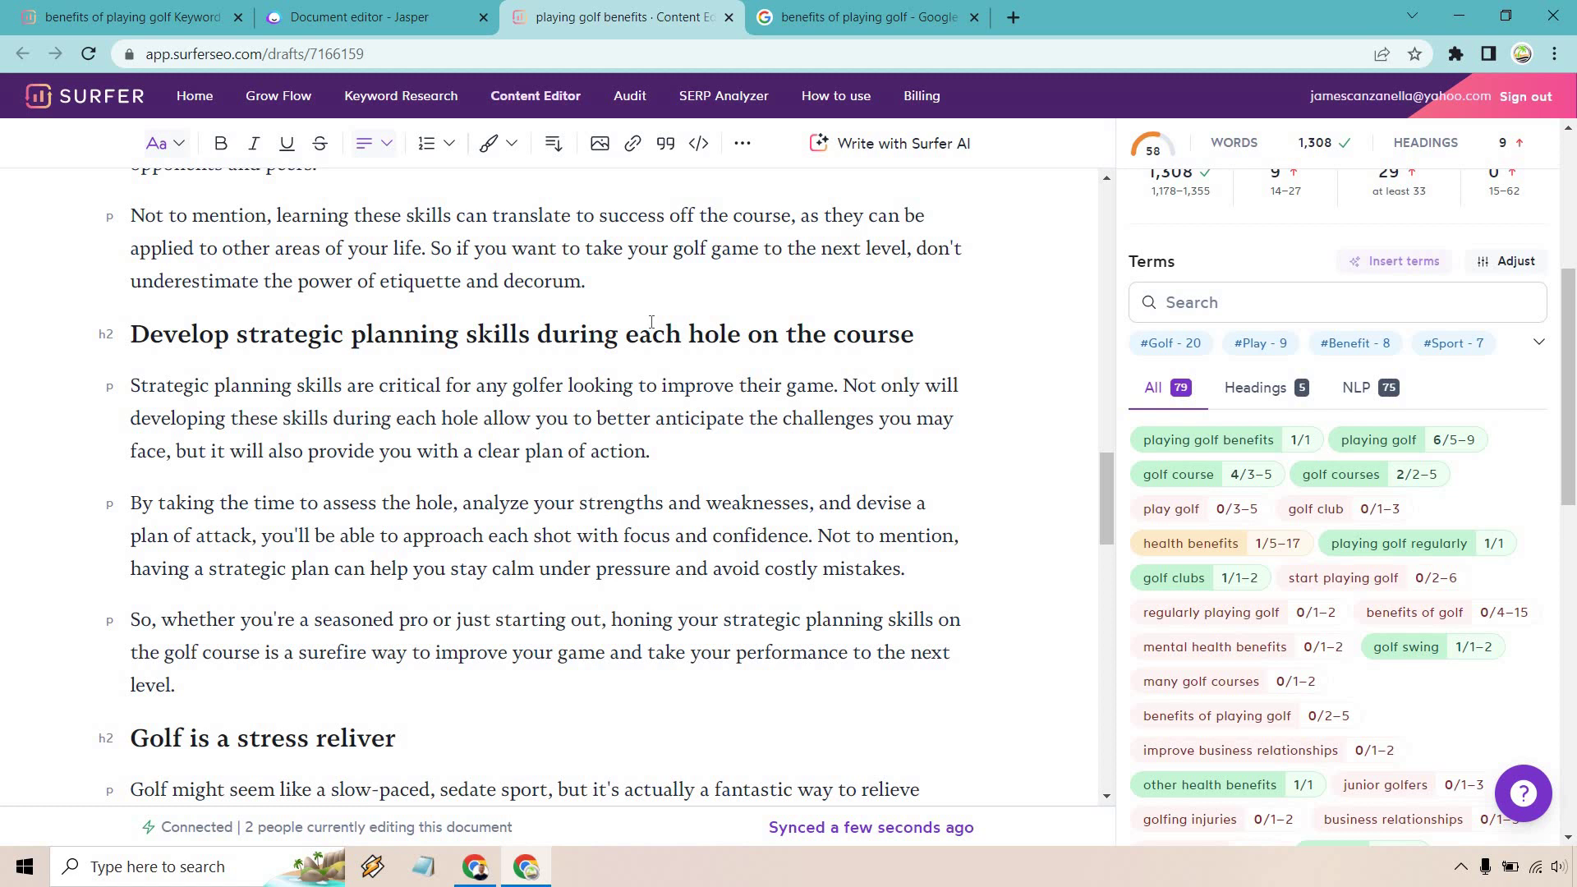
{"action": "left_click", "coordinate": [694, 453]}
{"action": "key", "text": "BackSpace"}
{"action": "type", "text": ", depending on which "}
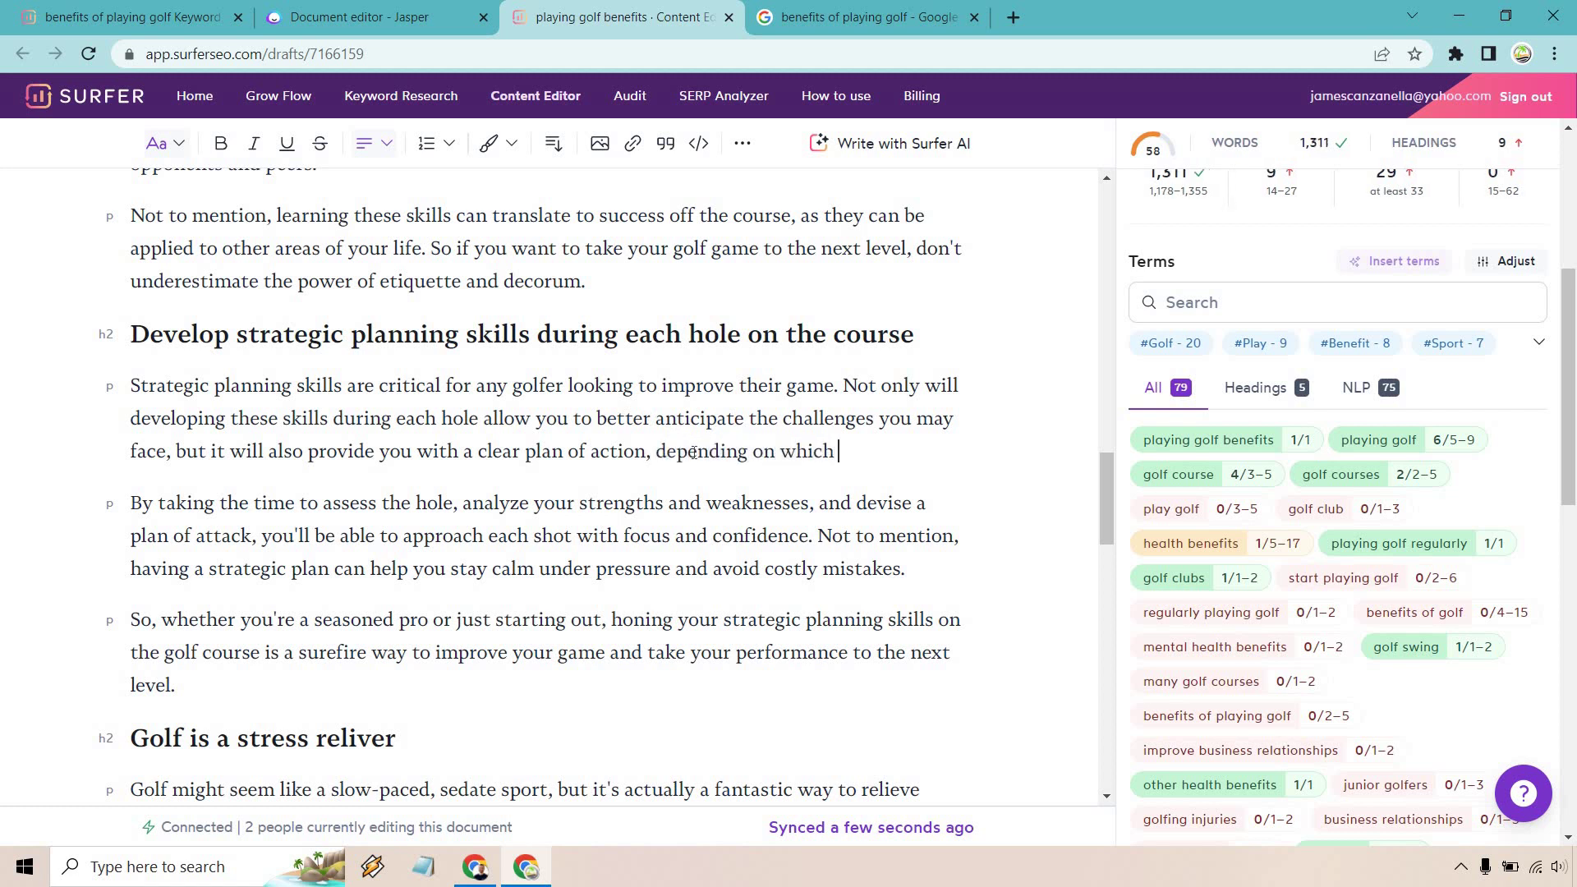
{"action": "type", "text": "golf club you are u"}
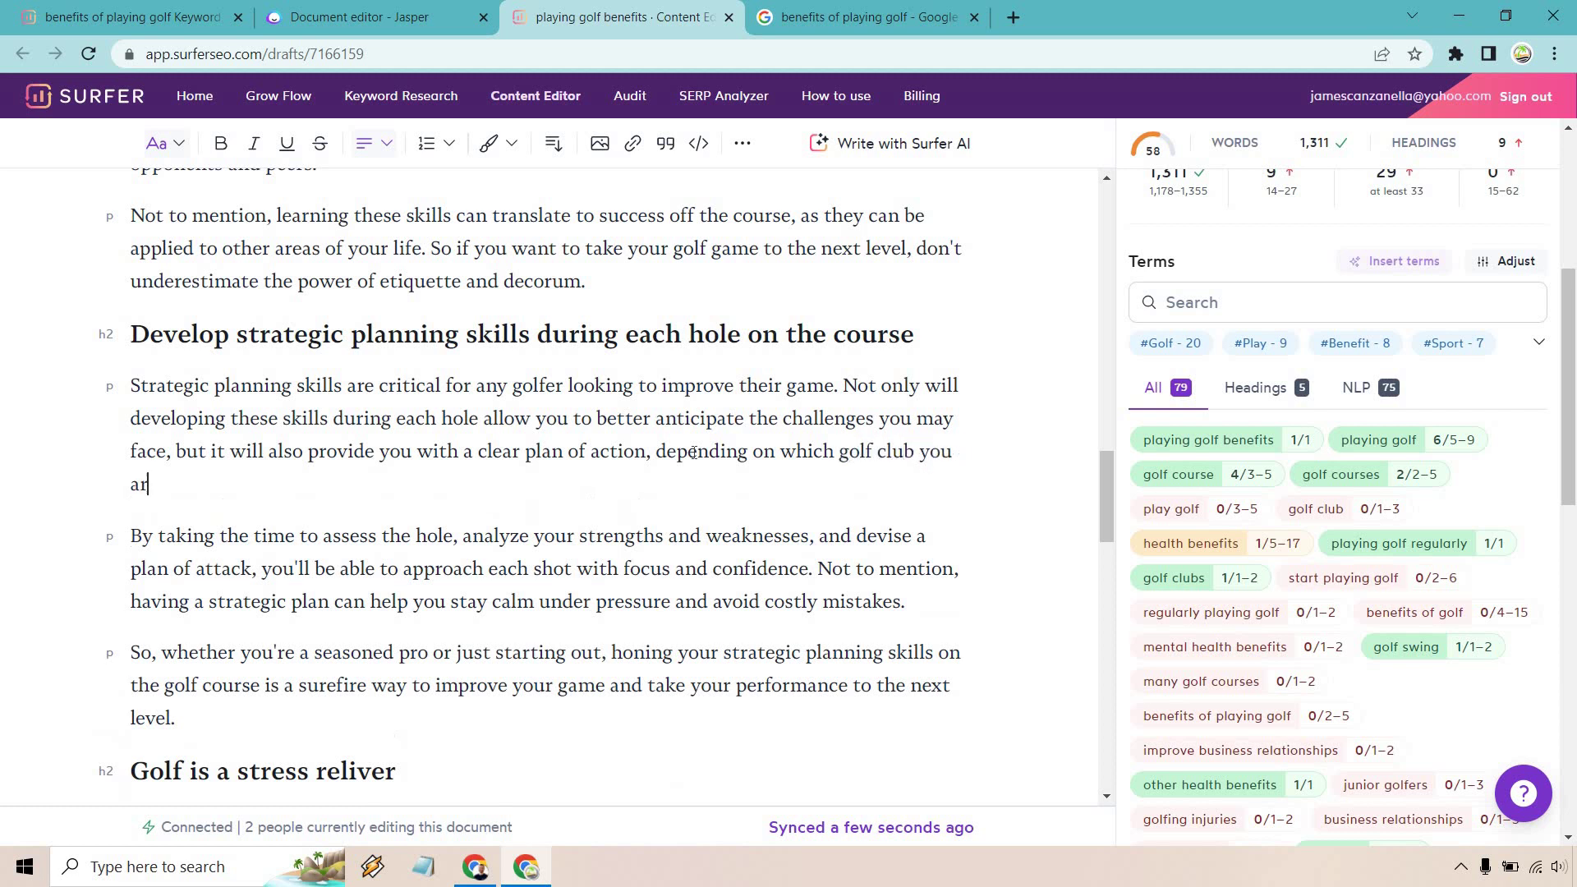
{"action": "type", "text": "sing."}
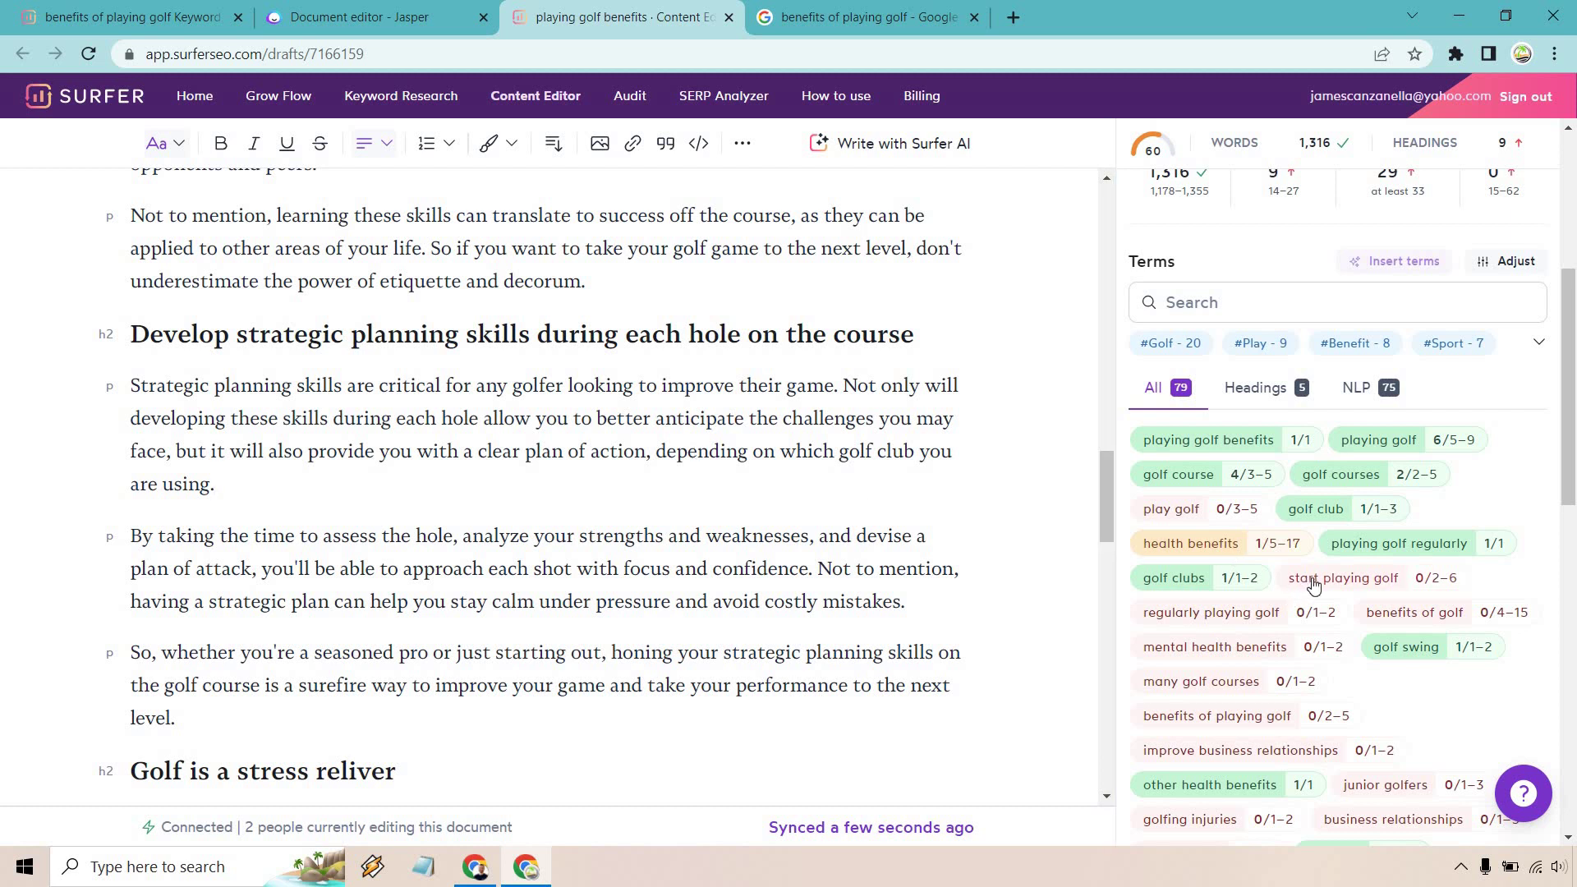
Add "As you start regularly playing golf, you'll find that you get much better at this." to the strategic planning section's second paragraph
{"action": "mouse_move", "coordinate": [1314, 585]}
{"action": "scroll", "coordinate": [660, 408], "scroll_direction": "down", "scroll_amount": 1}
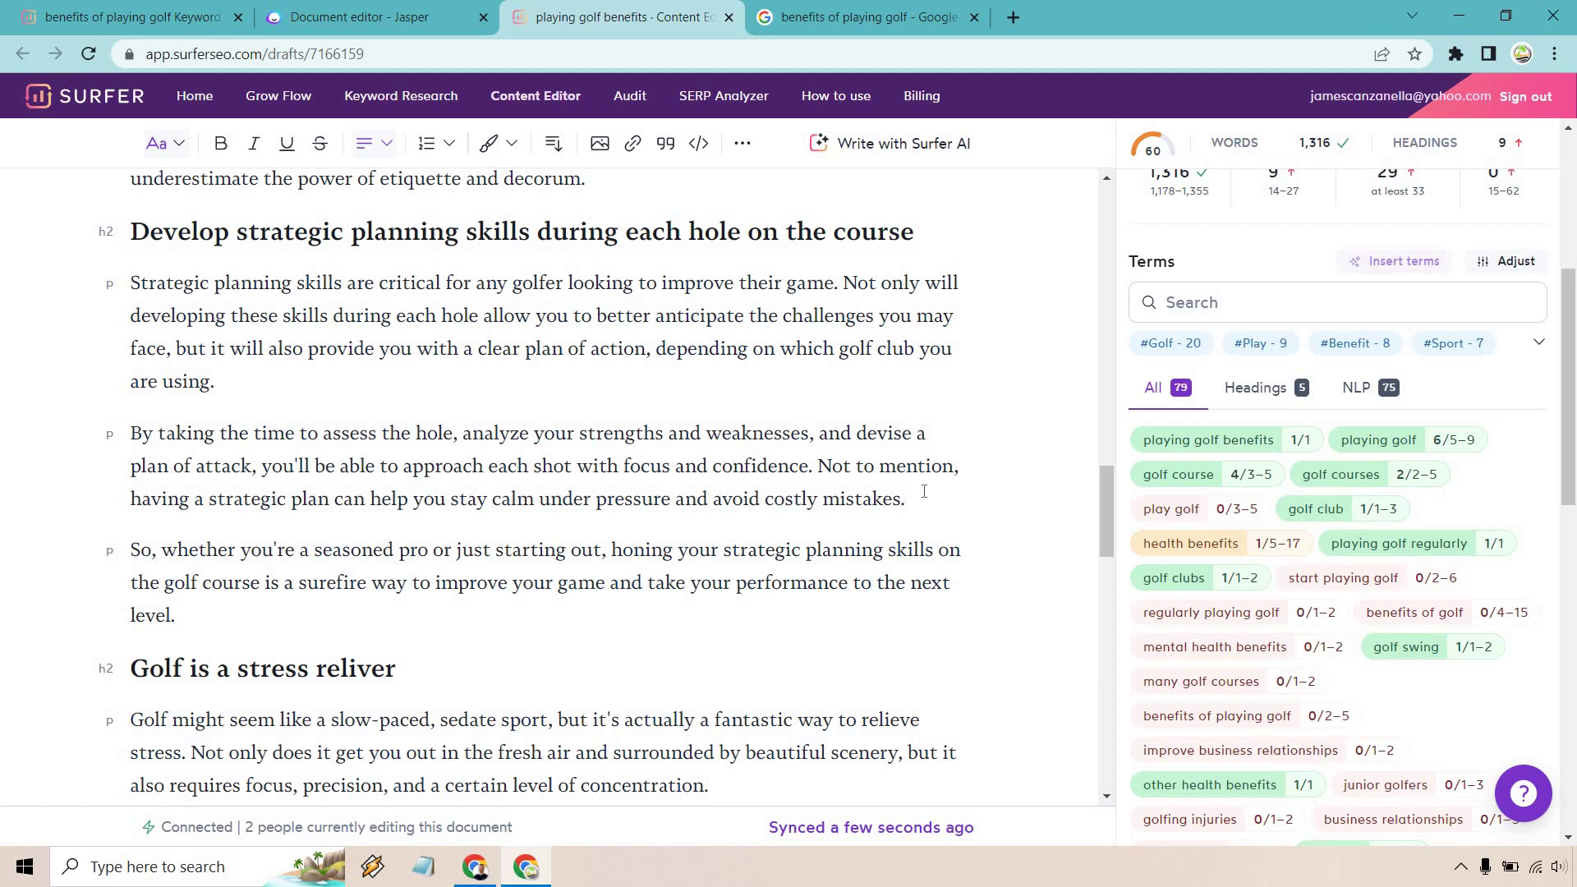
{"action": "type", "text": "As you start re"}
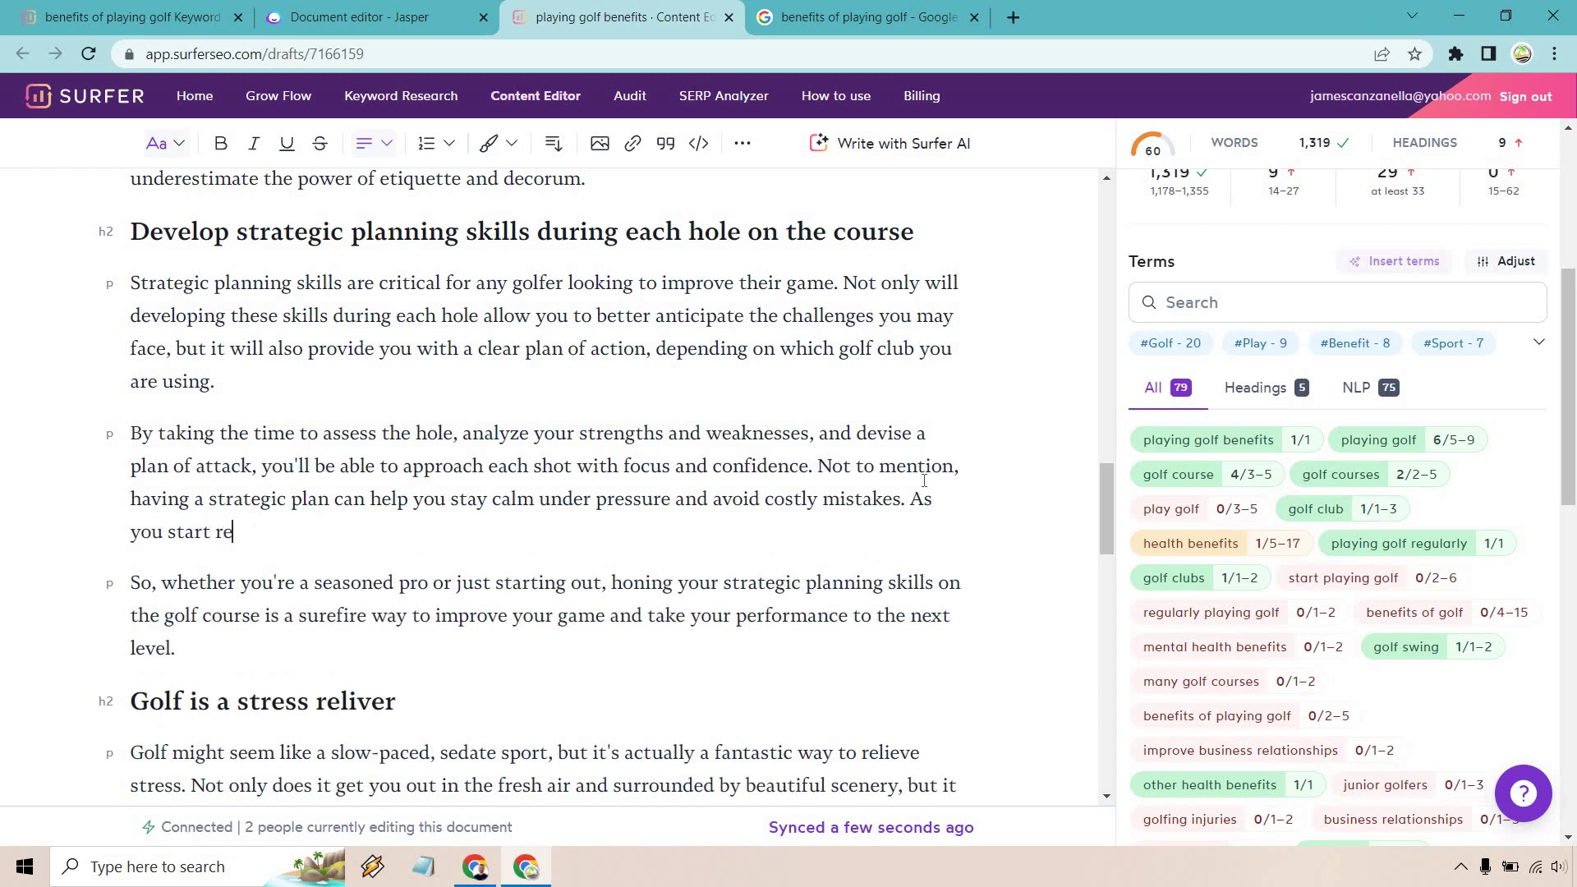
{"action": "type", "text": "gularly pla"}
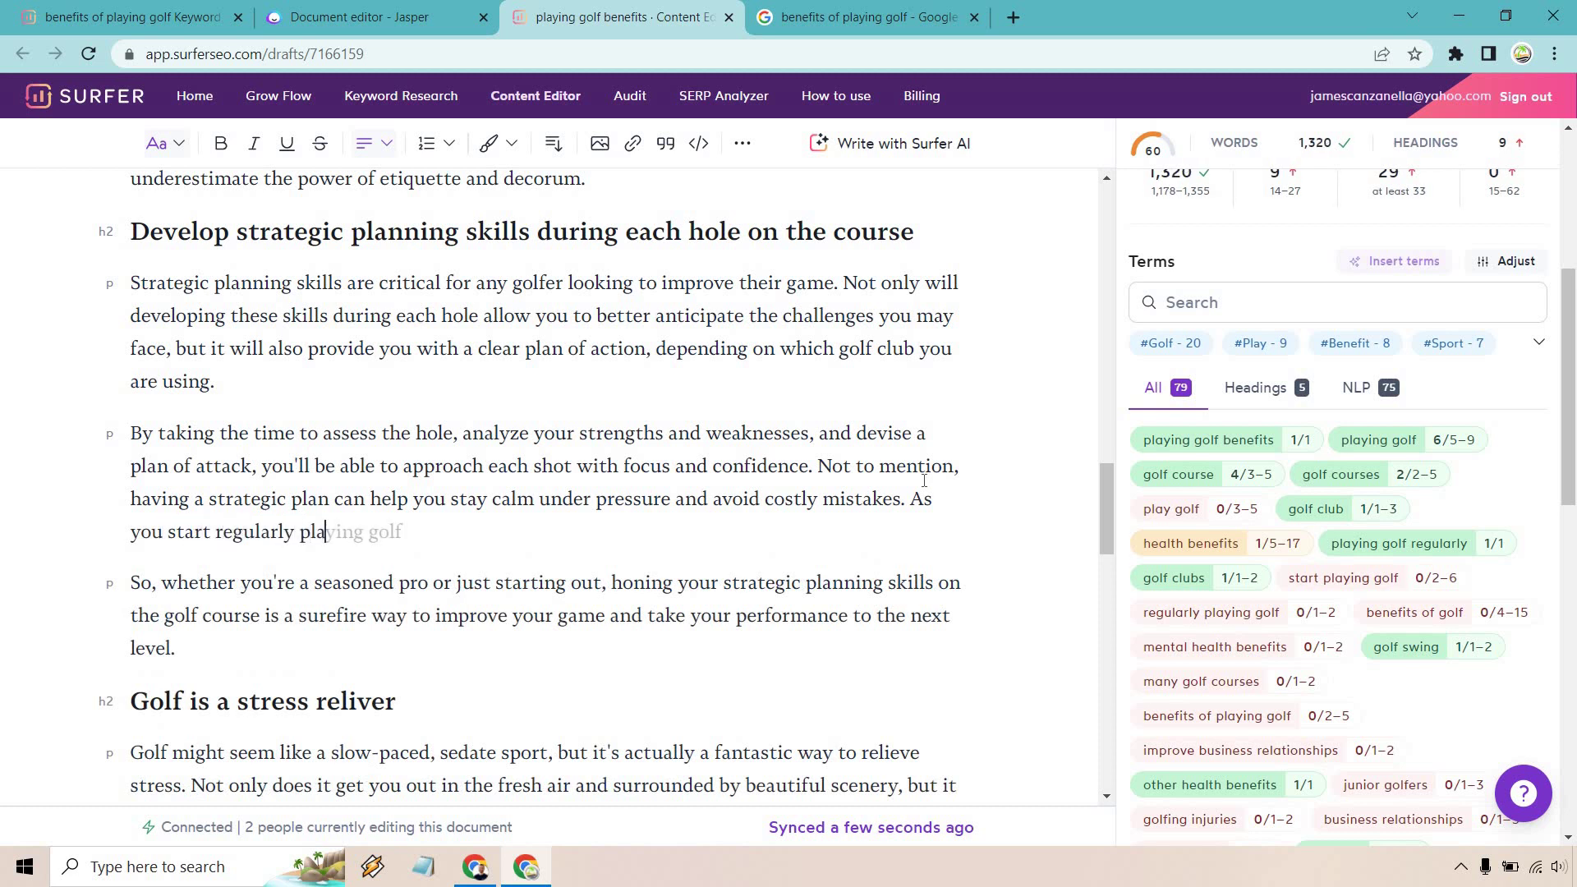
{"action": "type", "text": "ying golf, you'"}
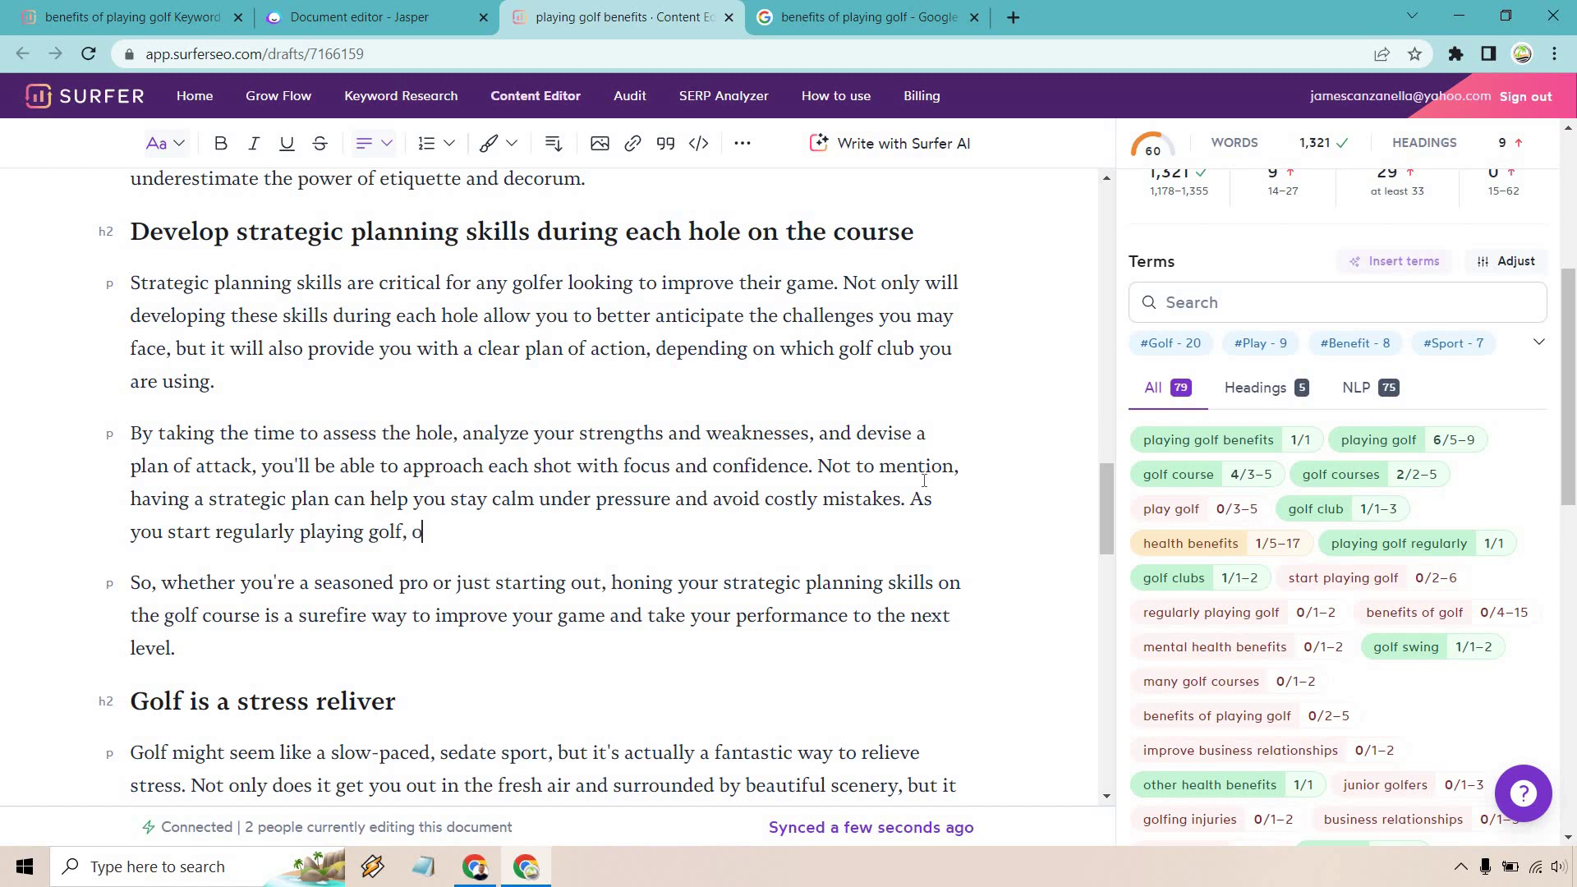
{"action": "type", "text": "ll fin"}
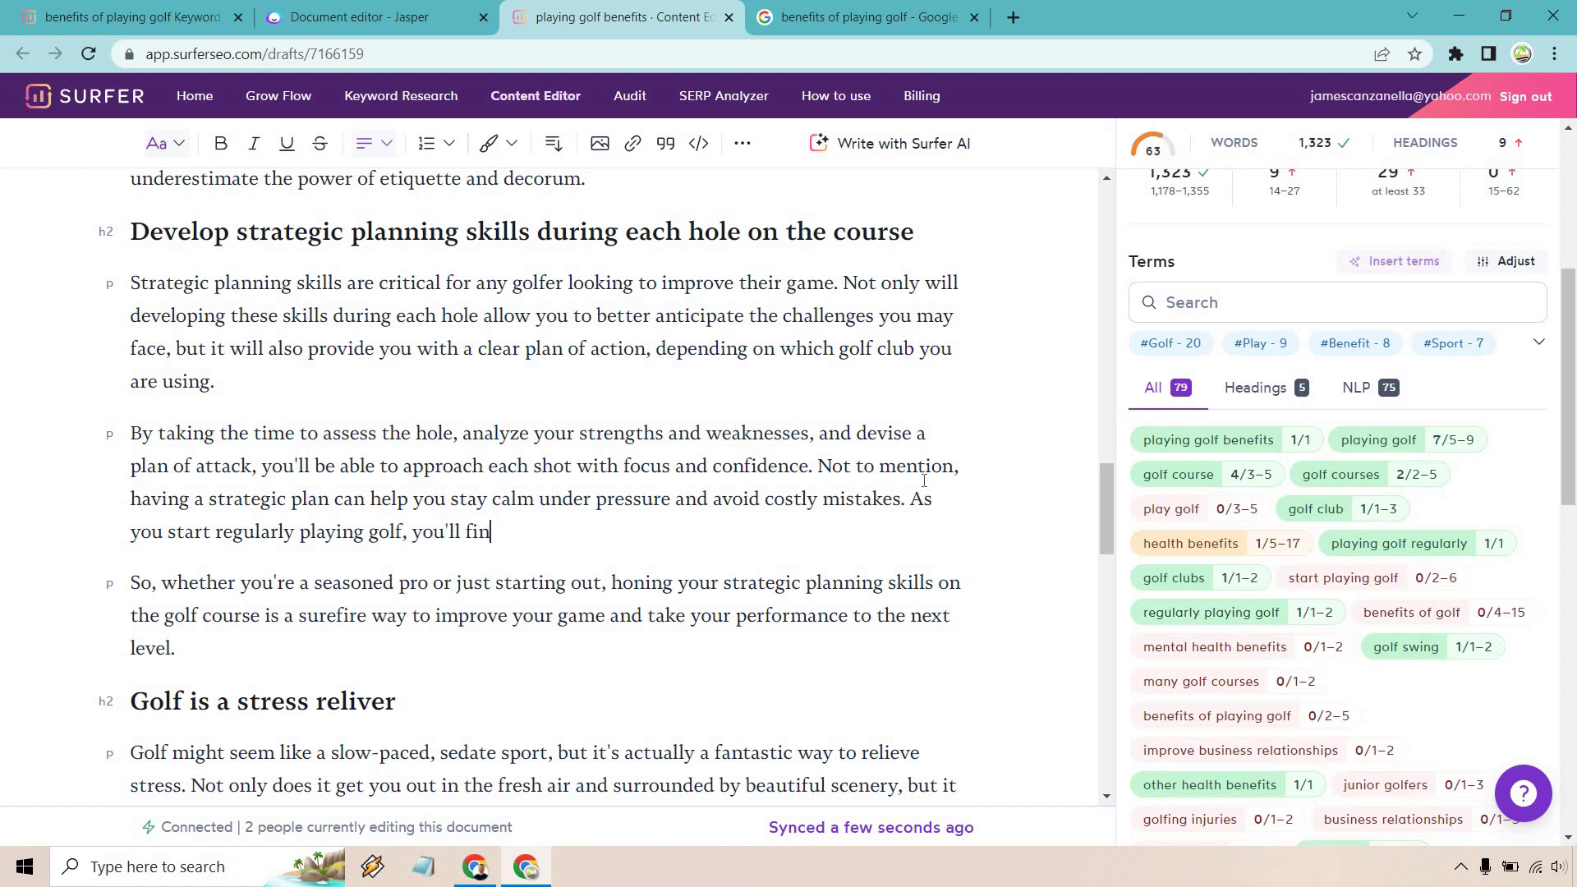
{"action": "type", "text": "d that you get much "}
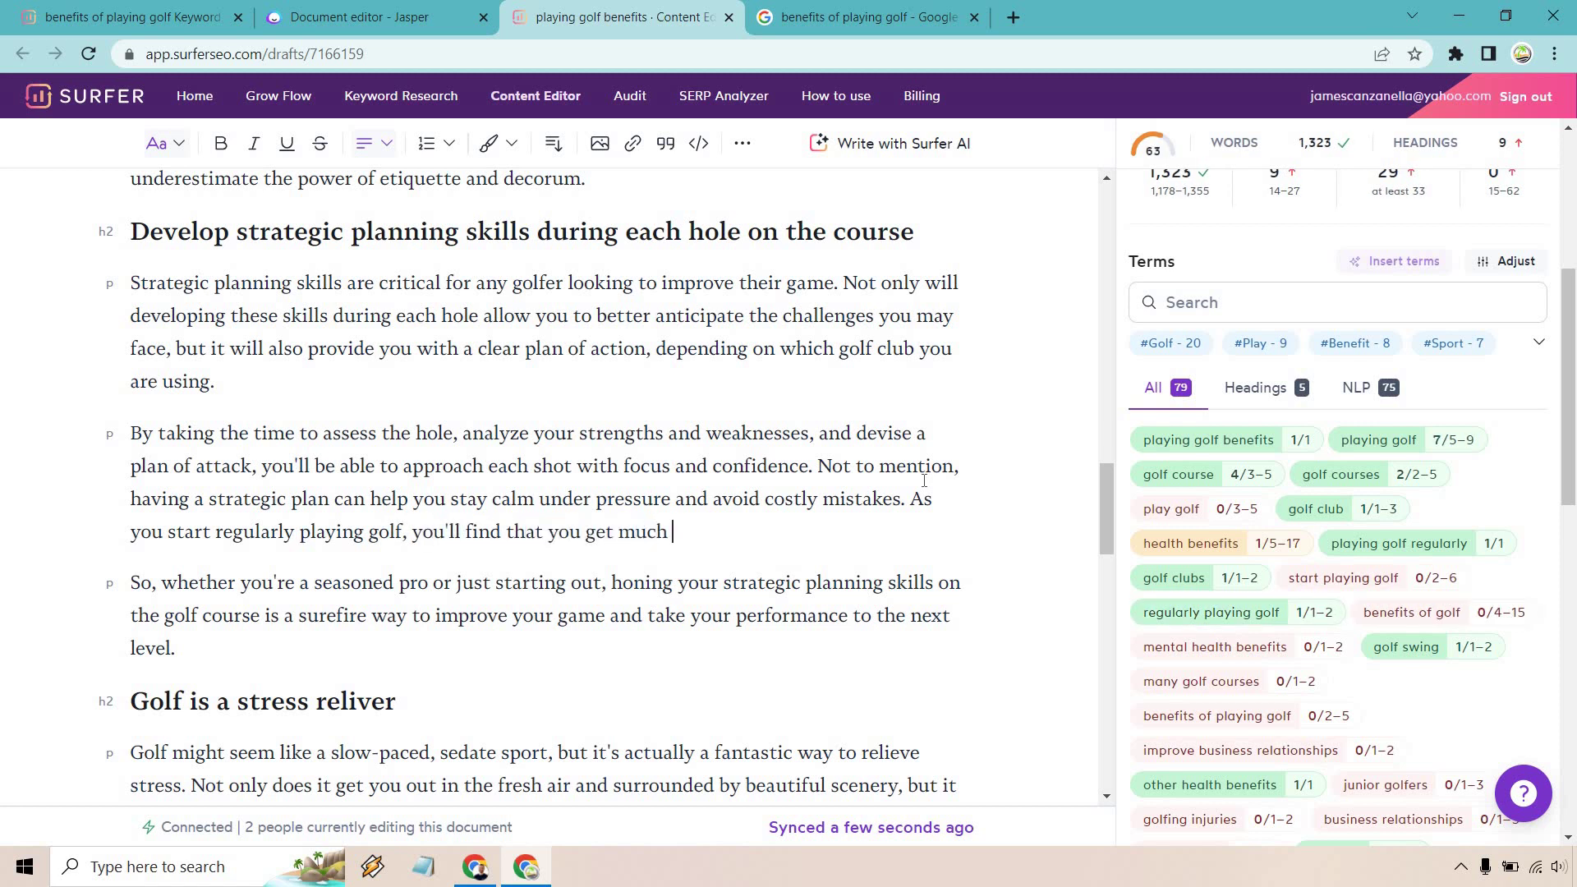
{"action": "type", "text": "better at this"}
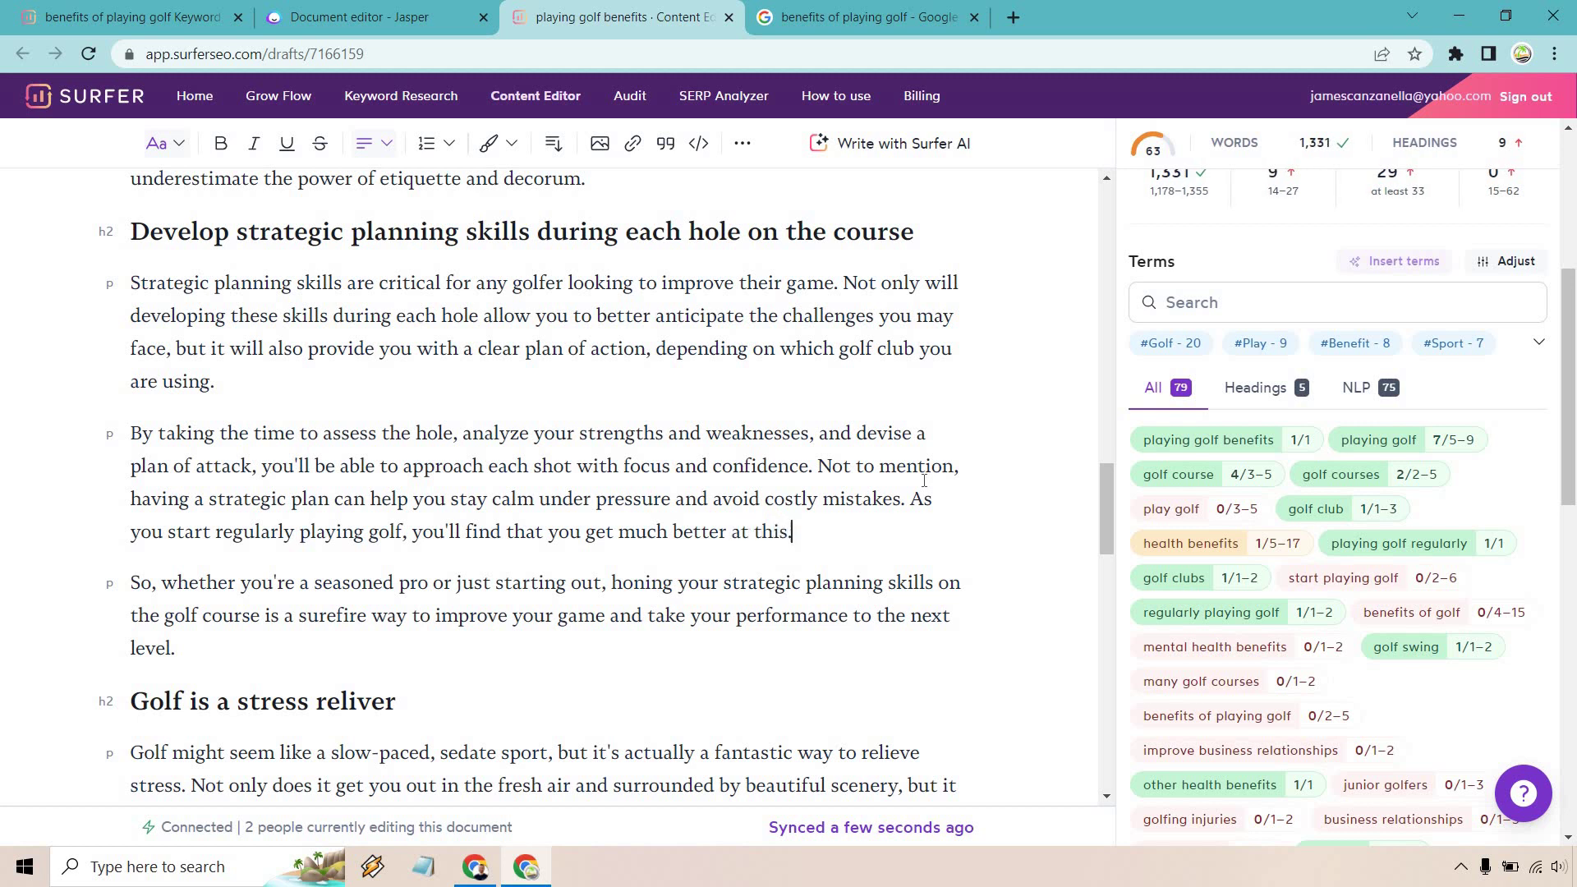
{"action": "type", "text": "."}
Check the content structure figures and replace the stress reliever heading with "Play Golf To Relieve Stress"
{"action": "scroll", "coordinate": [1449, 524], "scroll_direction": "up", "scroll_amount": 3}
{"action": "mouse_move", "coordinate": [1177, 366]}
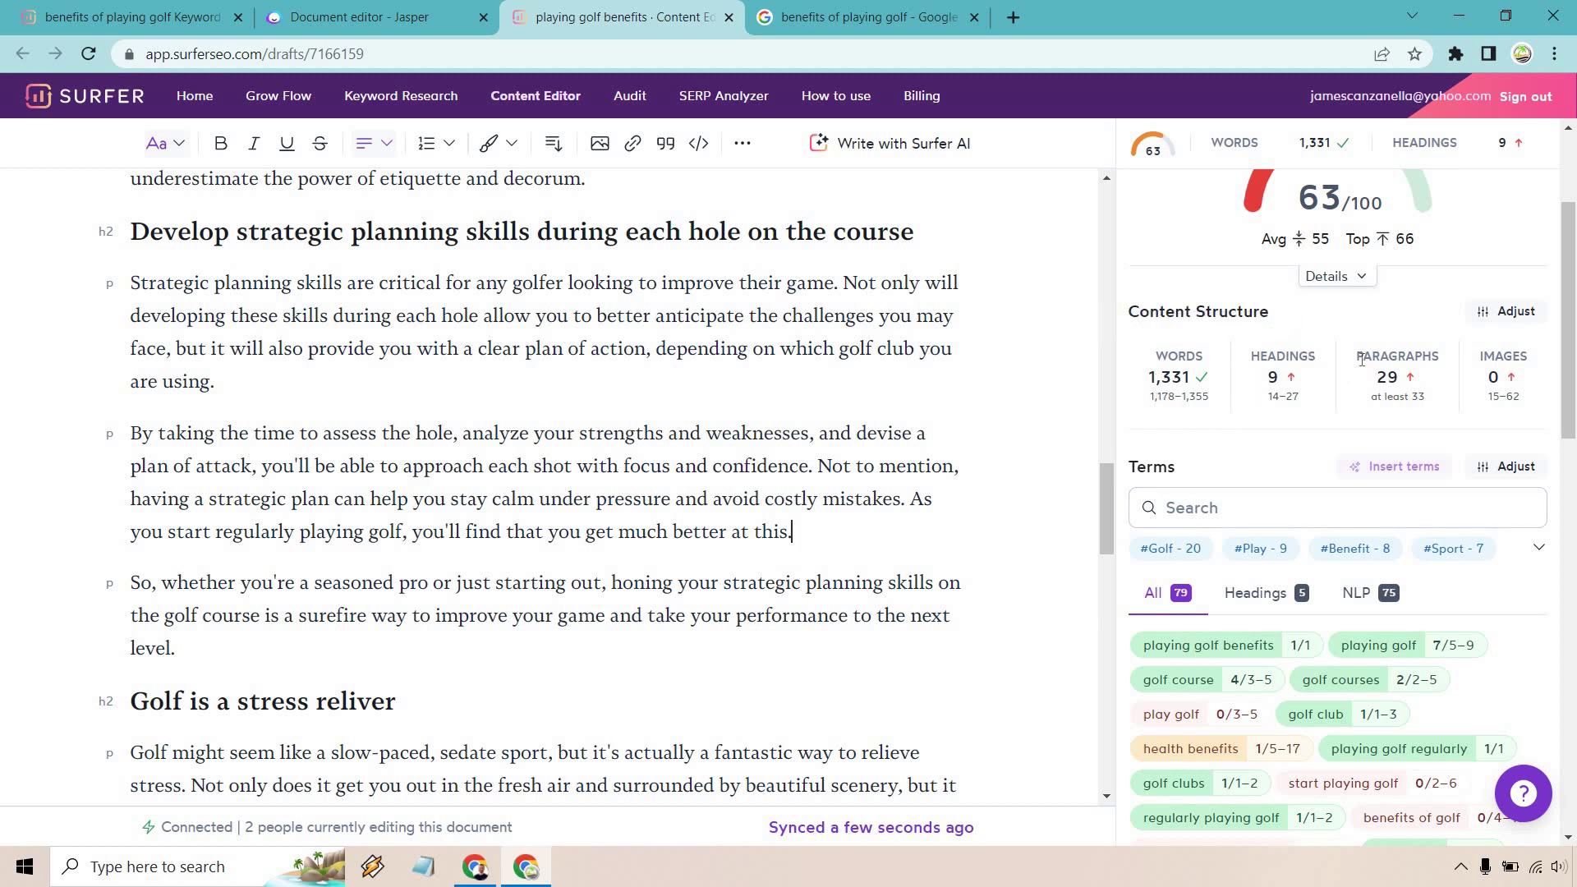
{"action": "mouse_move", "coordinate": [1255, 417]}
{"action": "scroll", "coordinate": [986, 492], "scroll_direction": "down", "scroll_amount": 4}
{"action": "scroll", "coordinate": [1356, 575], "scroll_direction": "down", "scroll_amount": 1}
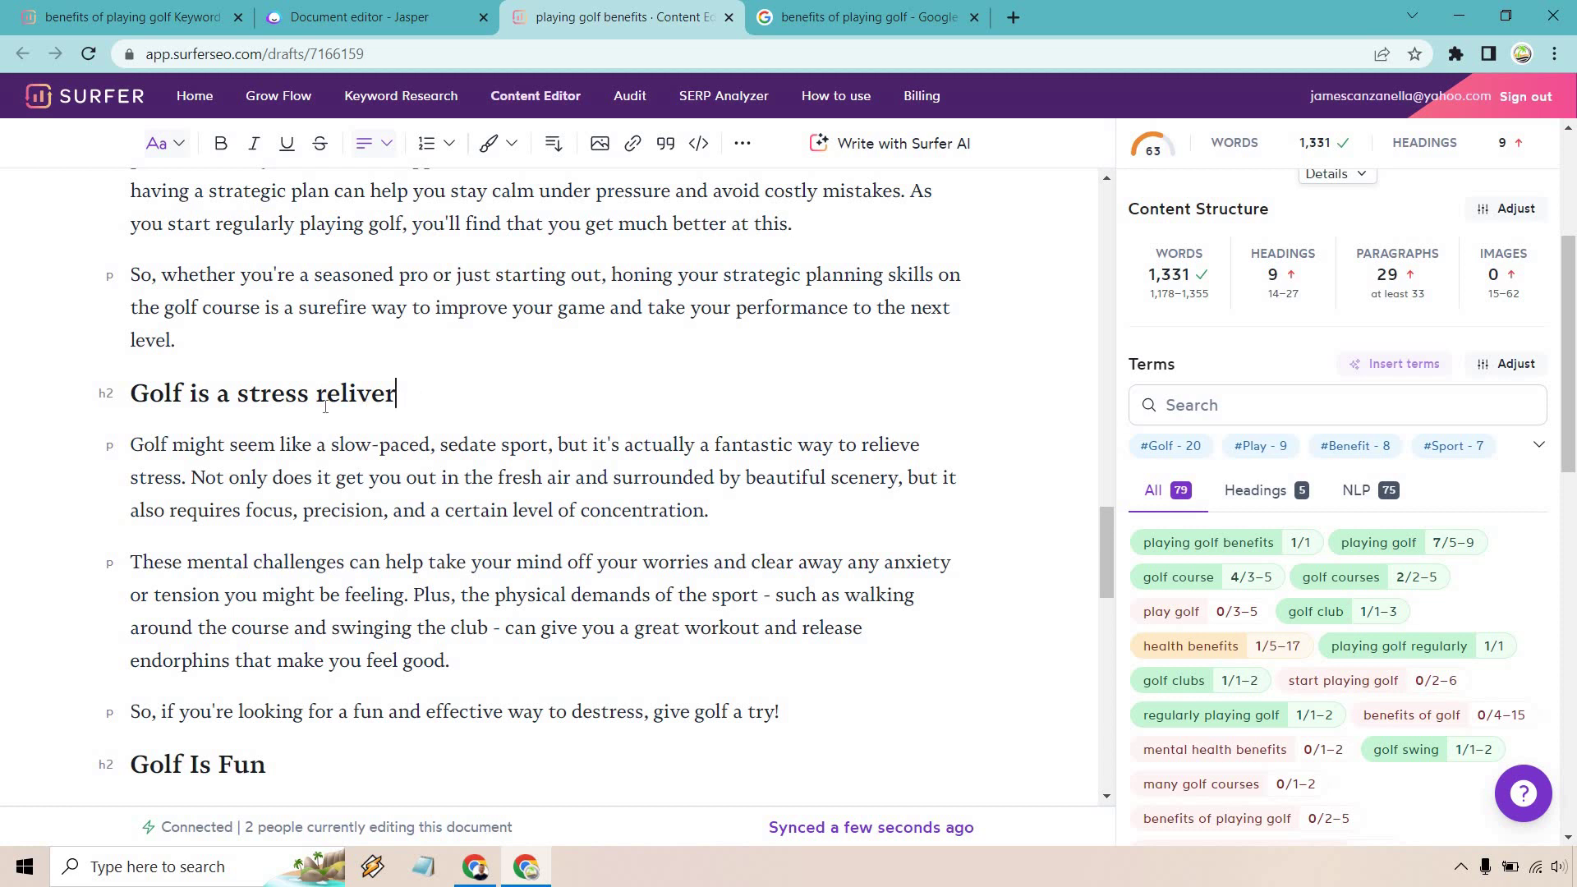
{"action": "left_click_drag", "start_coordinate": [397, 394], "coordinate": [139, 393]}
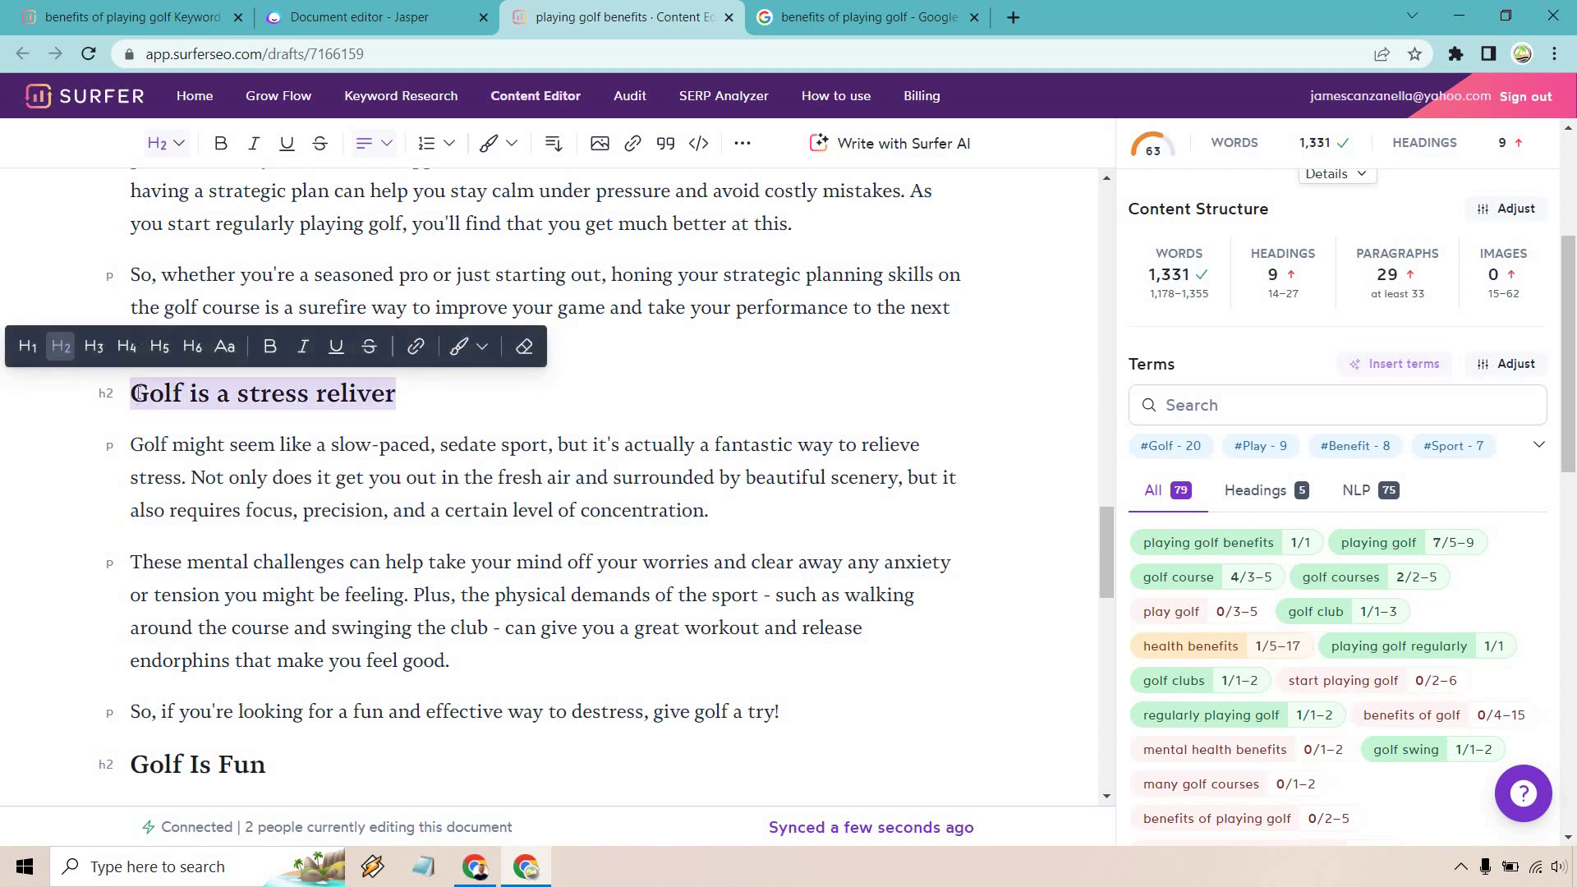
{"action": "type", "text": "Play Golf To "}
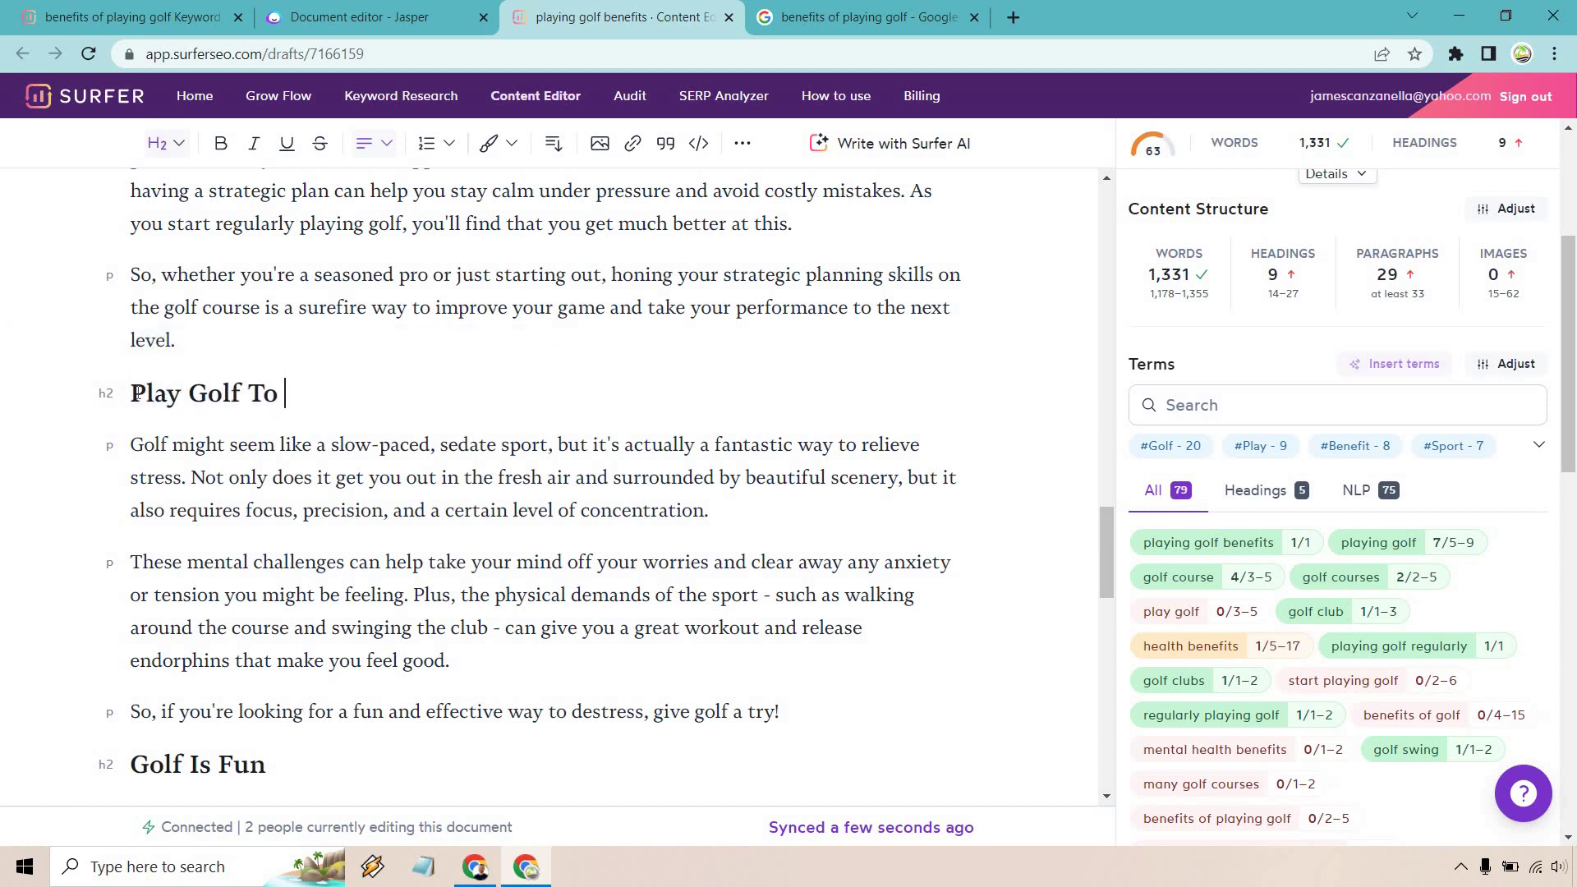
{"action": "type", "text": "Relieve "}
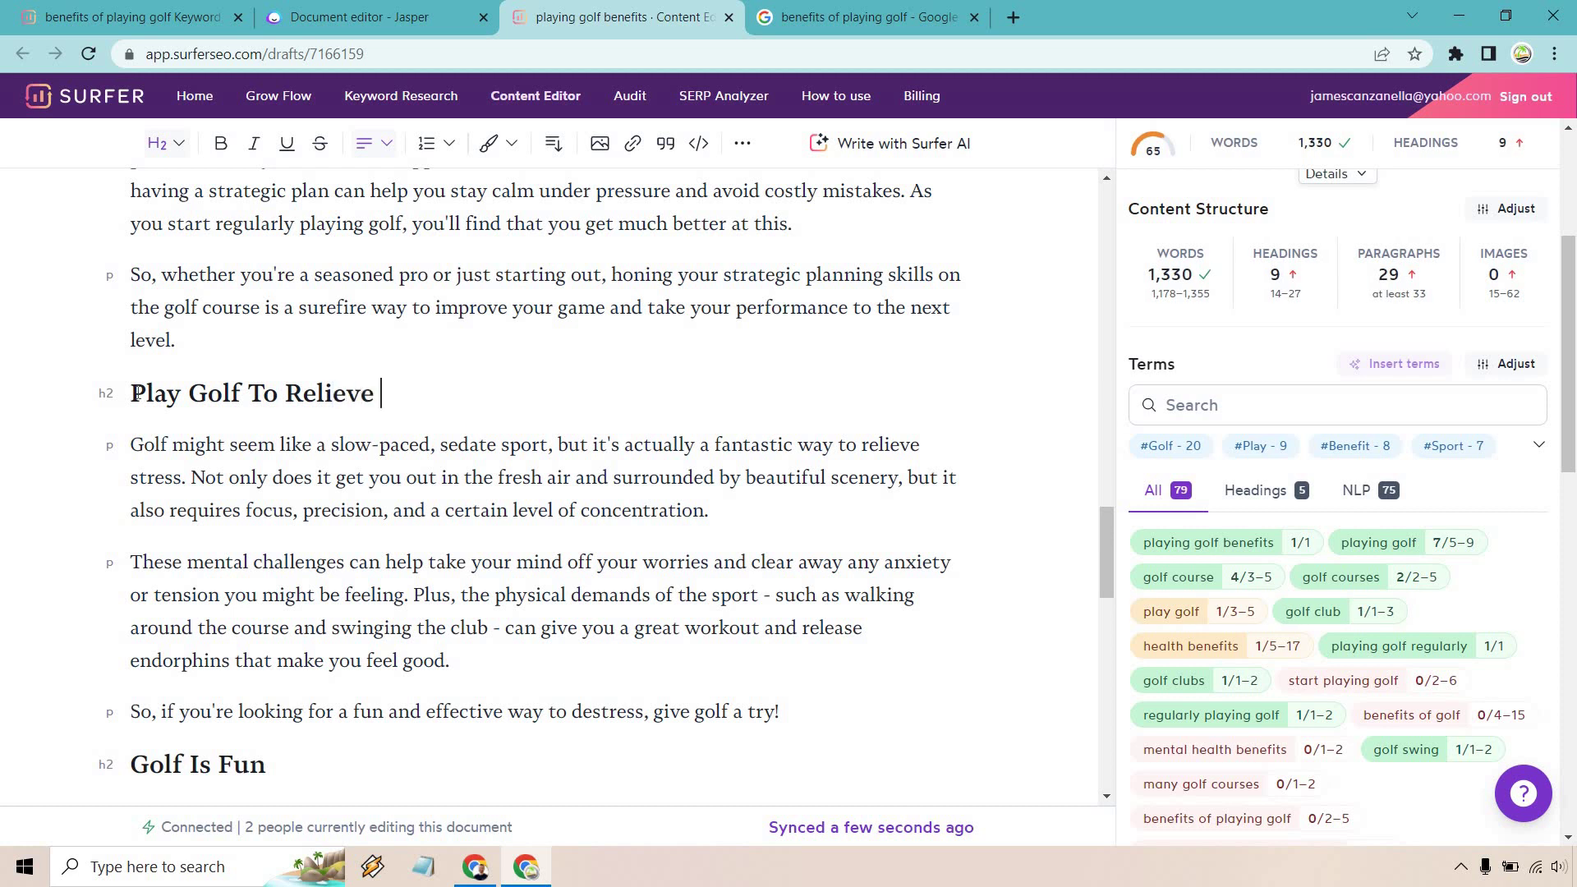
{"action": "type", "text": "Stress"}
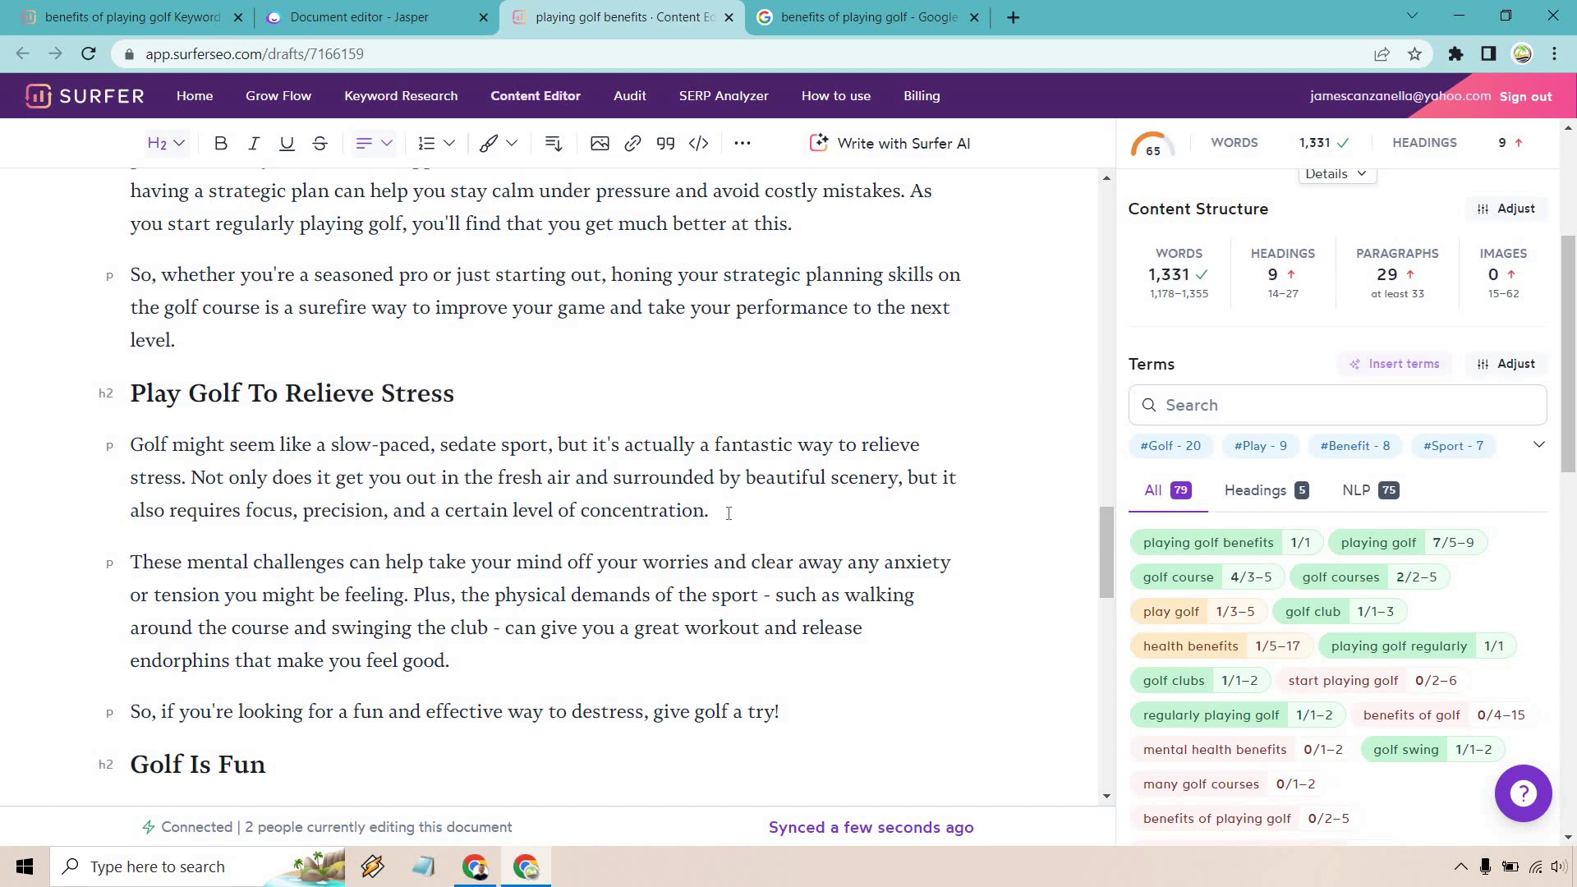
Extend the last sentence of the stress section with ", there are many more health benefits too."
{"action": "left_click", "coordinate": [595, 491]}
{"action": "scroll", "coordinate": [595, 491], "scroll_direction": "down", "scroll_amount": 1}
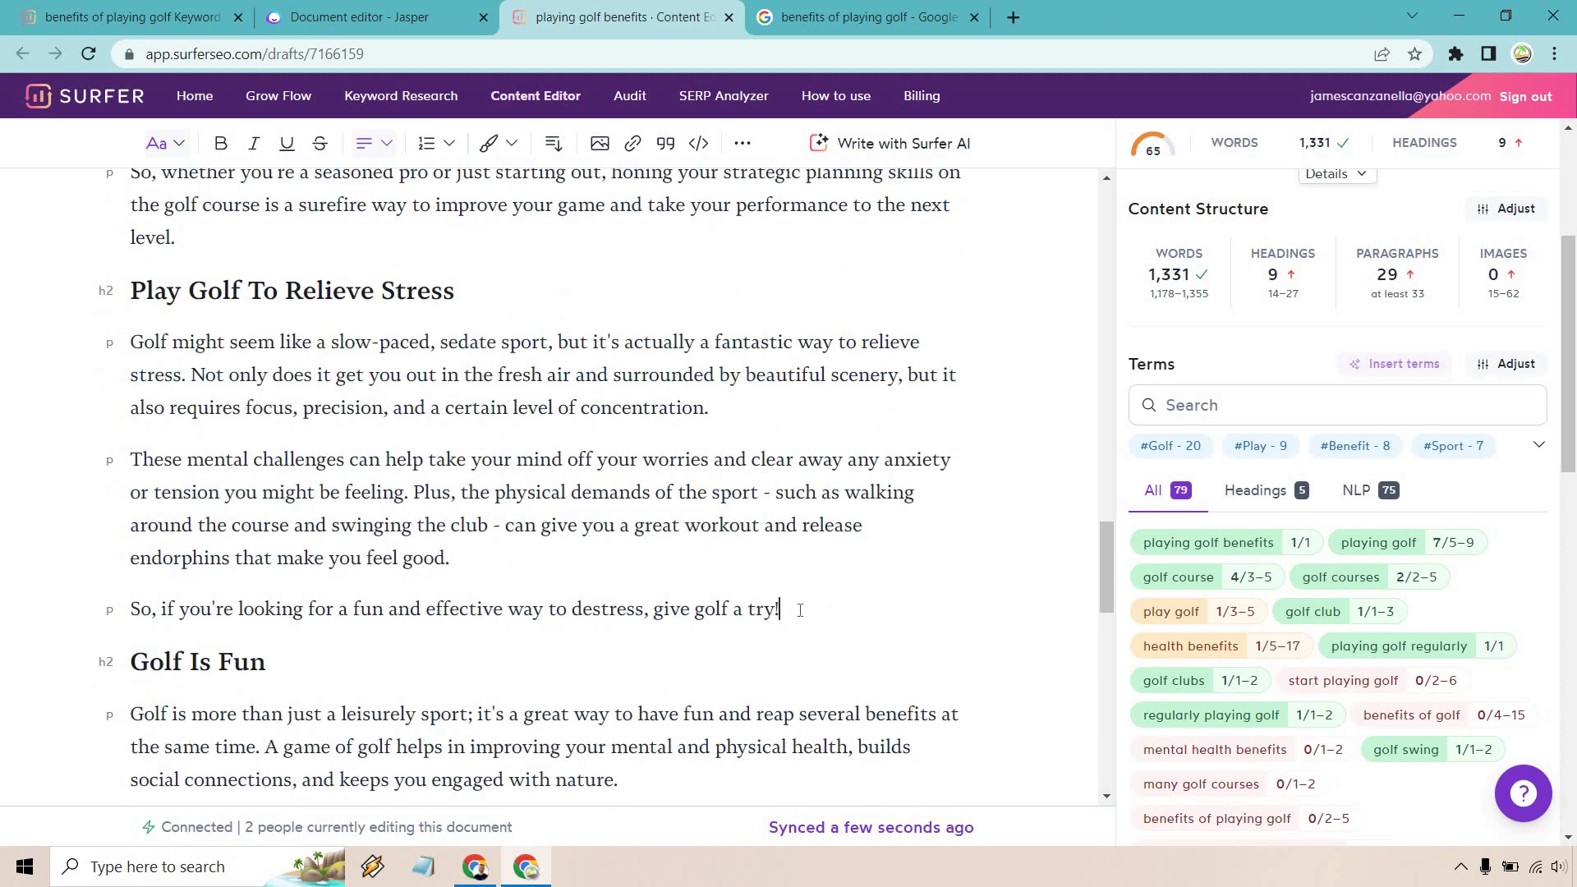
{"action": "key", "text": "BackSpace"}
{"action": "type", "text": ", there are s"}
{"action": "key", "text": "BackSpace"}
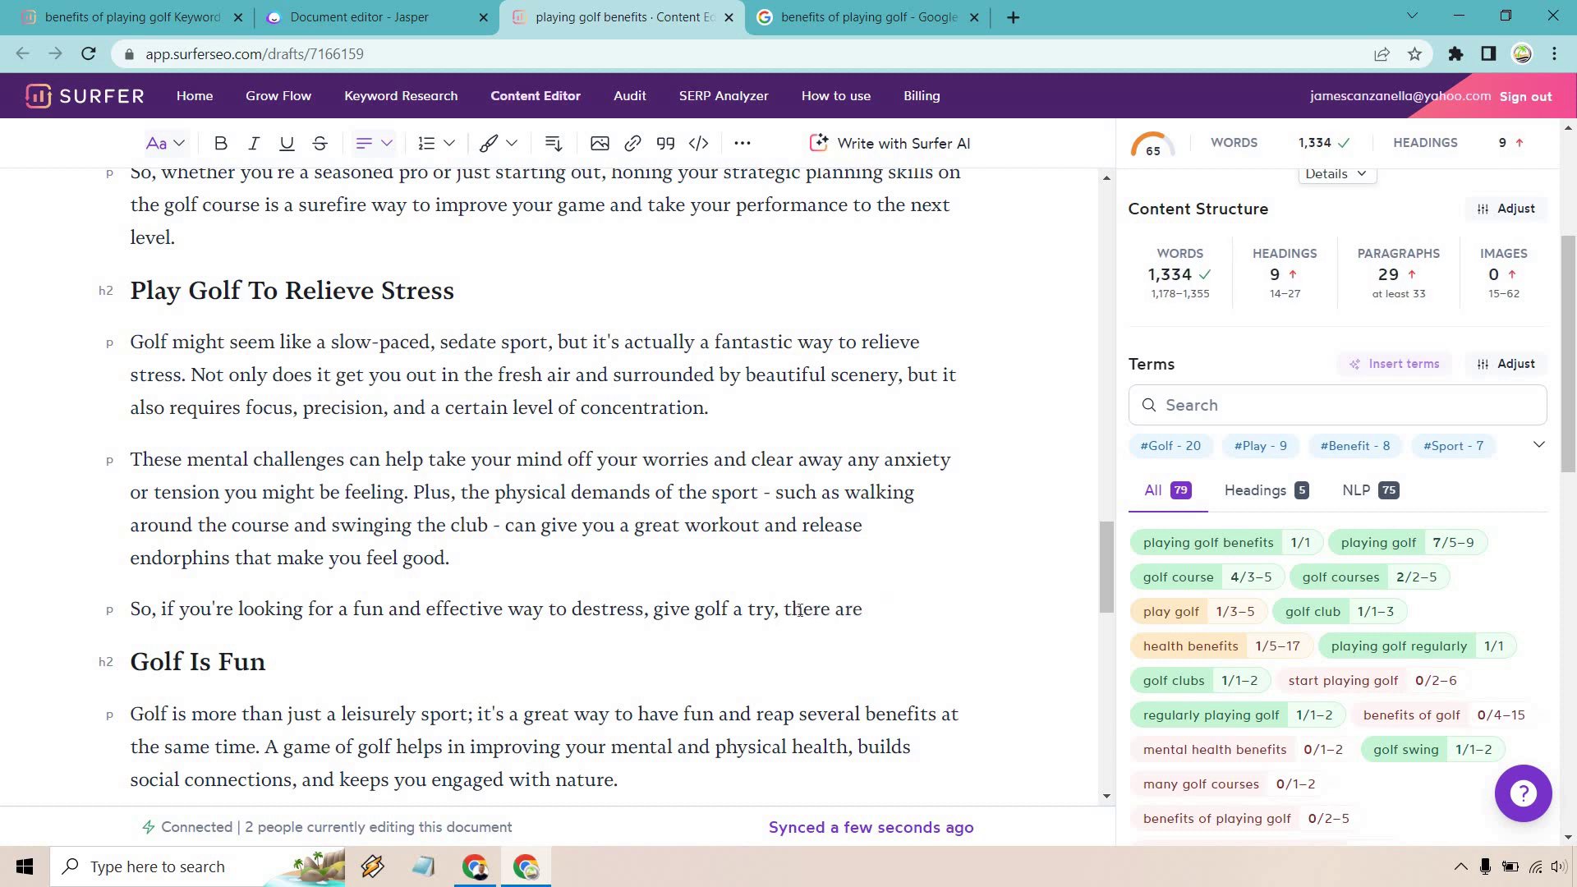
{"action": "type", "text": "many more health "}
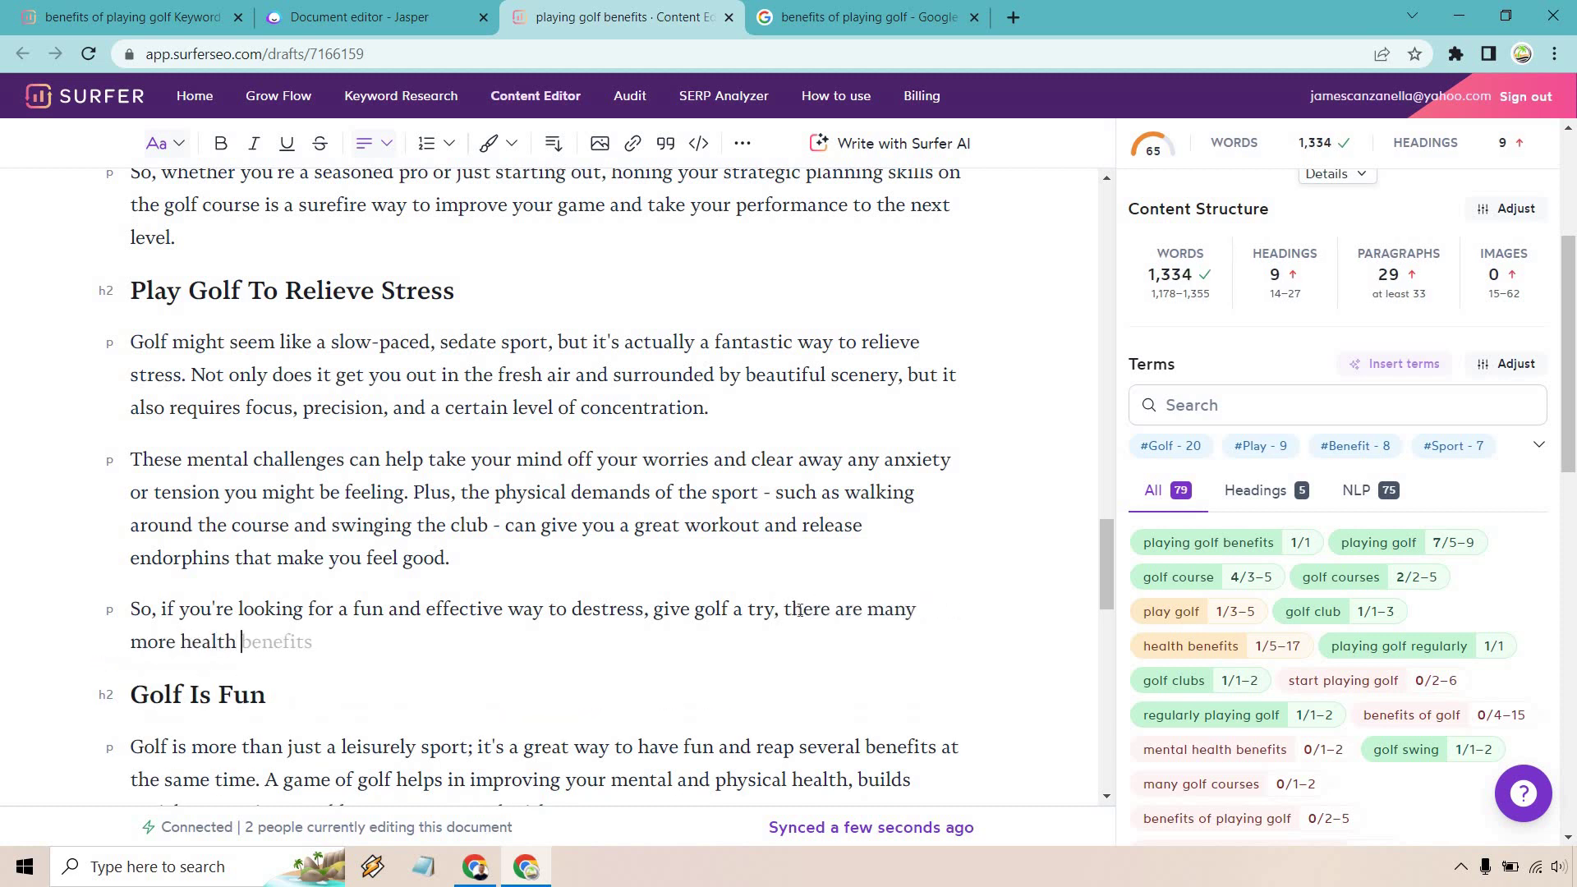
{"action": "type", "text": "benefits too."}
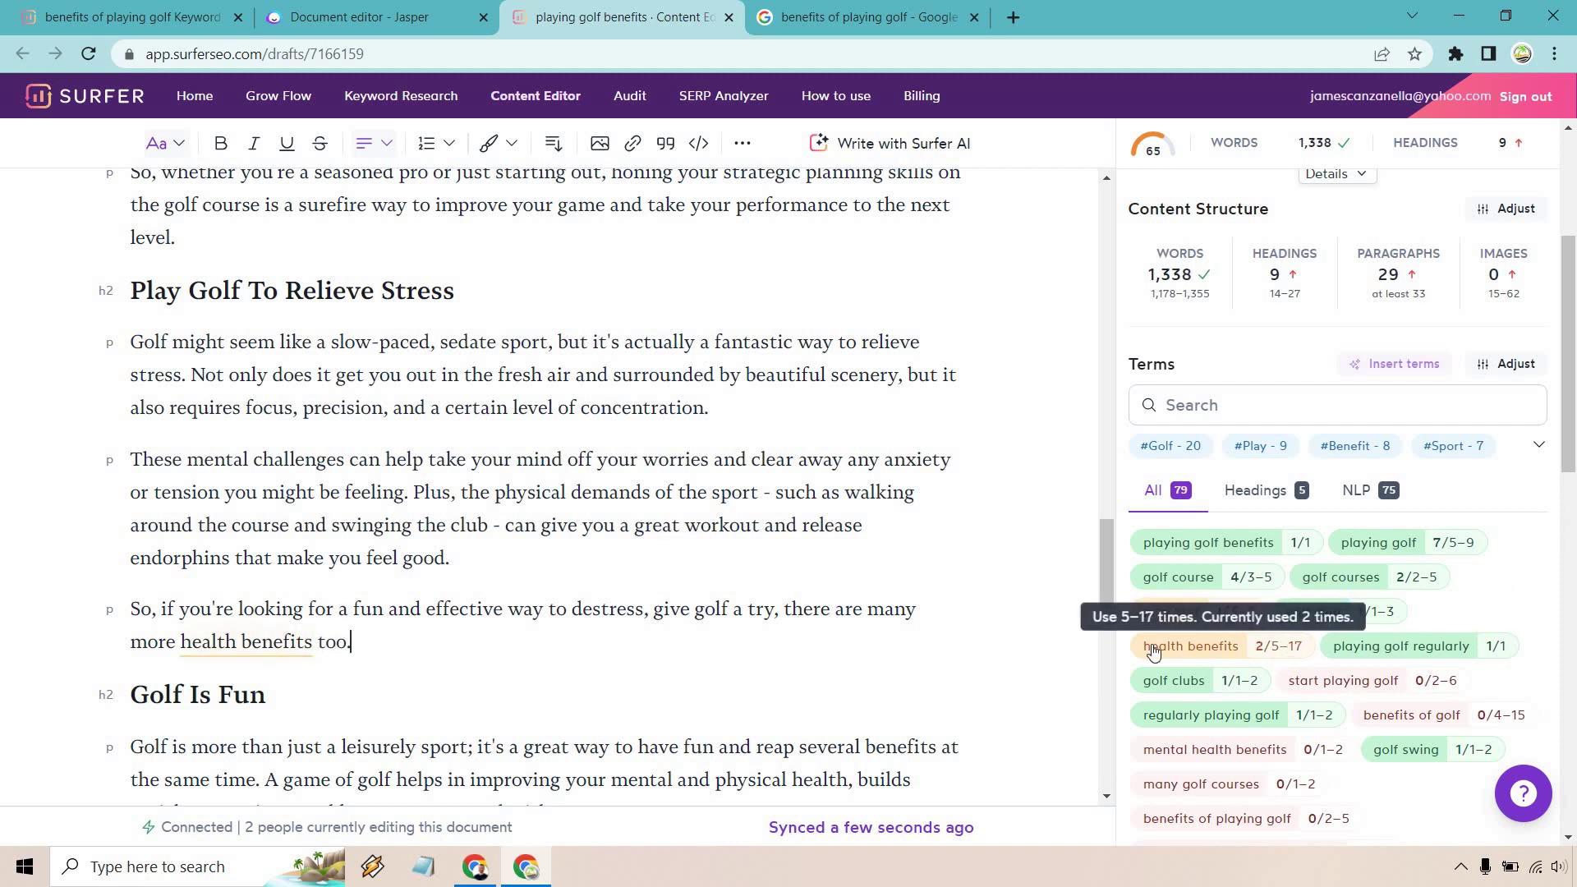
End the Golf Is Fun section with "When it comes to the benefits of golf, here is a perk that many of the snowbirds will love."
{"action": "scroll", "coordinate": [667, 449], "scroll_direction": "down", "scroll_amount": 3}
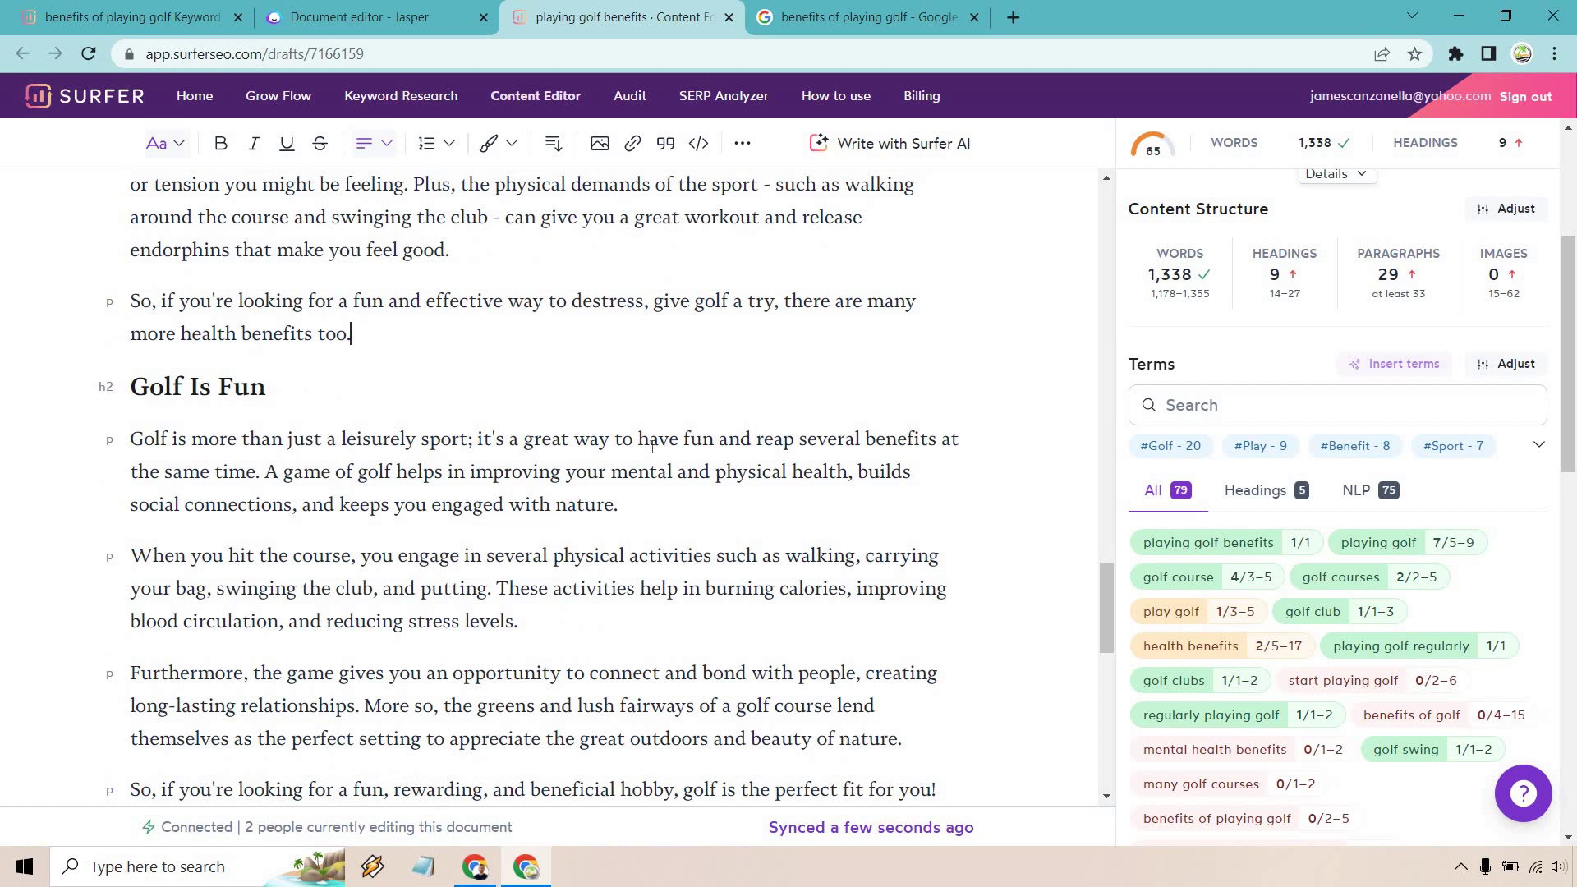
{"action": "scroll", "coordinate": [613, 432], "scroll_direction": "down", "scroll_amount": 5}
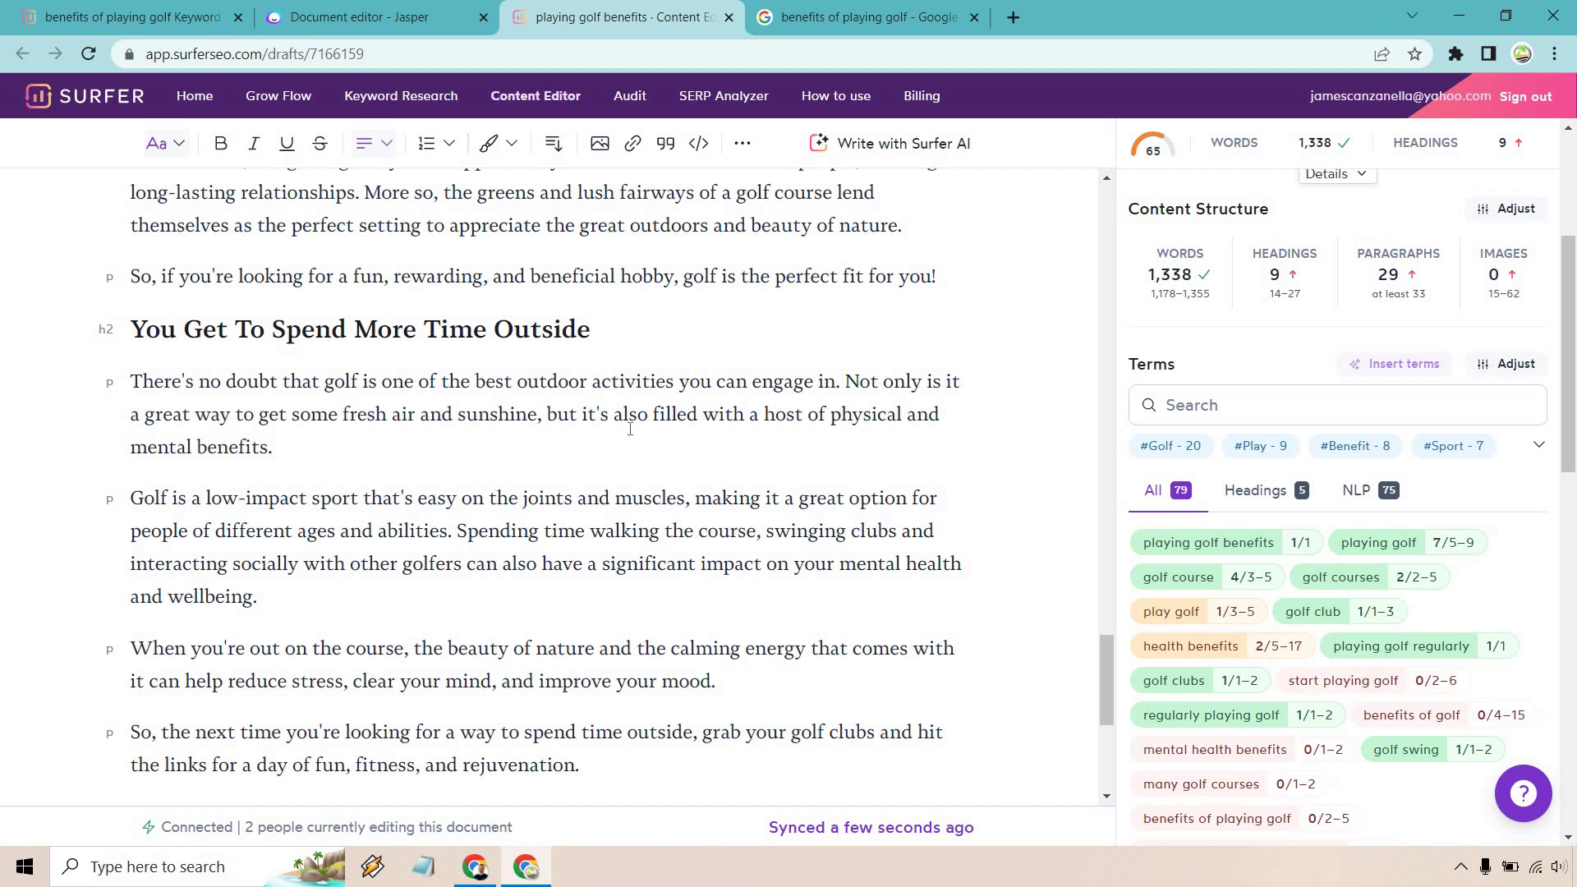
{"action": "scroll", "coordinate": [630, 428], "scroll_direction": "down", "scroll_amount": 1}
{"action": "scroll", "coordinate": [823, 328], "scroll_direction": "up", "scroll_amount": 2}
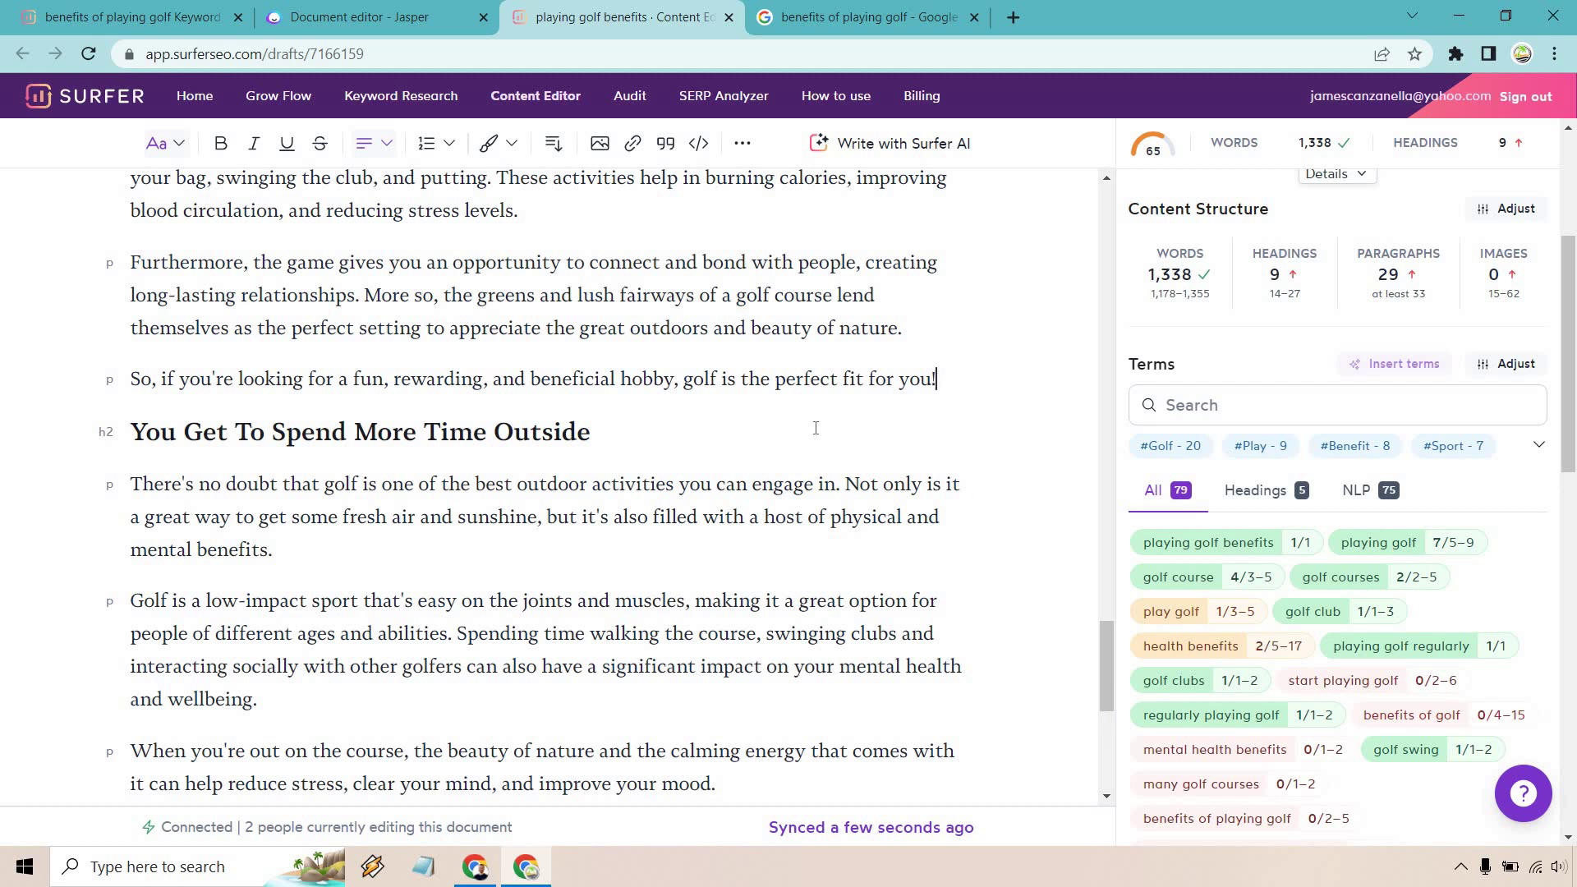
{"action": "type", "text": "When it comes to the beenfits"}
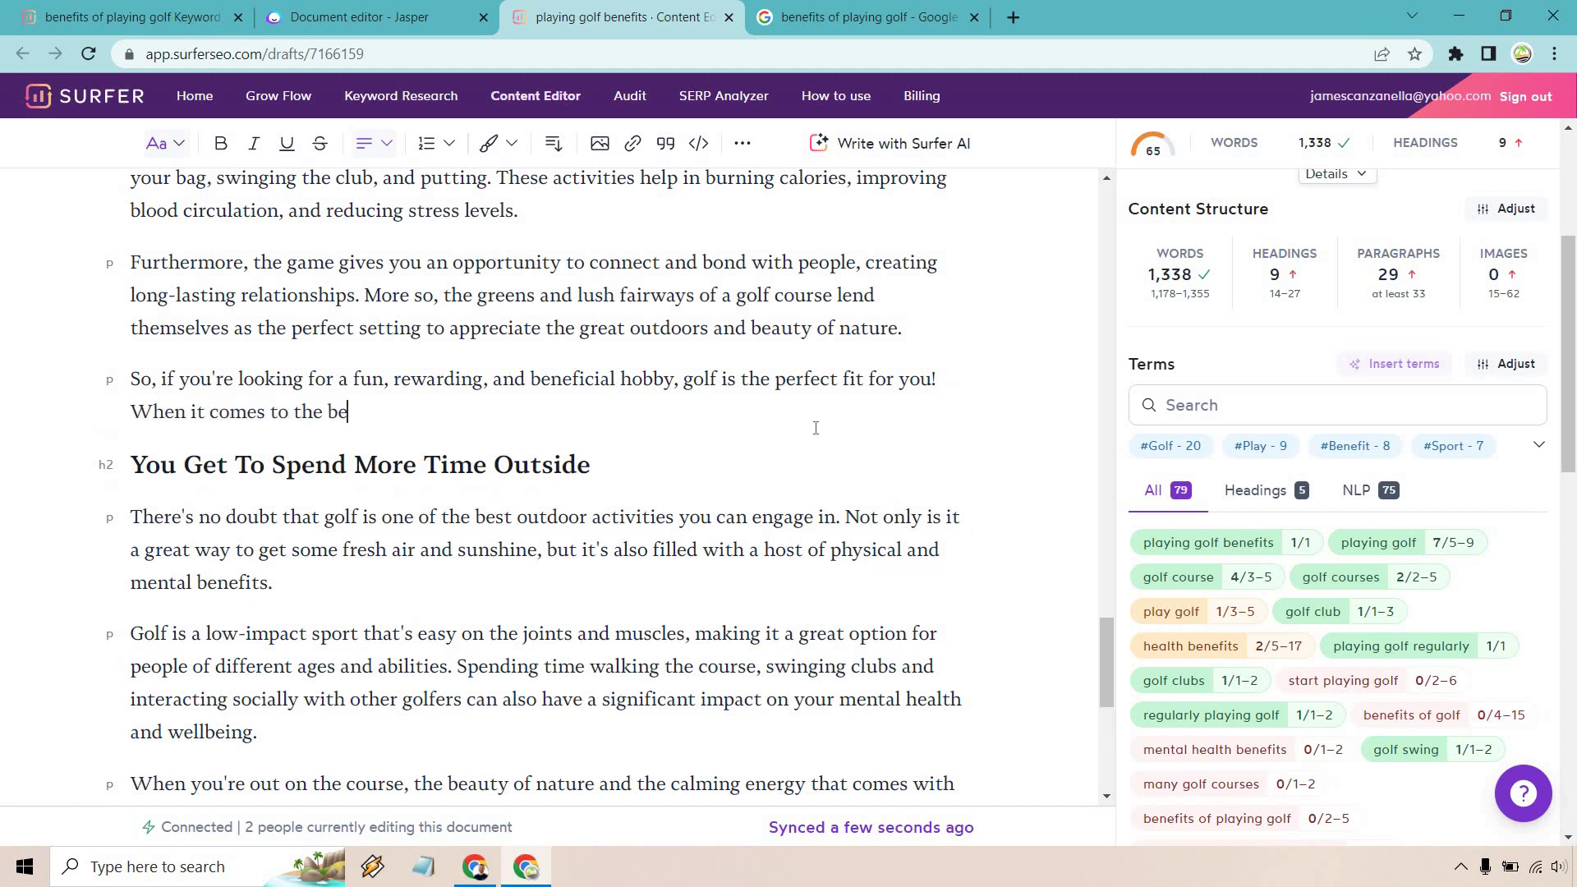
{"action": "key", "text": "BackSpace"}
{"action": "key", "text": "BackSpace"}
{"action": "key", "text": "BackSpace"}
{"action": "key", "text": "BackSpace"}
{"action": "key", "text": "BackSpace"}
{"action": "key", "text": "BackSpace"}
{"action": "type", "text": "ne"}
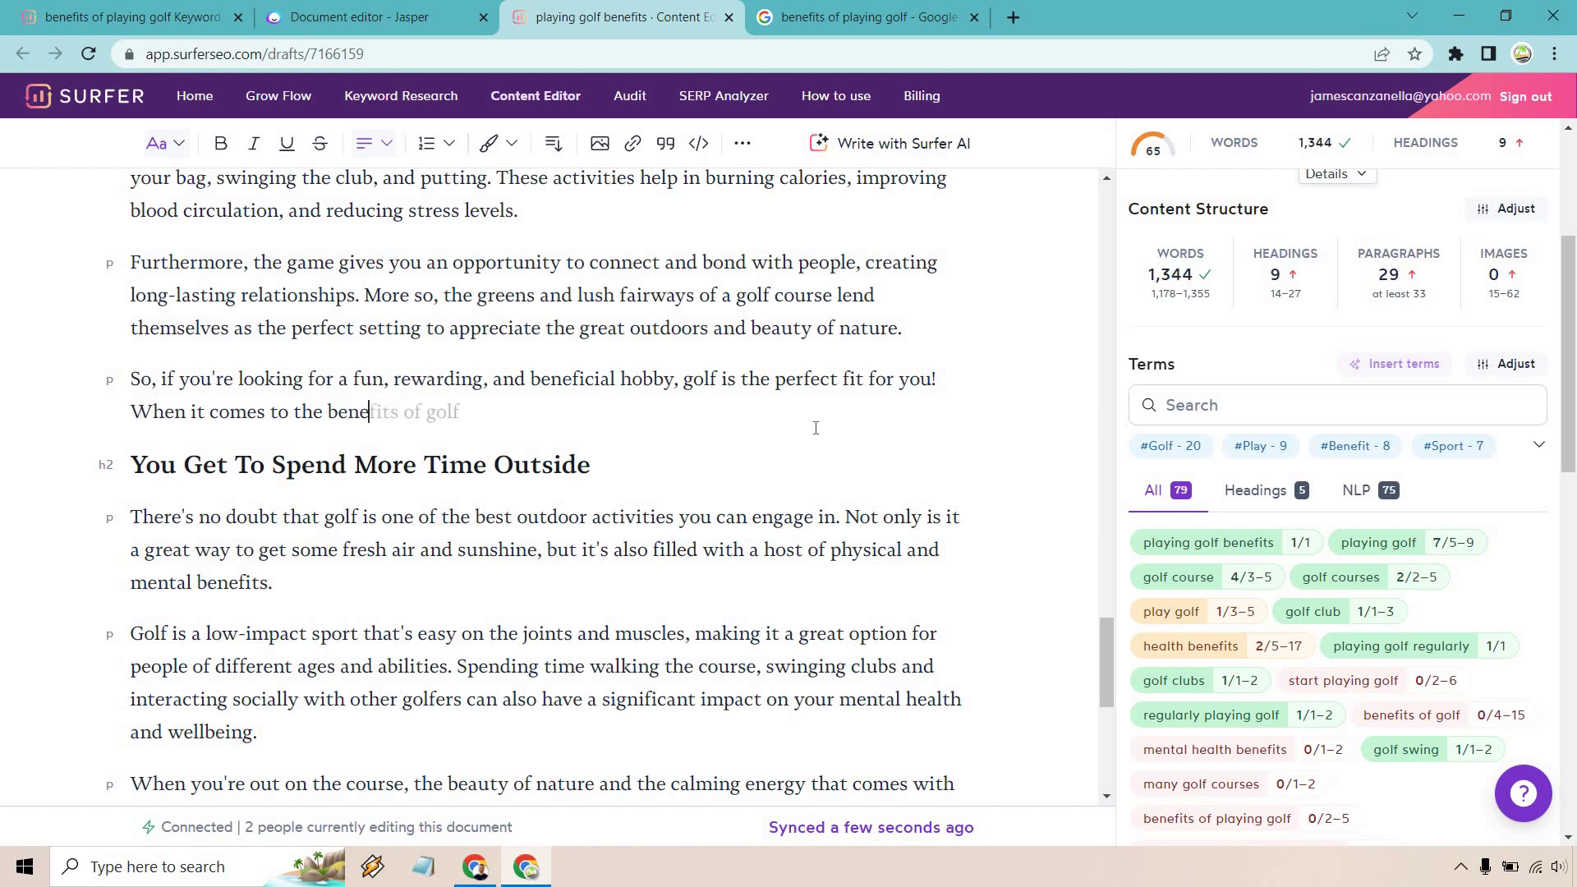
{"action": "type", "text": "fits of g"}
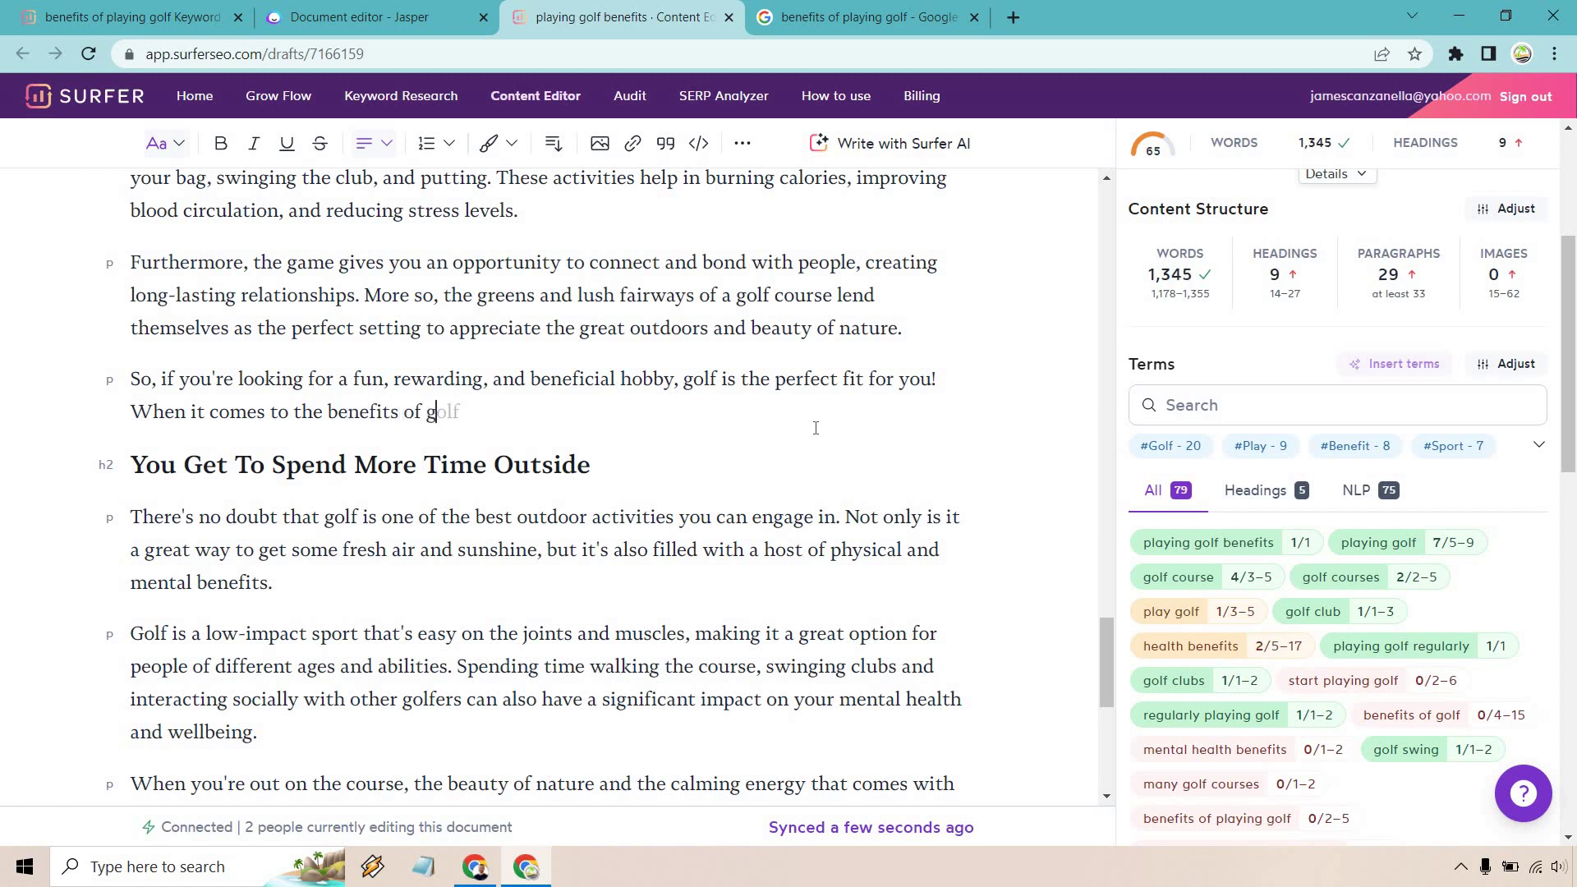
{"action": "type", "text": "olf, here is a perk that many of the snowbirds"}
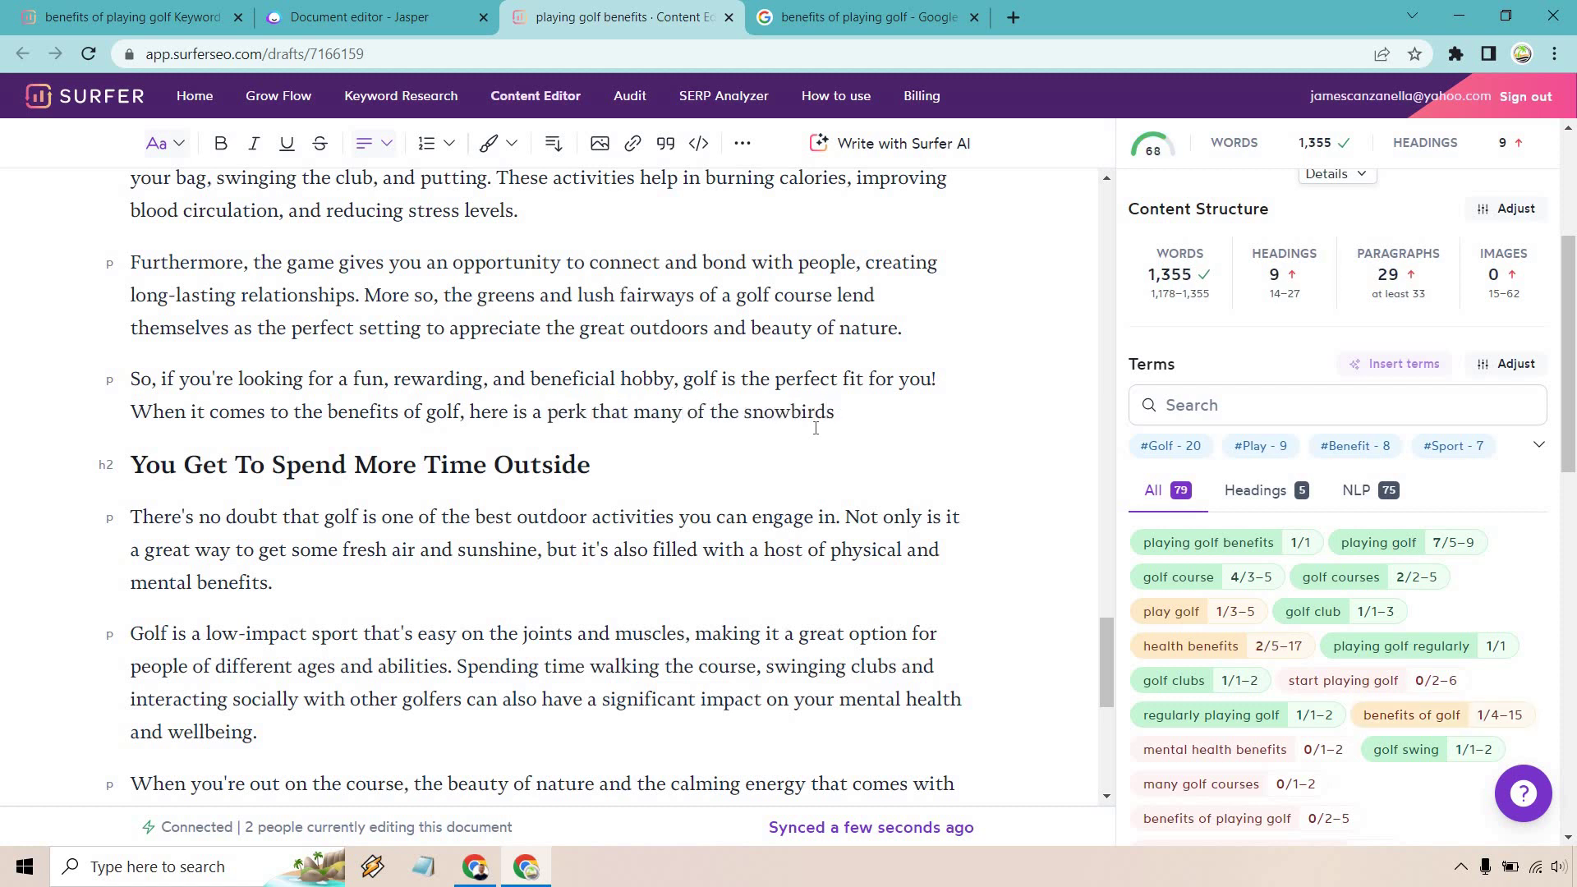
{"action": "type", "text": " will love."}
Add "Talk about some great health benefits, right?" after "improve your mood." in the section on spending more time outside
{"action": "scroll", "coordinate": [1468, 620], "scroll_direction": "down", "scroll_amount": 5}
{"action": "scroll", "coordinate": [1462, 555], "scroll_direction": "up", "scroll_amount": 5}
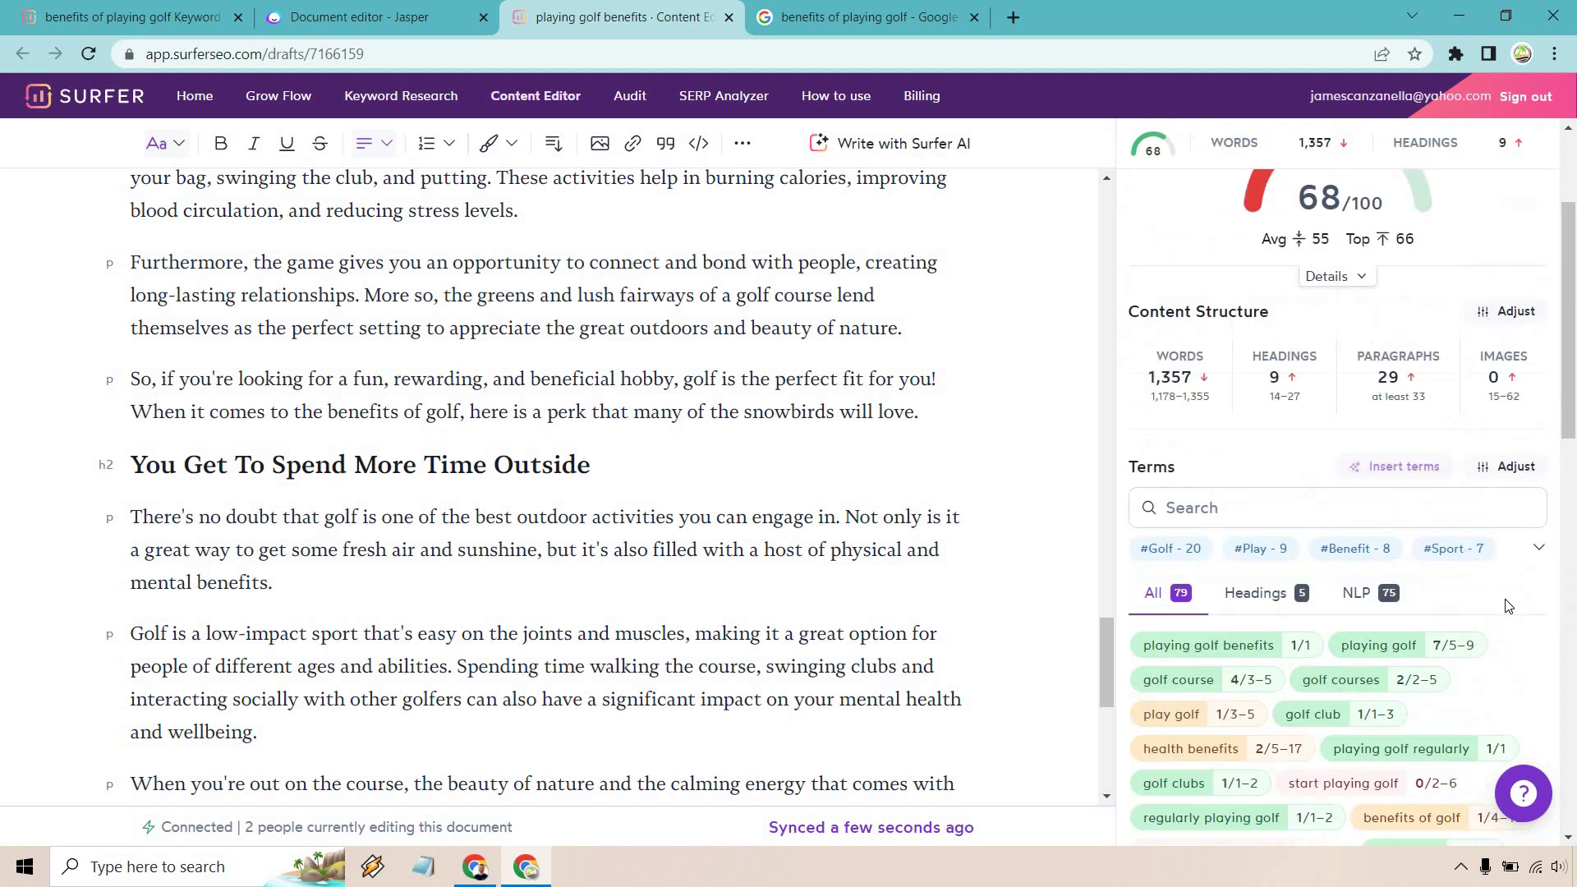
{"action": "scroll", "coordinate": [1503, 602], "scroll_direction": "down", "scroll_amount": 1}
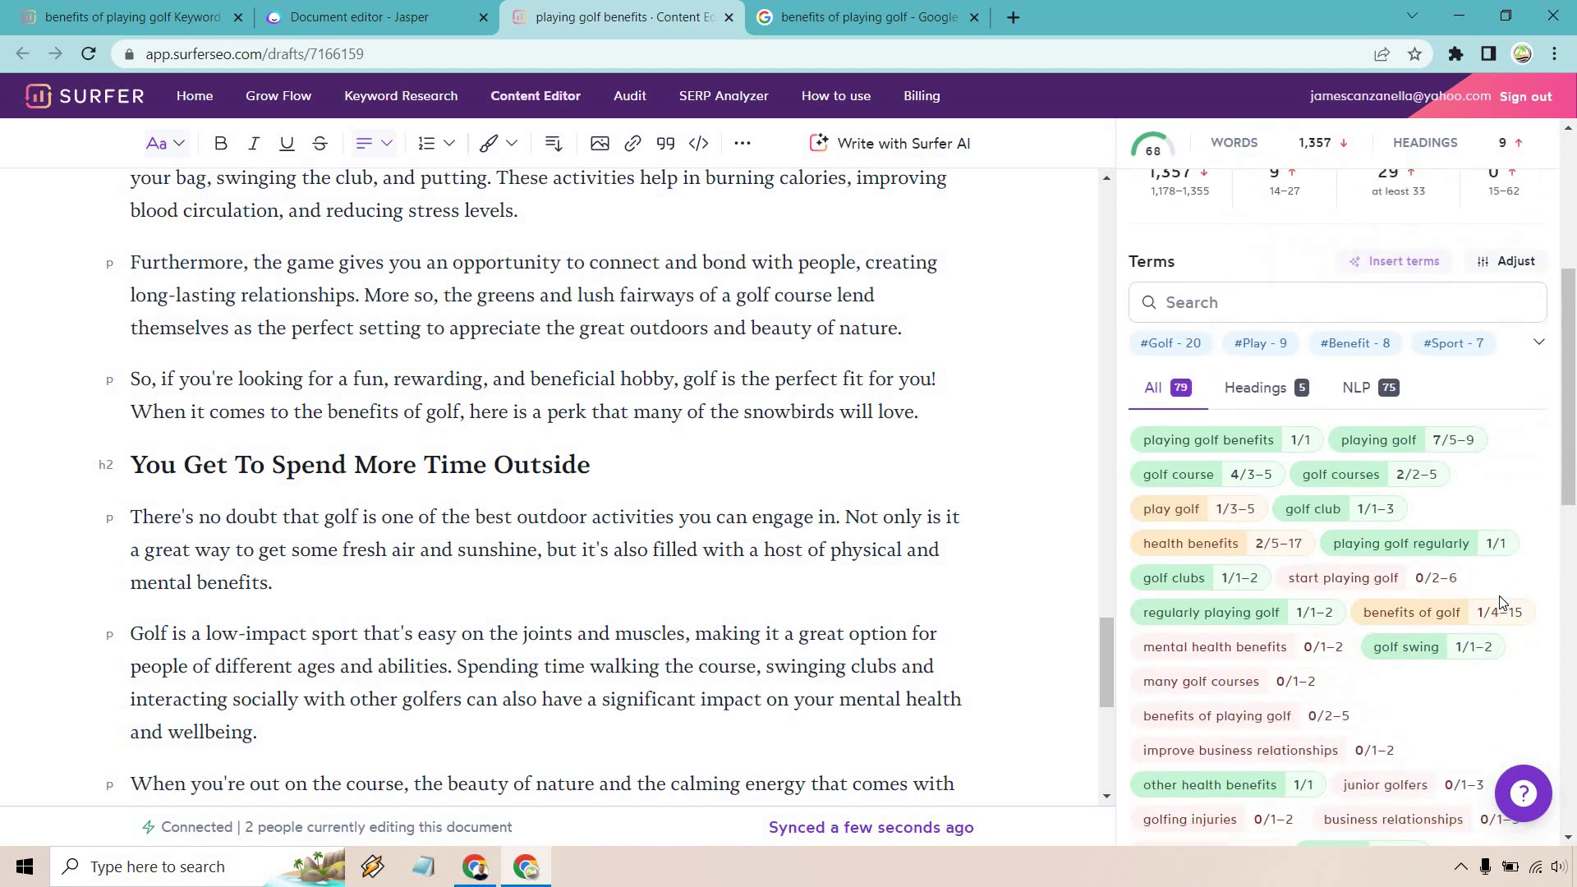
{"action": "scroll", "coordinate": [727, 422], "scroll_direction": "down", "scroll_amount": 1}
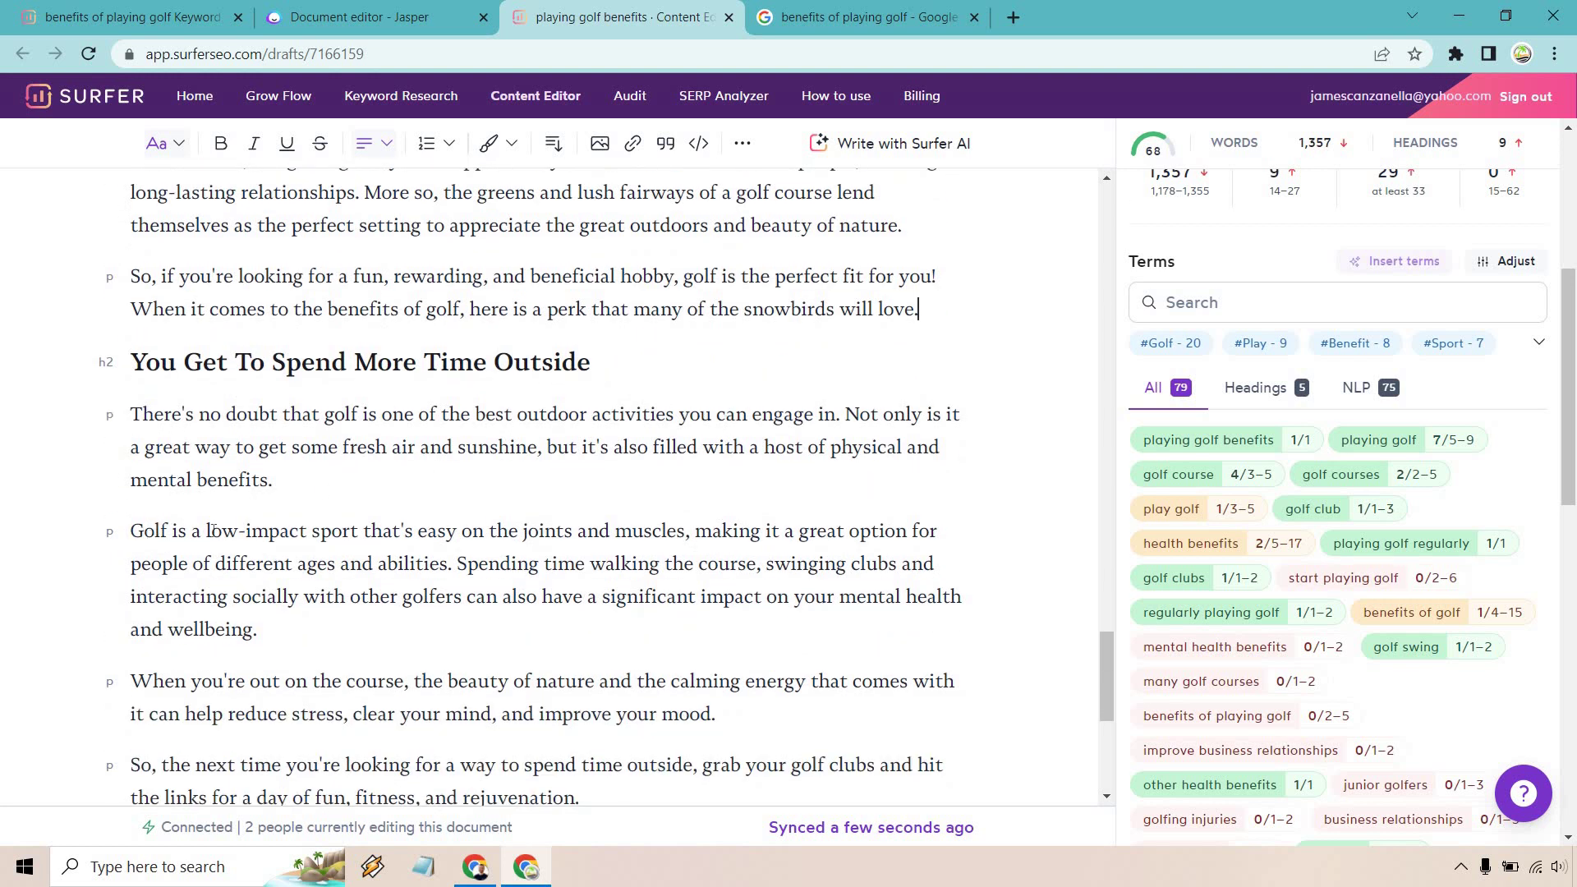
{"action": "scroll", "coordinate": [263, 526], "scroll_direction": "down", "scroll_amount": 2}
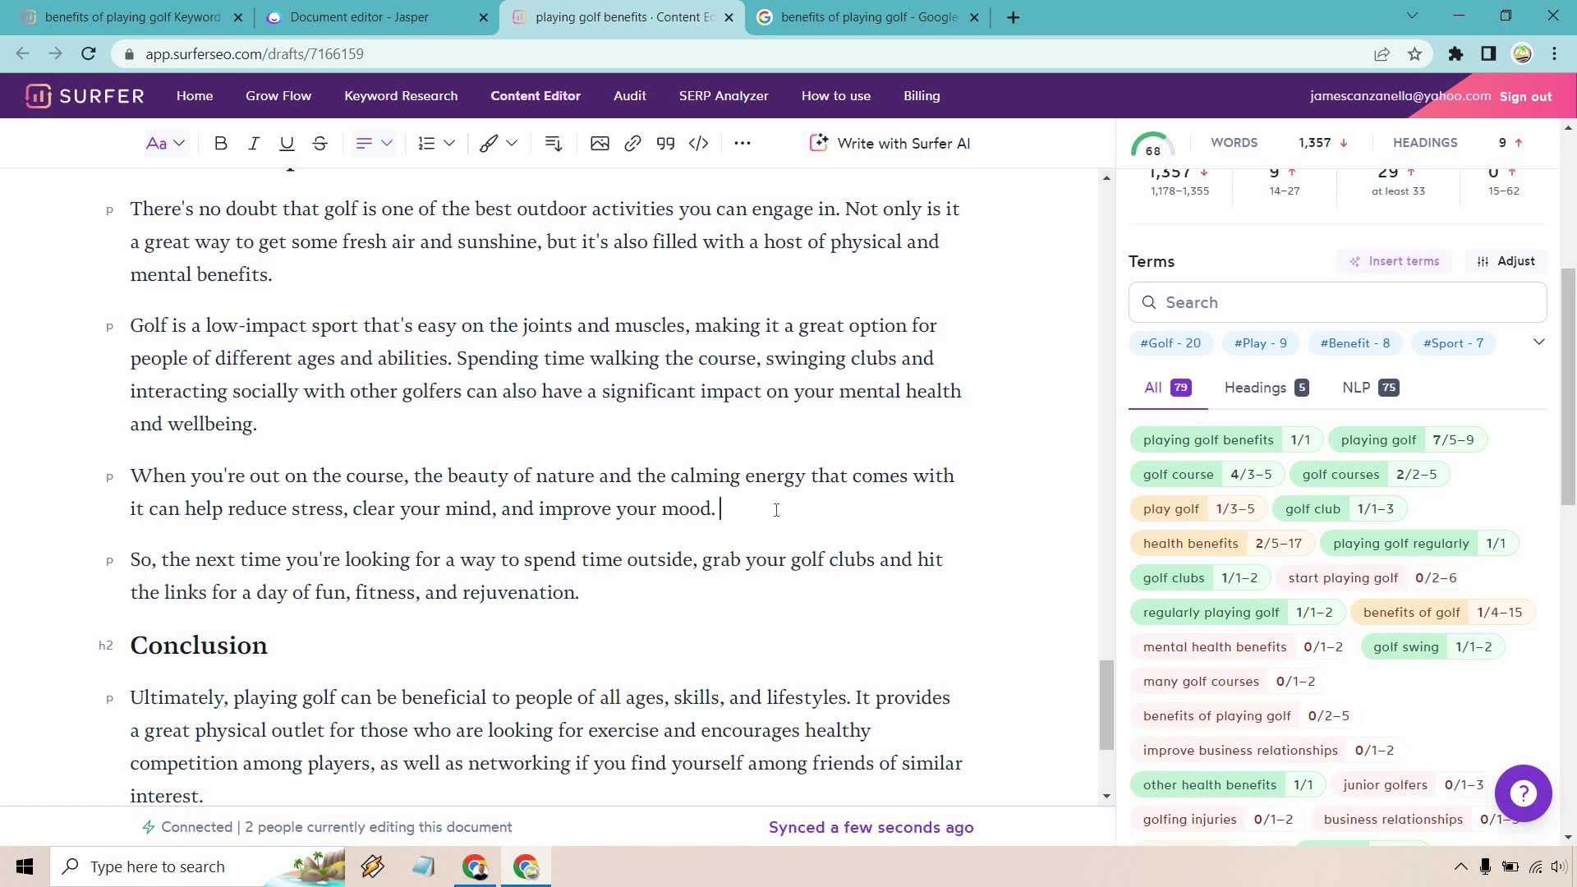
{"action": "type", "text": "Talk about some great health be"}
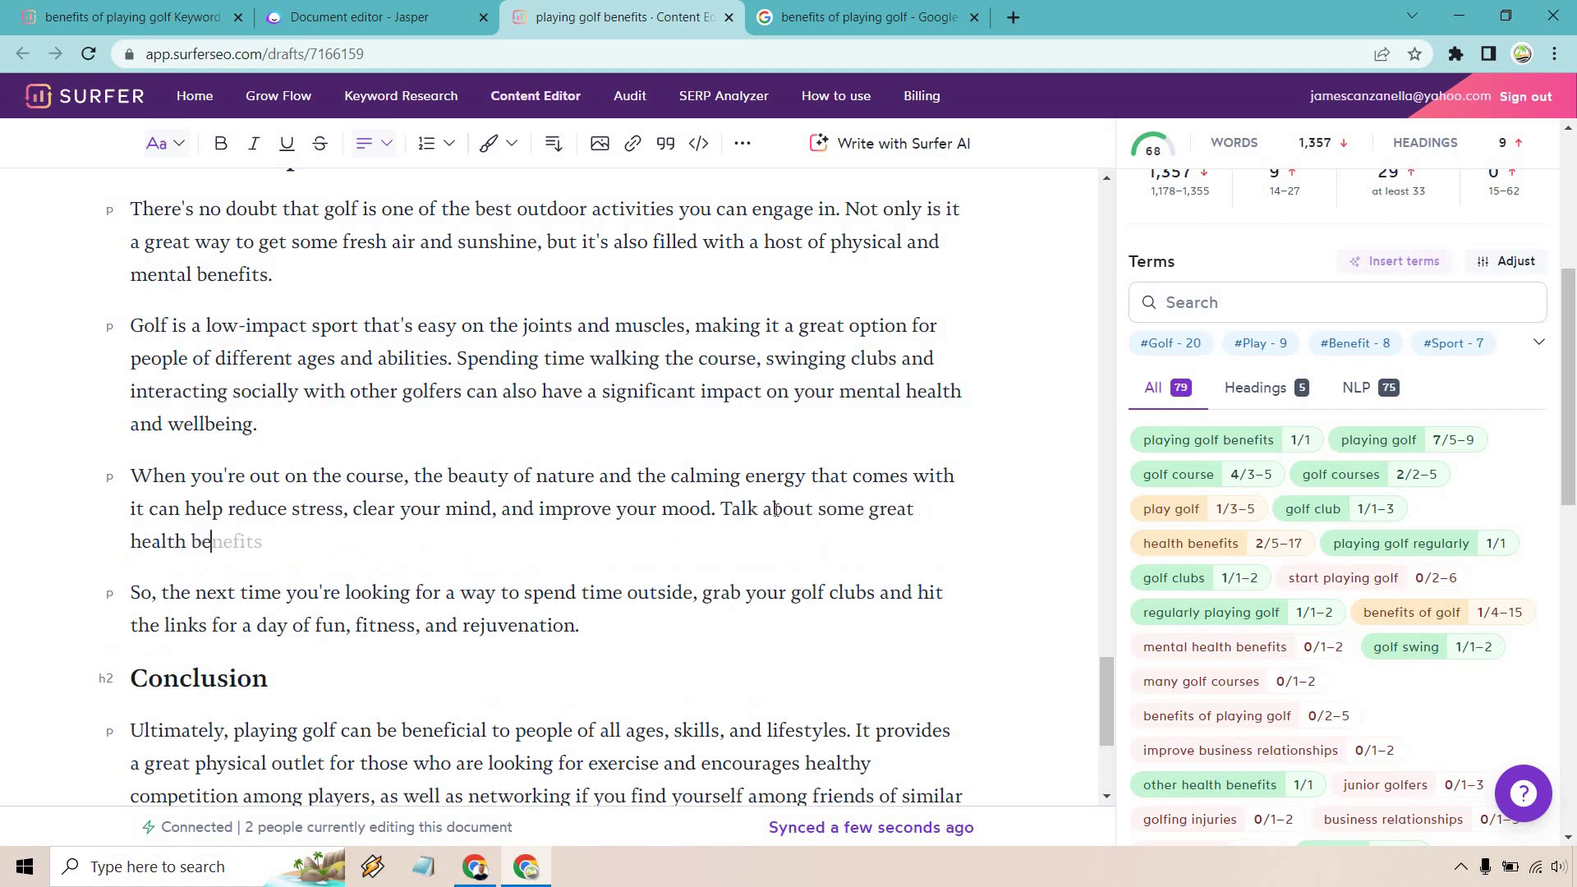
{"action": "type", "text": "nefits, right?"}
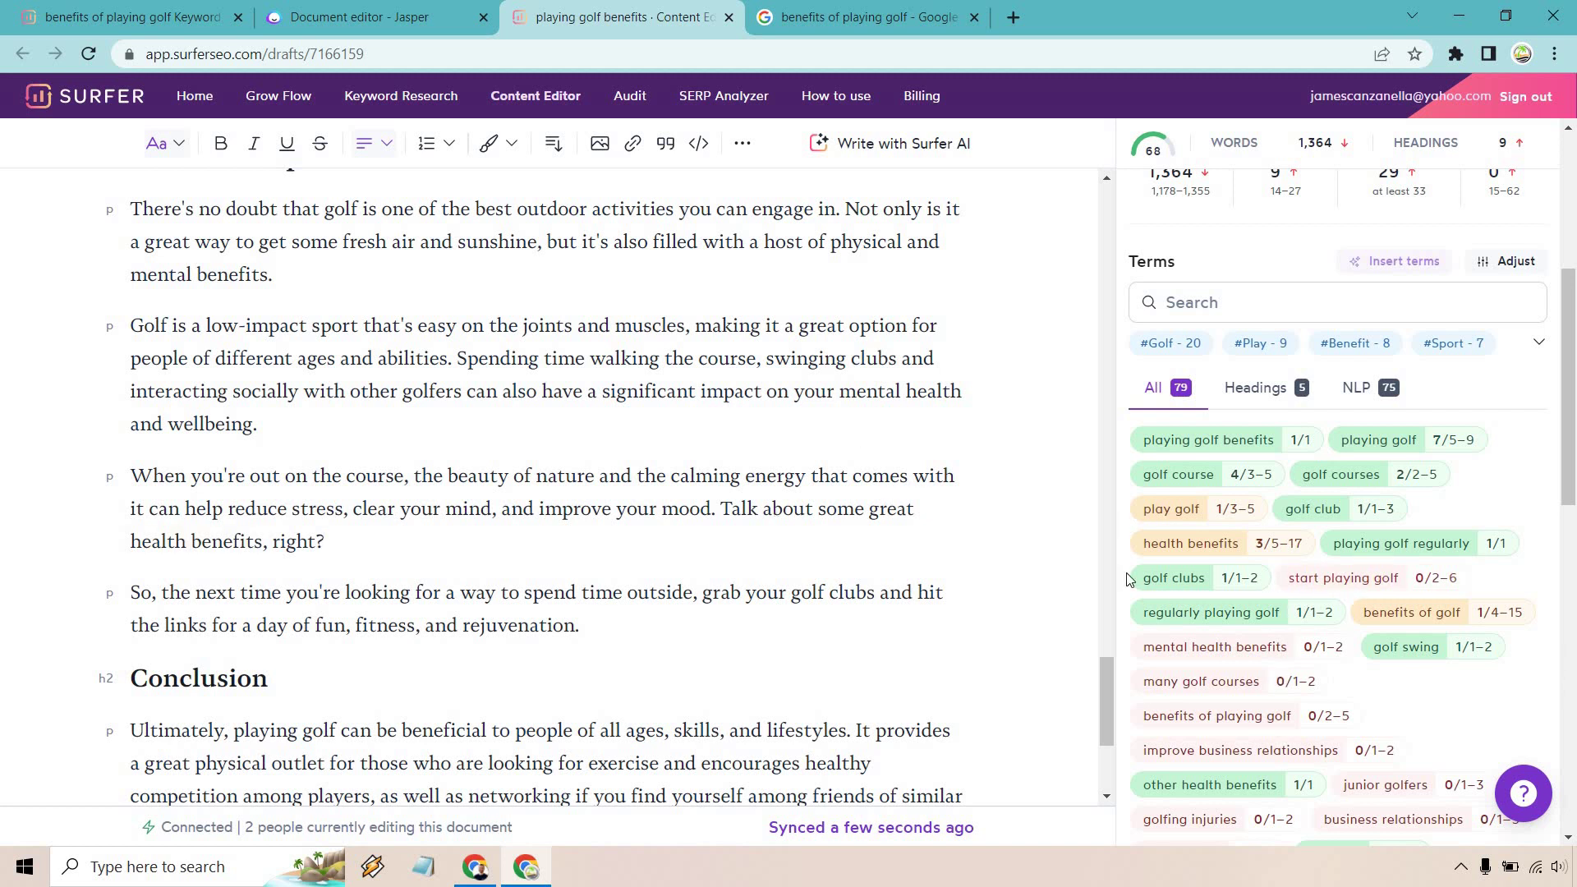
End the section on spending more time outside with "Just make sure that you don't get too much sun exposure, especially in Florida."
{"action": "scroll", "coordinate": [1326, 609], "scroll_direction": "down", "scroll_amount": 2}
{"action": "scroll", "coordinate": [1325, 609], "scroll_direction": "down", "scroll_amount": 5}
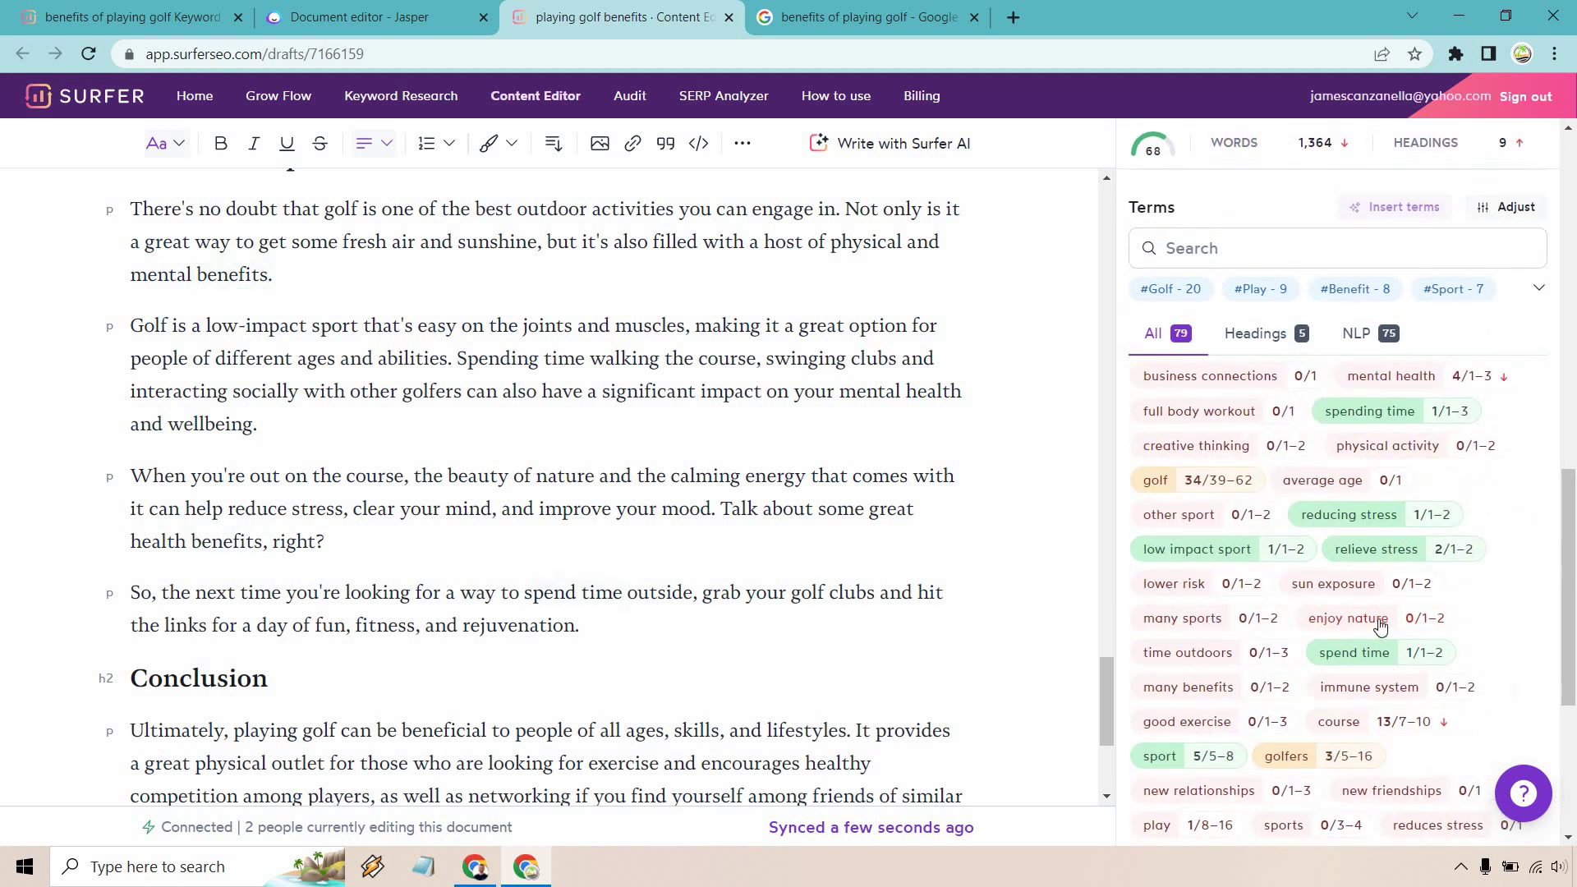
{"action": "scroll", "coordinate": [492, 463], "scroll_direction": "up", "scroll_amount": 1}
{"action": "scroll", "coordinate": [491, 462], "scroll_direction": "up", "scroll_amount": 1}
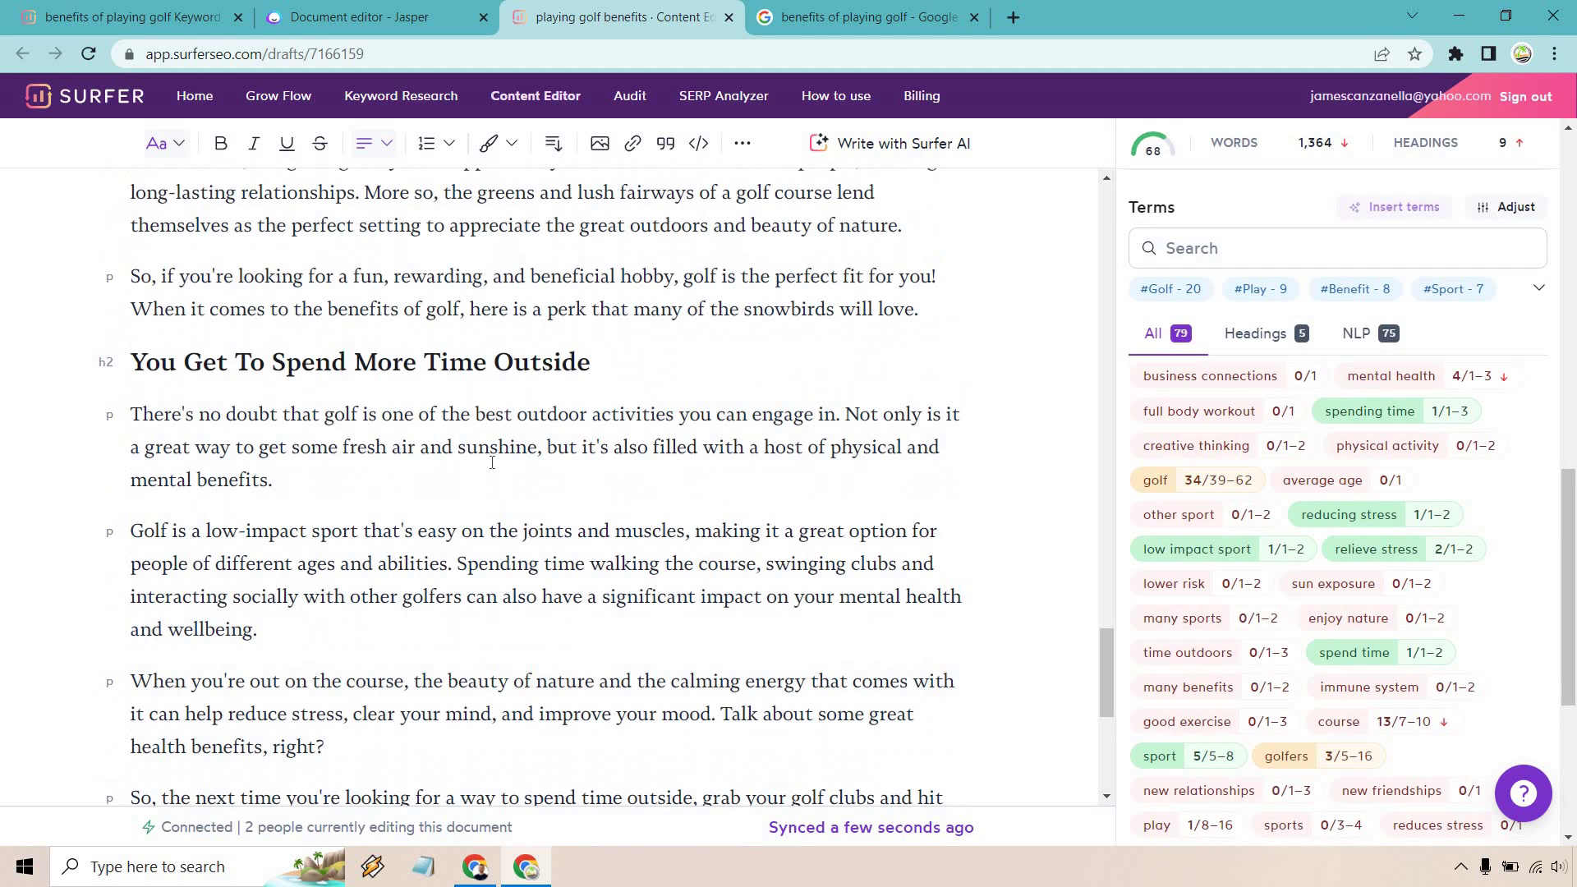
{"action": "scroll", "coordinate": [563, 564], "scroll_direction": "down", "scroll_amount": 1}
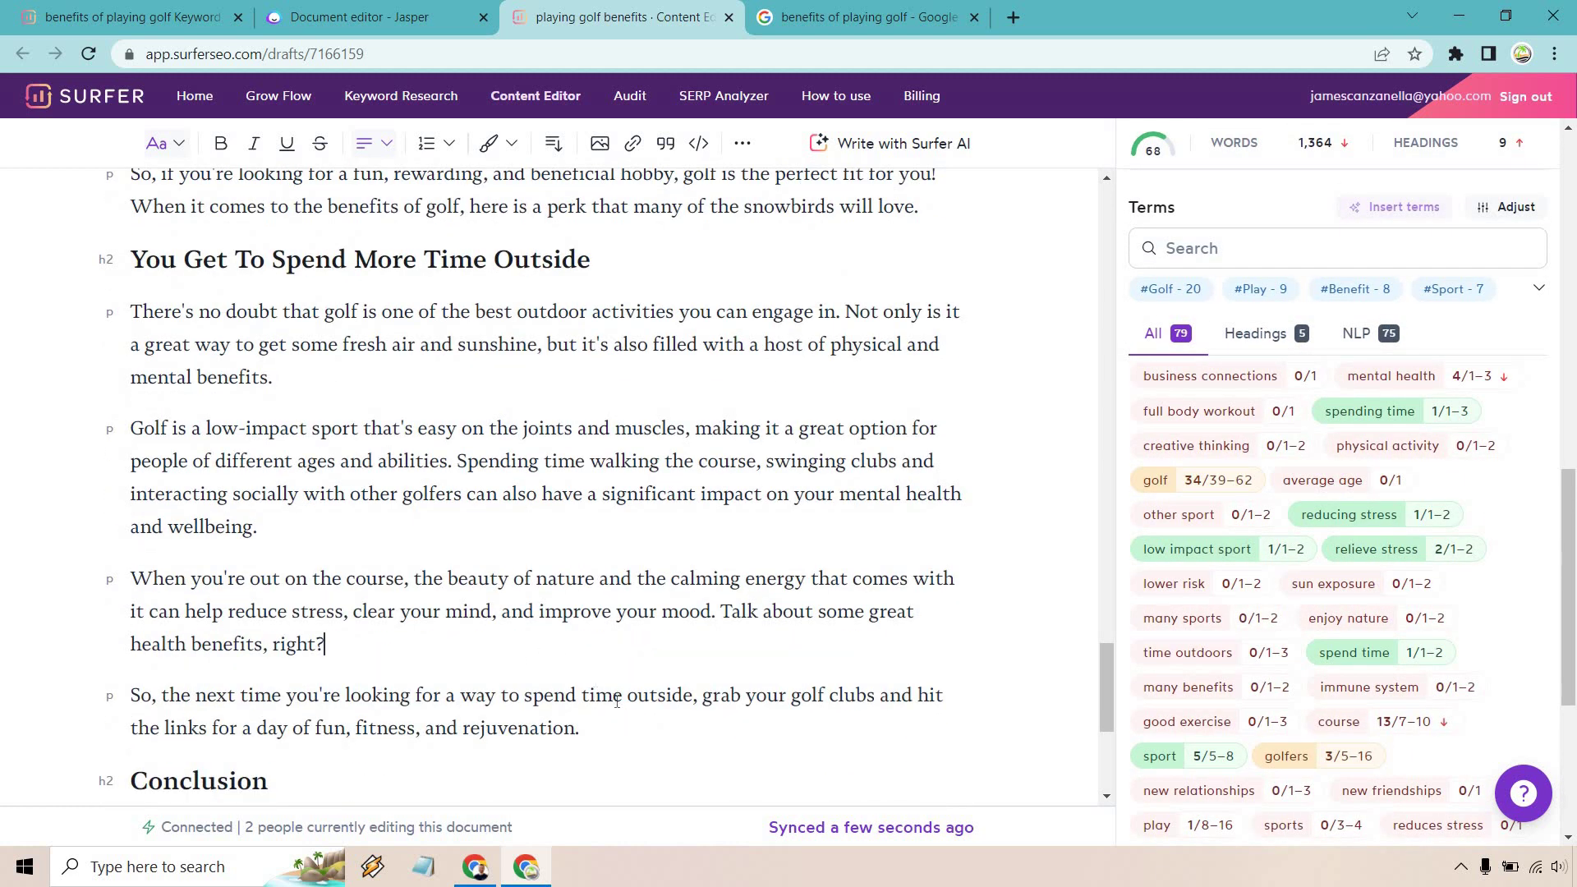
{"action": "left_click", "coordinate": [611, 730]}
{"action": "type", "text": "Just make sure that you don"}
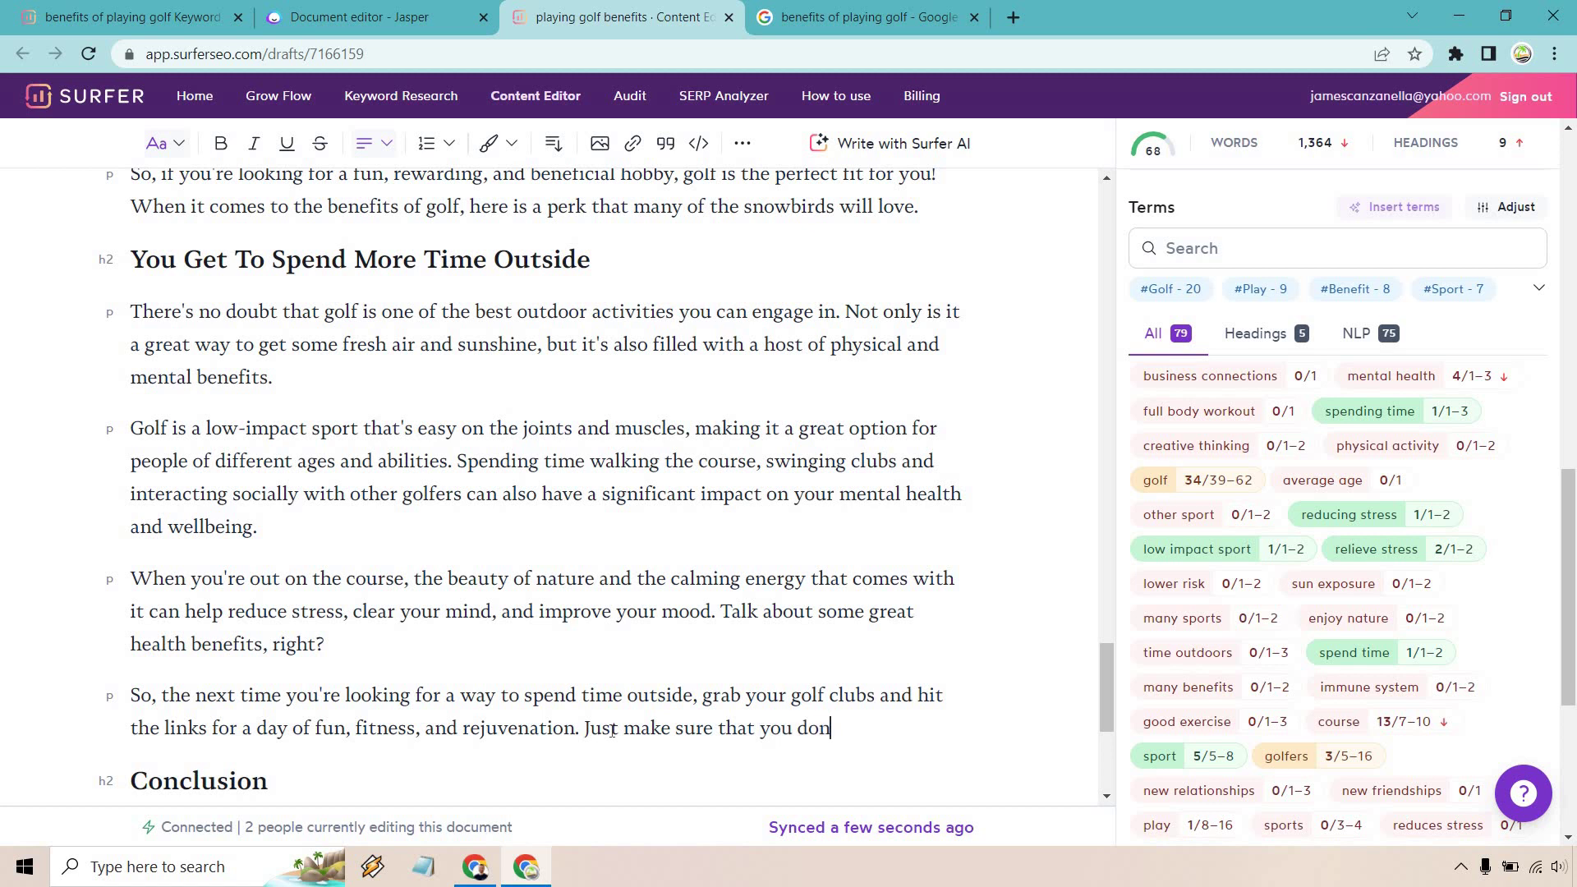
{"action": "type", "text": "'t get too much"}
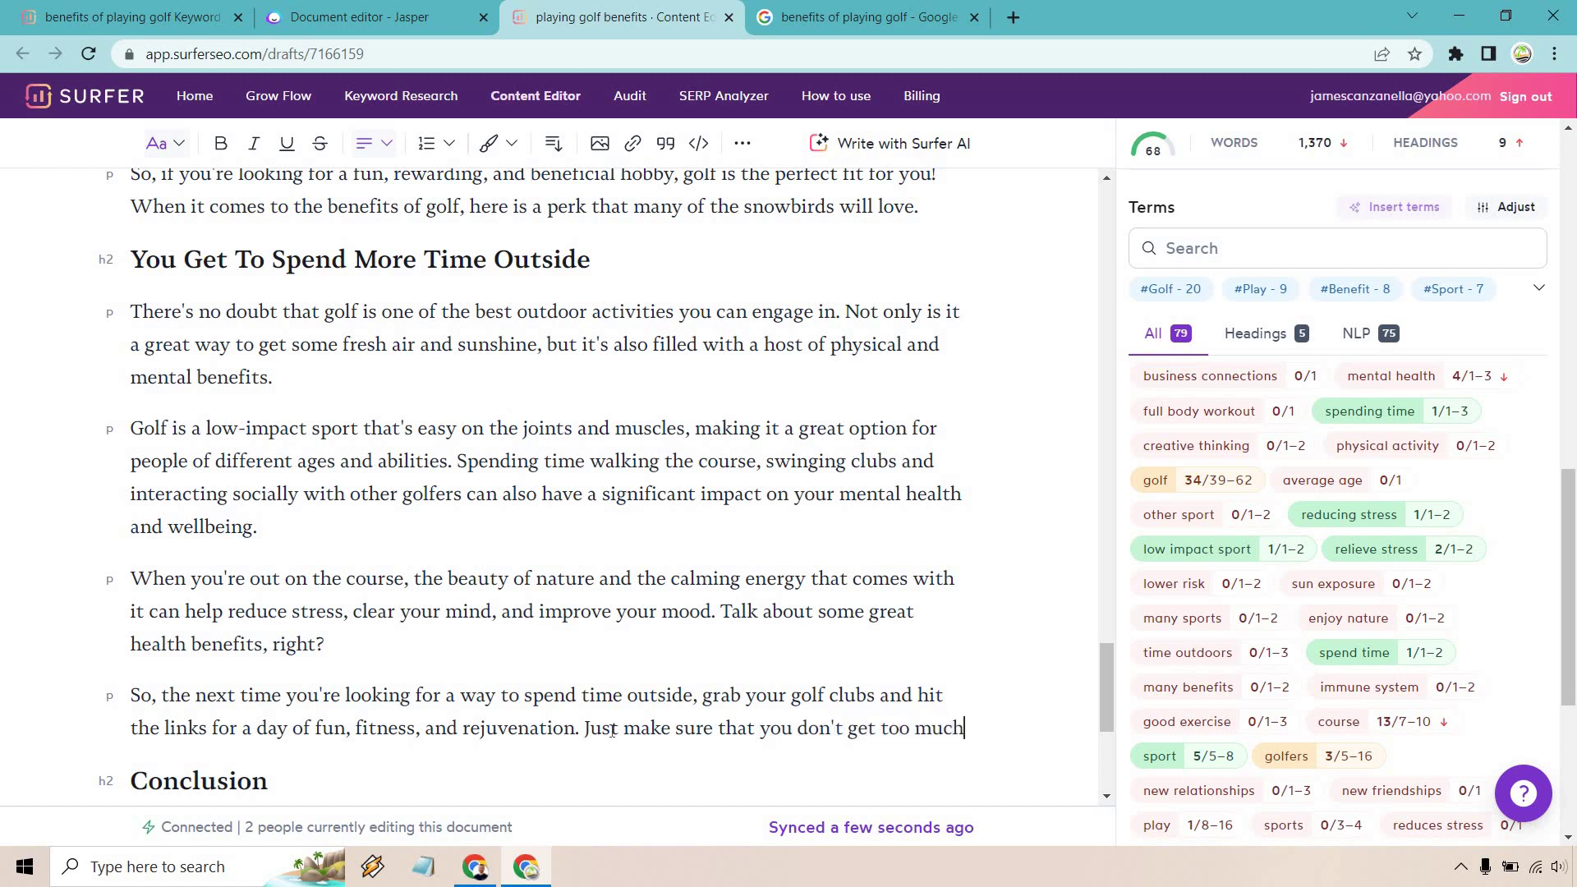
{"action": "type", "text": " sun exposur"}
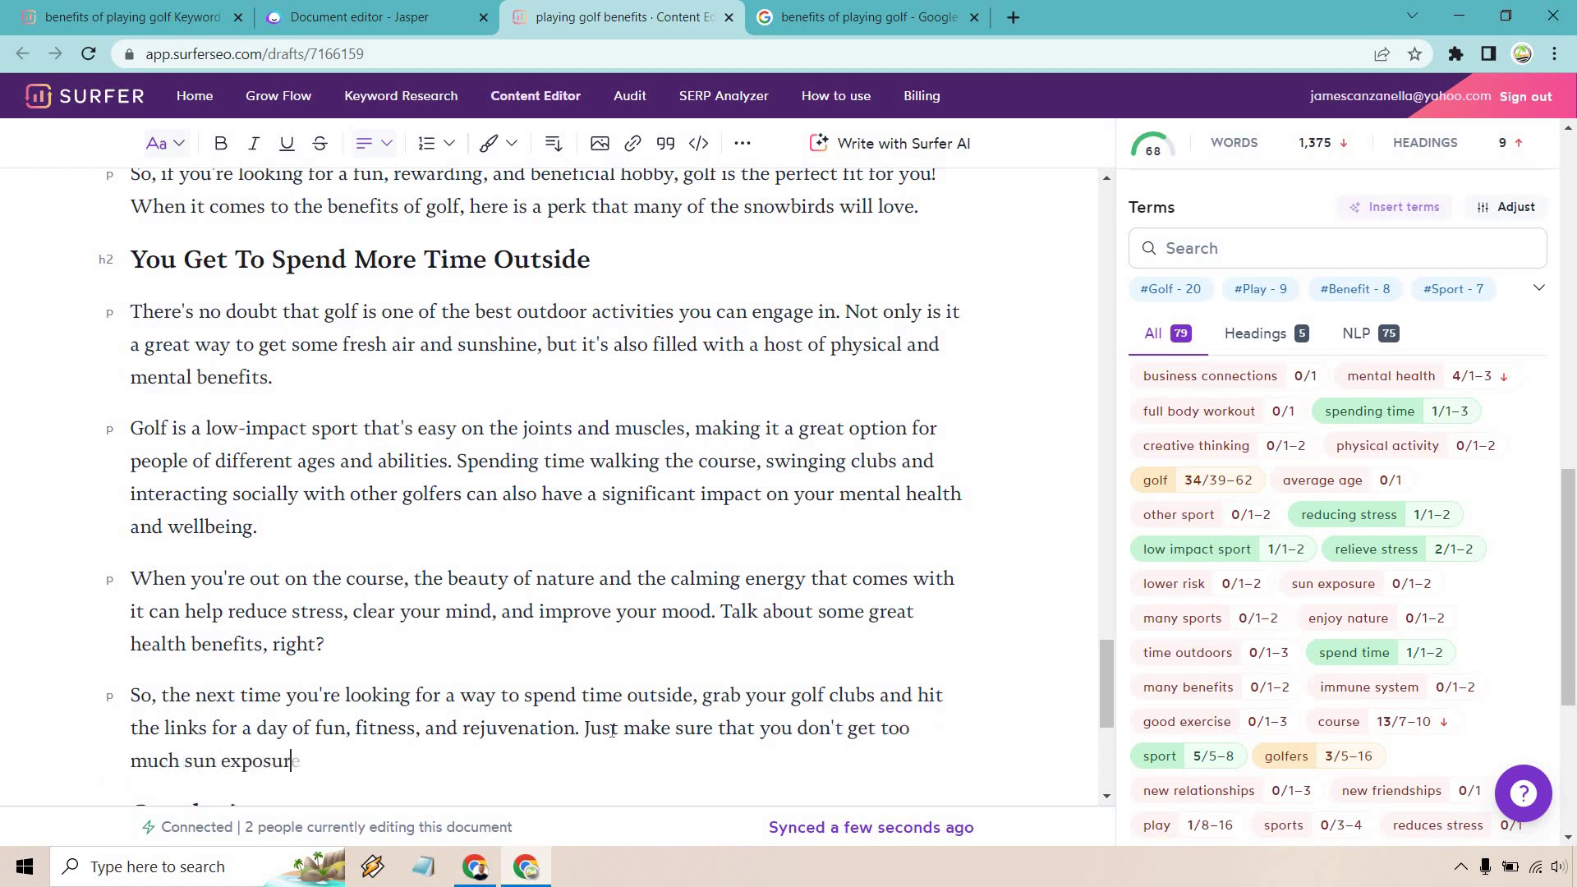
{"action": "type", "text": "e, especial"}
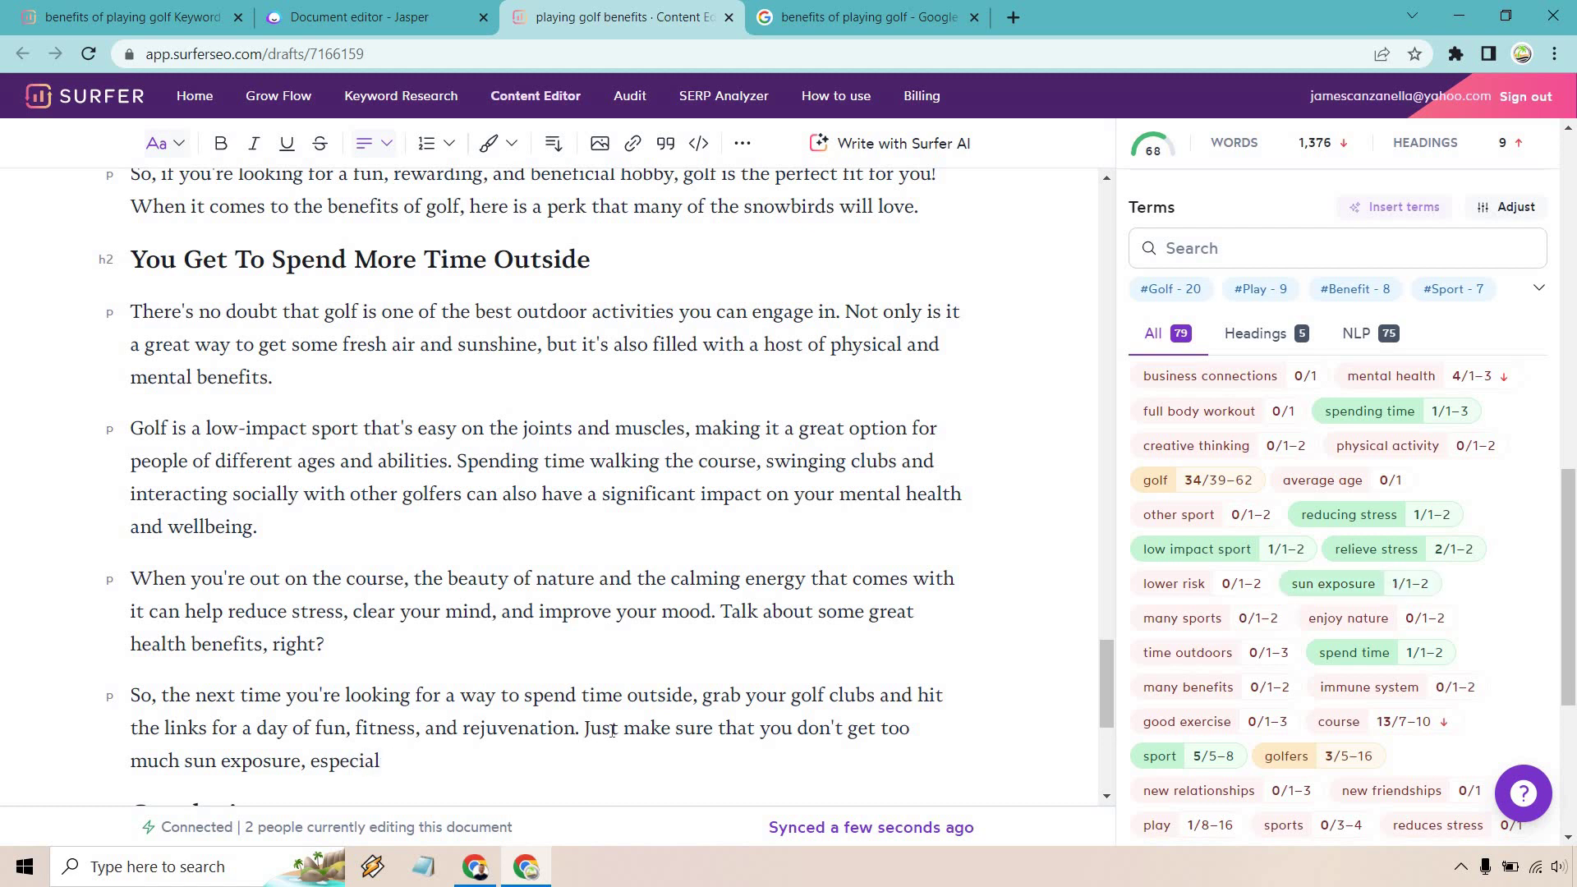
{"action": "type", "text": "ly in Florida."}
Split "Let's talk about some other health benefits next." into its own paragraph at the end of the mental health section
{"action": "scroll", "coordinate": [1397, 616], "scroll_direction": "down", "scroll_amount": 1}
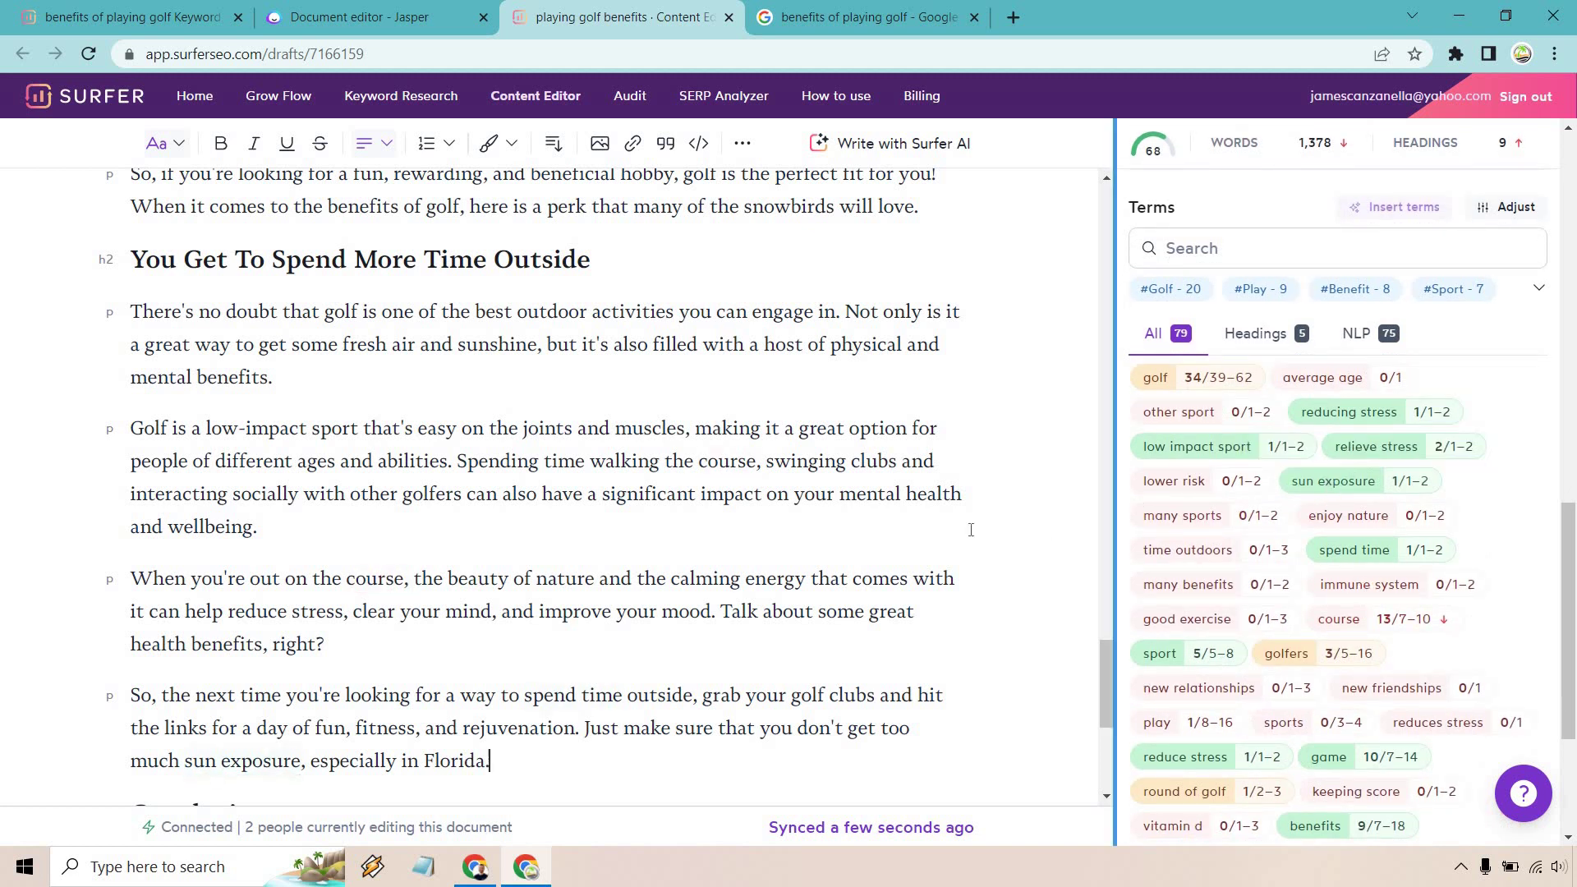
{"action": "scroll", "coordinate": [1438, 604], "scroll_direction": "up", "scroll_amount": 6}
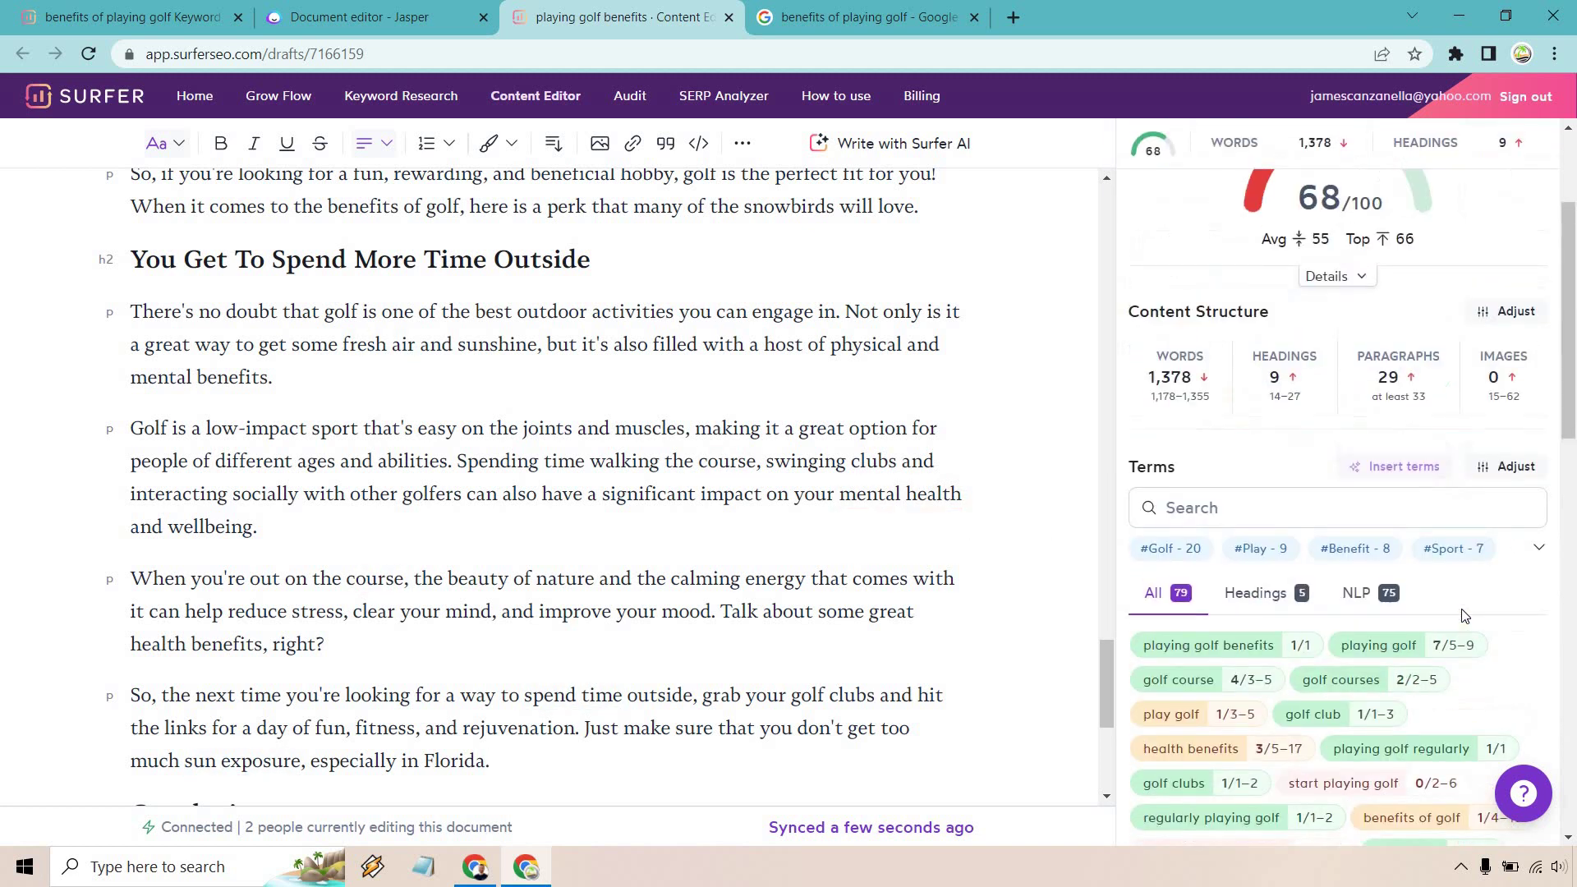
{"action": "scroll", "coordinate": [899, 511], "scroll_direction": "up", "scroll_amount": 15}
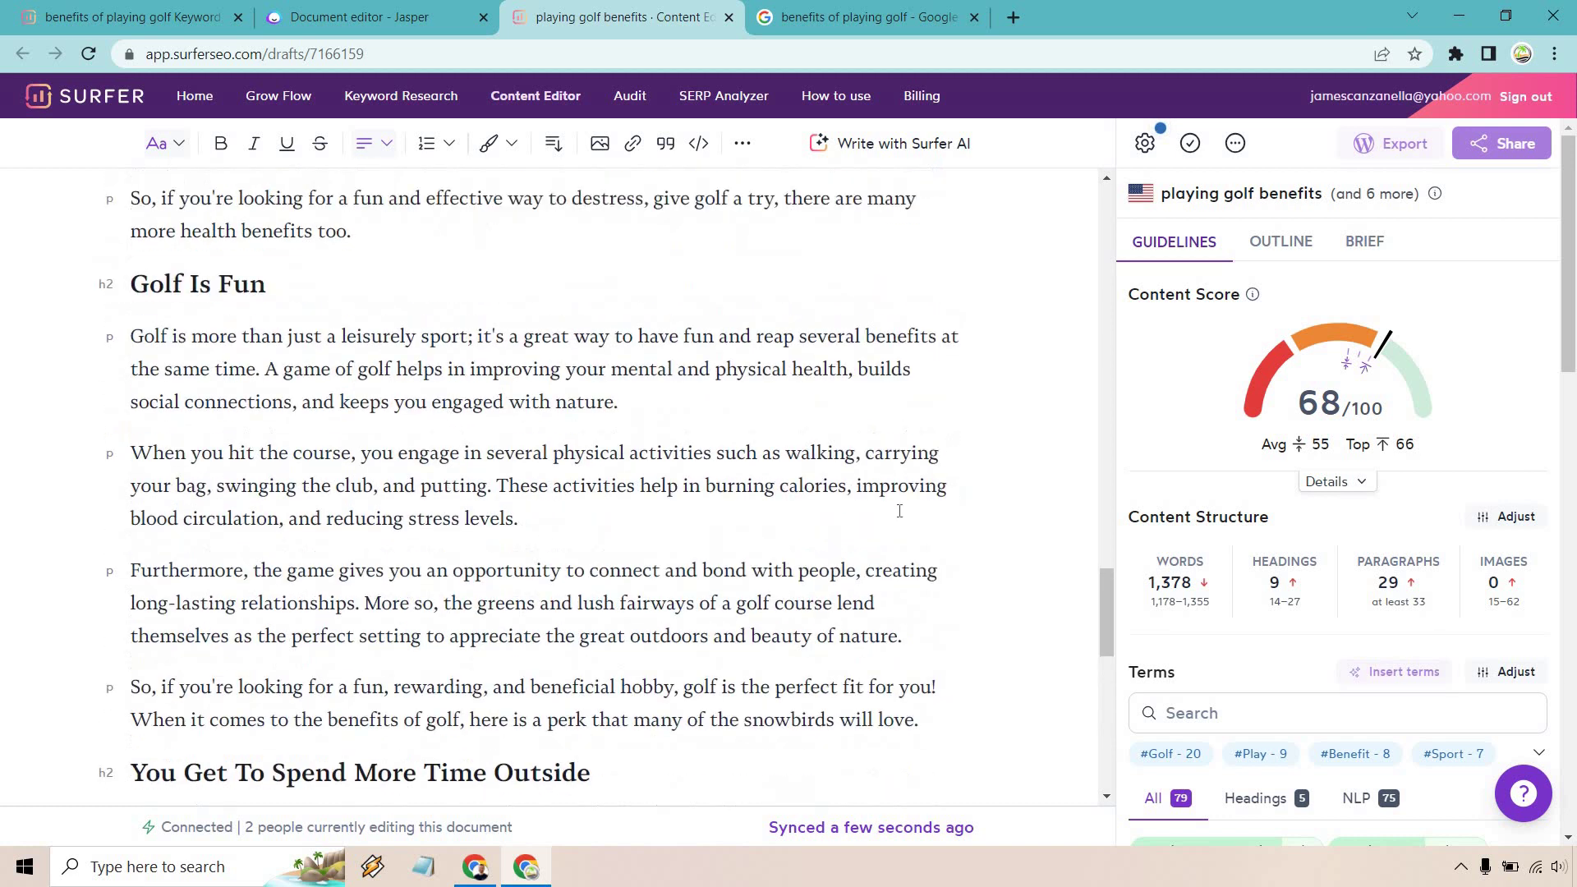
{"action": "scroll", "coordinate": [899, 511], "scroll_direction": "up", "scroll_amount": 15}
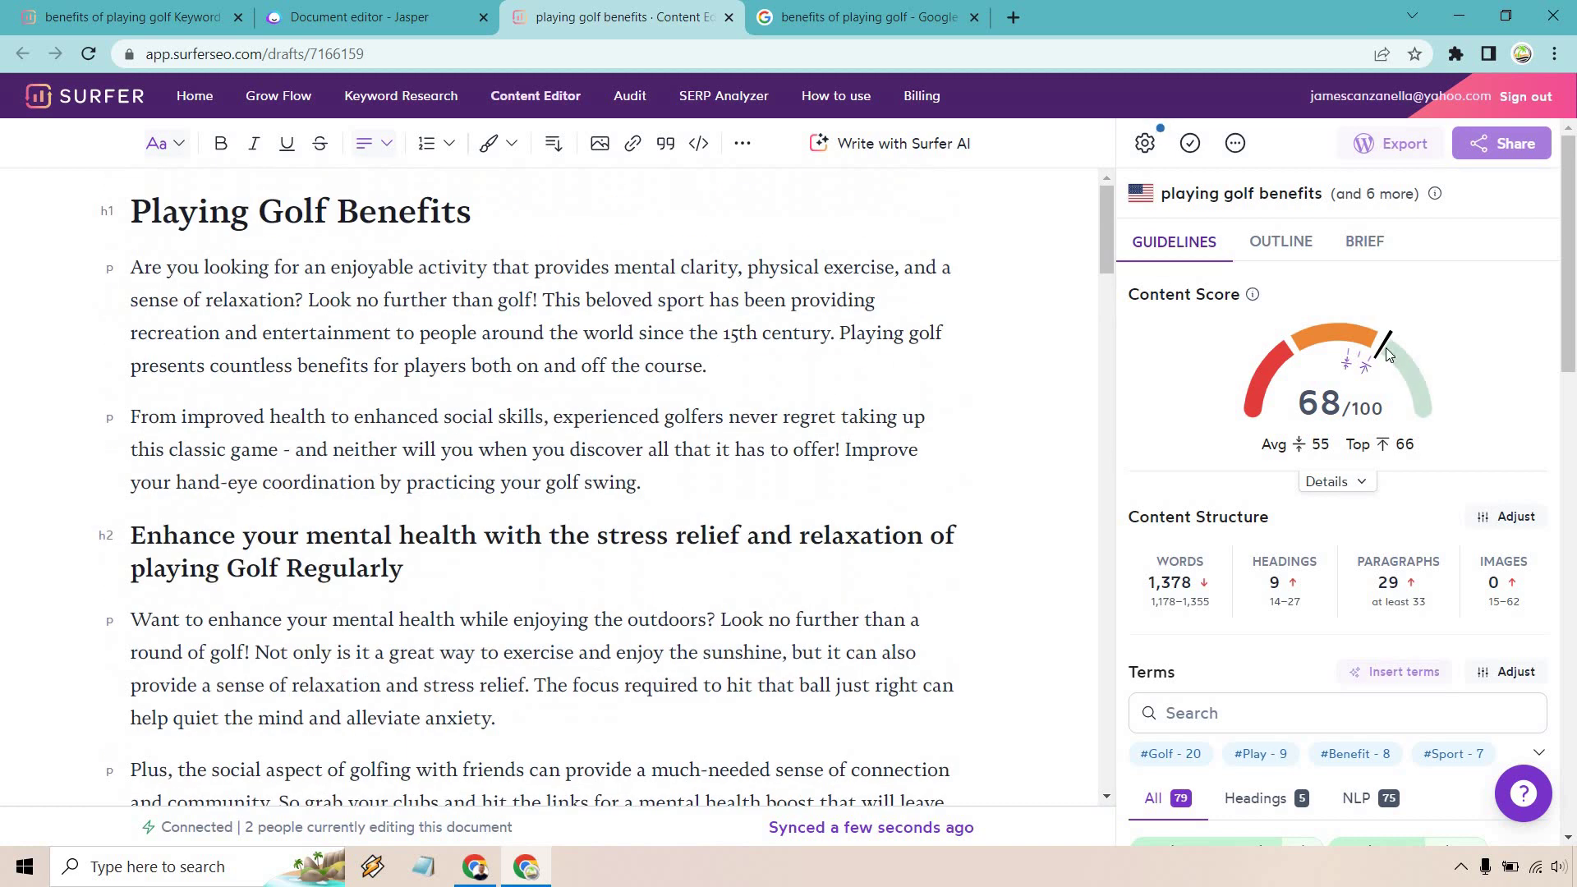
{"action": "mouse_move", "coordinate": [1253, 294]}
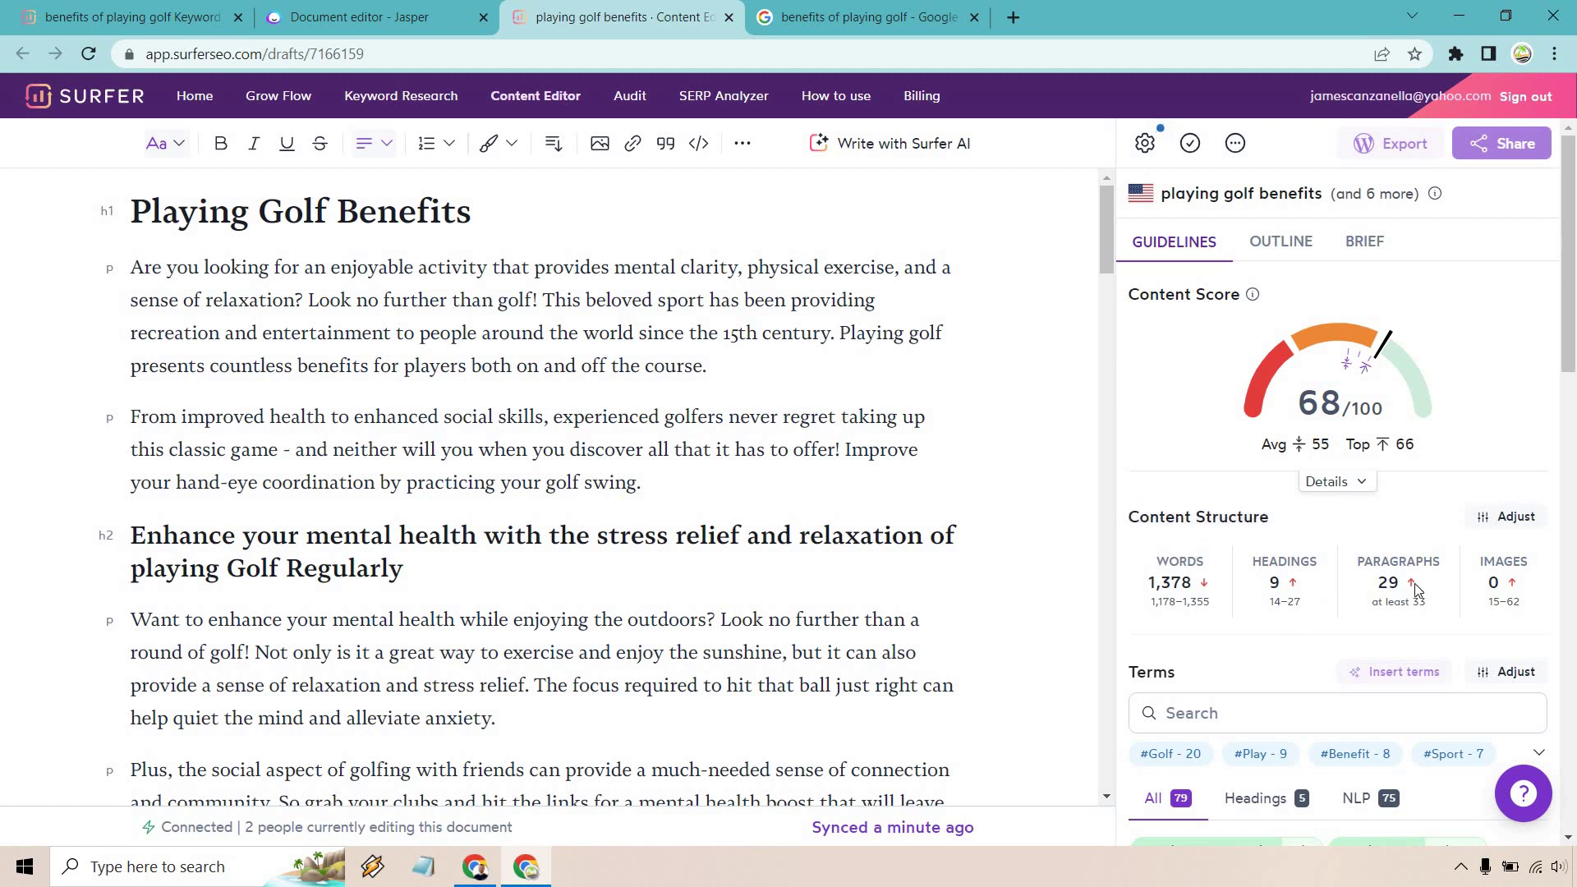
{"action": "scroll", "coordinate": [613, 371], "scroll_direction": "down", "scroll_amount": 4}
{"action": "scroll", "coordinate": [625, 408], "scroll_direction": "up", "scroll_amount": 2}
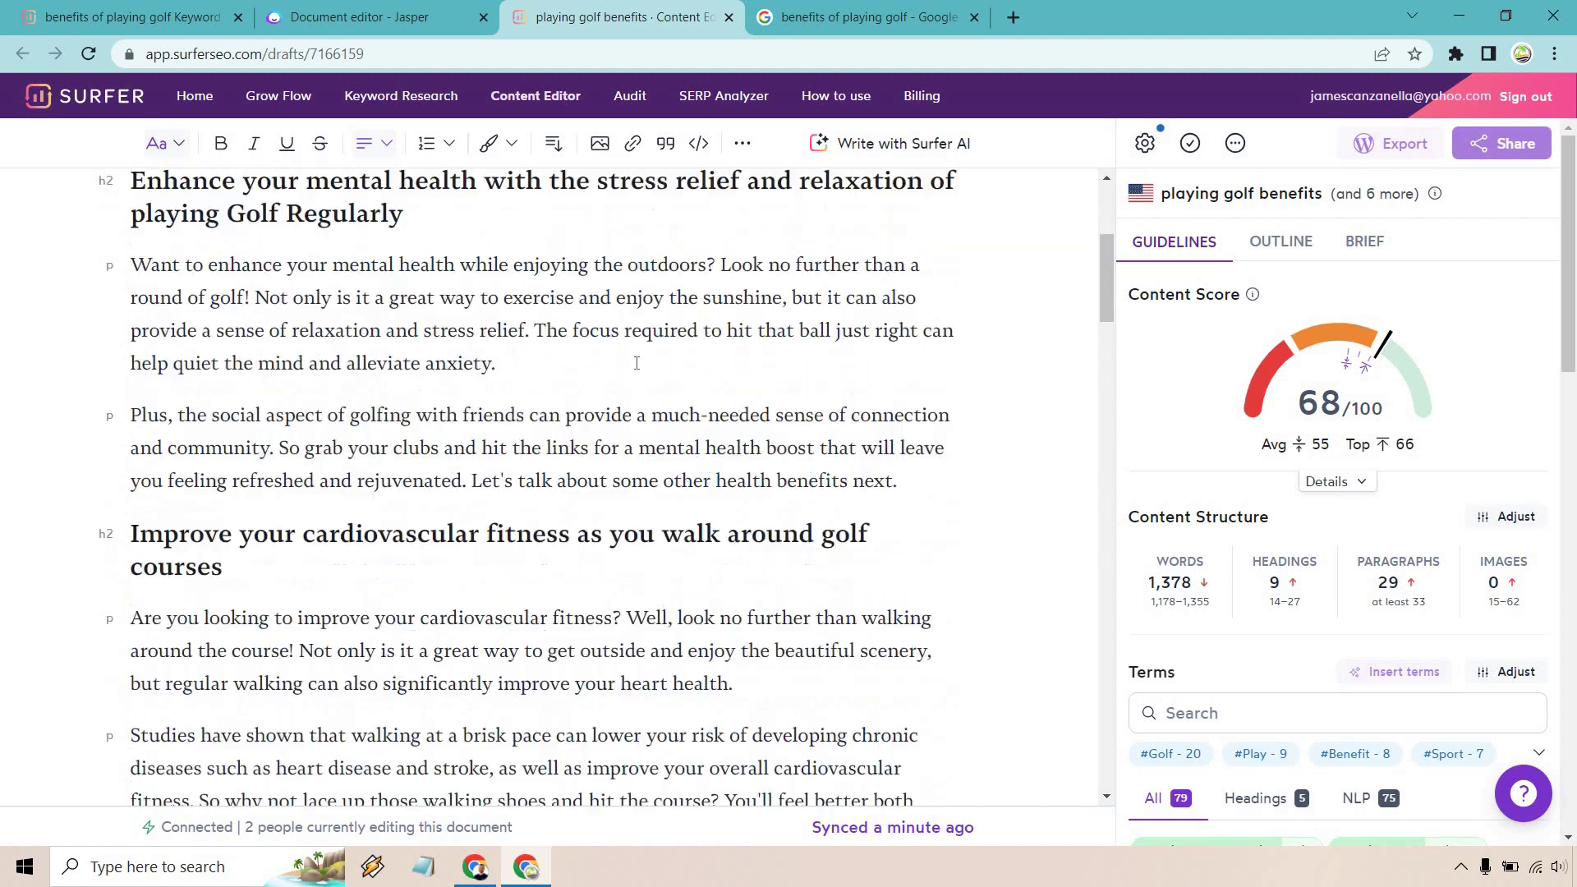
{"action": "scroll", "coordinate": [579, 415], "scroll_direction": "down", "scroll_amount": 2}
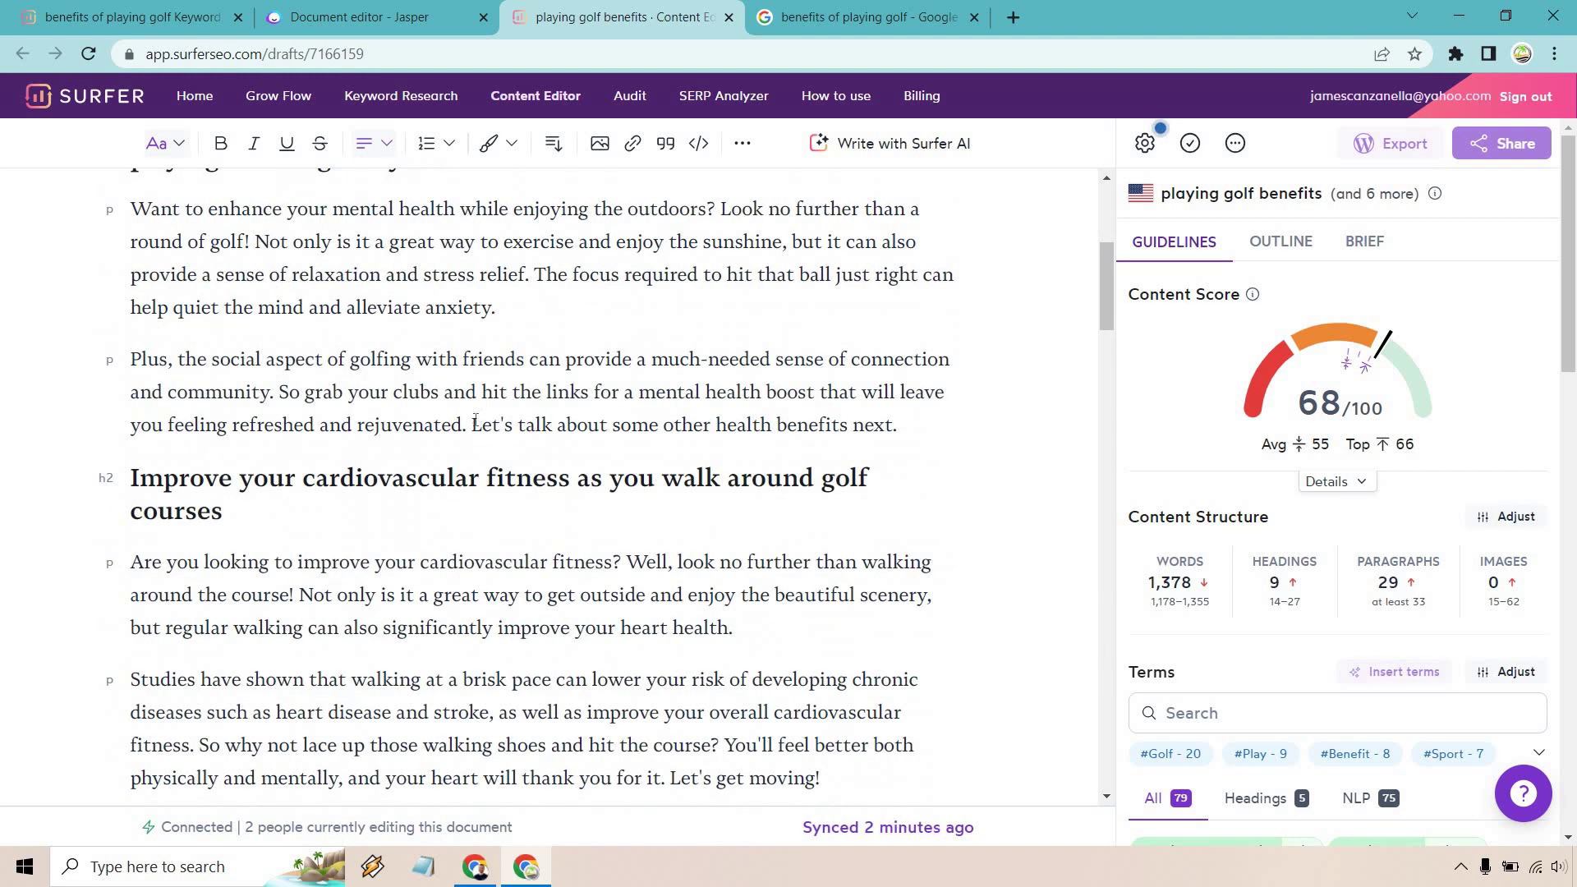
{"action": "left_click", "coordinate": [474, 424]}
{"action": "key", "text": "Return"}
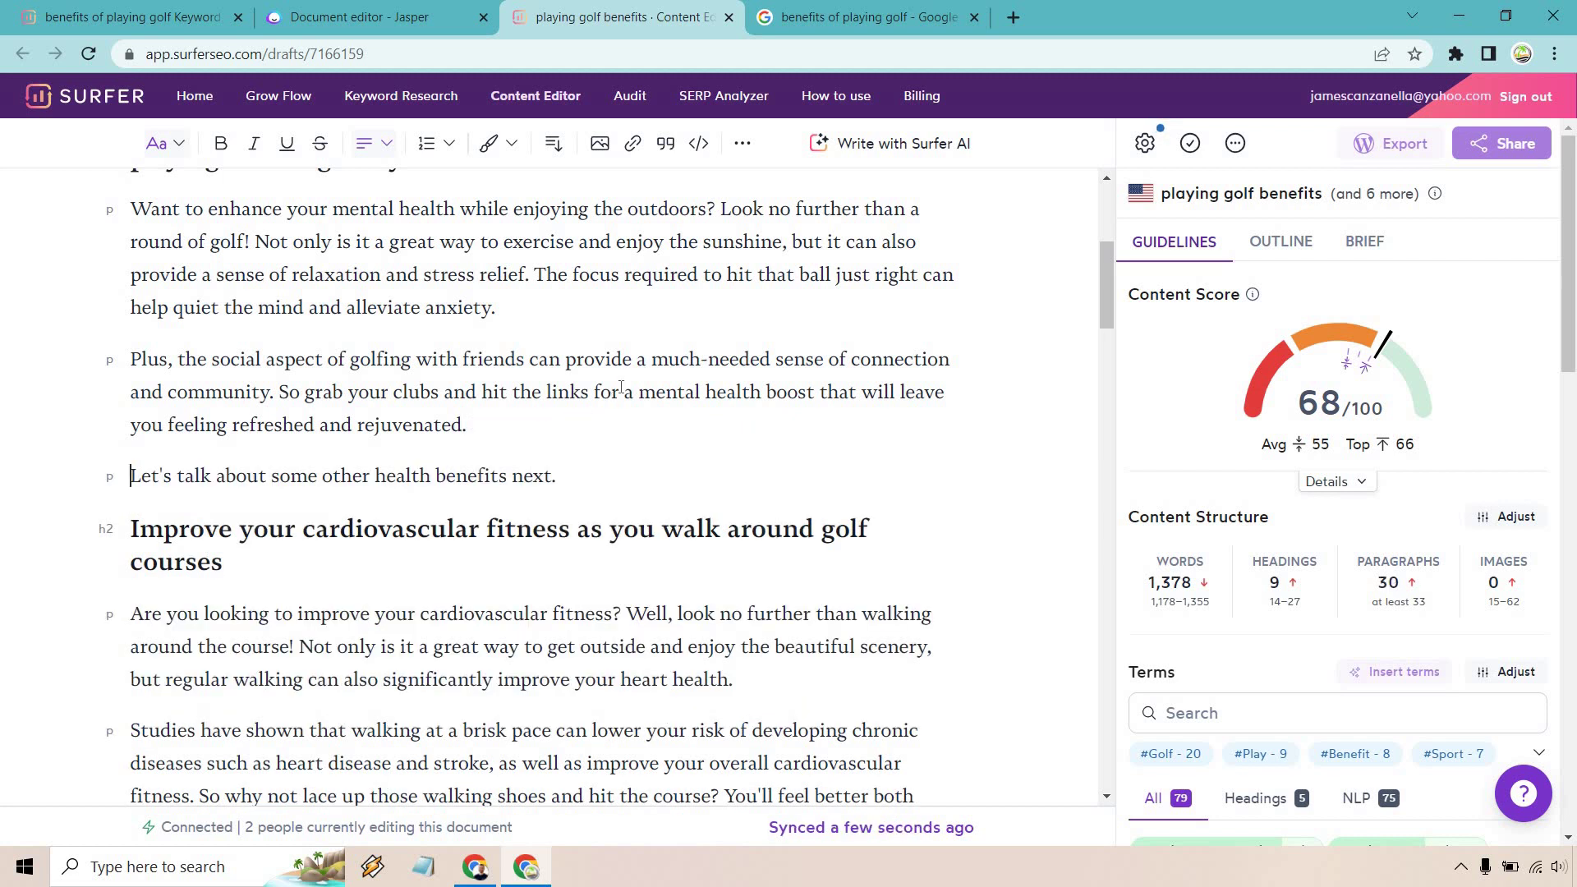
Split "Let's get moving!" into its own paragraph at the end of the cardiovascular fitness section
{"action": "scroll", "coordinate": [588, 415], "scroll_direction": "down", "scroll_amount": 3}
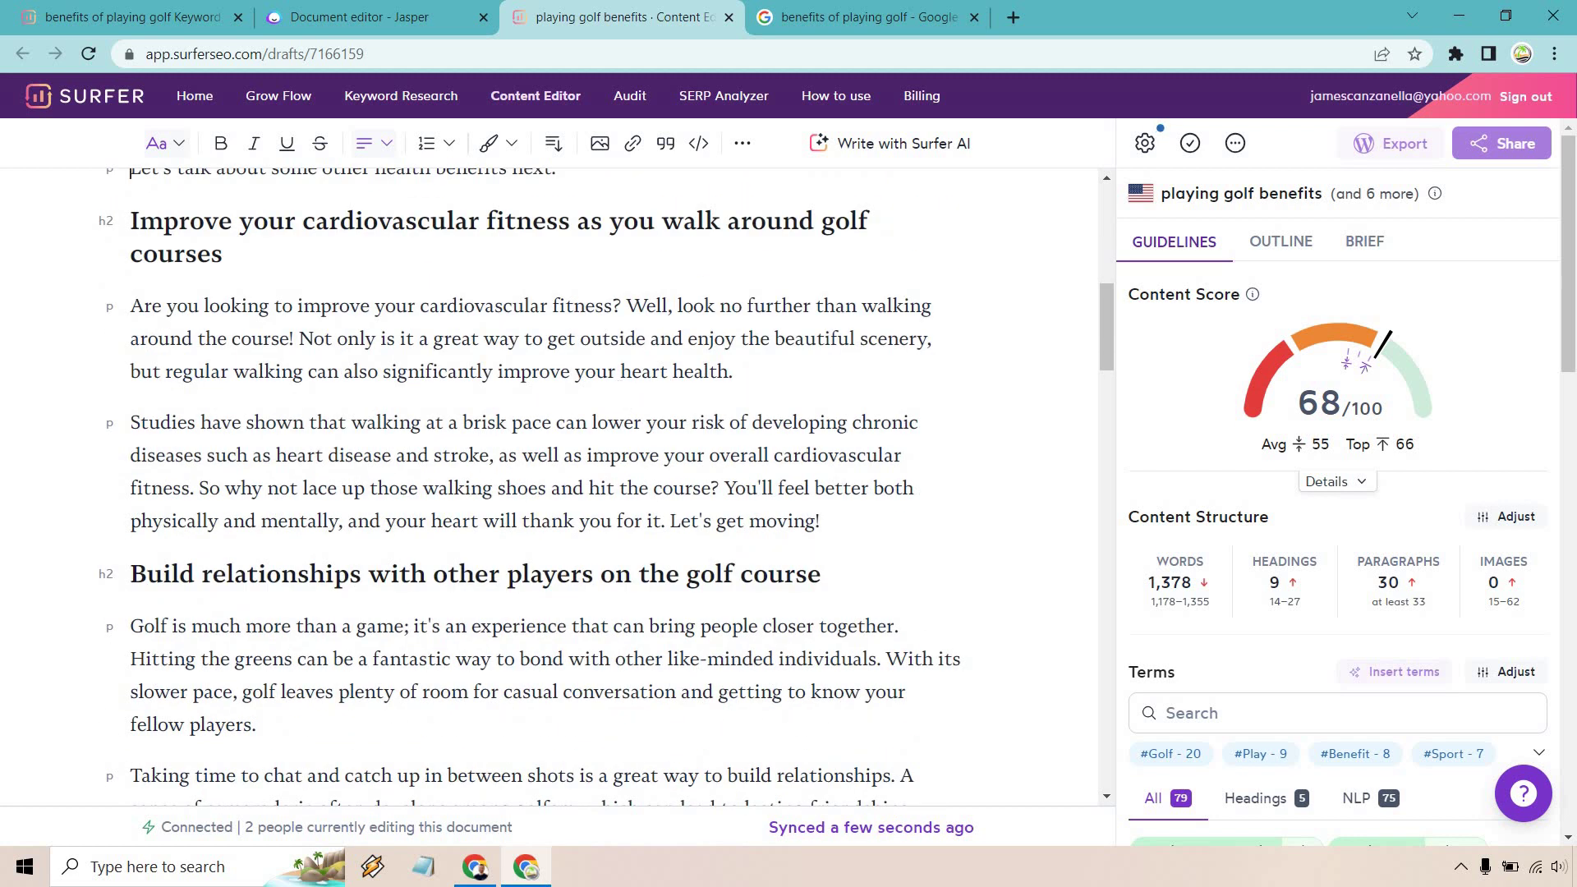
{"action": "left_click", "coordinate": [673, 521]}
{"action": "key", "text": "Return"}
Start a new paragraph at "So if you want to take your golf game to the next level" in the etiquette and decorum section
{"action": "scroll", "coordinate": [770, 402], "scroll_direction": "down", "scroll_amount": 3}
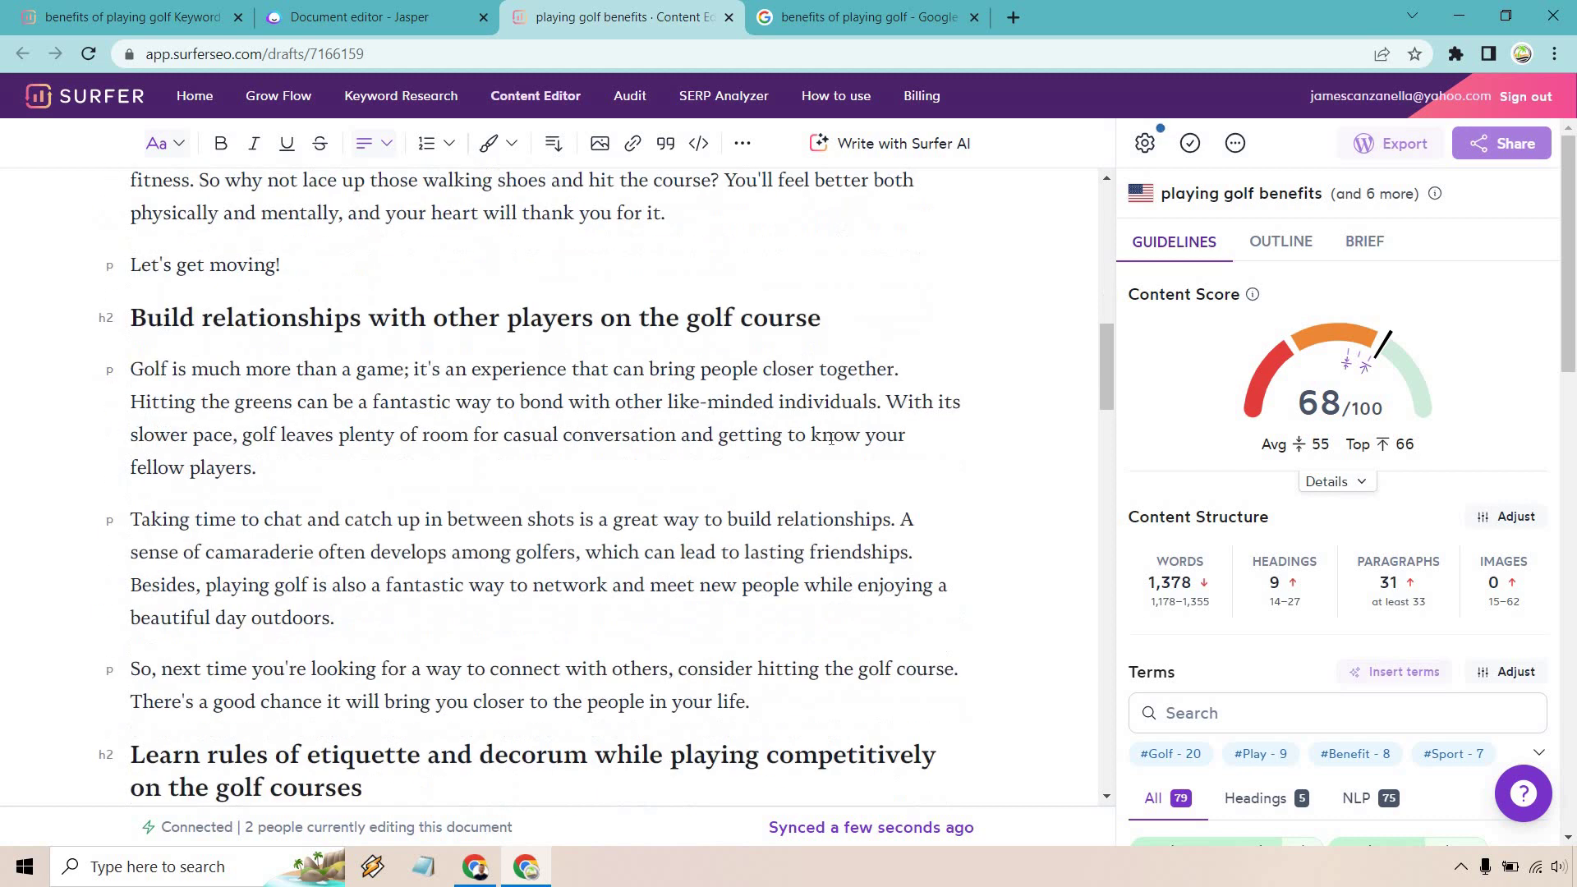
{"action": "scroll", "coordinate": [769, 401], "scroll_direction": "down", "scroll_amount": 7}
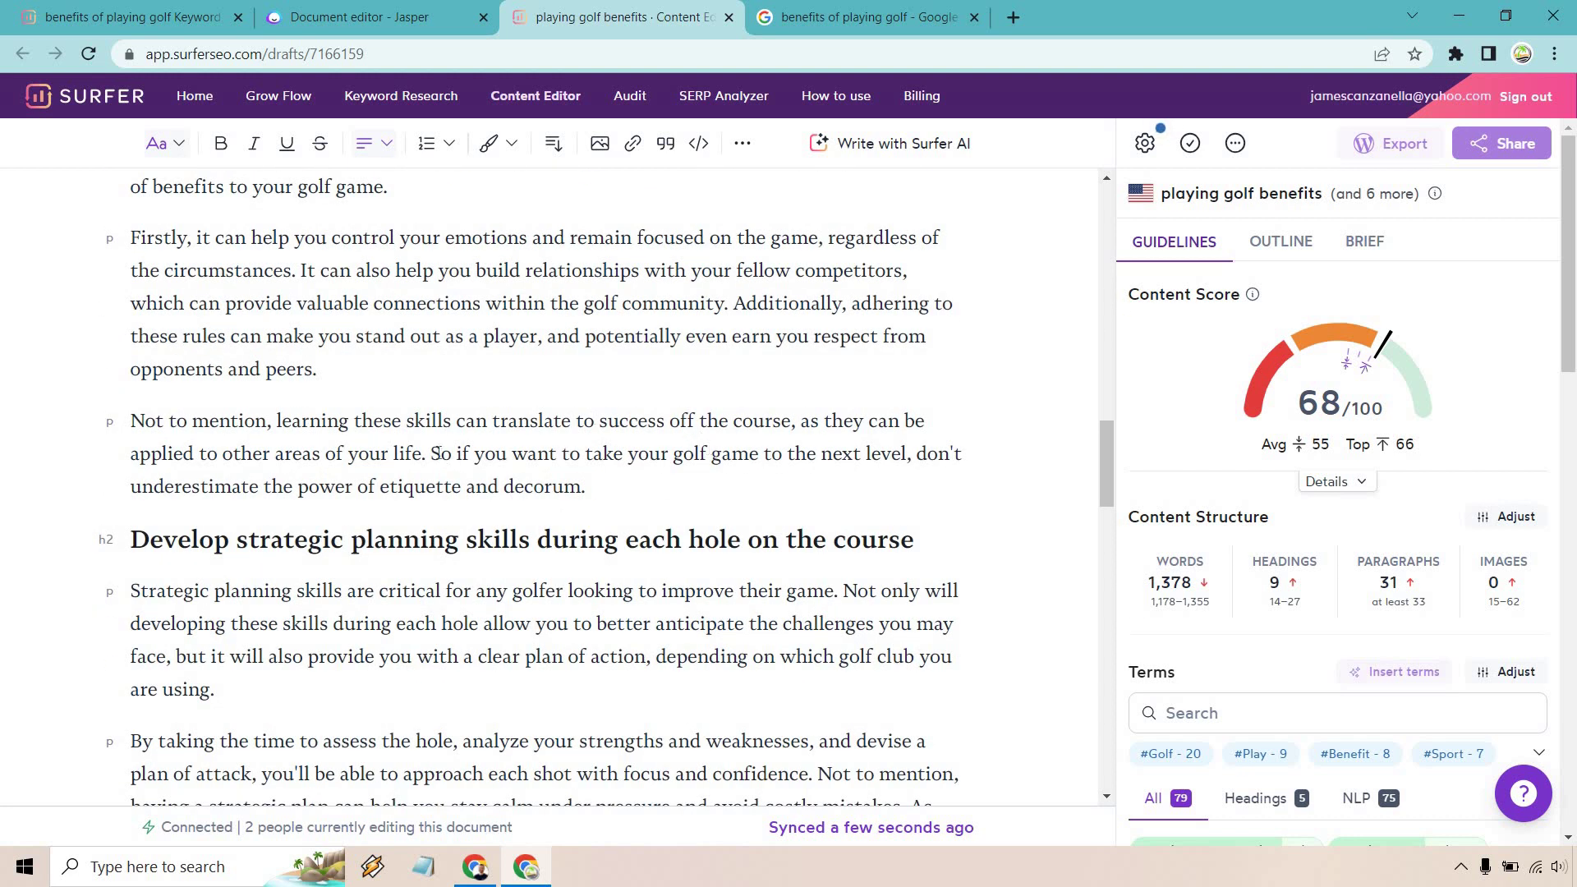
{"action": "left_click", "coordinate": [439, 454]}
{"action": "key", "text": "Return"}
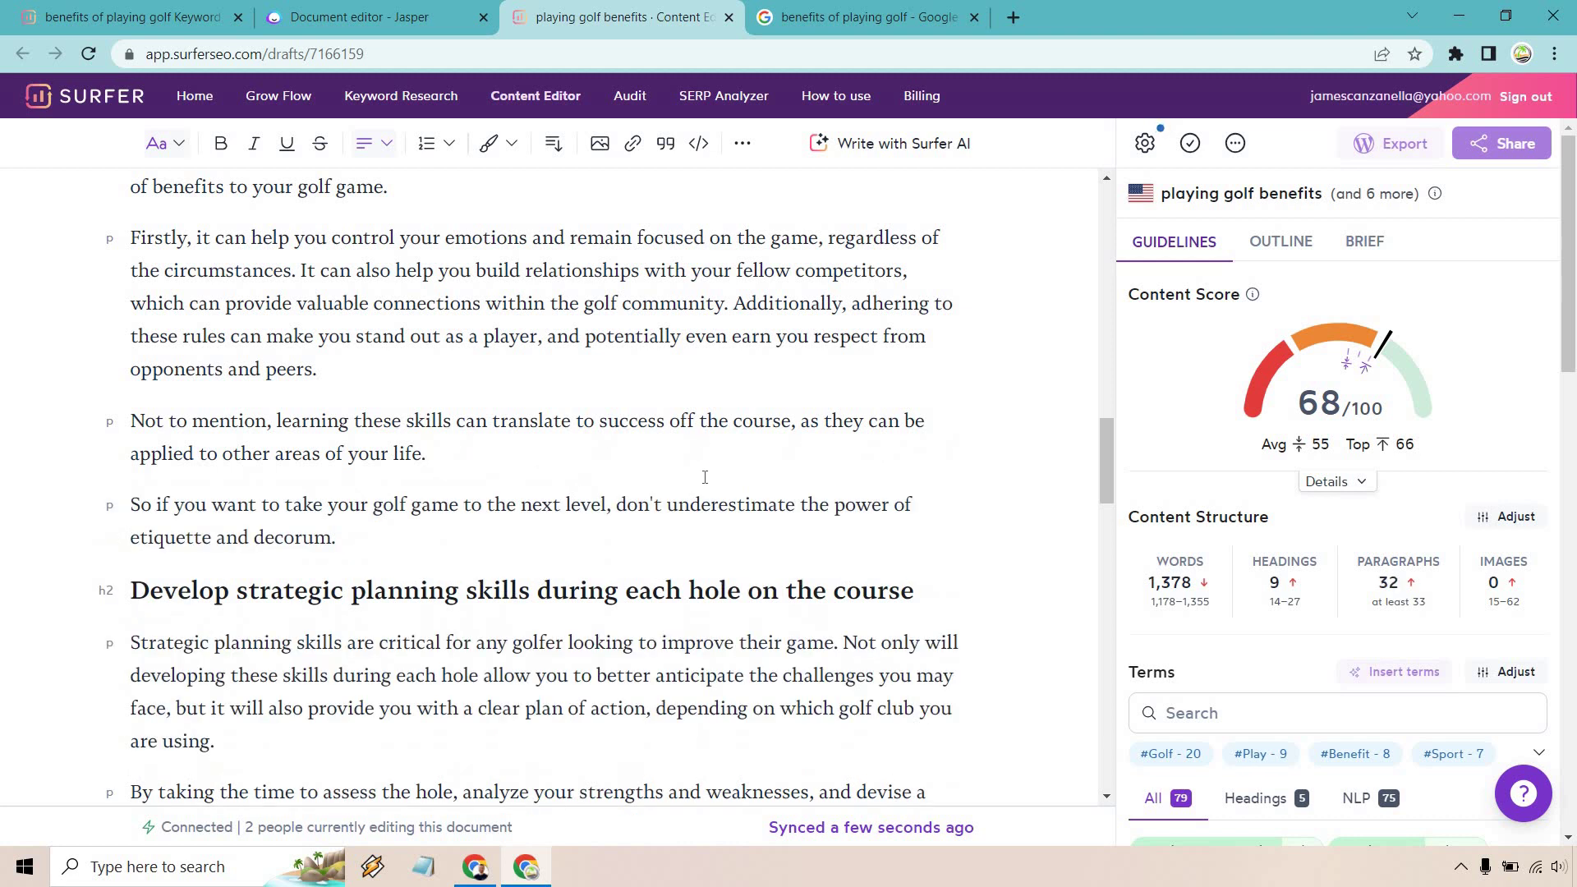
Split "Talk about some great health benefits, right?" into its own paragraph in the section on spending more time outside
{"action": "scroll", "coordinate": [705, 477], "scroll_direction": "down", "scroll_amount": 4}
{"action": "scroll", "coordinate": [646, 549], "scroll_direction": "down", "scroll_amount": 6}
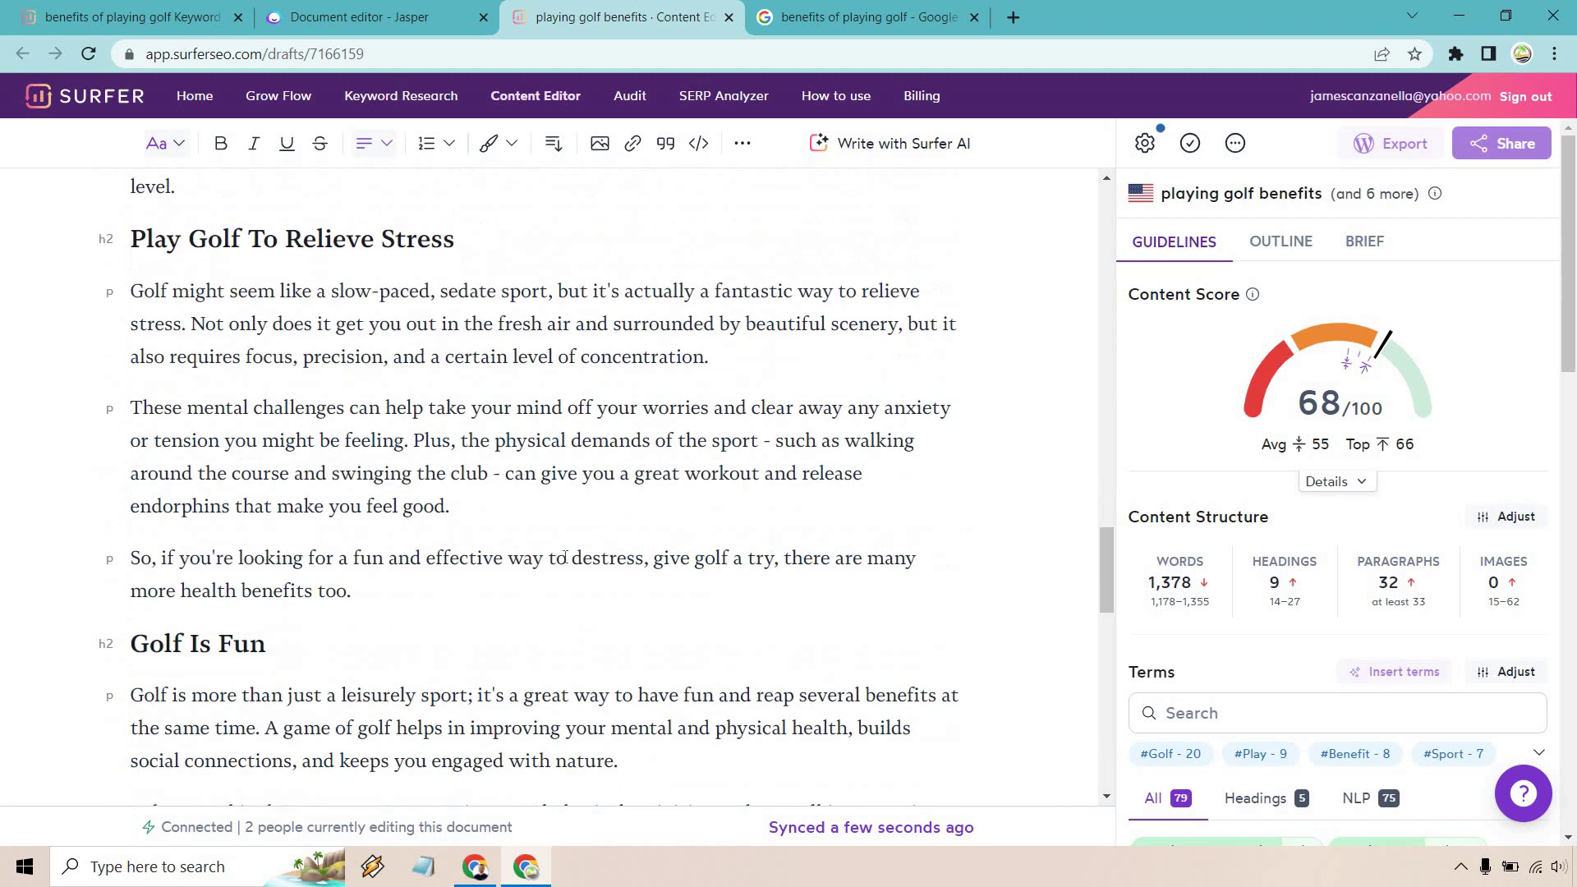
{"action": "scroll", "coordinate": [373, 538], "scroll_direction": "down", "scroll_amount": 4}
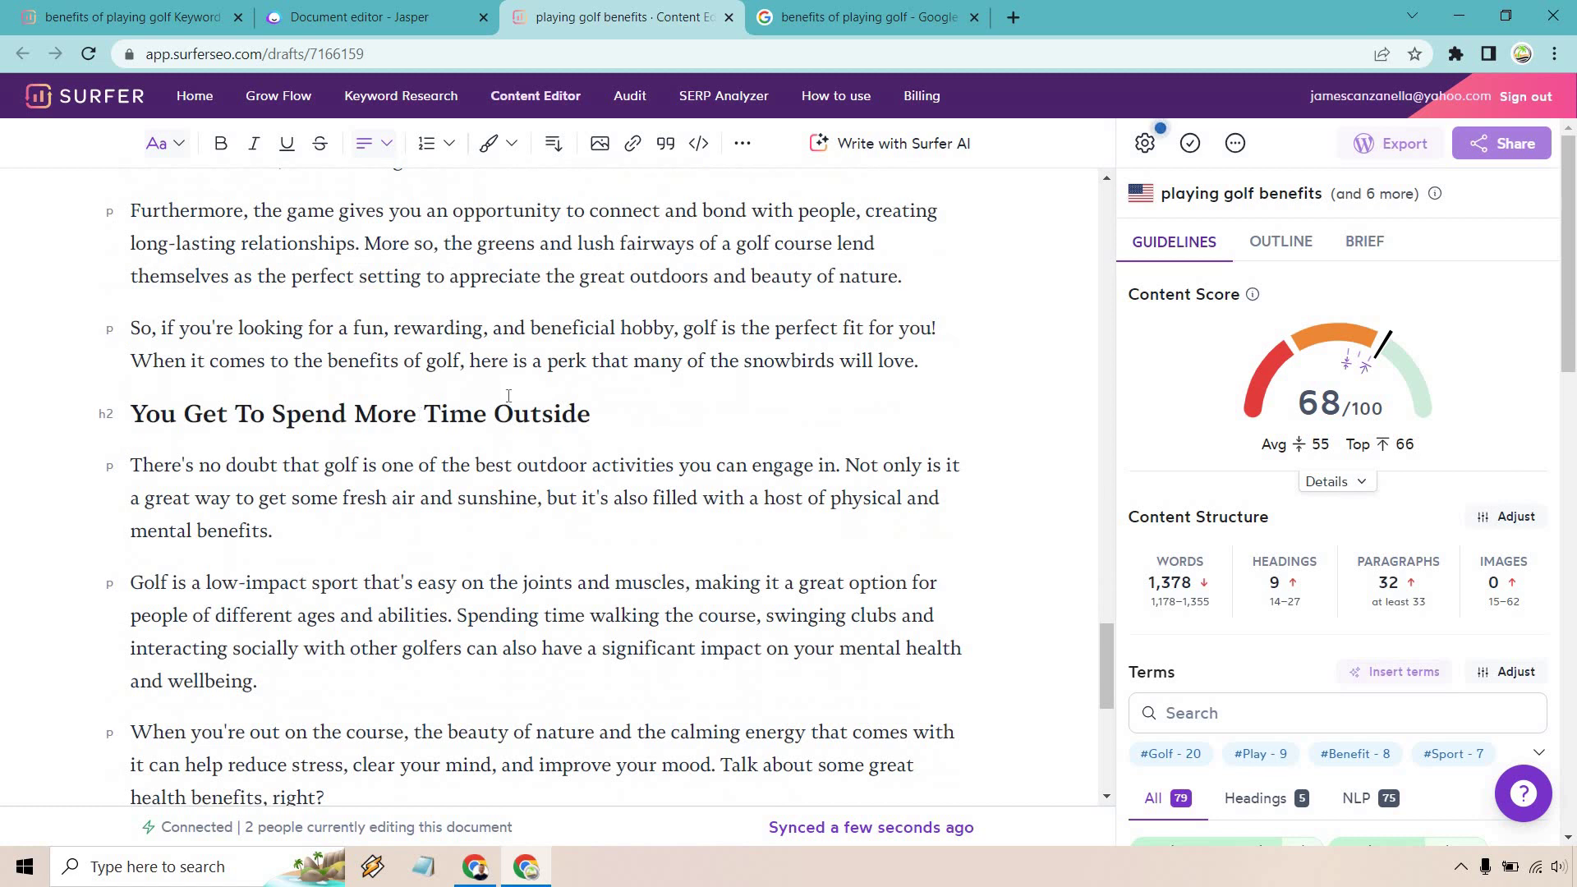
{"action": "scroll", "coordinate": [423, 488], "scroll_direction": "down", "scroll_amount": 2}
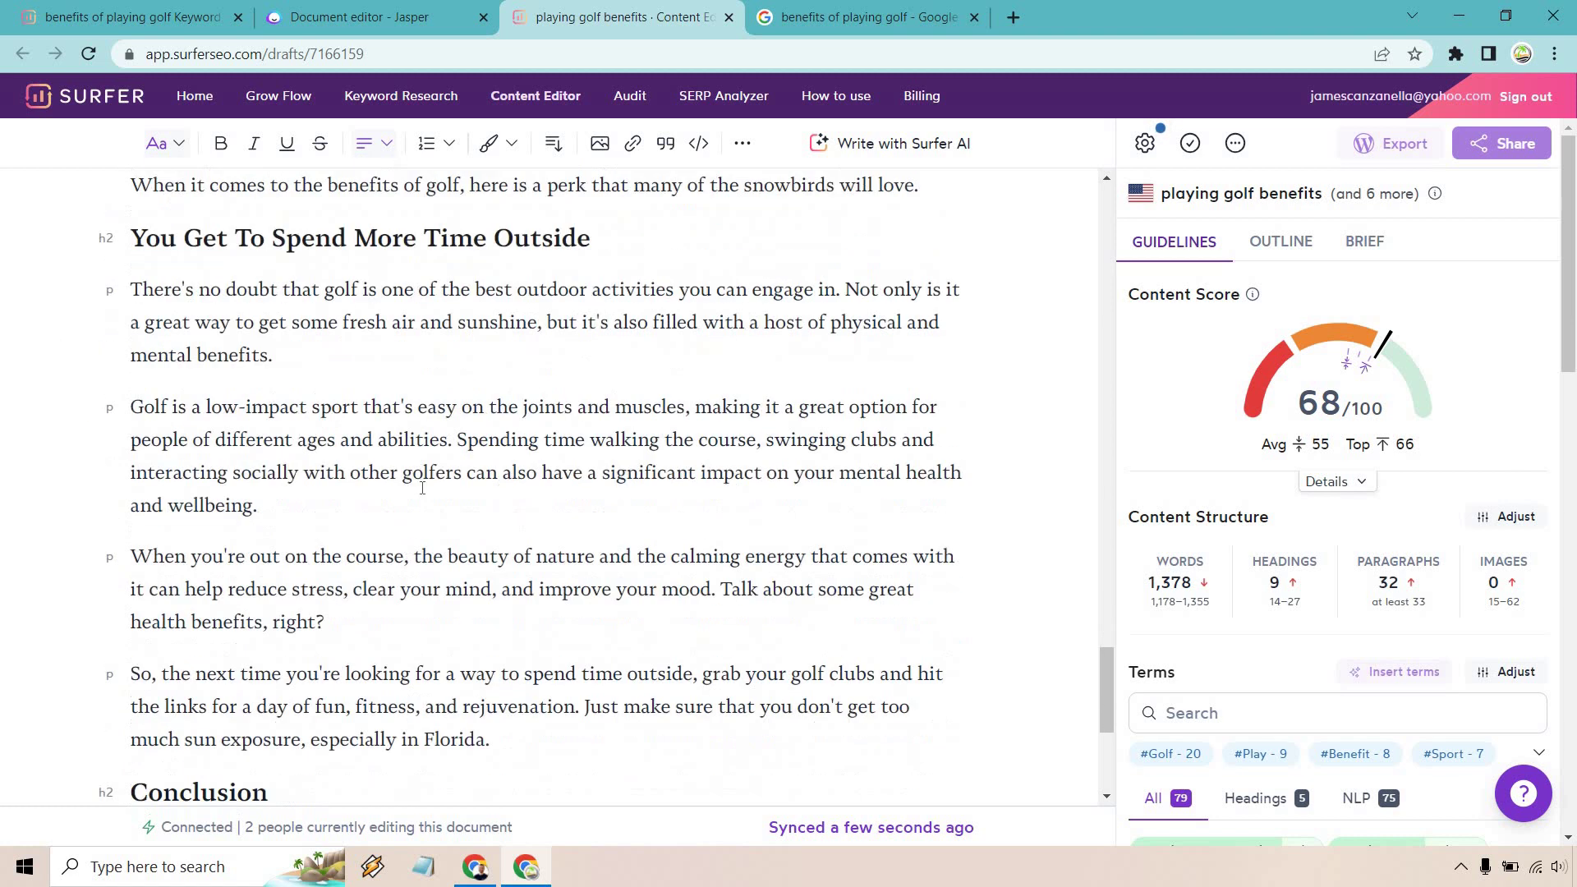
{"action": "scroll", "coordinate": [422, 488], "scroll_direction": "down", "scroll_amount": 1}
{"action": "left_click", "coordinate": [720, 562]}
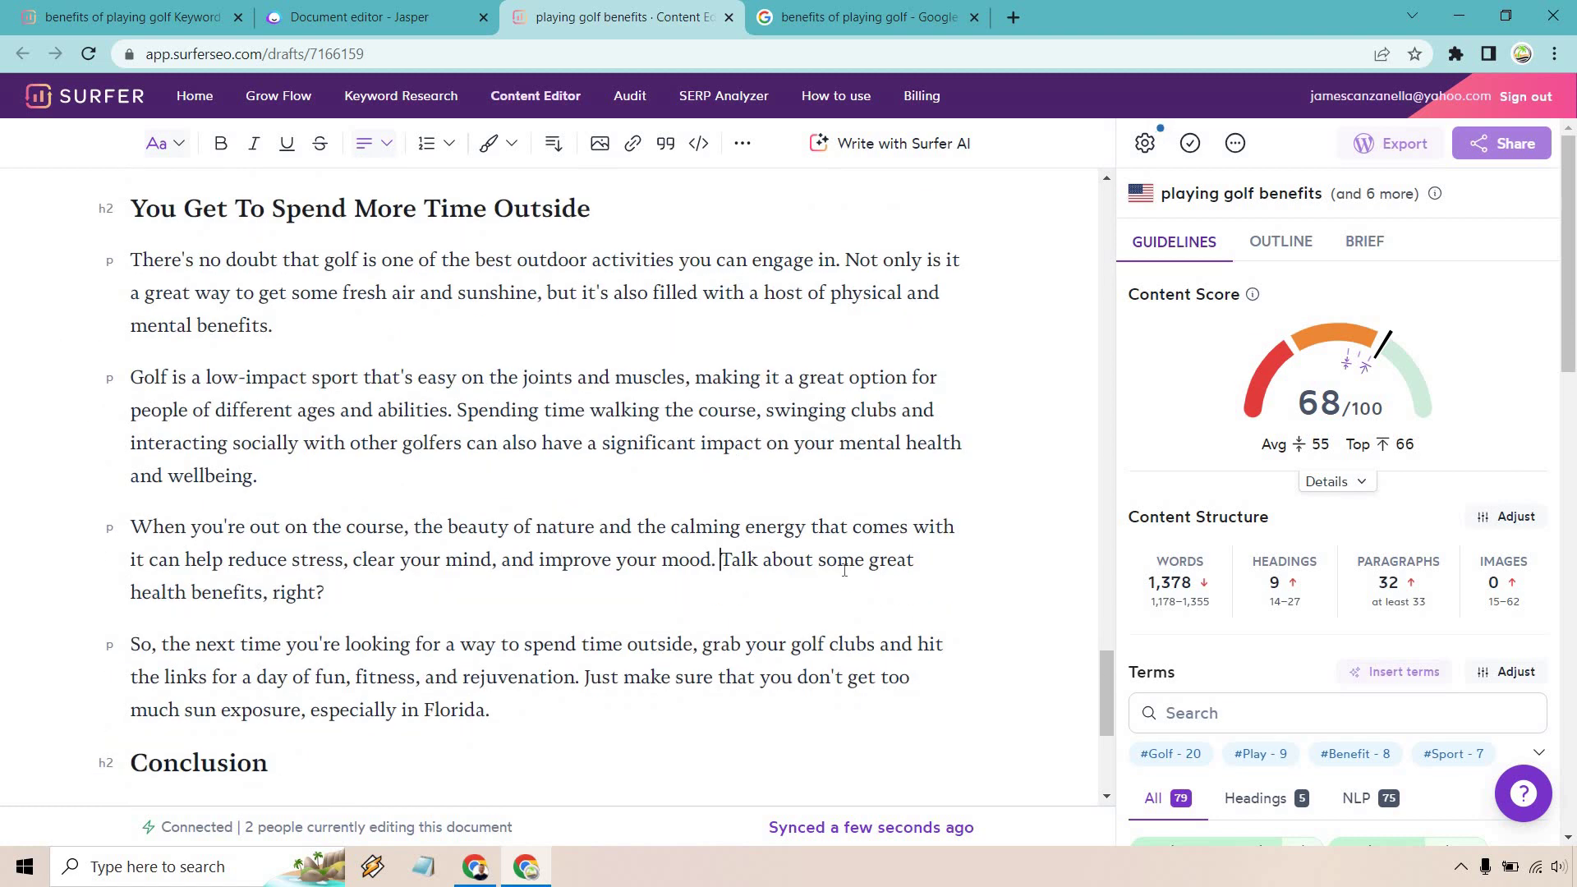
{"action": "key", "text": "Return"}
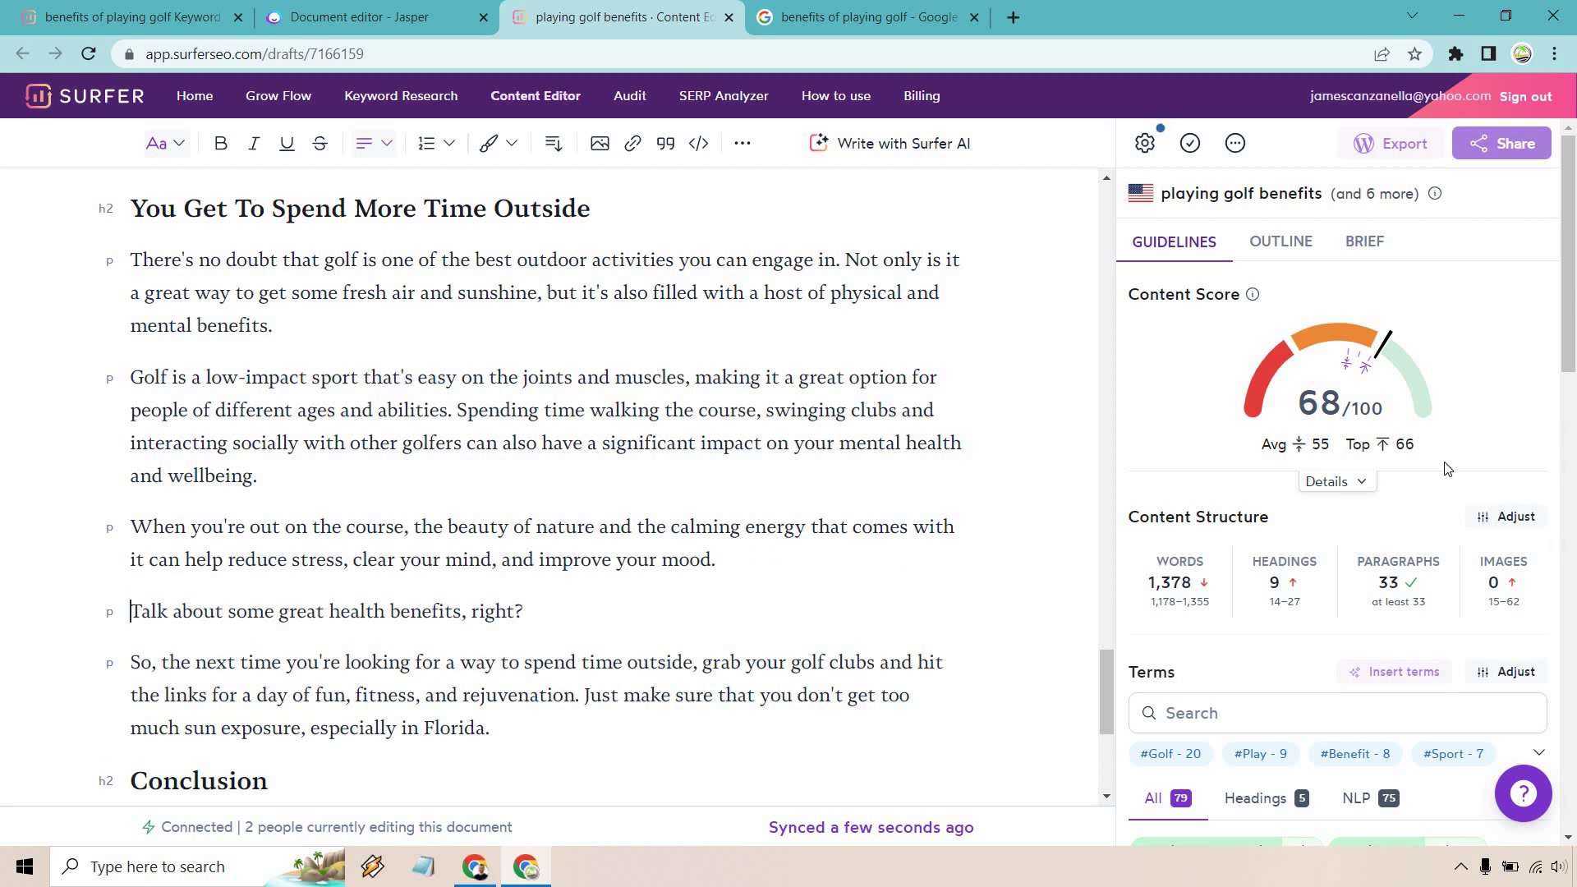
{"action": "scroll", "coordinate": [945, 444], "scroll_direction": "up", "scroll_amount": 20}
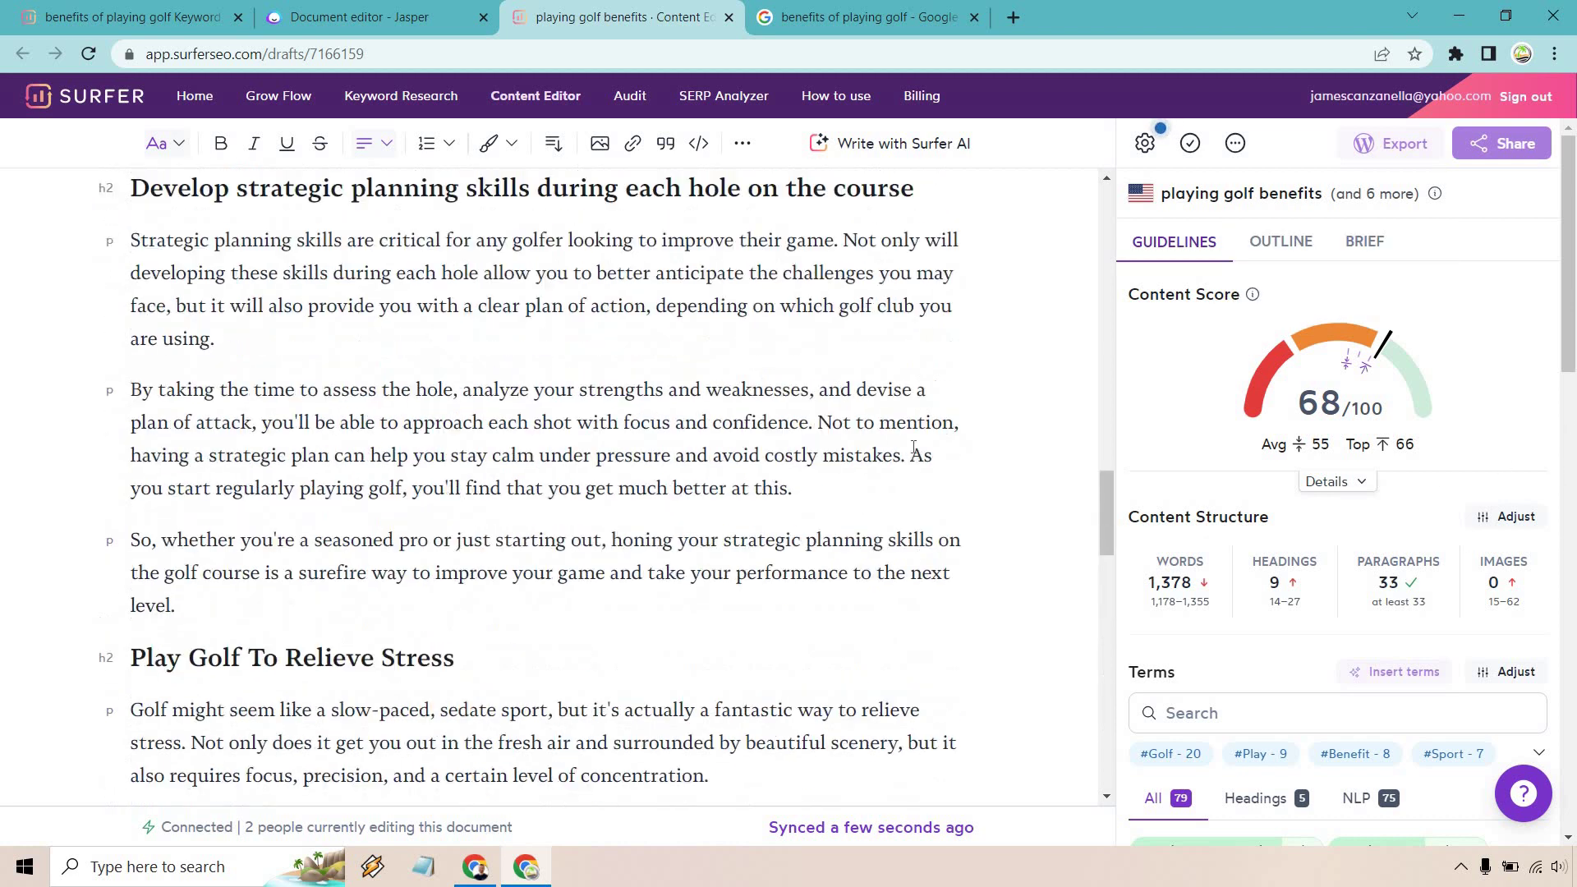